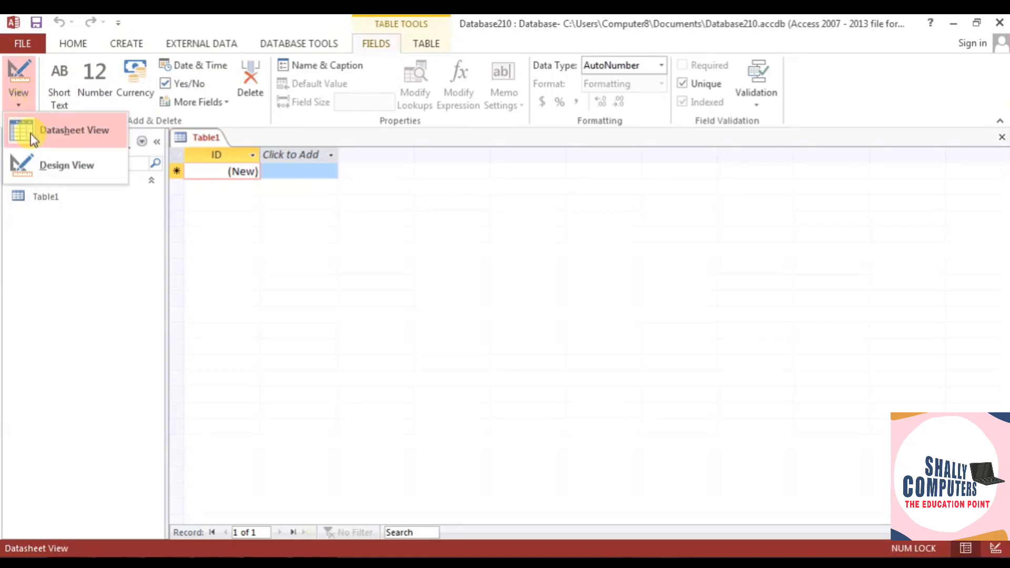
- Switch the new table to Design View and save it as Table1
{"action": "left_click", "coordinate": [62, 167]}
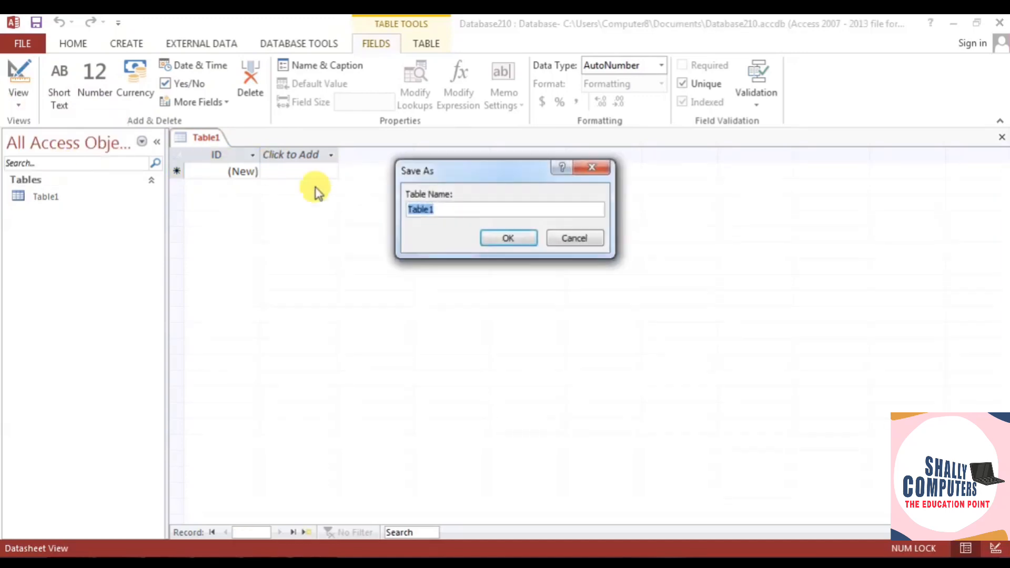
{"action": "left_click", "coordinate": [496, 237]}
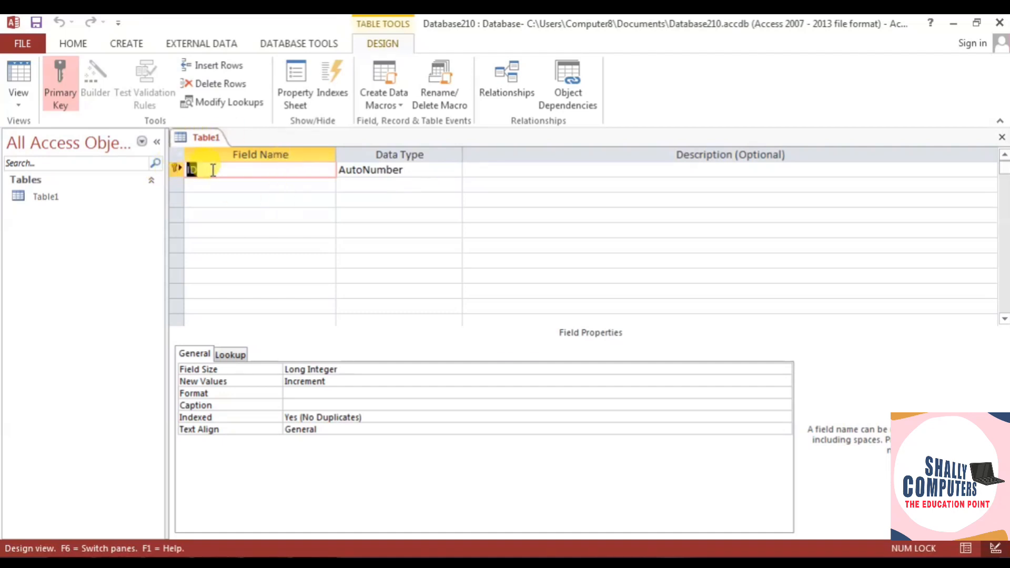
- Rename ID to Student ID and add Short Text fields Student Name, State and Phone no
{"action": "type", "text": "Student ID"}
{"action": "left_click", "coordinate": [224, 186]}
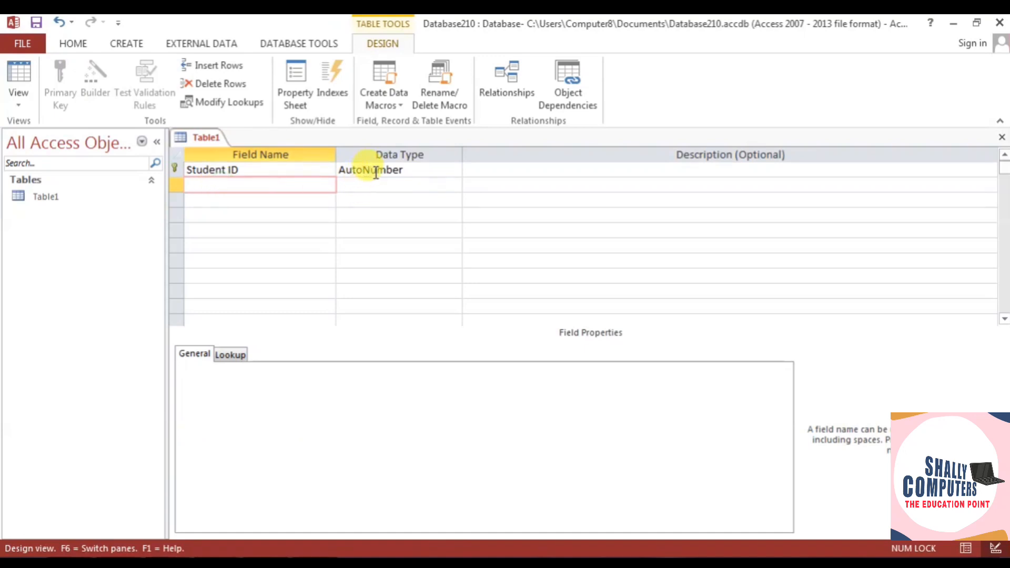
{"action": "type", "text": "Student Name"}
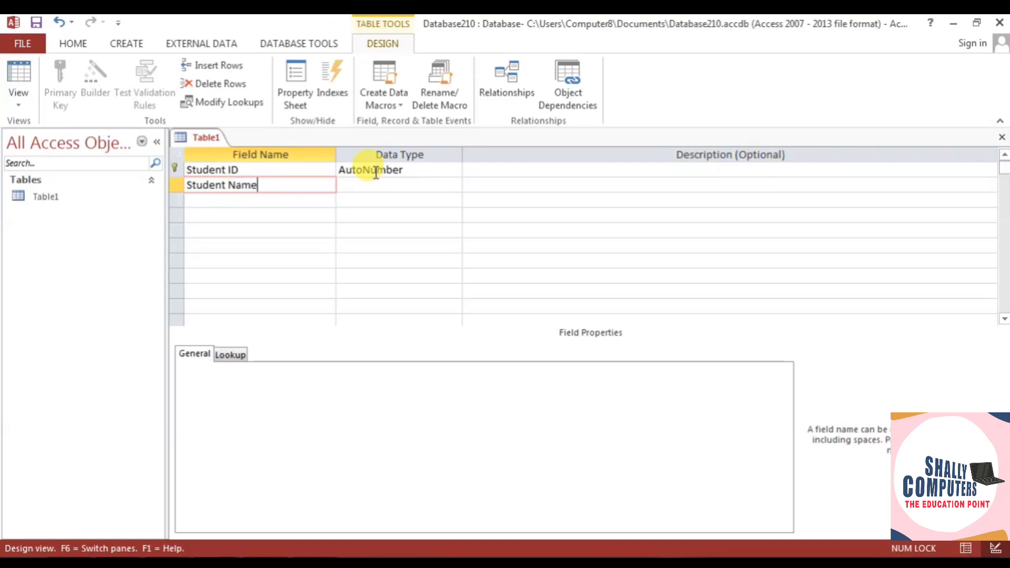
{"action": "left_click", "coordinate": [417, 184]}
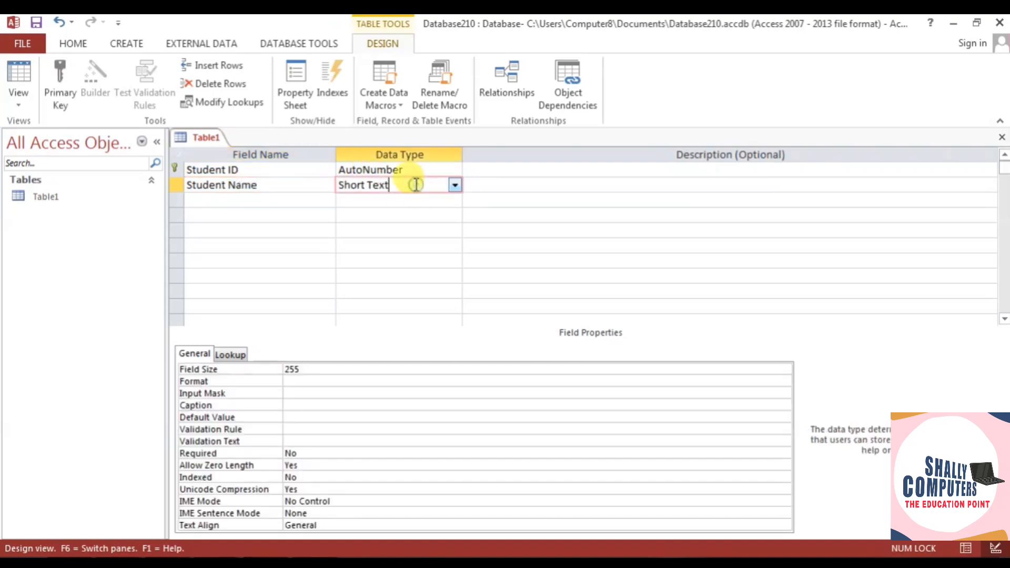
{"action": "left_click", "coordinate": [267, 202]}
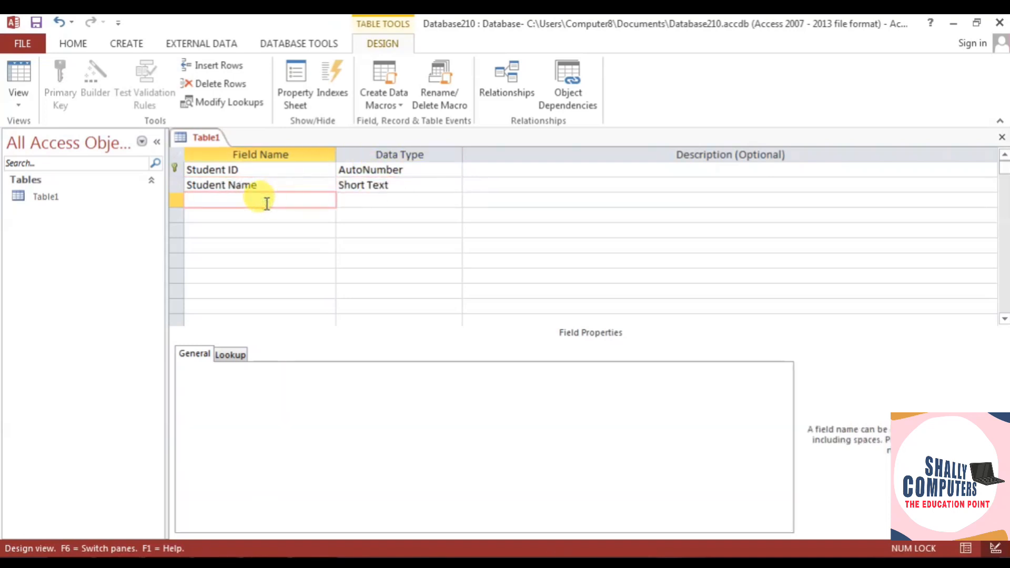
{"action": "type", "text": "State"}
{"action": "left_click", "coordinate": [363, 203]}
{"action": "left_click", "coordinate": [286, 213]}
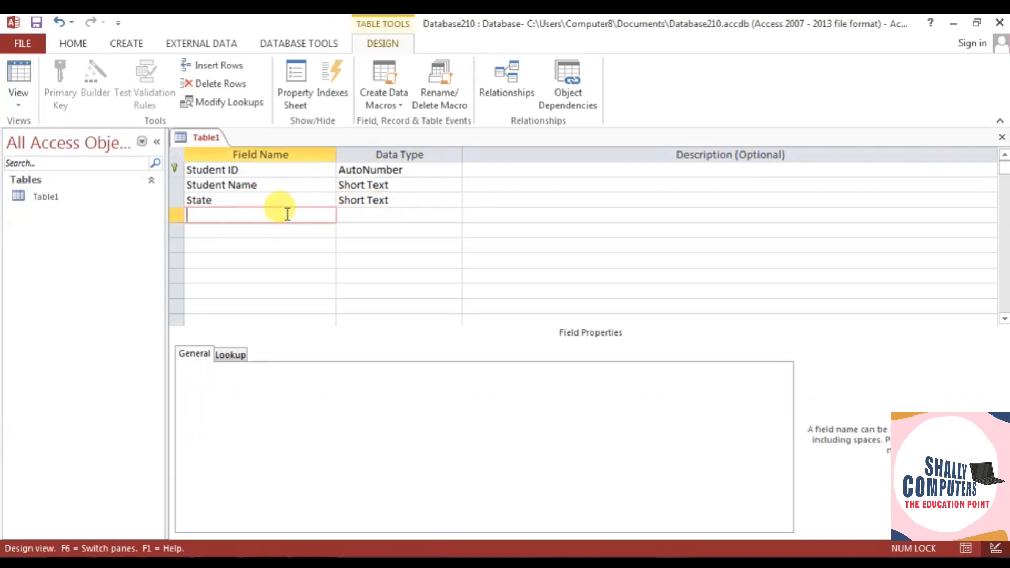
{"action": "type", "text": "Phone n"}
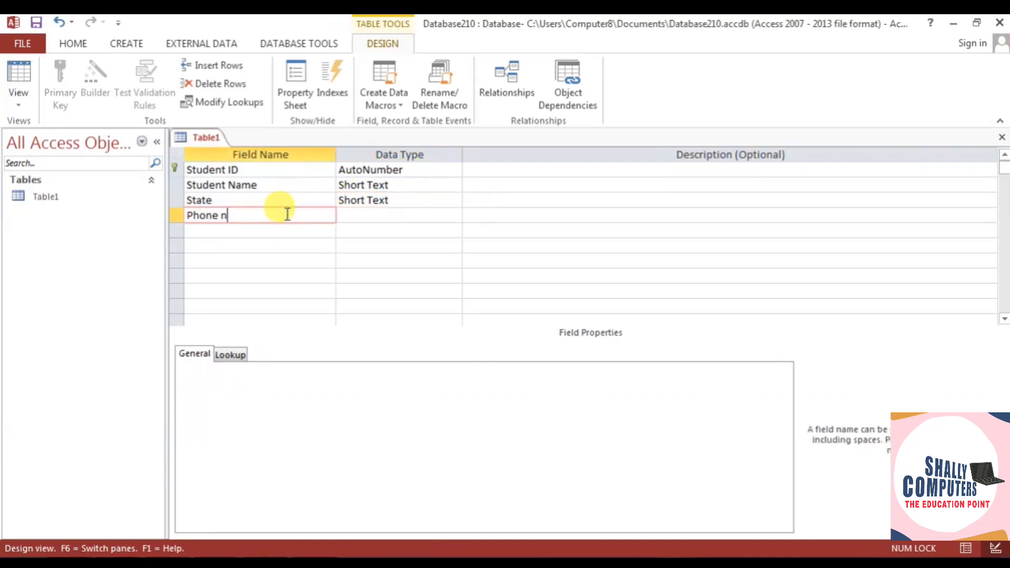
{"action": "type", "text": "o"}
{"action": "left_click", "coordinate": [373, 215]}
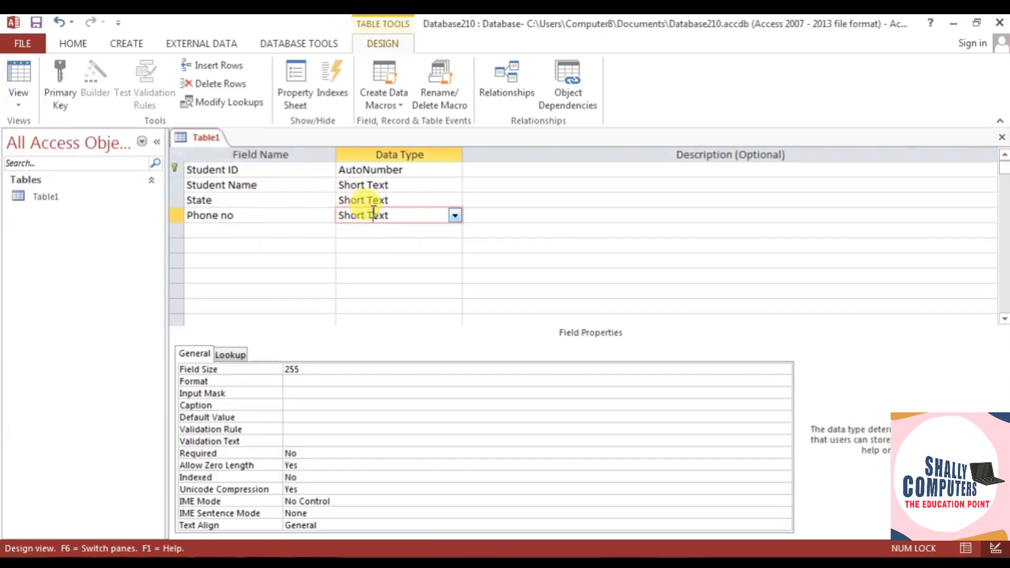
- Try the Number type for Phone no, then set it back to Short Text
{"action": "left_click", "coordinate": [455, 216]}
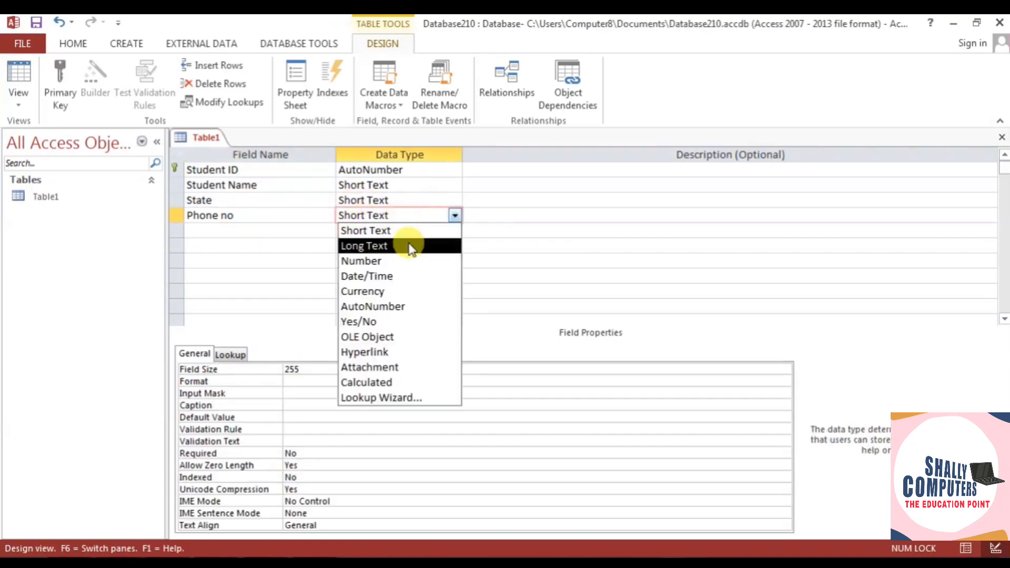
{"action": "left_click", "coordinate": [389, 260]}
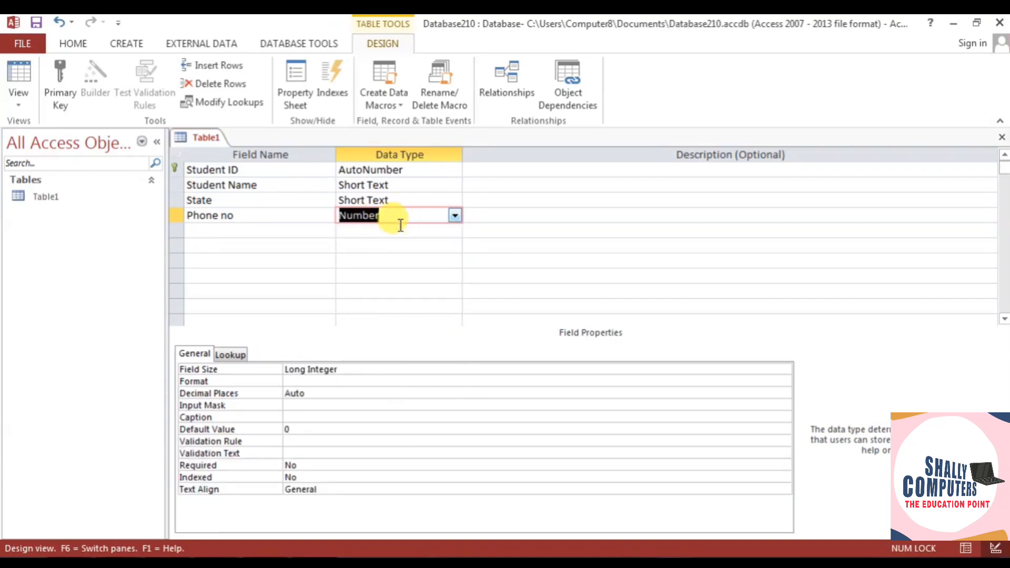
{"action": "left_click", "coordinate": [455, 217]}
{"action": "left_click", "coordinate": [420, 230]}
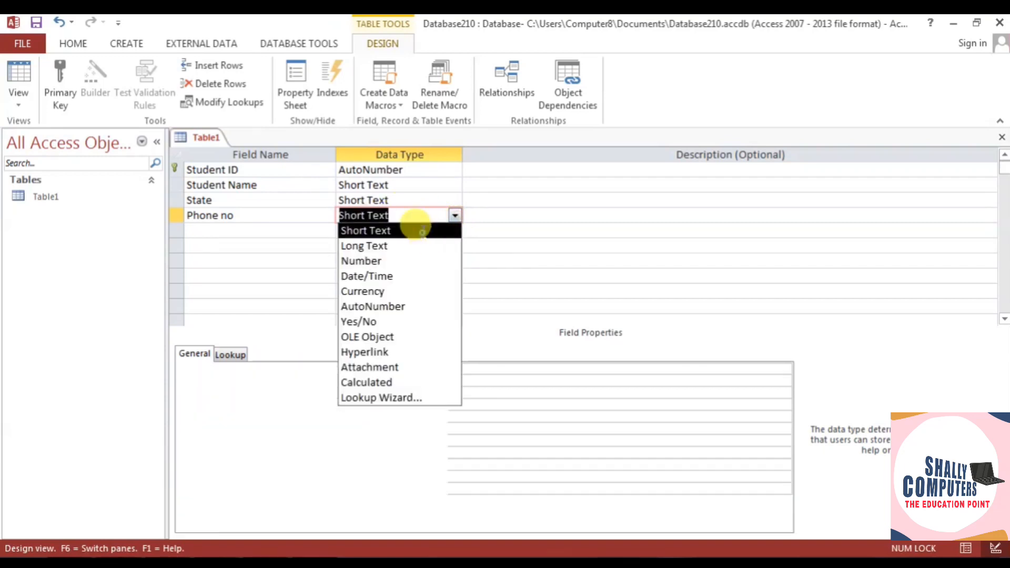
- Add an Email Id field with the Hyperlink data type
{"action": "left_click", "coordinate": [230, 232]}
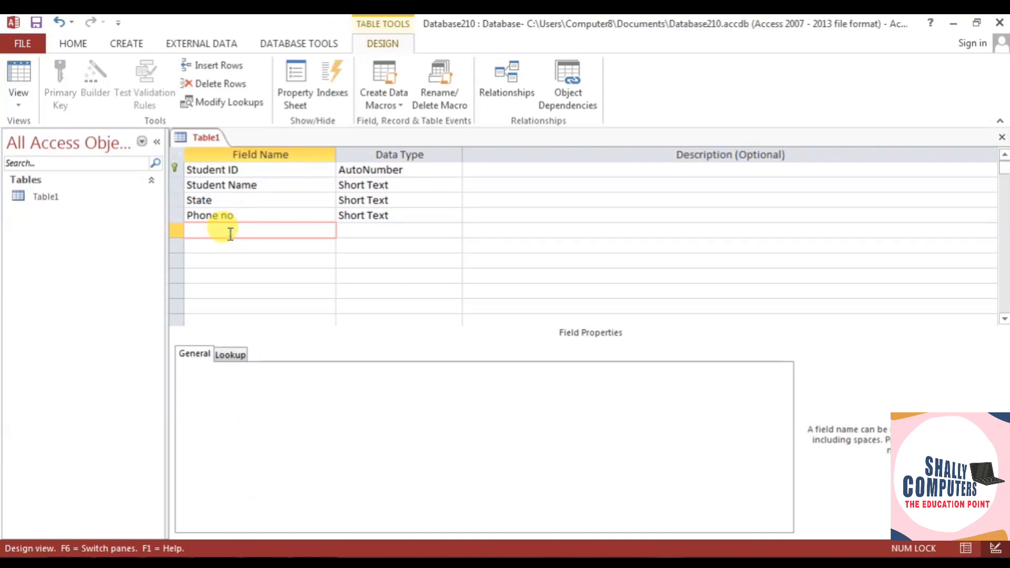
{"action": "type", "text": "E"}
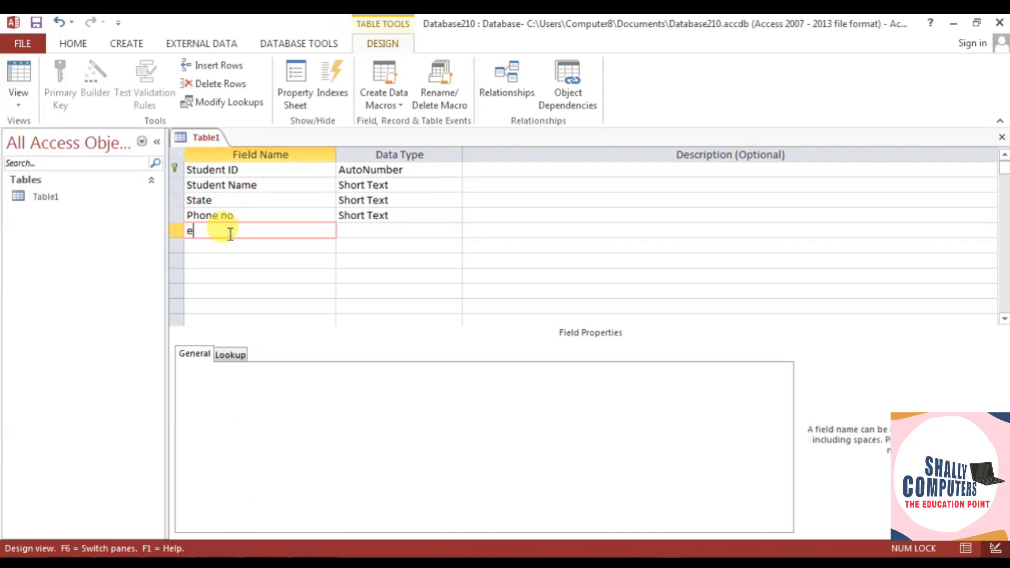
{"action": "type", "text": "mail Id"}
{"action": "left_click", "coordinate": [387, 231]}
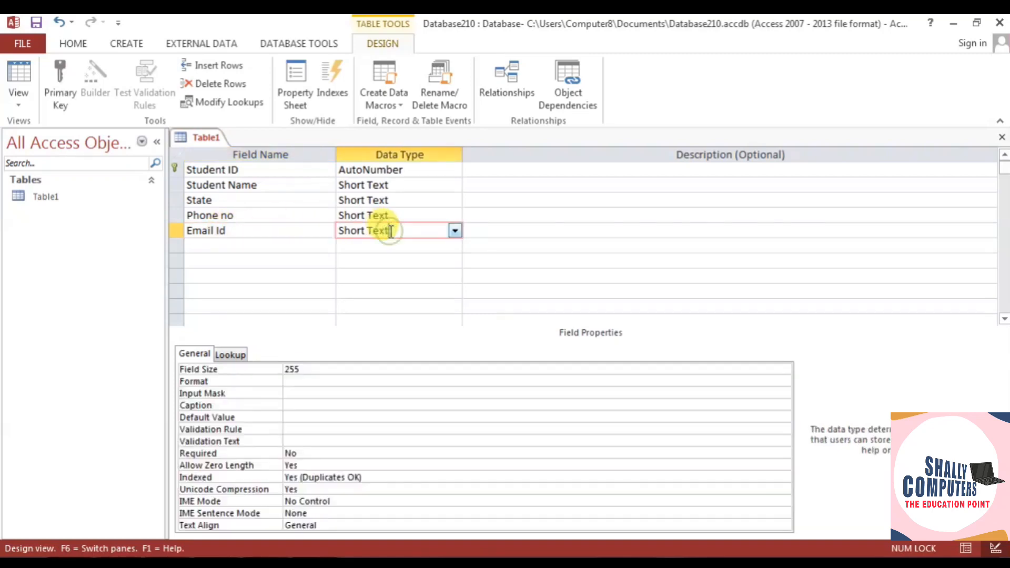
{"action": "left_click", "coordinate": [454, 232]}
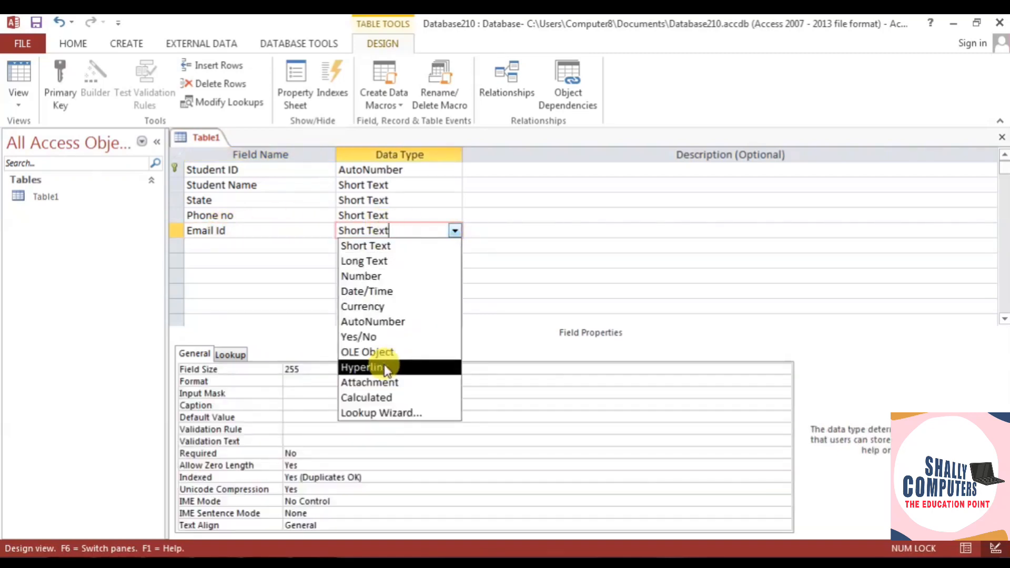
{"action": "left_click", "coordinate": [437, 368]}
{"action": "left_click", "coordinate": [234, 246]}
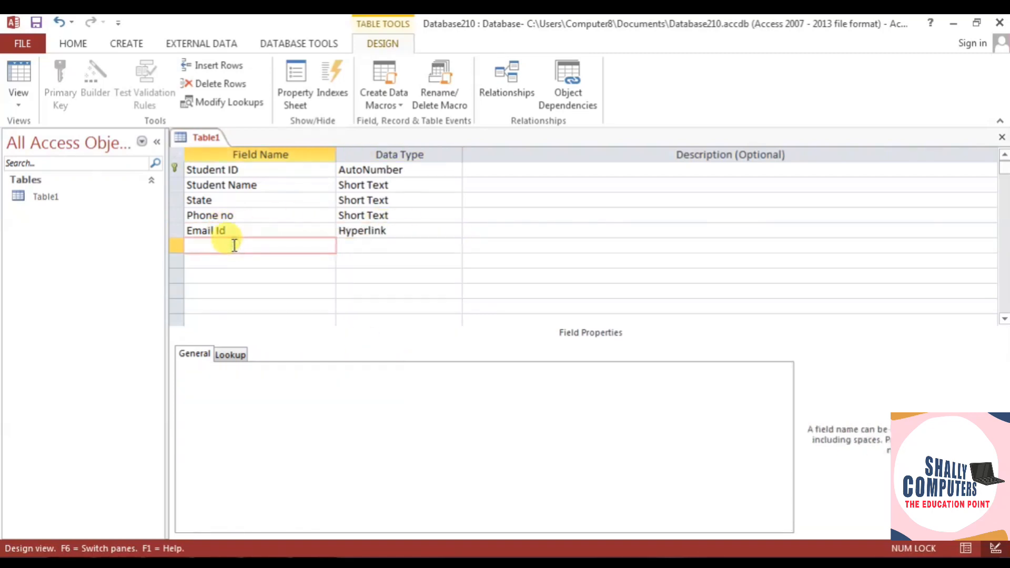
- Add a Student Photo field with the Attachment data type
{"action": "type", "text": "Photo"}
{"action": "left_click", "coordinate": [185, 245]}
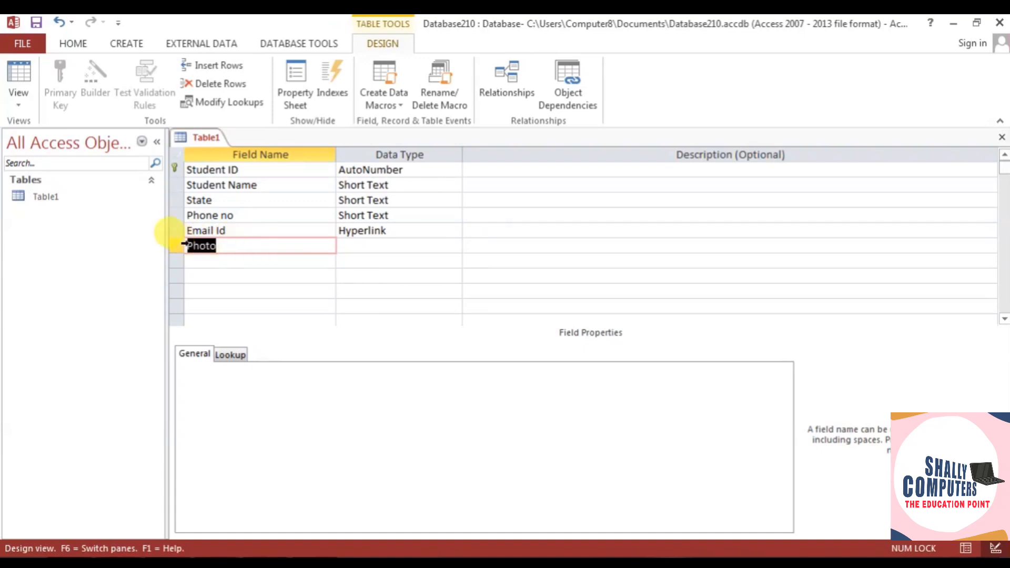
{"action": "type", "text": "Student Photo"}
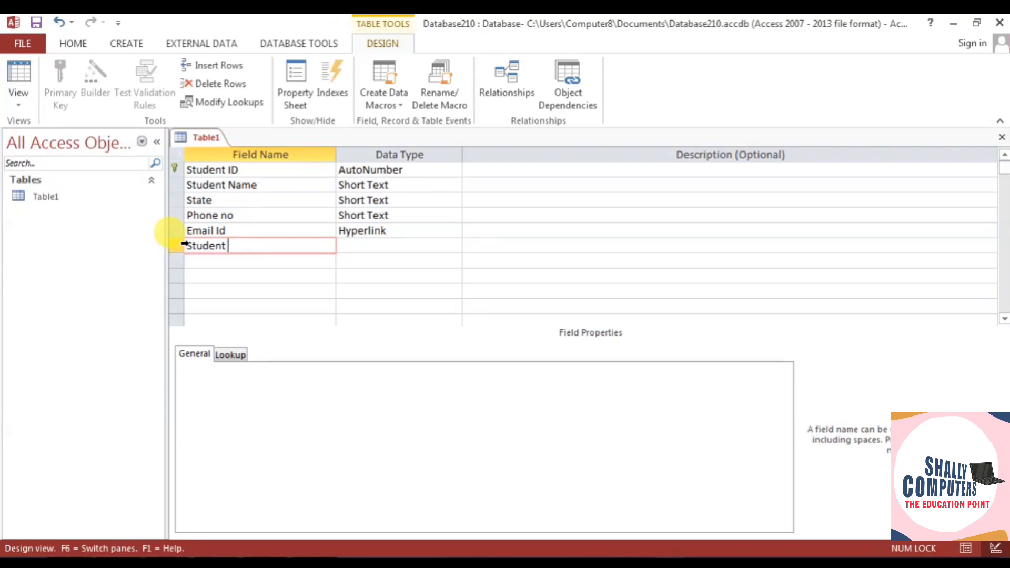
{"action": "left_click", "coordinate": [364, 246]}
{"action": "left_click", "coordinate": [455, 246]}
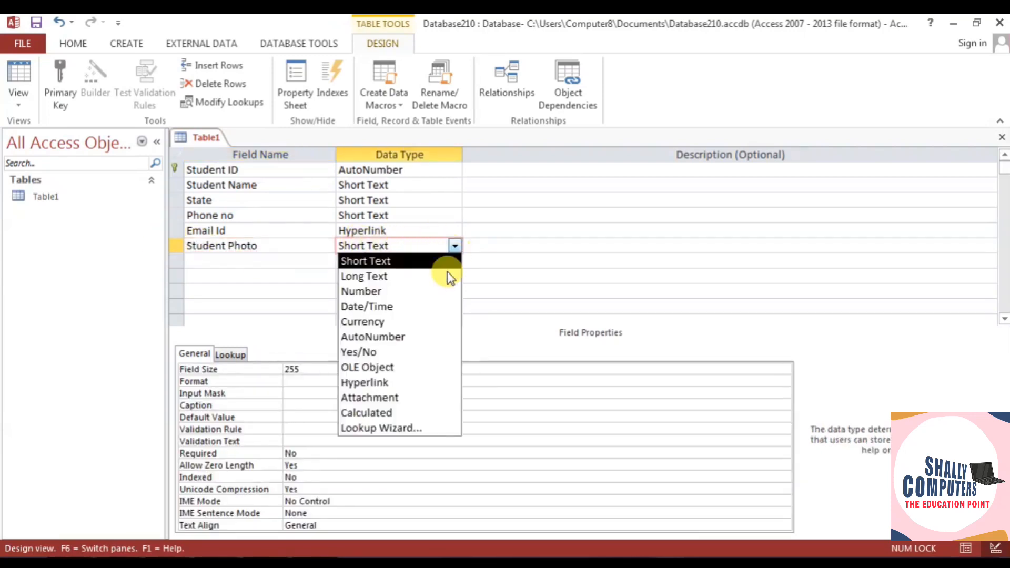
{"action": "left_click", "coordinate": [420, 398]}
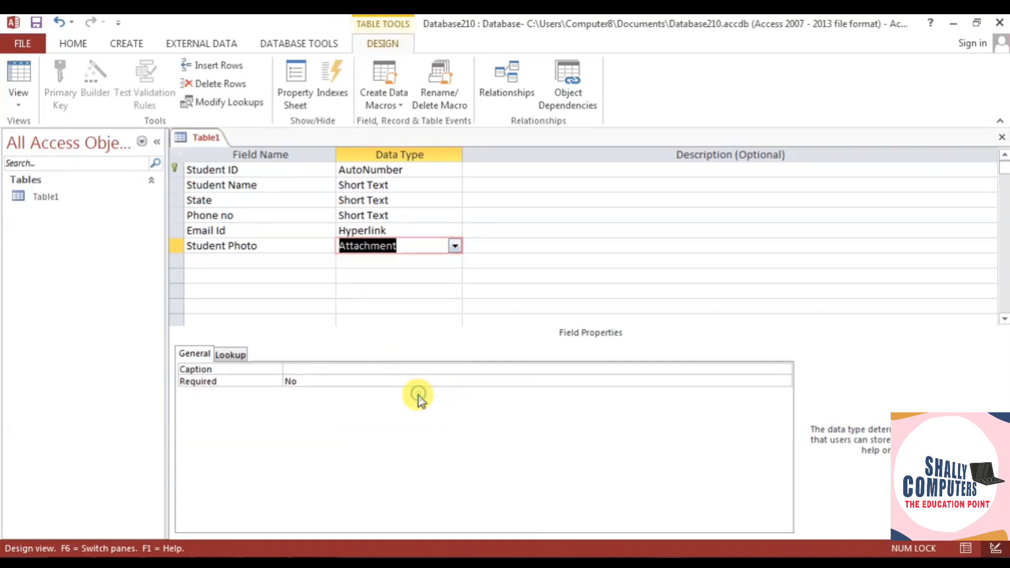
{"action": "left_click", "coordinate": [315, 263]}
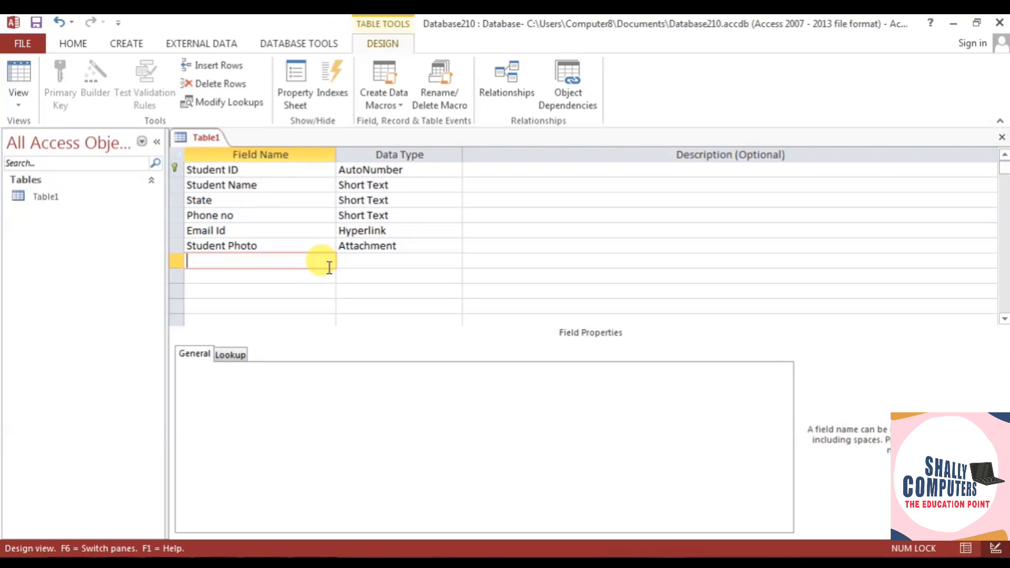
{"action": "left_click", "coordinate": [20, 98]}
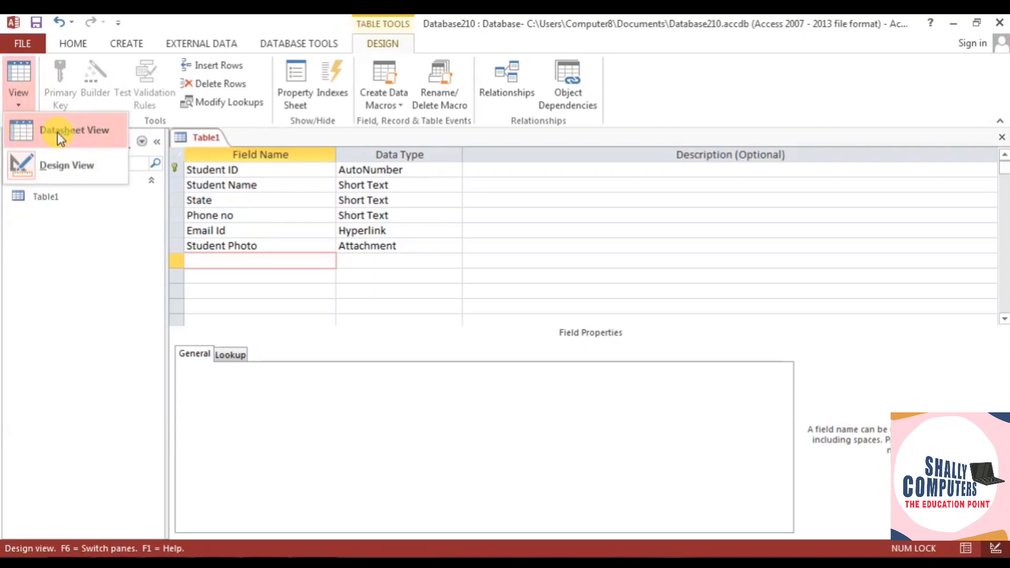
- Switch Table1 to Datasheet View, saving the design when prompted
{"action": "left_click", "coordinate": [71, 132]}
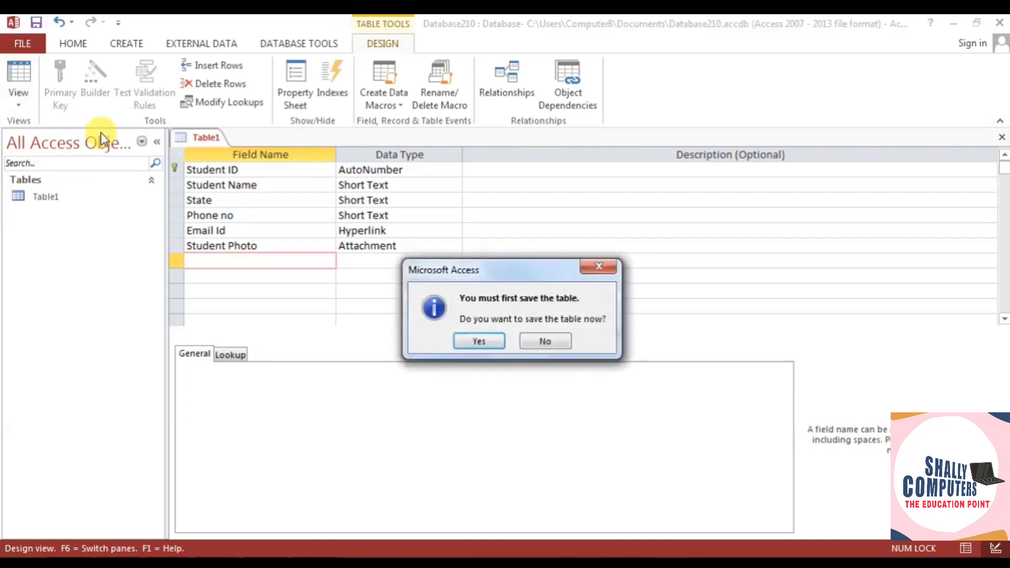
{"action": "left_click", "coordinate": [474, 340]}
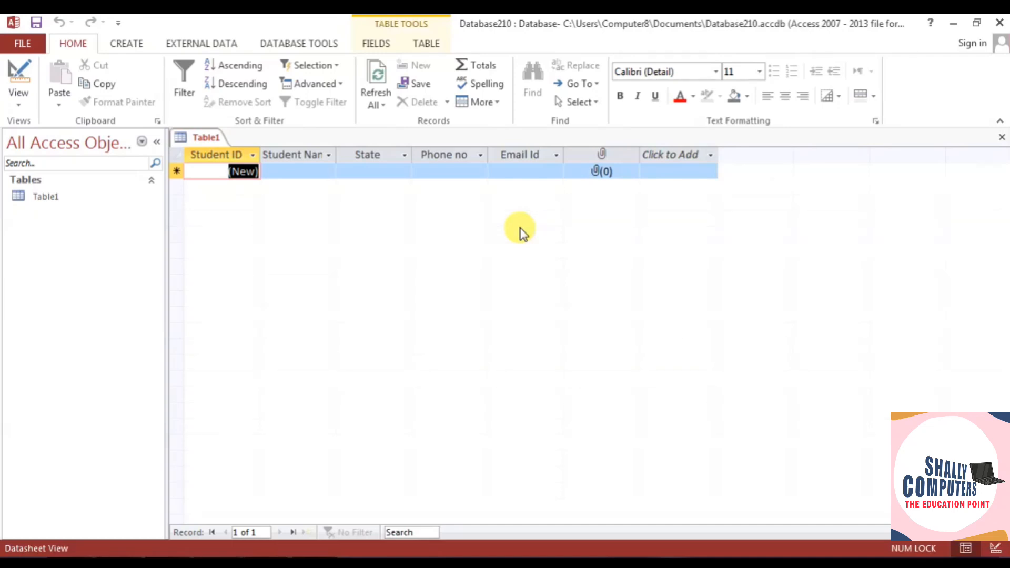
- Enter the first student's name, state chandigarh and phone number
{"action": "left_click", "coordinate": [302, 172]}
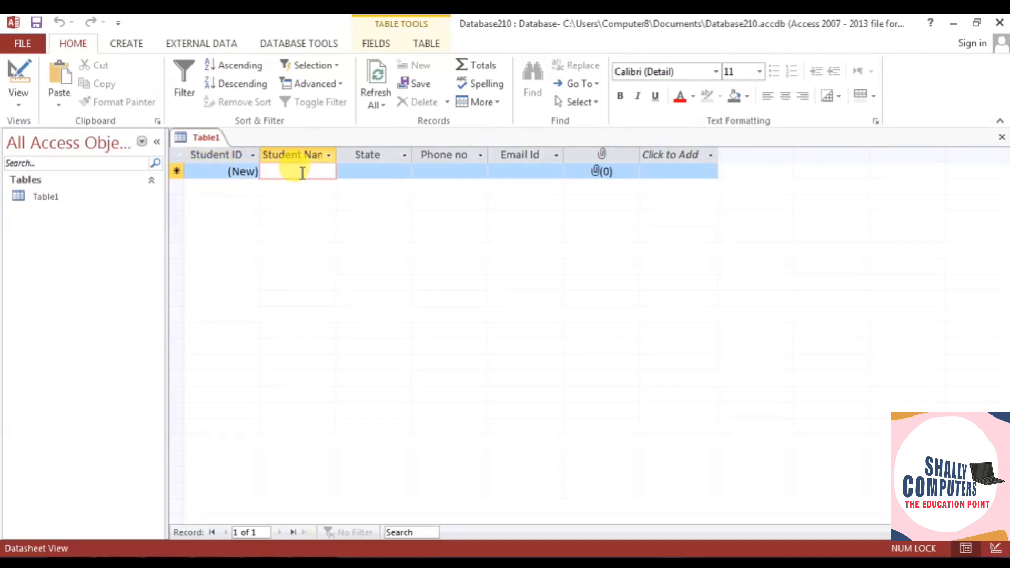
{"action": "type", "text": "Ram"}
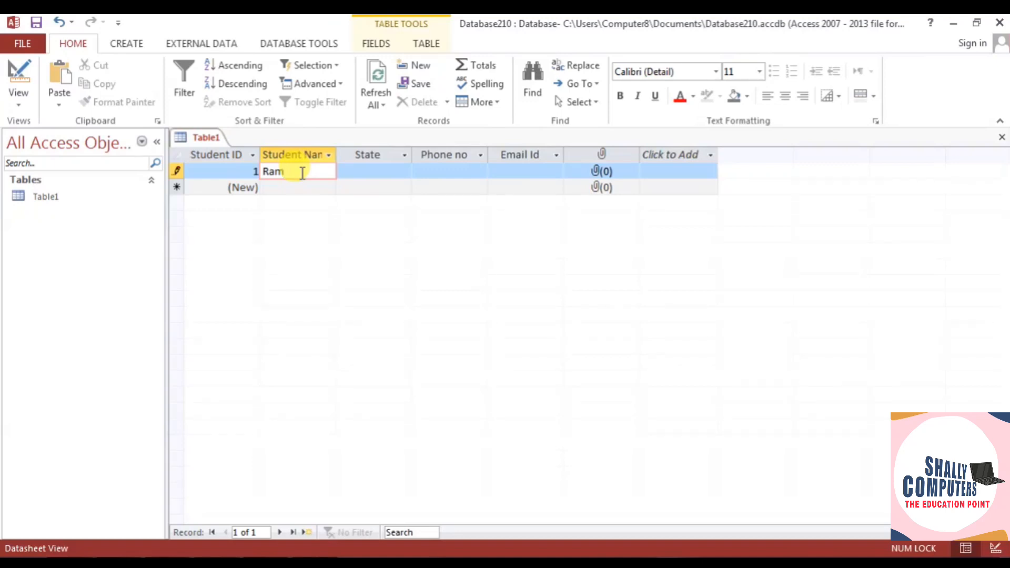
{"action": "key", "text": "Tab"}
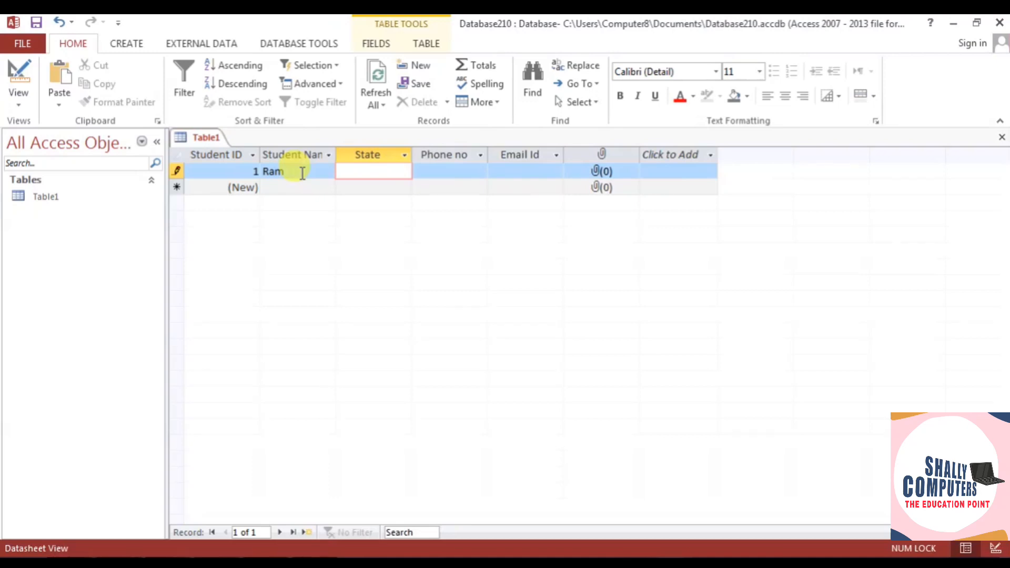
{"action": "type", "text": "chandigarh"}
{"action": "key", "text": "Tab"}
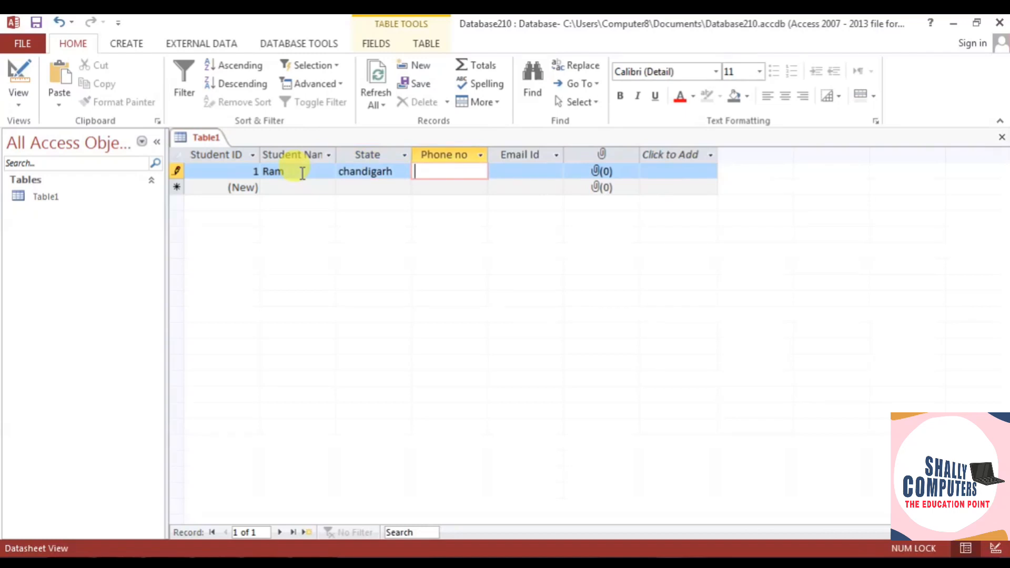
{"action": "type", "text": "9898989898"}
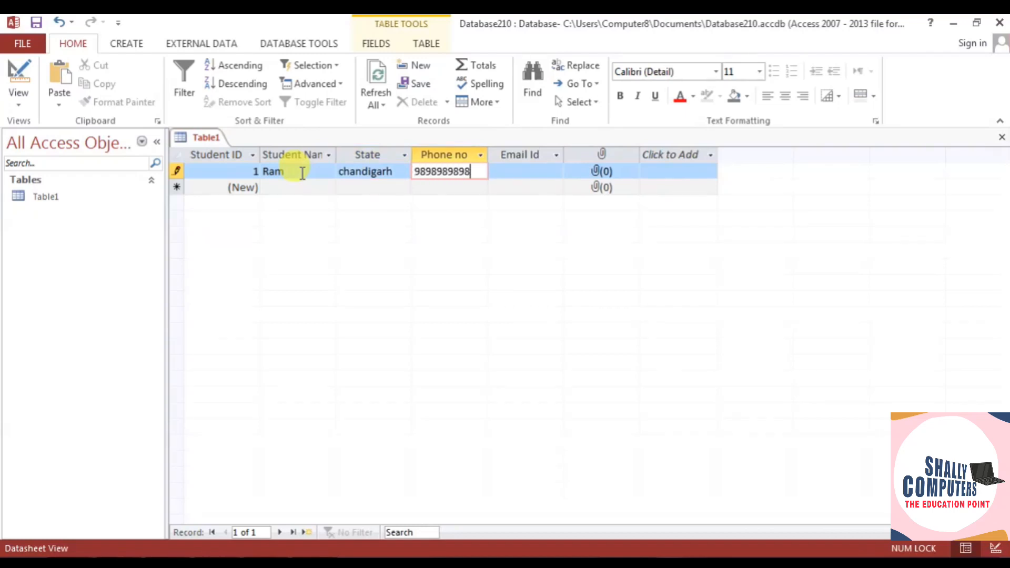
{"action": "key", "text": "Tab"}
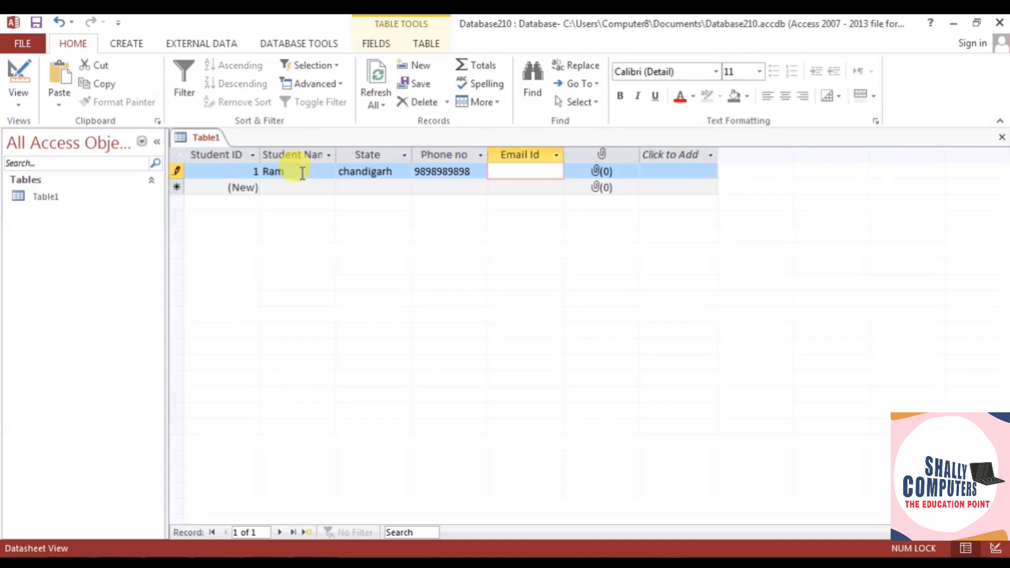
- Correct the first student's phone number and enter their e-mail address
{"action": "key", "text": "shift+Tab"}
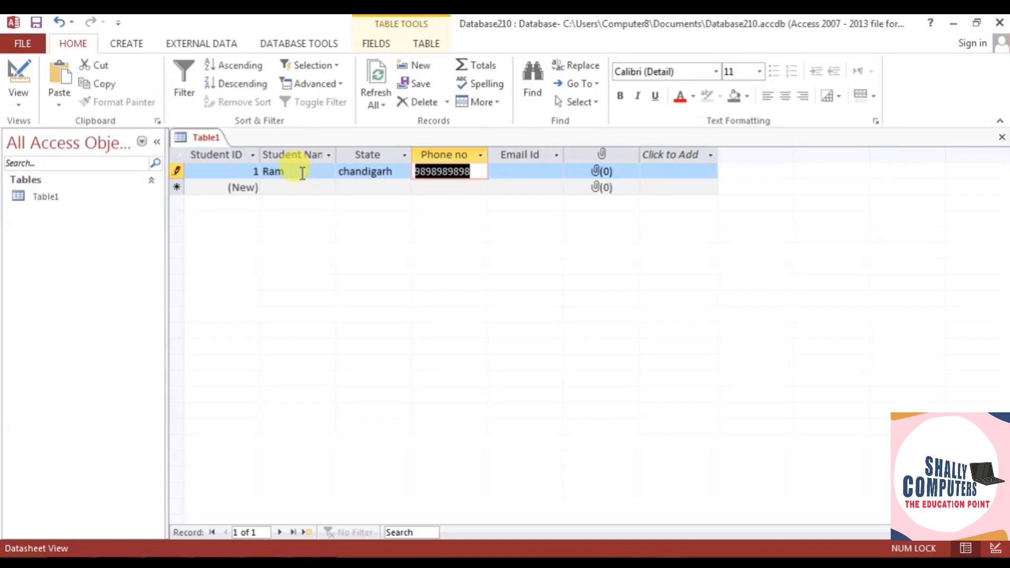
{"action": "type", "text": "69898989898"}
{"action": "key", "text": "Tab"}
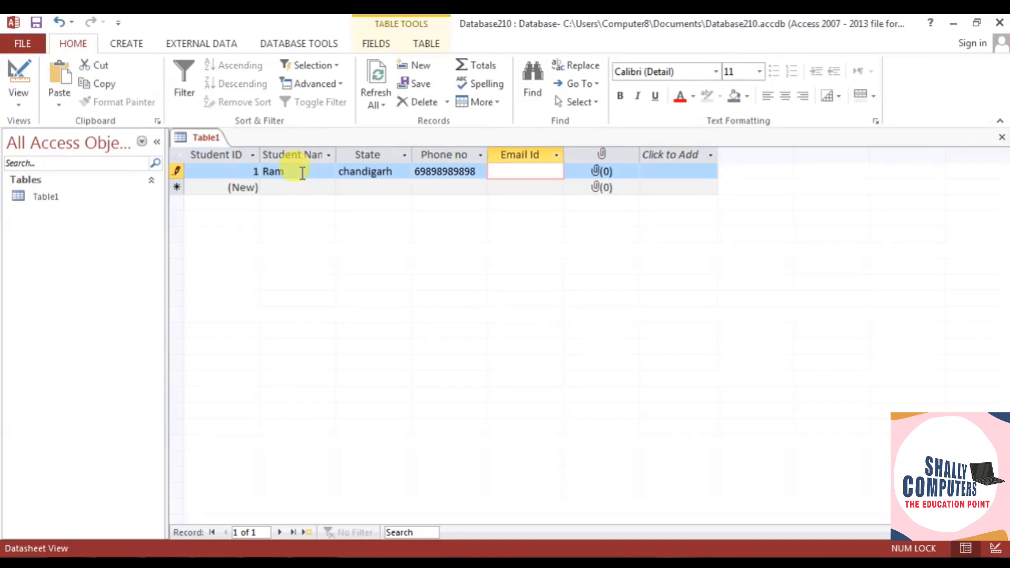
{"action": "key", "text": "shift+Tab"}
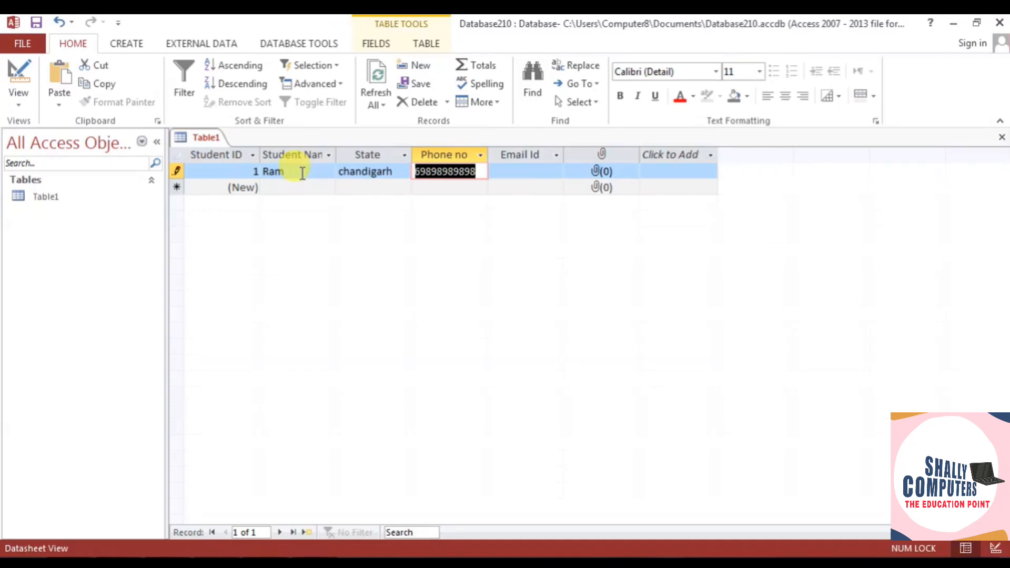
{"action": "key", "text": "Tab"}
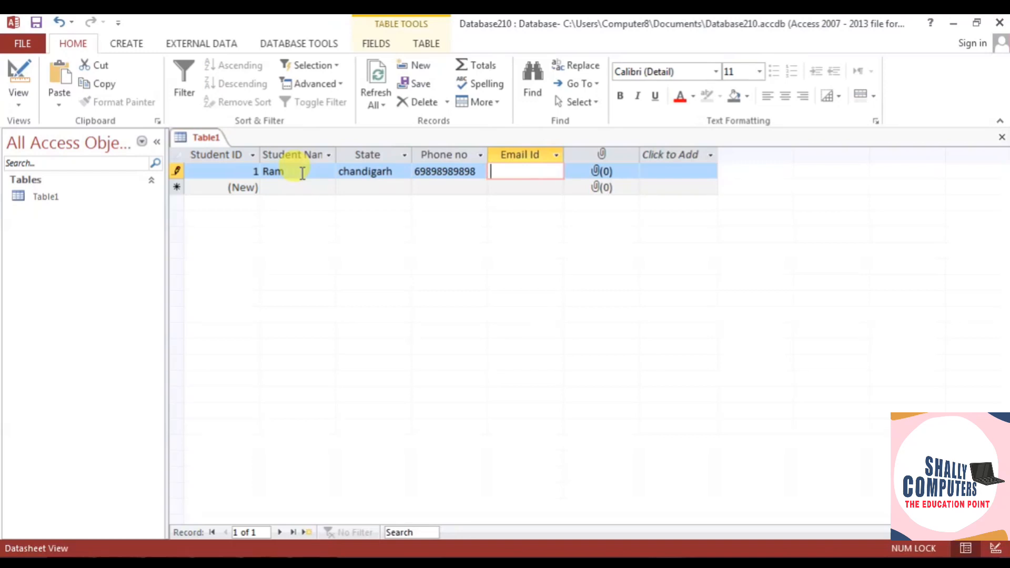
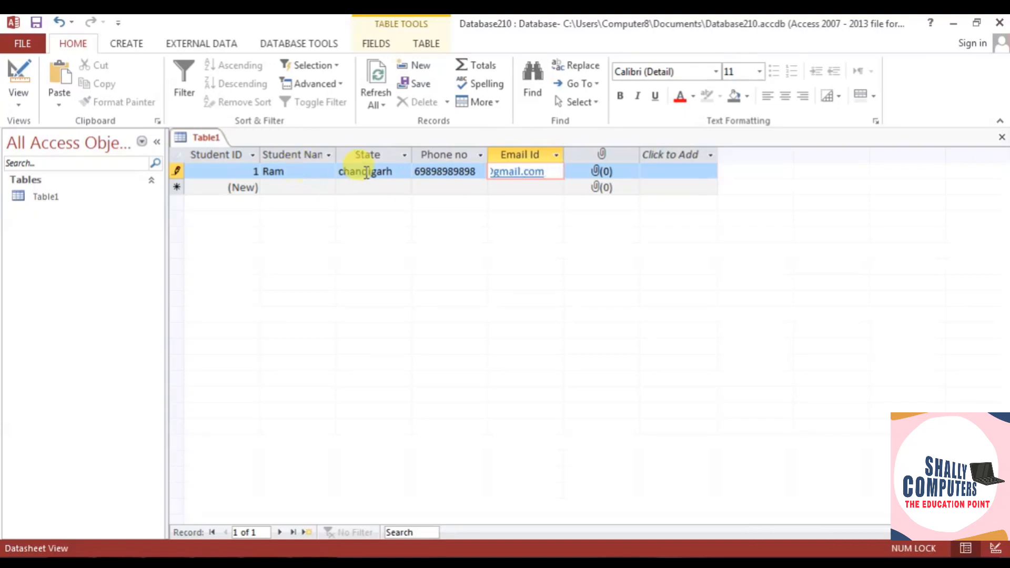
- Attach beard-example-before@3x to the first record and start the second student's name
{"action": "double_click", "coordinate": [600, 171]}
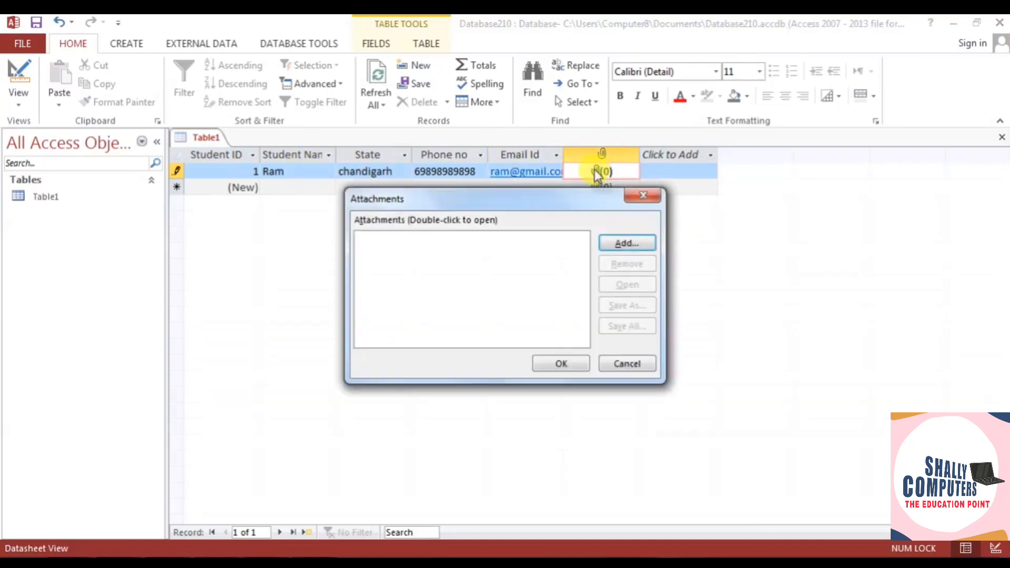
{"action": "left_click", "coordinate": [616, 246]}
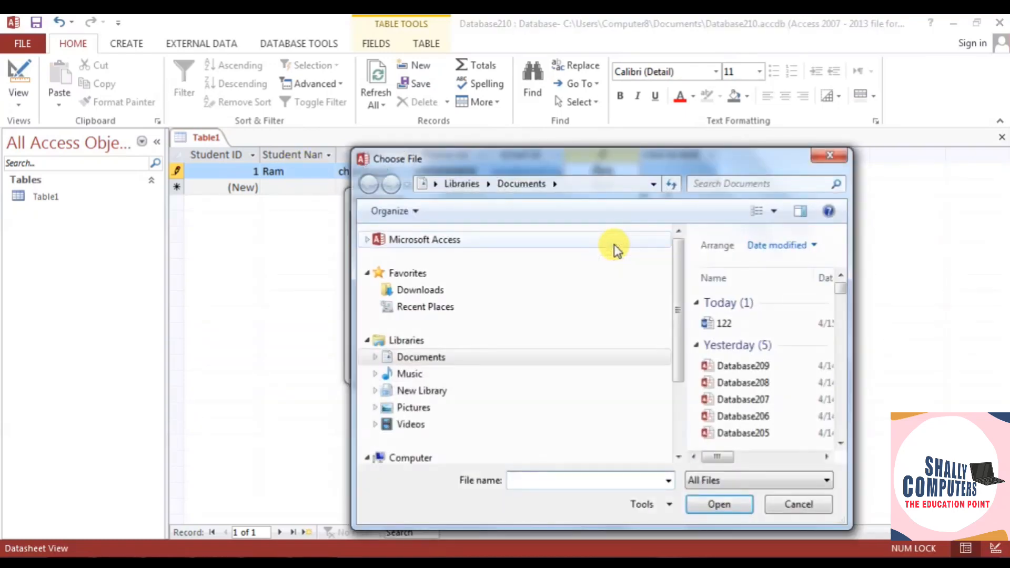
{"action": "left_click", "coordinate": [409, 407]}
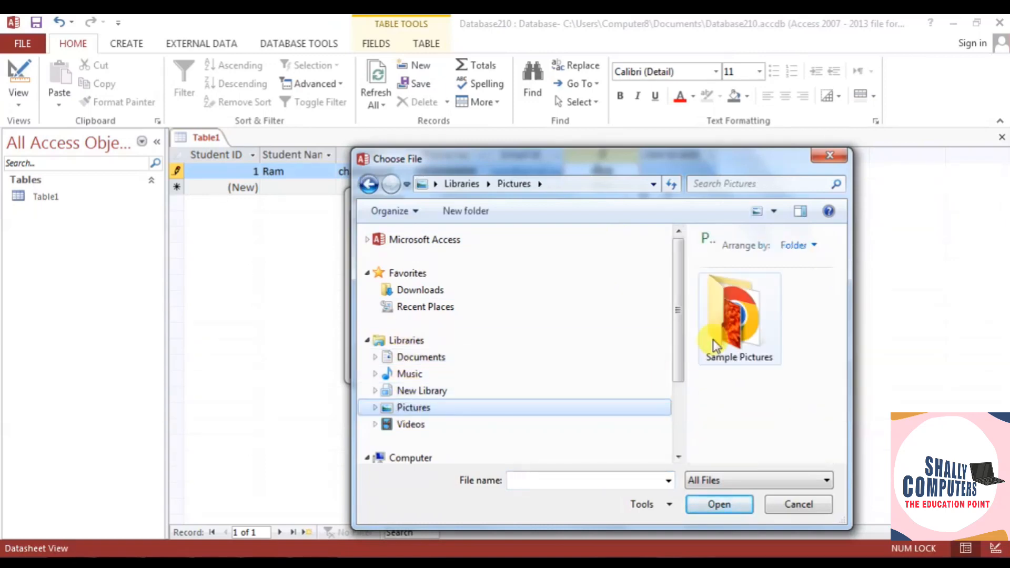
{"action": "left_click", "coordinate": [841, 458]}
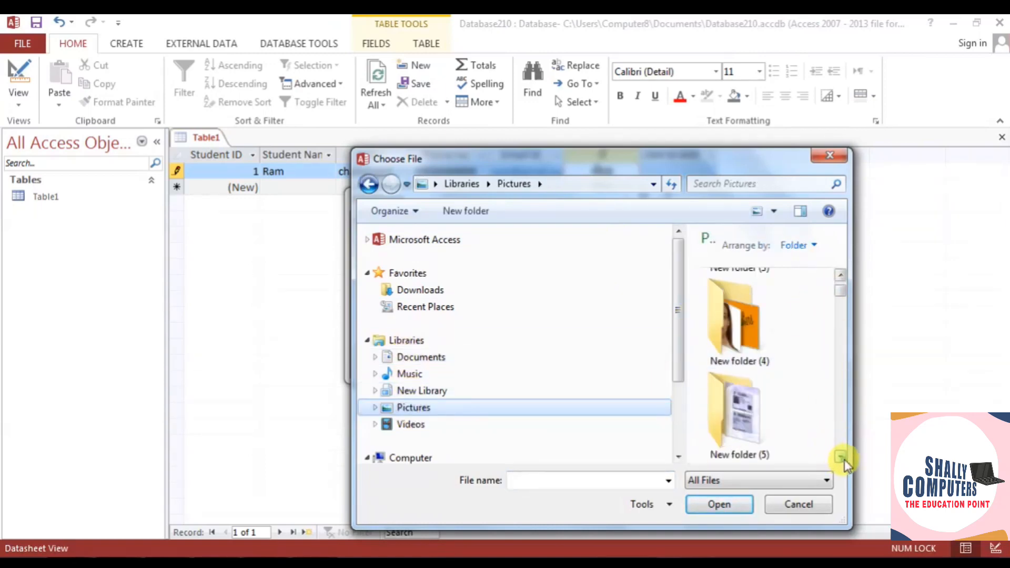
{"action": "left_click_drag", "start_coordinate": [841, 458], "coordinate": [845, 459]}
{"action": "left_click", "coordinate": [762, 402]}
{"action": "left_click", "coordinate": [725, 506]}
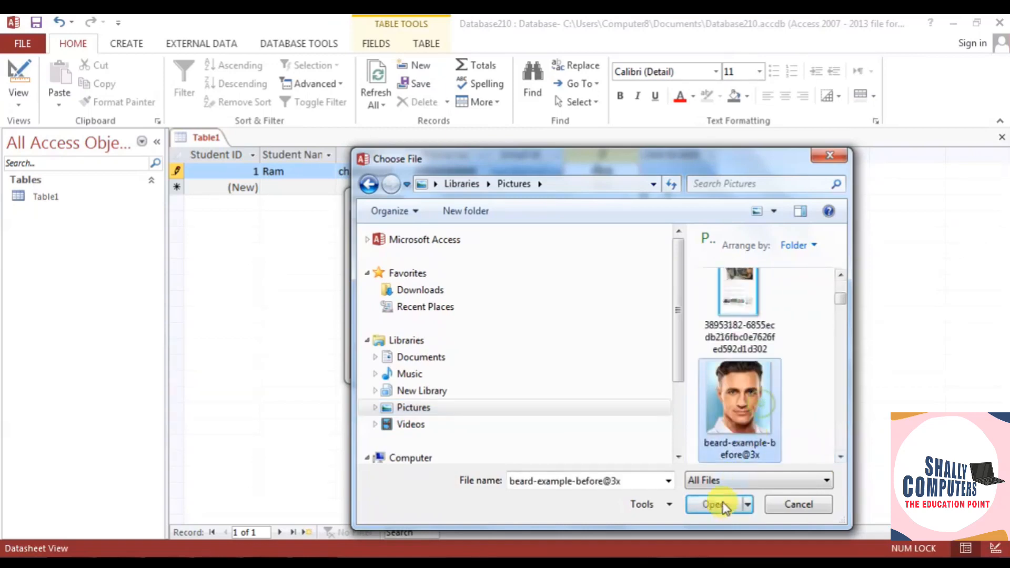
{"action": "left_click", "coordinate": [561, 361]}
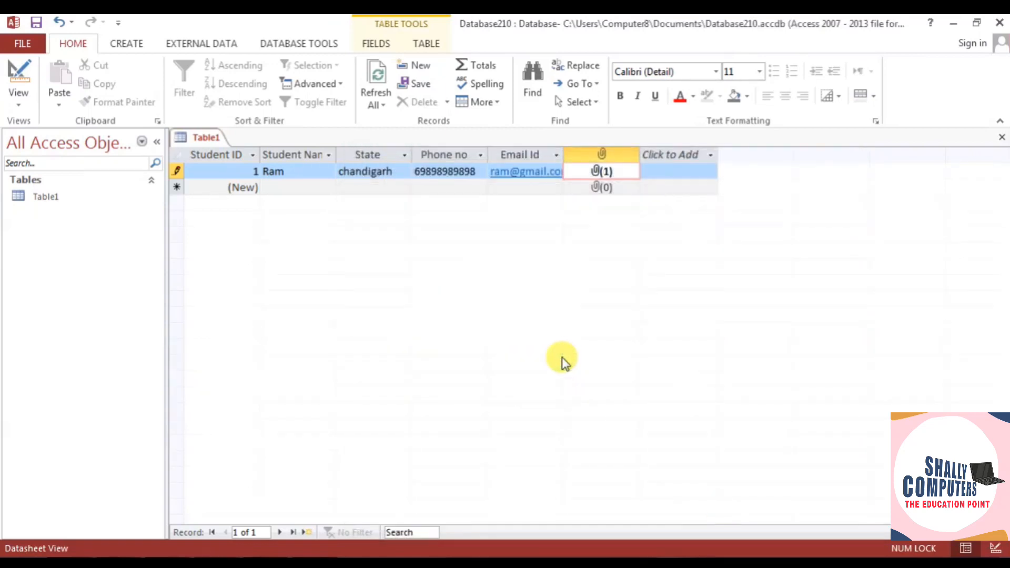
{"action": "left_click", "coordinate": [287, 189]}
{"action": "type", "text": "santosh"}
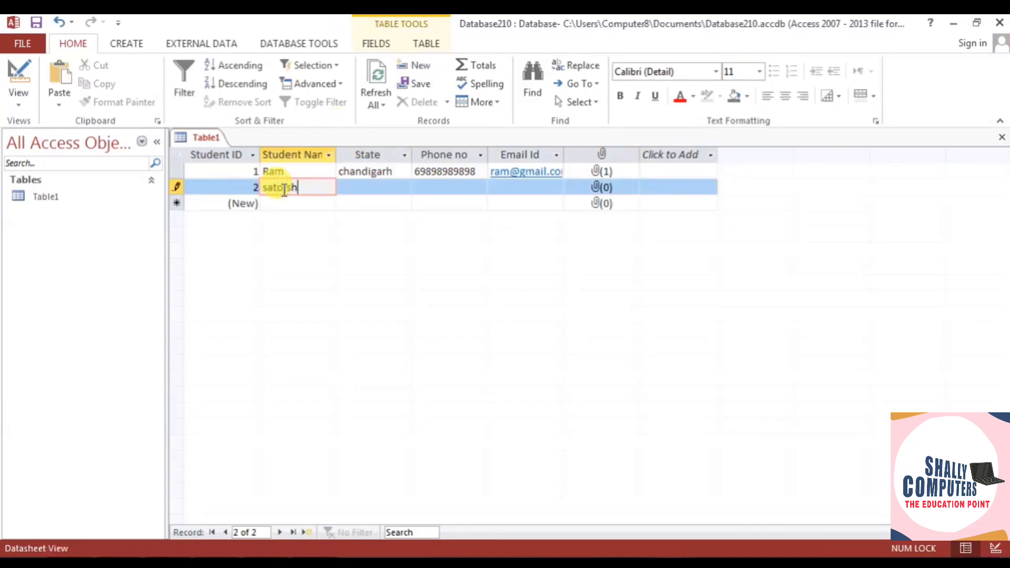
- Fix the second student's name and enter state mohali, phone number and e-mail
{"action": "key", "text": "BackSpace"}
{"action": "key", "text": "BackSpace"}
{"action": "key", "text": "BackSpace"}
{"action": "key", "text": "BackSpace"}
{"action": "type", "text": "ntoshosh"}
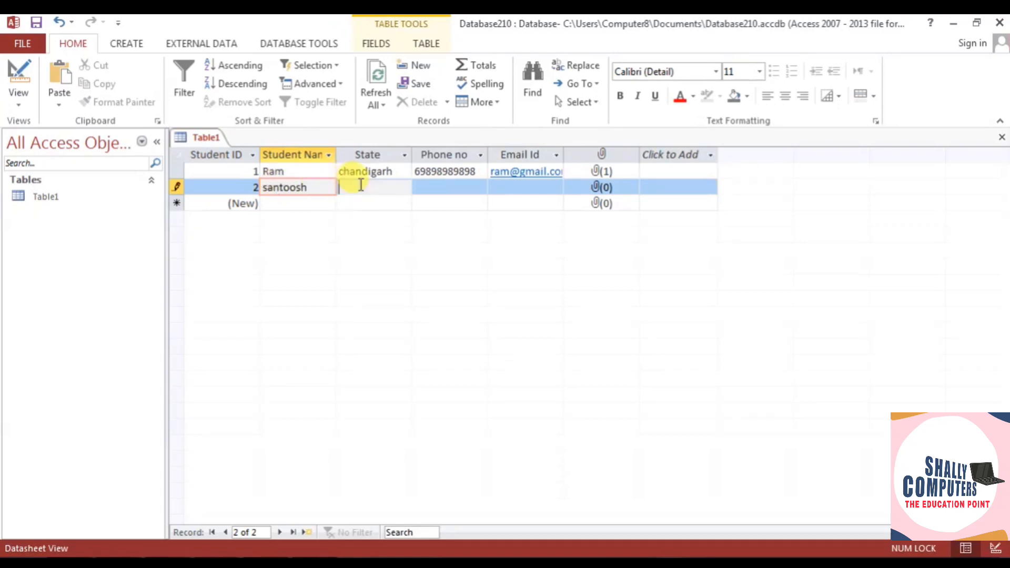
{"action": "key", "text": "Tab"}
{"action": "type", "text": "mohali"}
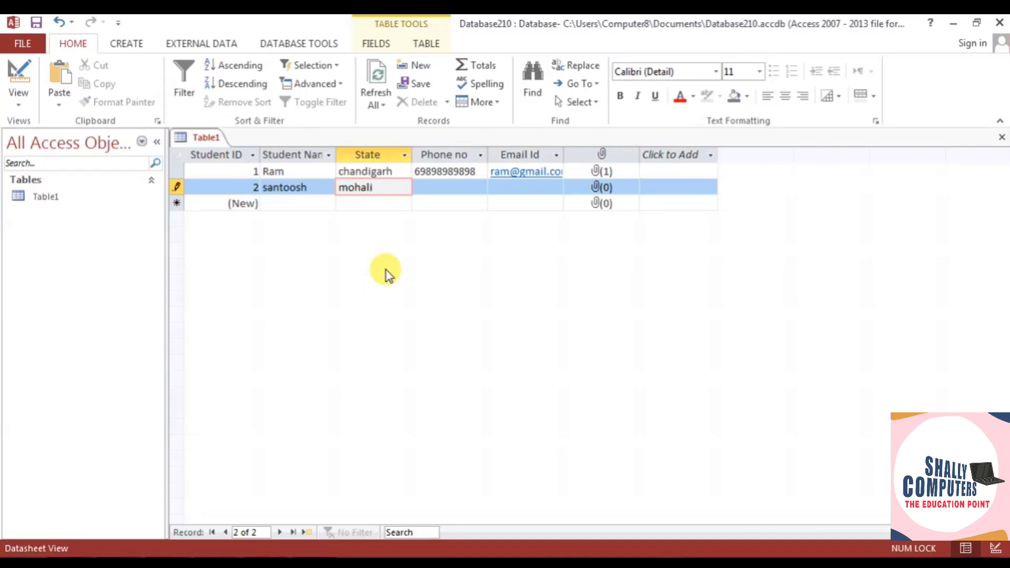
{"action": "key", "text": "Tab"}
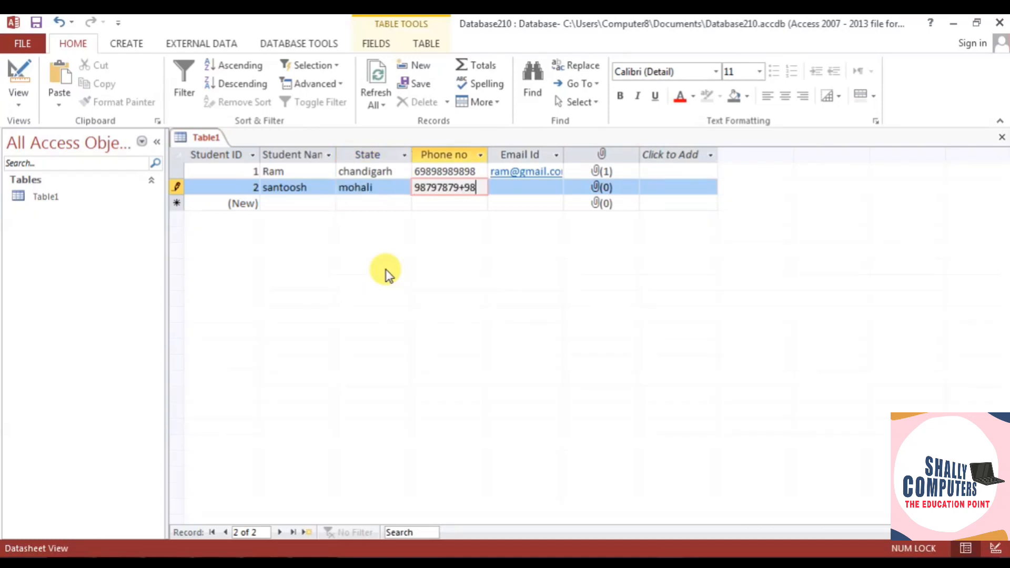
{"action": "key", "text": "Tab"}
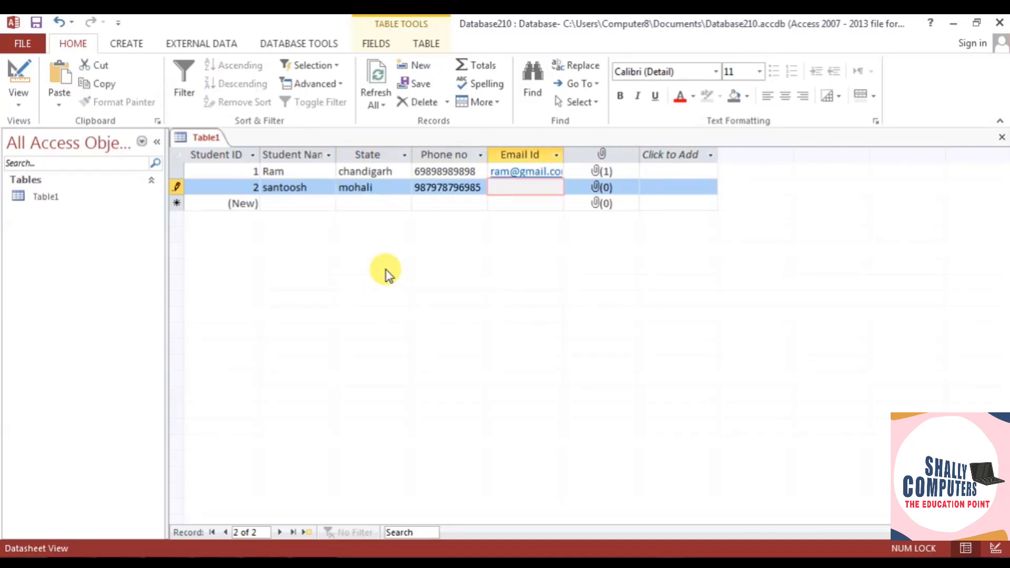
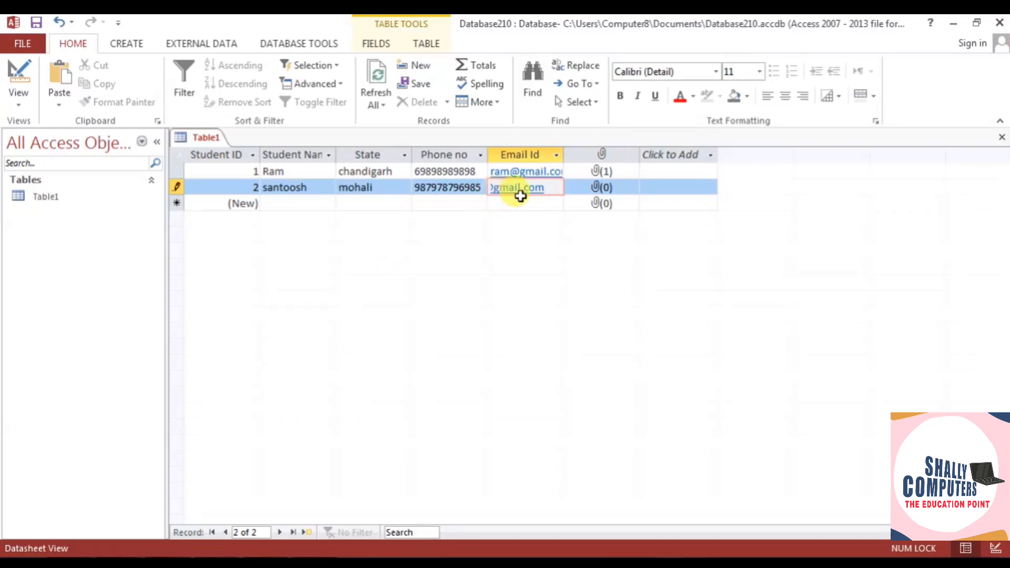
{"action": "double_click", "coordinate": [600, 190]}
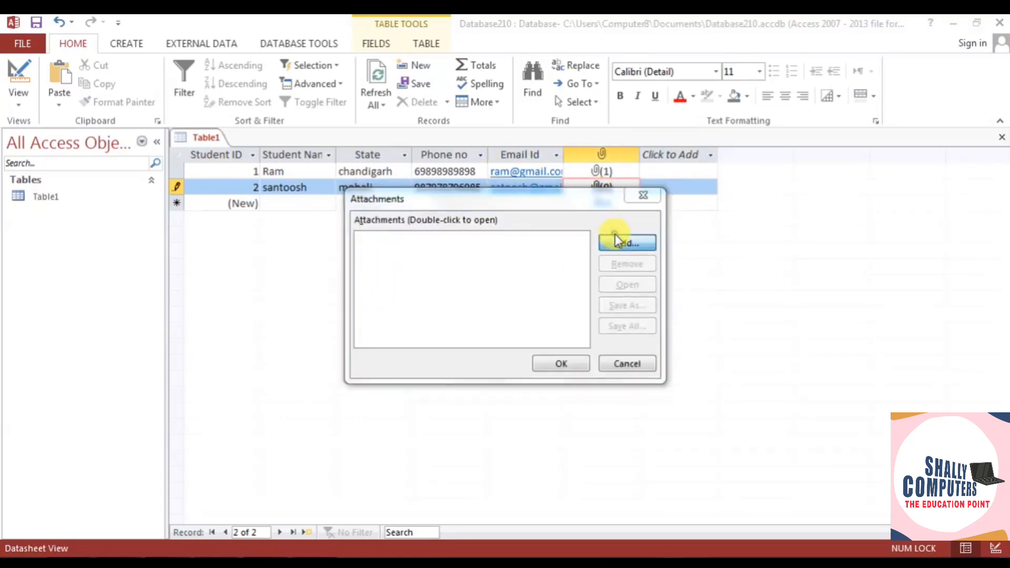
{"action": "left_click", "coordinate": [613, 238]}
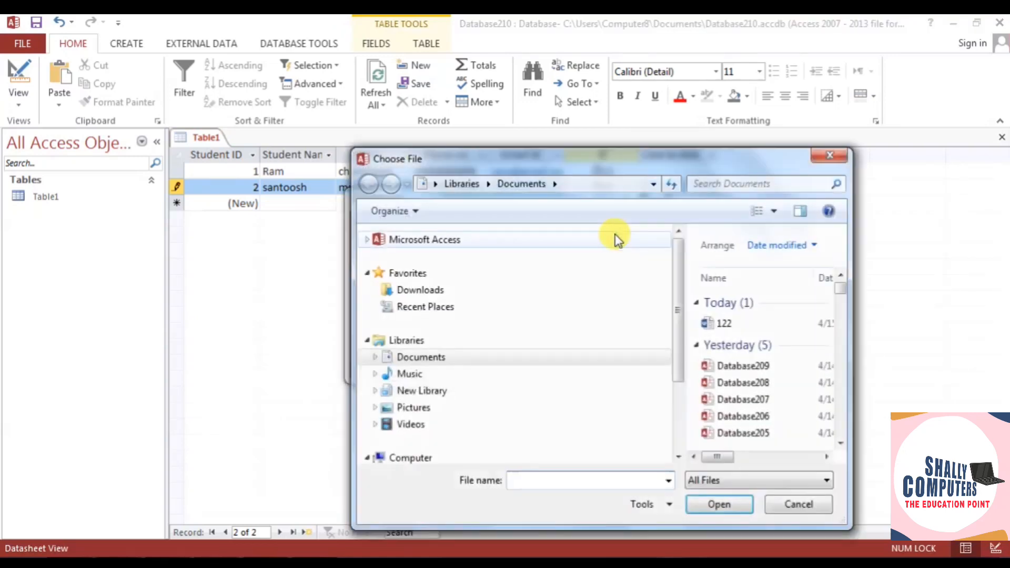
{"action": "left_click", "coordinate": [413, 408]}
{"action": "left_click_drag", "start_coordinate": [843, 288], "coordinate": [841, 333]}
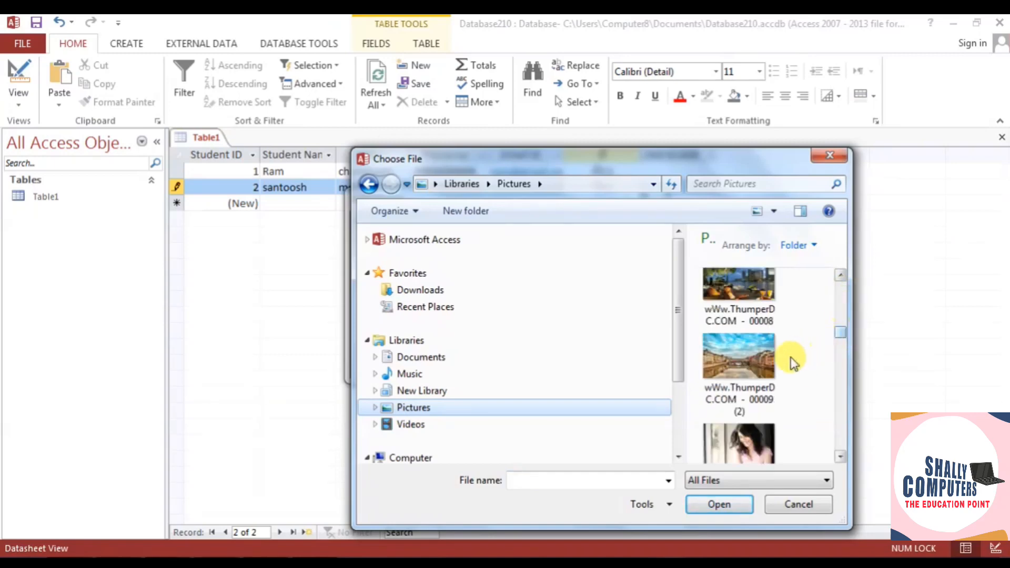
{"action": "left_click", "coordinate": [739, 421]}
{"action": "left_click", "coordinate": [719, 504]}
{"action": "left_click", "coordinate": [571, 362]}
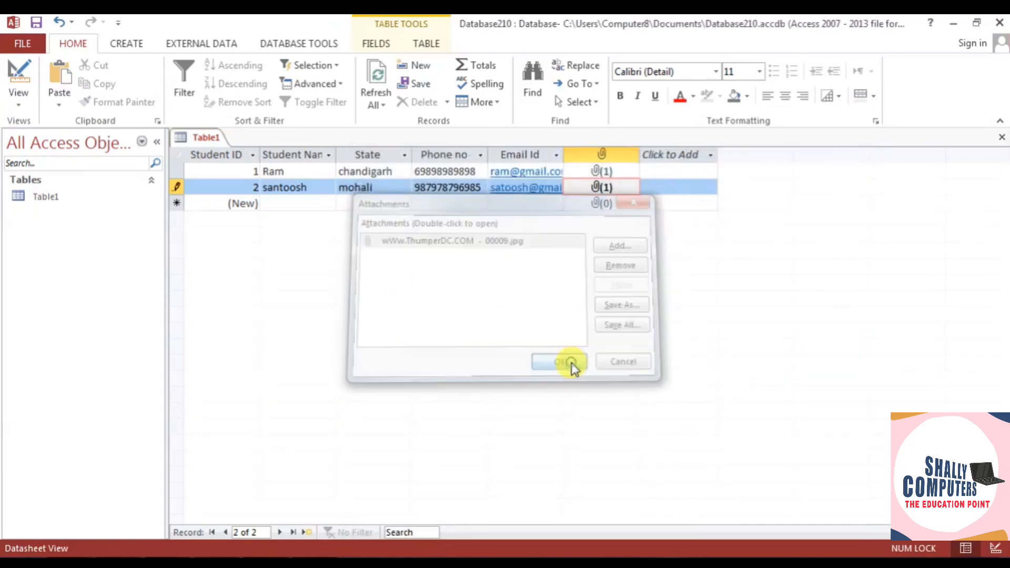
{"action": "left_click", "coordinate": [282, 201]}
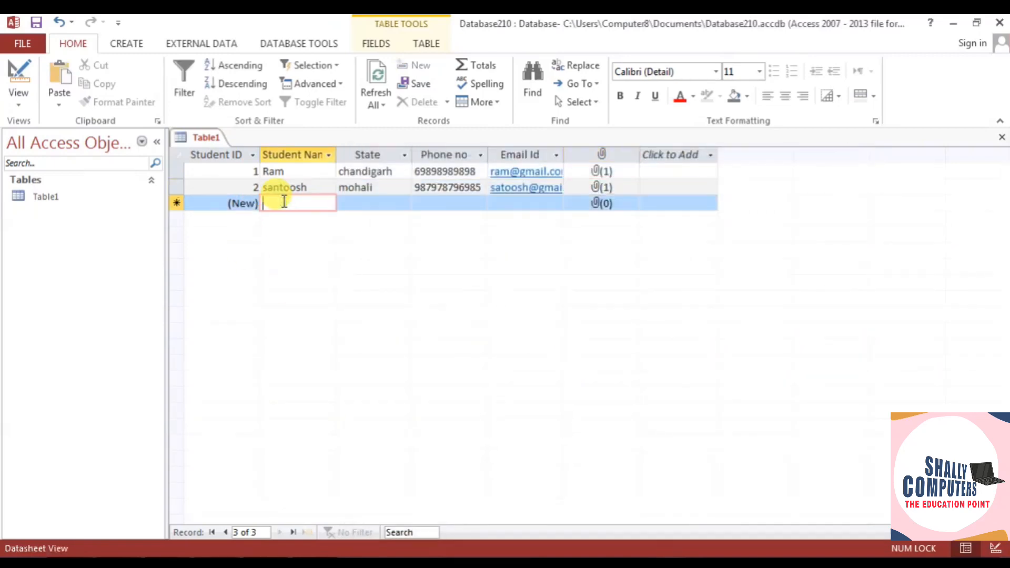
- Enter the third student's name, phone number and e-mail address
{"action": "type", "text": "madan"}
{"action": "key", "text": "Tab"}
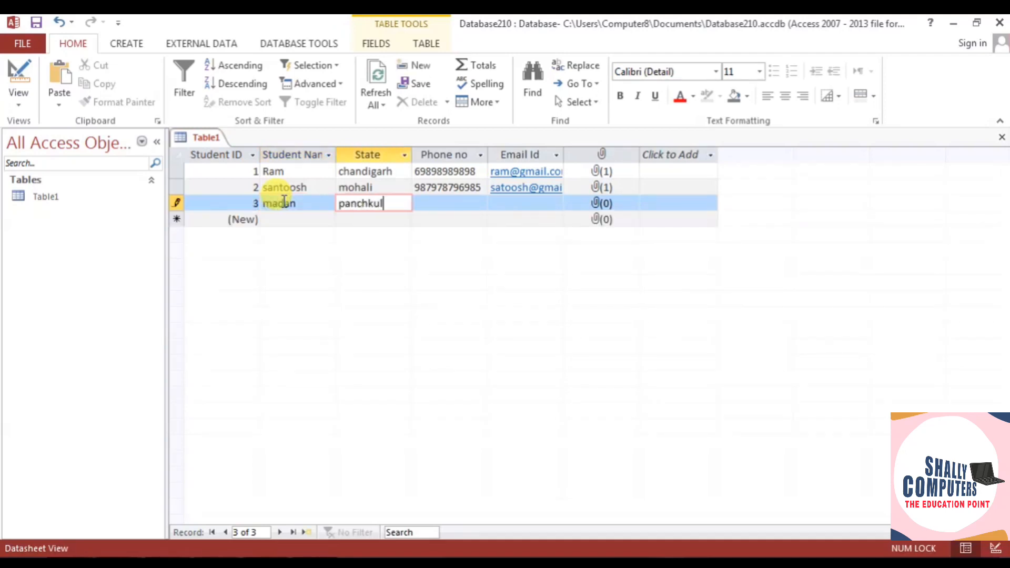
{"action": "key", "text": "Tab"}
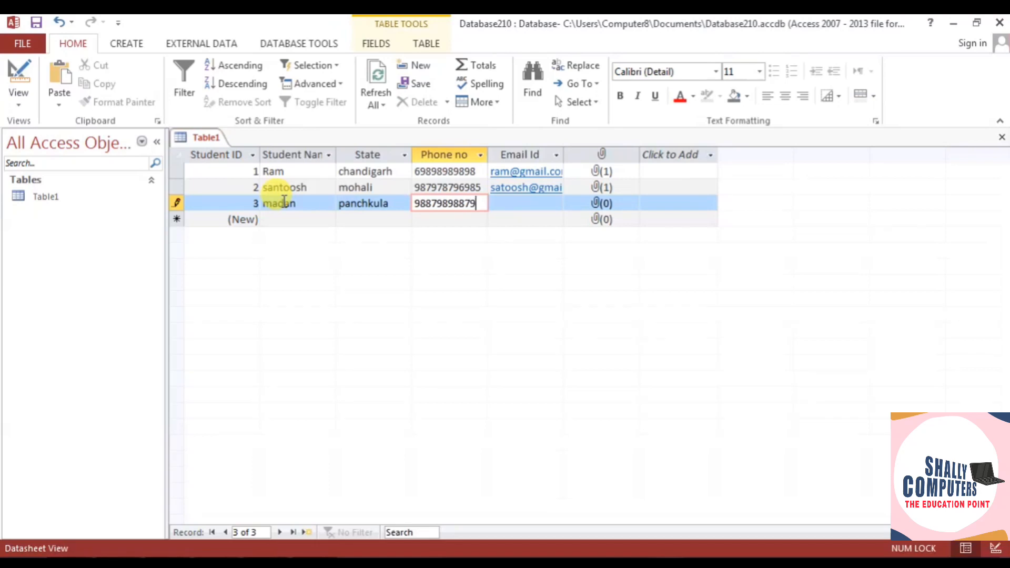
{"action": "key", "text": "Tab"}
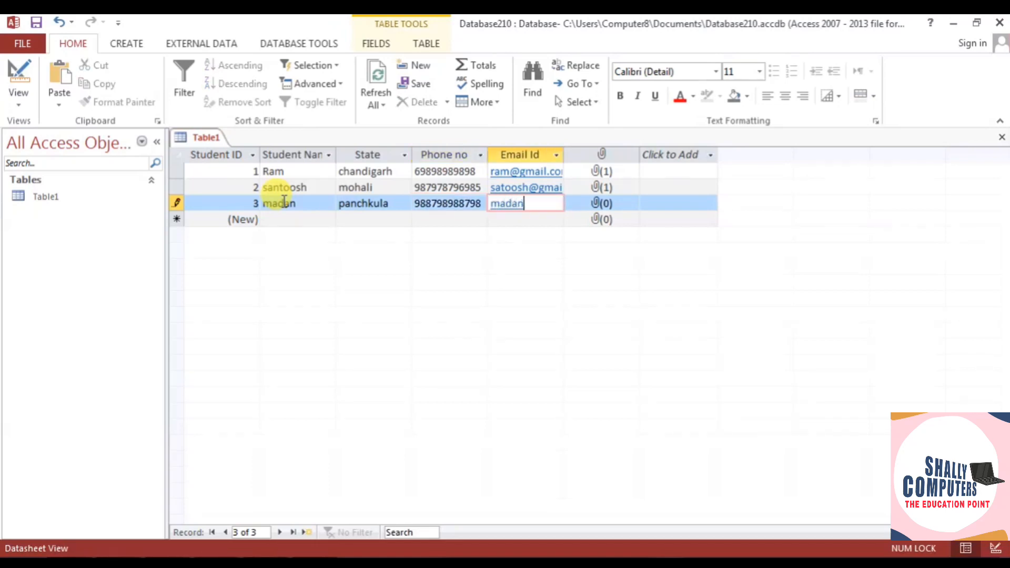
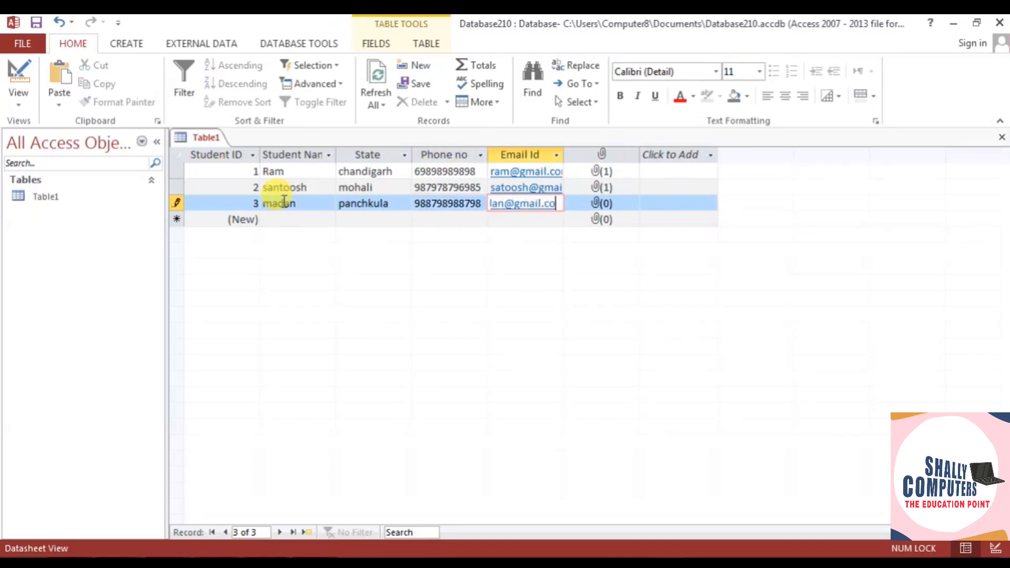
- Widen the Email Id column to show full addresses
{"action": "left_click", "coordinate": [562, 154]}
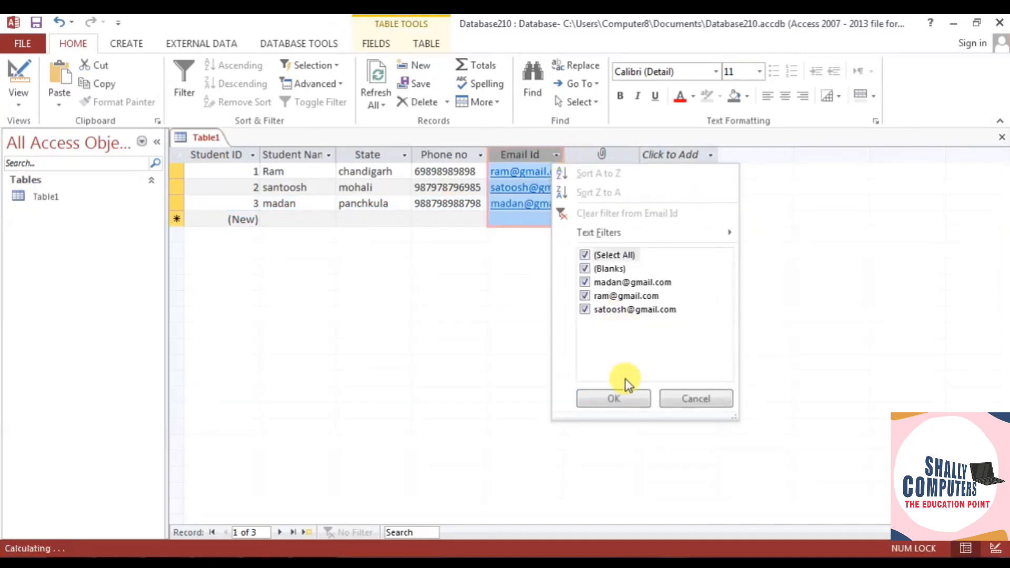
{"action": "left_click", "coordinate": [614, 398]}
{"action": "left_click", "coordinate": [564, 154]}
{"action": "left_click", "coordinate": [620, 401]}
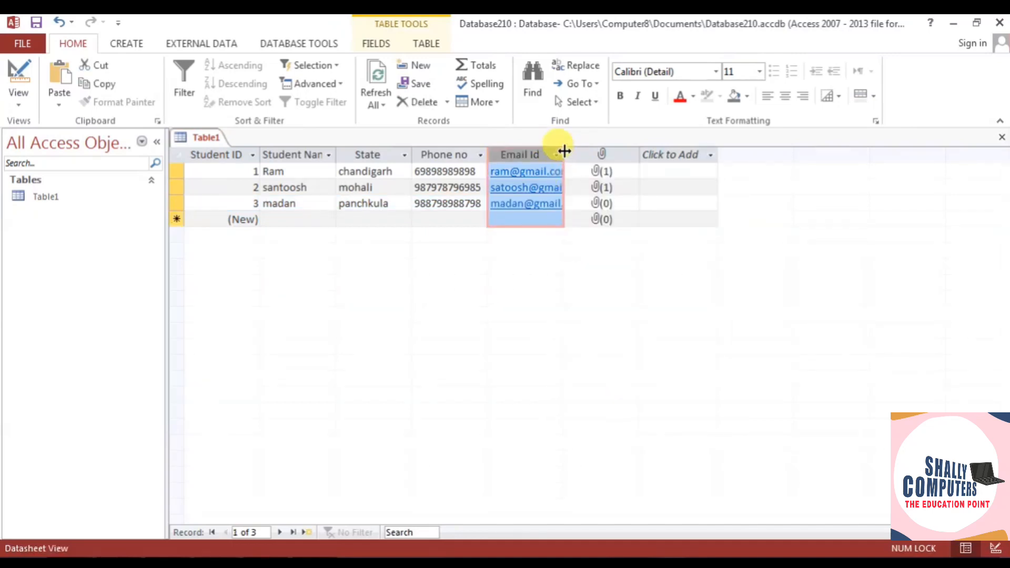
{"action": "left_click_drag", "start_coordinate": [562, 147], "coordinate": [602, 151]}
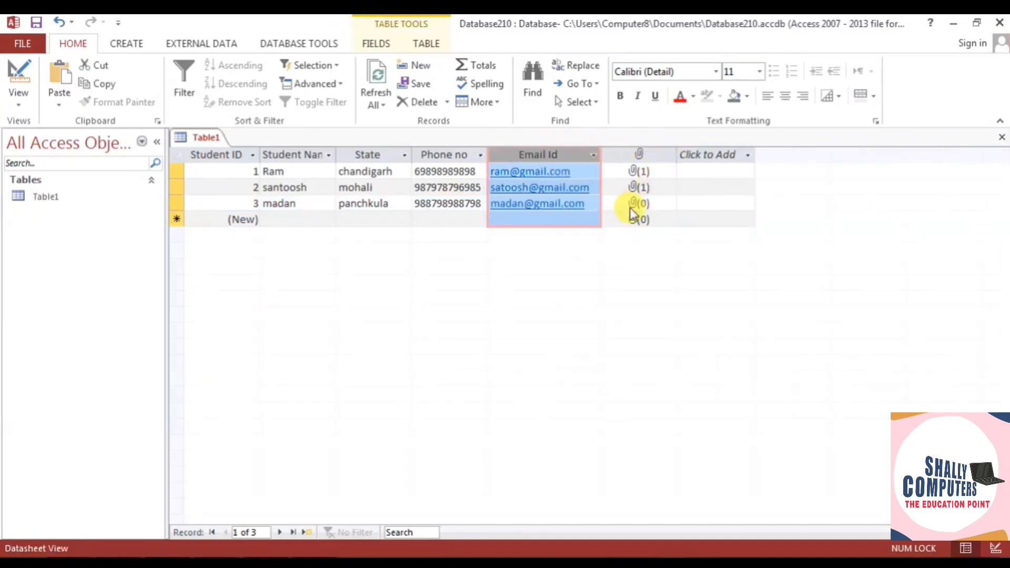
{"action": "double_click", "coordinate": [641, 204]}
{"action": "left_click", "coordinate": [628, 240]}
{"action": "left_click", "coordinate": [419, 410]}
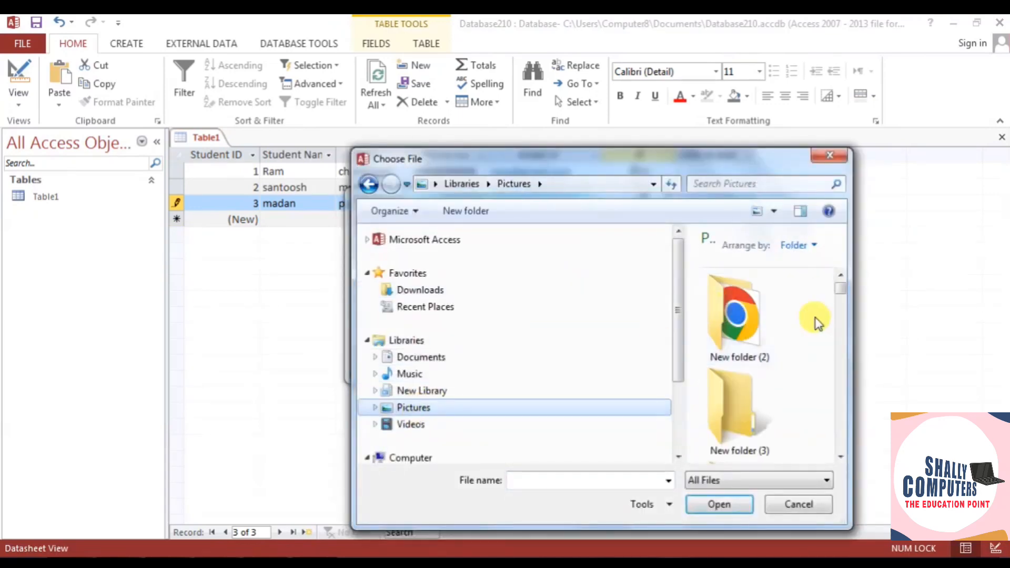
{"action": "mouse_move", "coordinate": [840, 289]}
{"action": "left_mouse_down"}
{"action": "mouse_move", "coordinate": [840, 408]}
{"action": "mouse_move", "coordinate": [841, 309]}
{"action": "left_mouse_up"}
{"action": "left_click", "coordinate": [763, 392]}
{"action": "left_click", "coordinate": [718, 505]}
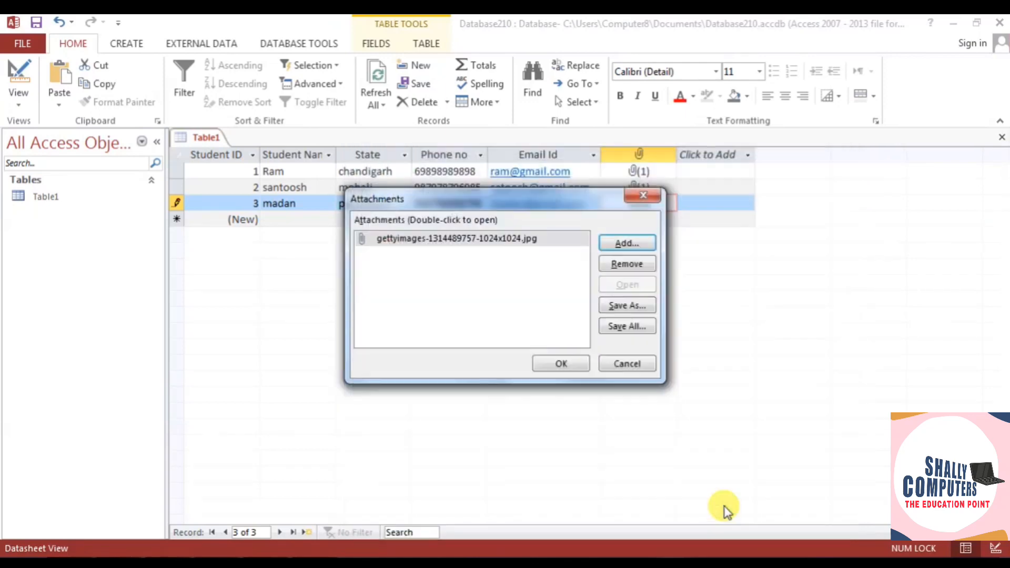
{"action": "left_click", "coordinate": [570, 360]}
{"action": "left_click", "coordinate": [283, 219]}
- Enter the fourth student's name, state chandigarh, phone number and e-mail address
{"action": "type", "text": "sari"}
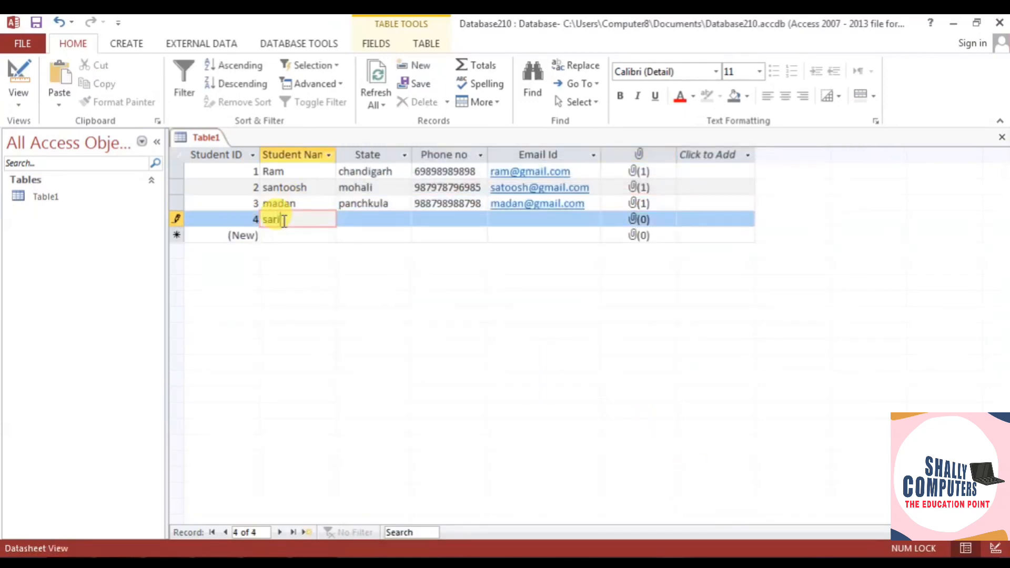
{"action": "type", "text": "ta"}
{"action": "left_click", "coordinate": [362, 219]}
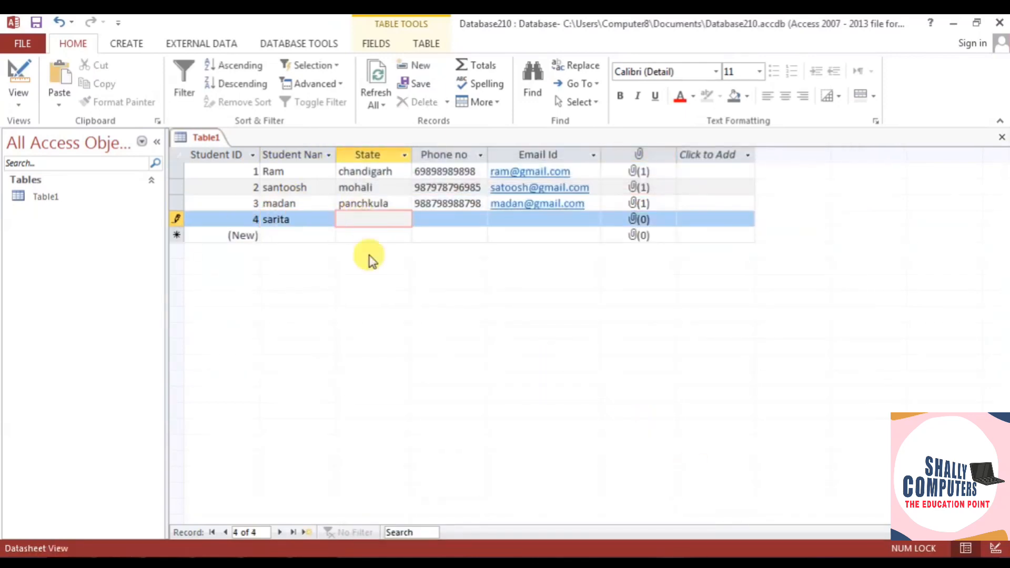
{"action": "left_click", "coordinate": [430, 221]}
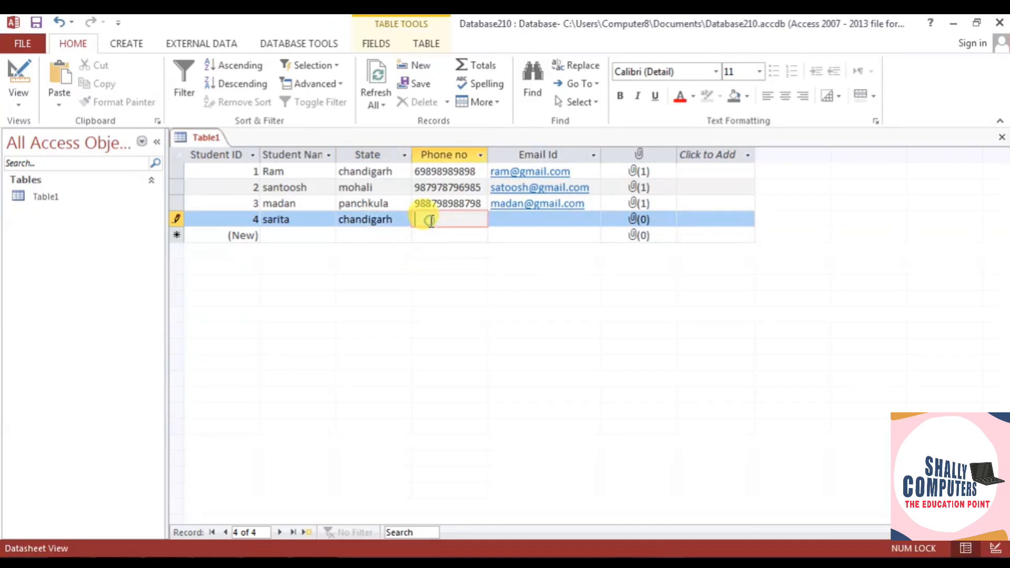
{"action": "left_click", "coordinate": [506, 219]}
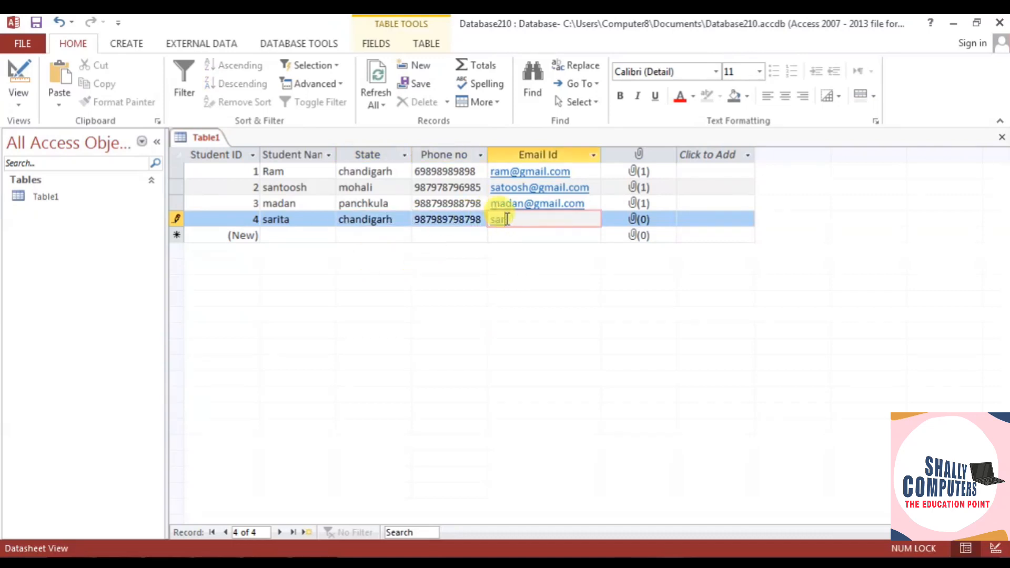
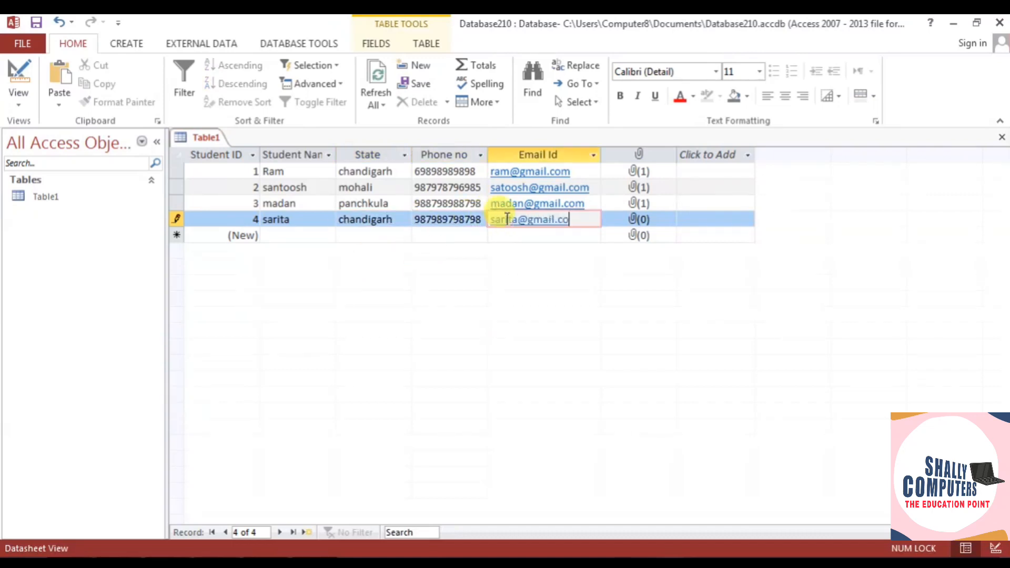
- Attach the hairstyles-for-oval-faces picture to the fourth student's record
{"action": "double_click", "coordinate": [639, 219]}
{"action": "left_click", "coordinate": [619, 243]}
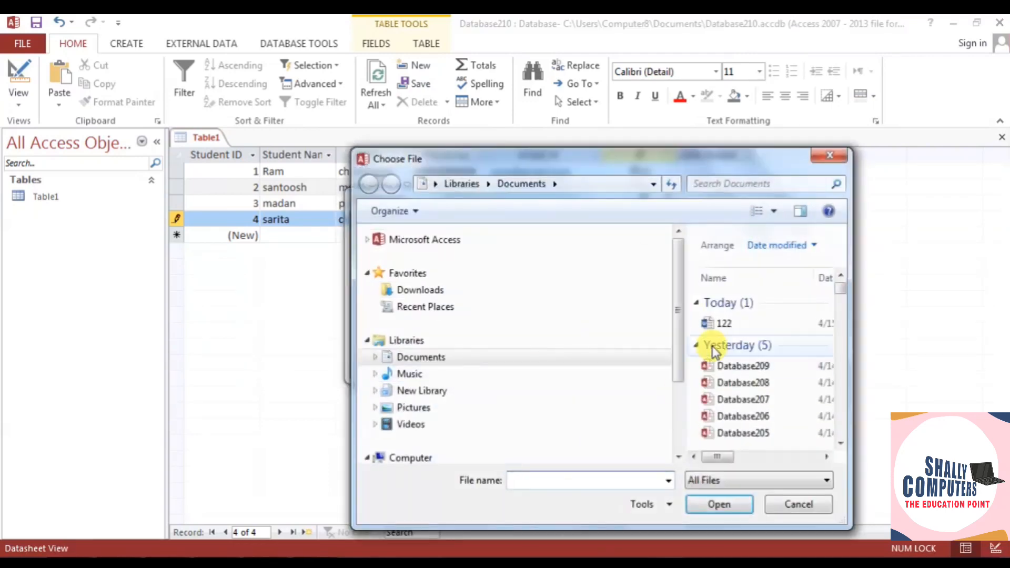
{"action": "left_click", "coordinate": [413, 407]}
{"action": "left_click", "coordinate": [840, 456]}
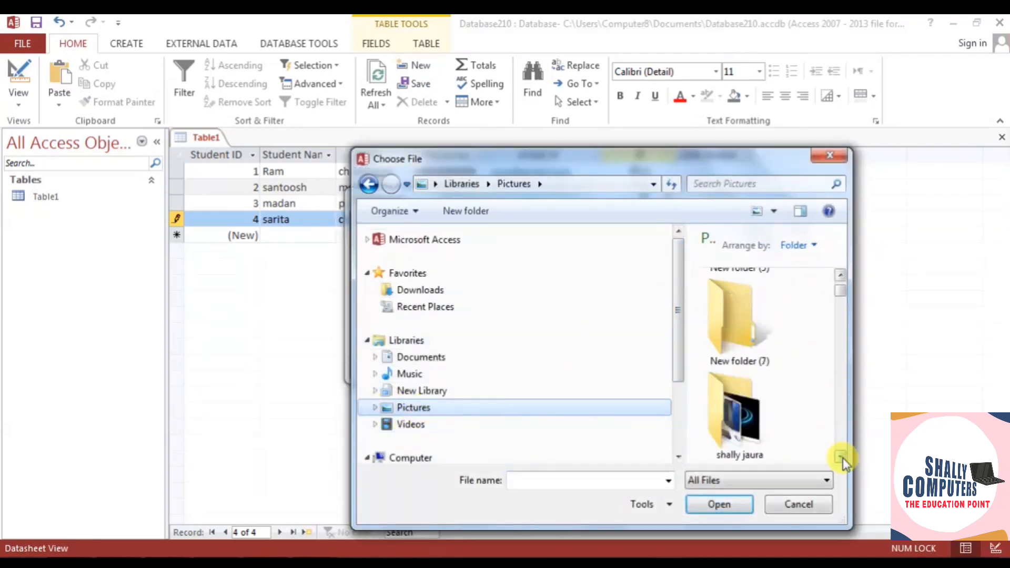
{"action": "left_click", "coordinate": [842, 457]}
{"action": "left_click", "coordinate": [740, 339]}
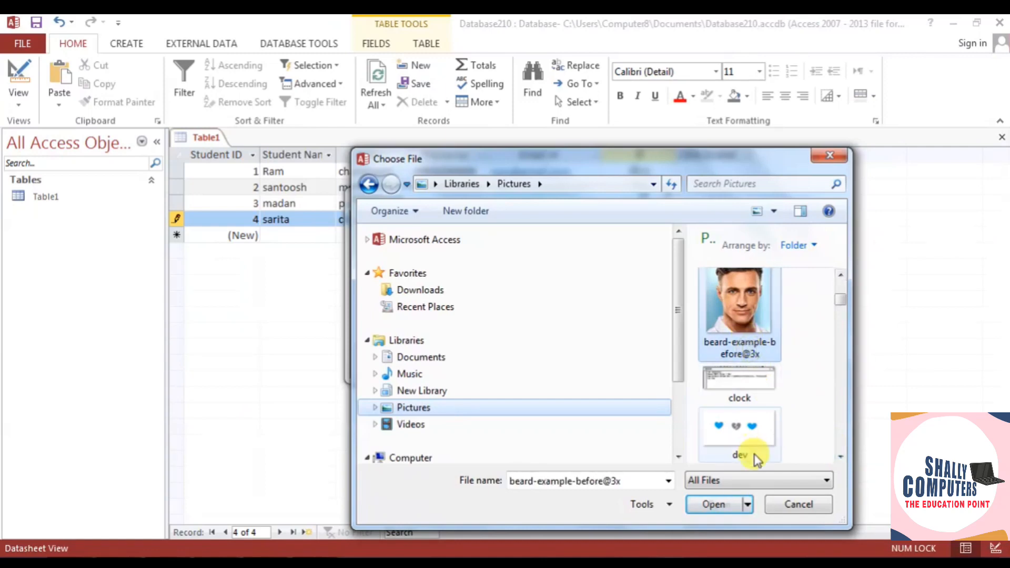
{"action": "left_click", "coordinate": [841, 457]}
{"action": "left_click", "coordinate": [842, 457]}
{"action": "left_click", "coordinate": [840, 274]}
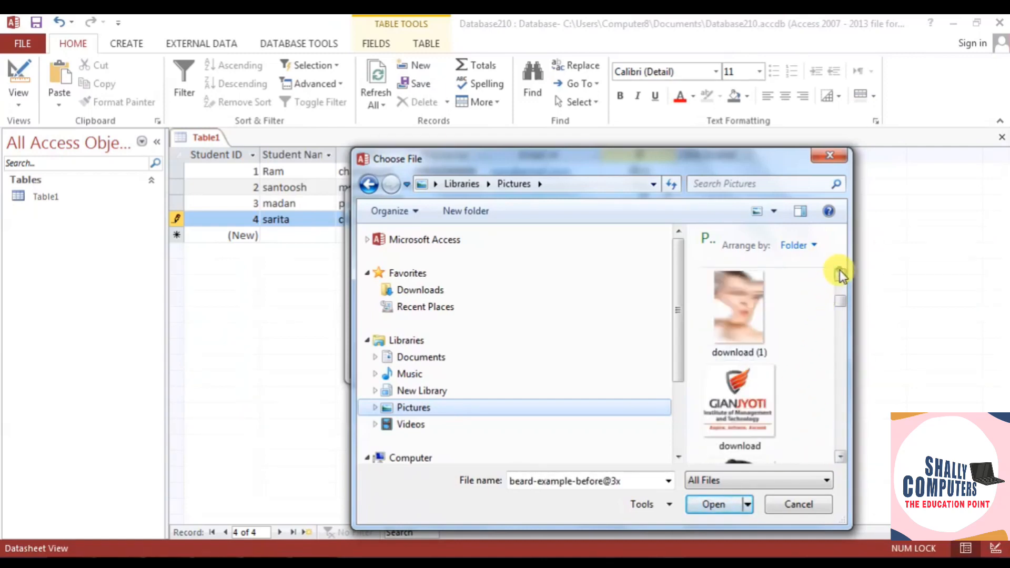
{"action": "left_click", "coordinate": [840, 274]}
{"action": "left_click", "coordinate": [743, 369]}
{"action": "left_click", "coordinate": [843, 456]}
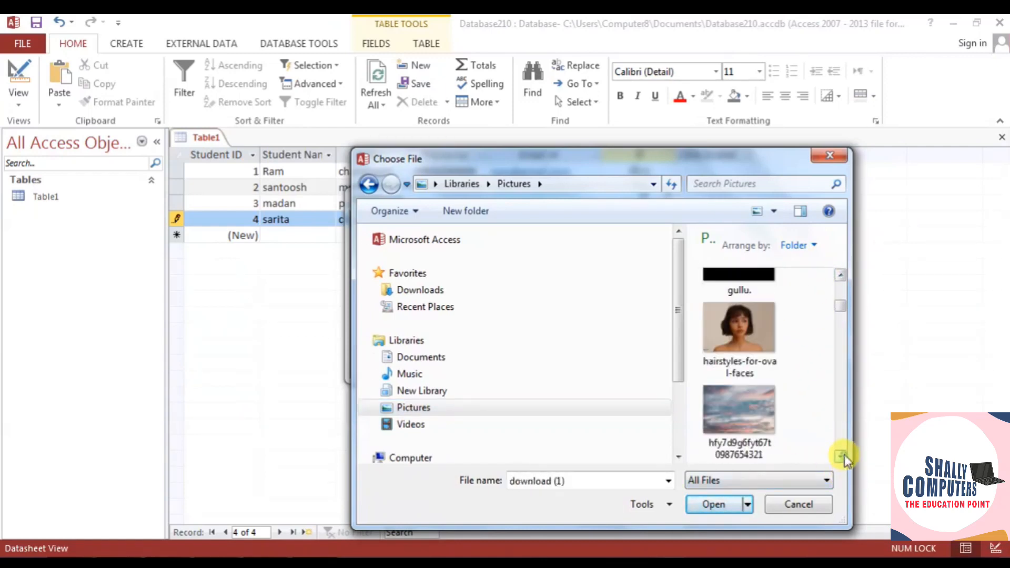
{"action": "left_click", "coordinate": [739, 327]}
{"action": "left_click", "coordinate": [736, 505]}
{"action": "left_click", "coordinate": [545, 361]}
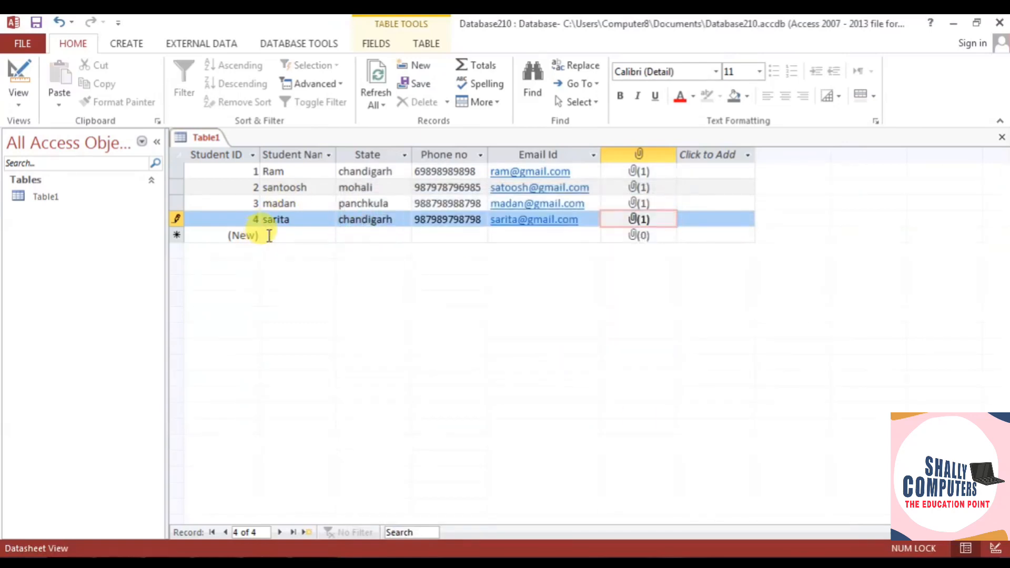
{"action": "left_click", "coordinate": [268, 237]}
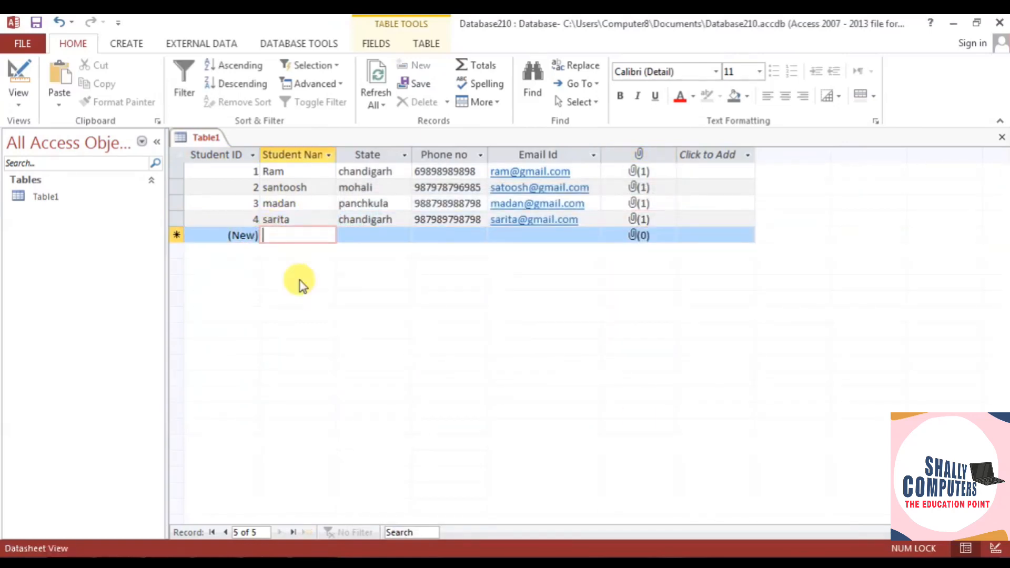
{"action": "type", "text": "roh"}
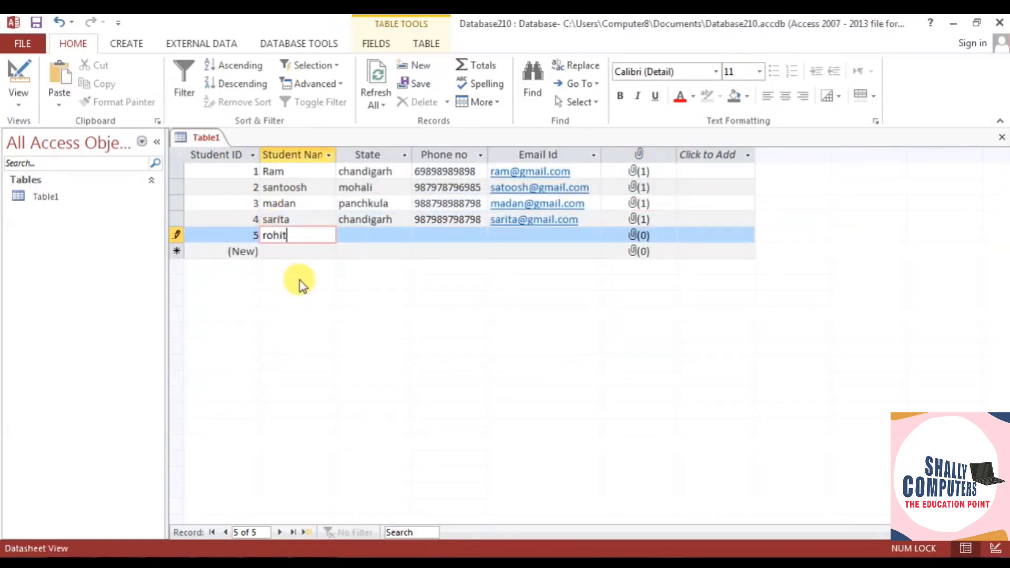
{"action": "type", "text": "it"}
{"action": "key", "text": "Tab"}
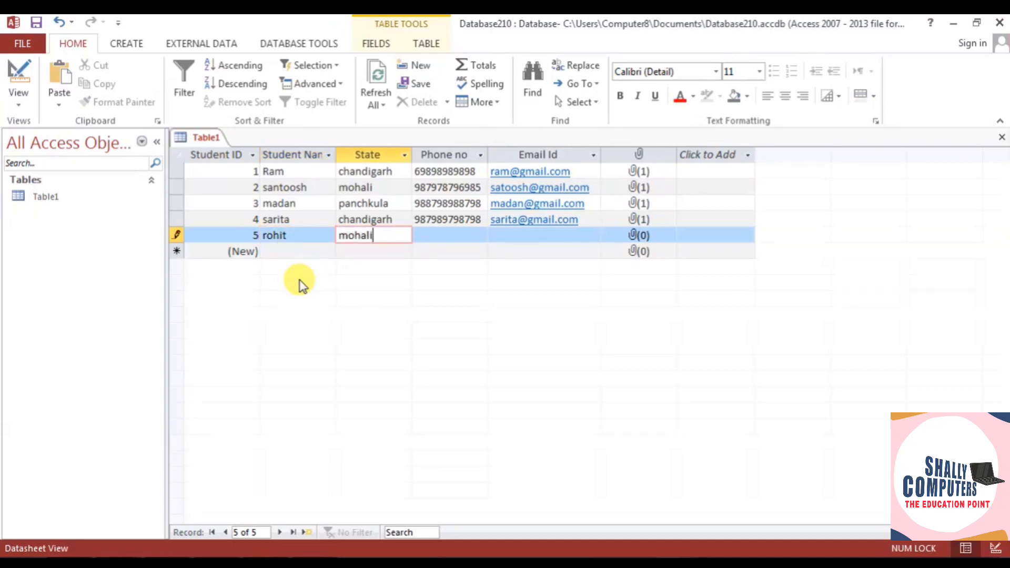
{"action": "key", "text": "Tab"}
{"action": "key", "text": "Tab"}
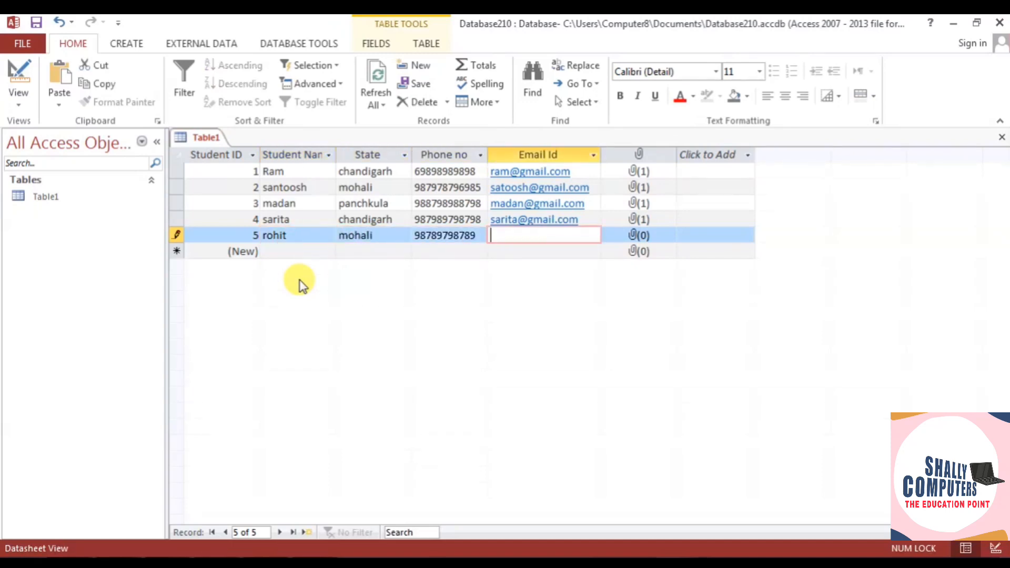
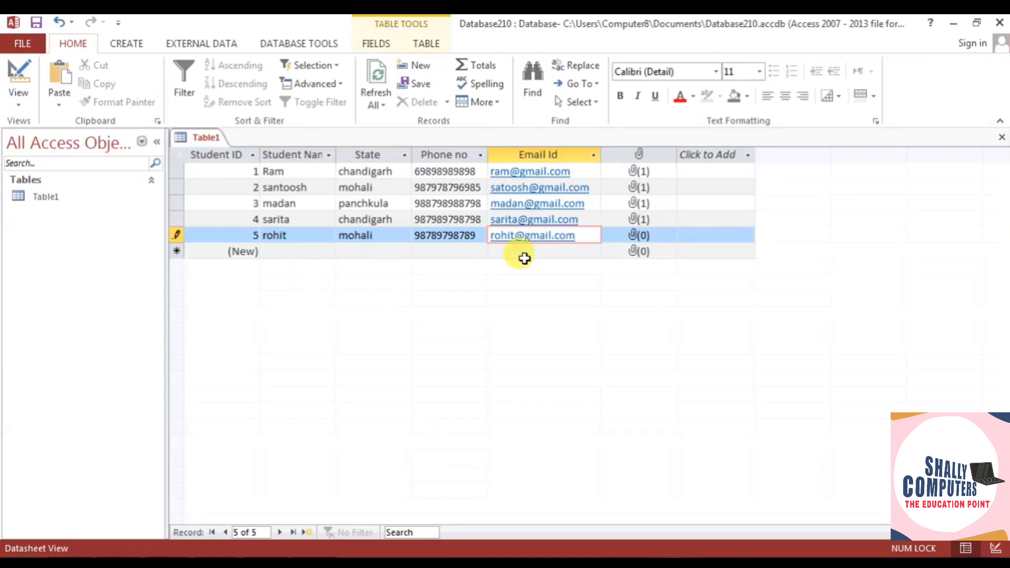
{"action": "double_click", "coordinate": [638, 235]}
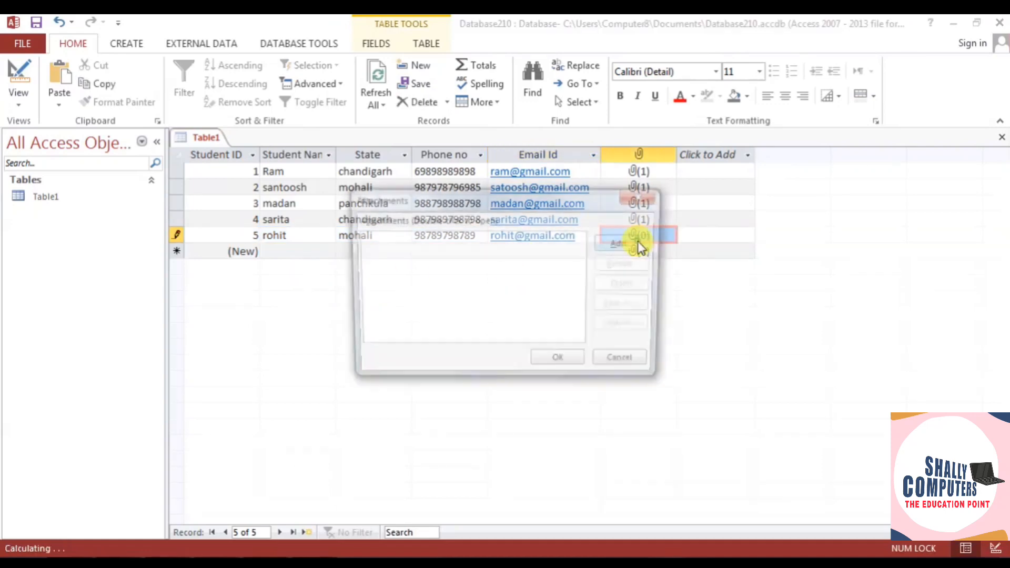
{"action": "left_click", "coordinate": [627, 241]}
{"action": "left_click", "coordinate": [424, 407]}
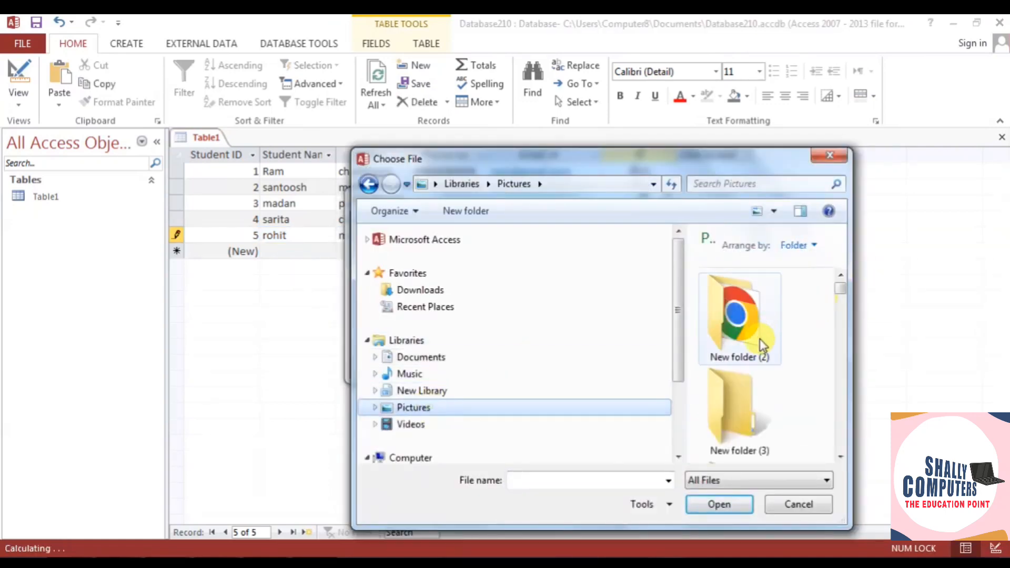
{"action": "scroll", "coordinate": [843, 295], "scroll_direction": "down", "scroll_amount": 5}
{"action": "scroll", "coordinate": [840, 457], "scroll_direction": "down", "scroll_amount": 10}
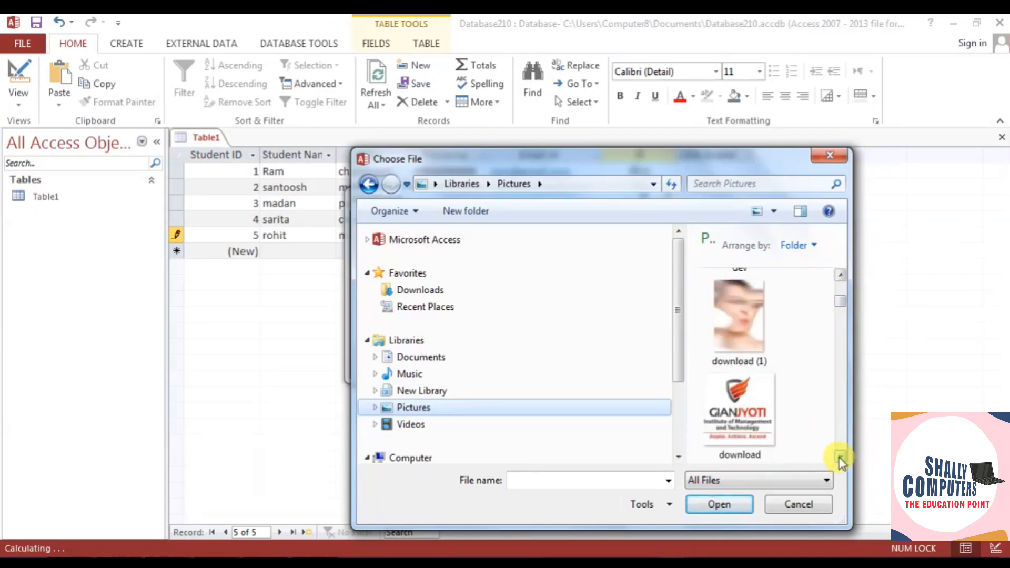
{"action": "left_click", "coordinate": [720, 399]}
{"action": "left_click", "coordinate": [718, 504]}
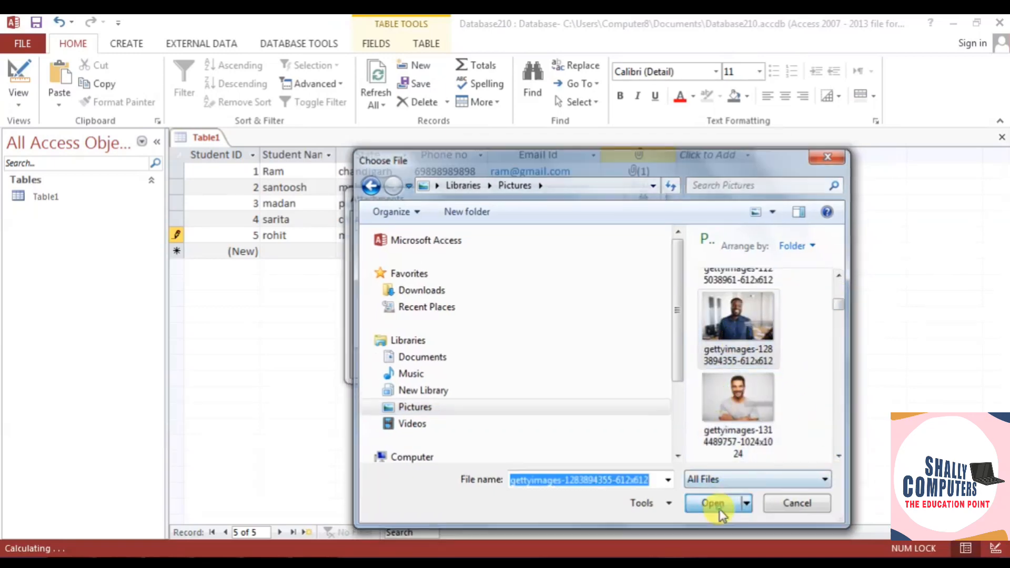
{"action": "left_click", "coordinate": [574, 363]}
- Add record 6 with the student's name, state 'chandi' and the student's e-mail address
{"action": "left_click", "coordinate": [278, 252]}
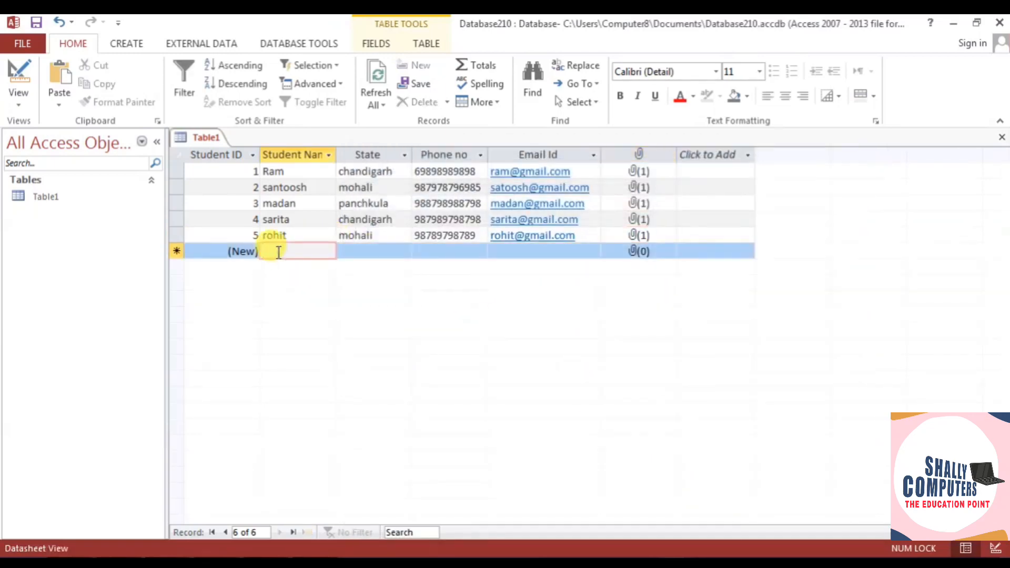
{"action": "type", "text": "rakesh"}
{"action": "left_click", "coordinate": [354, 254]}
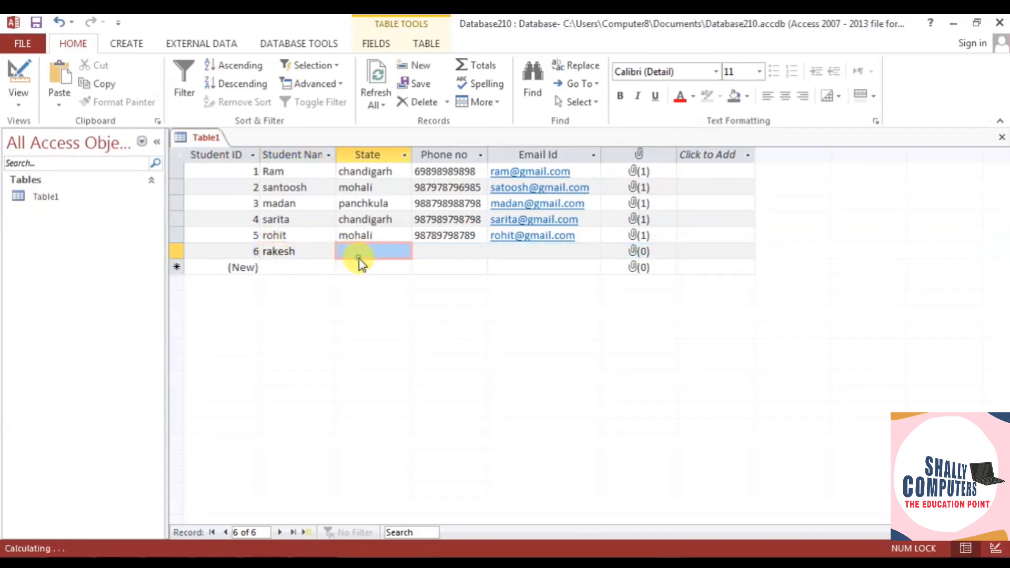
{"action": "type", "text": "chandigarh"}
{"action": "left_click", "coordinate": [435, 251]}
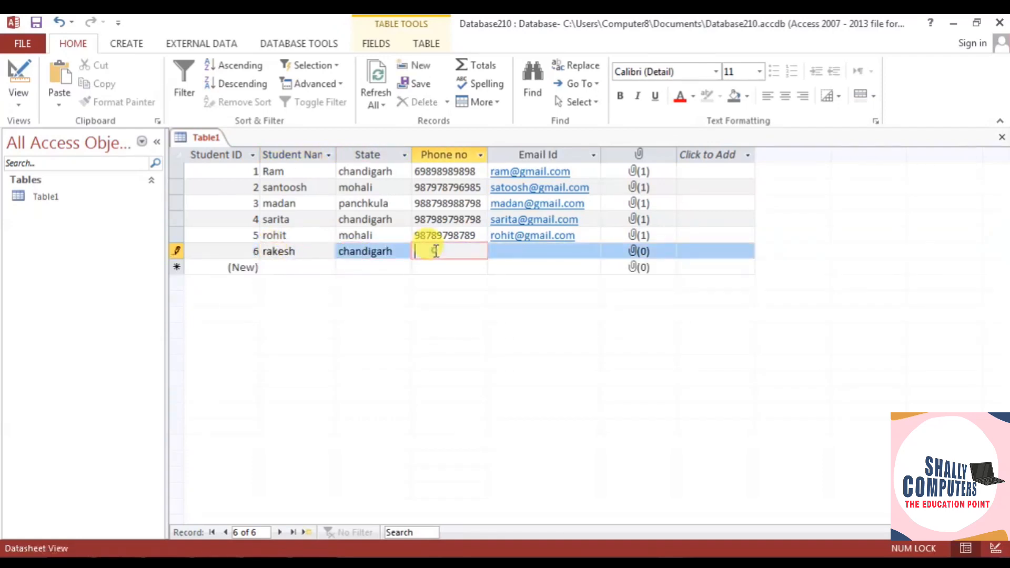
{"action": "left_click", "coordinate": [515, 251]}
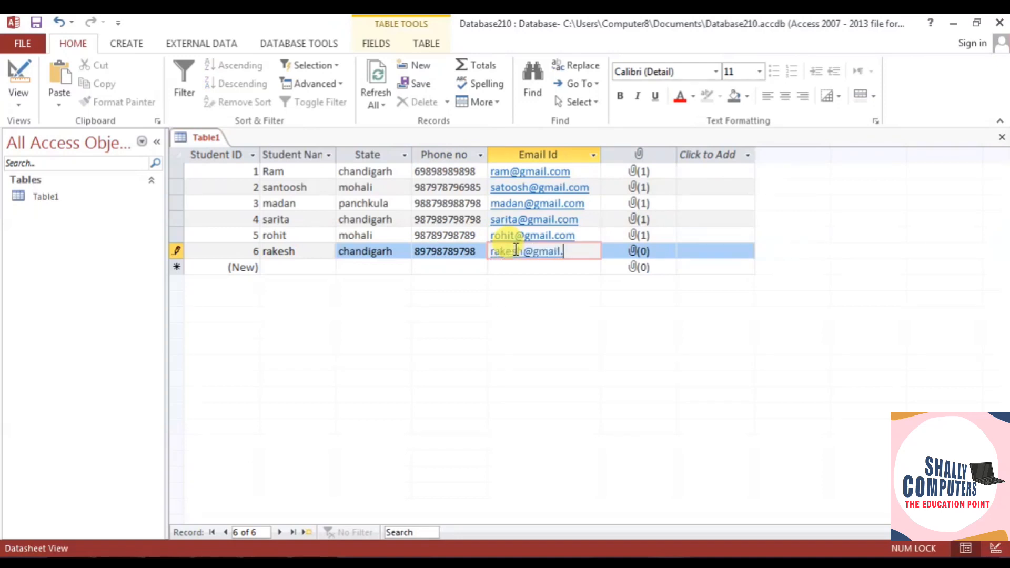
{"action": "double_click", "coordinate": [638, 251]}
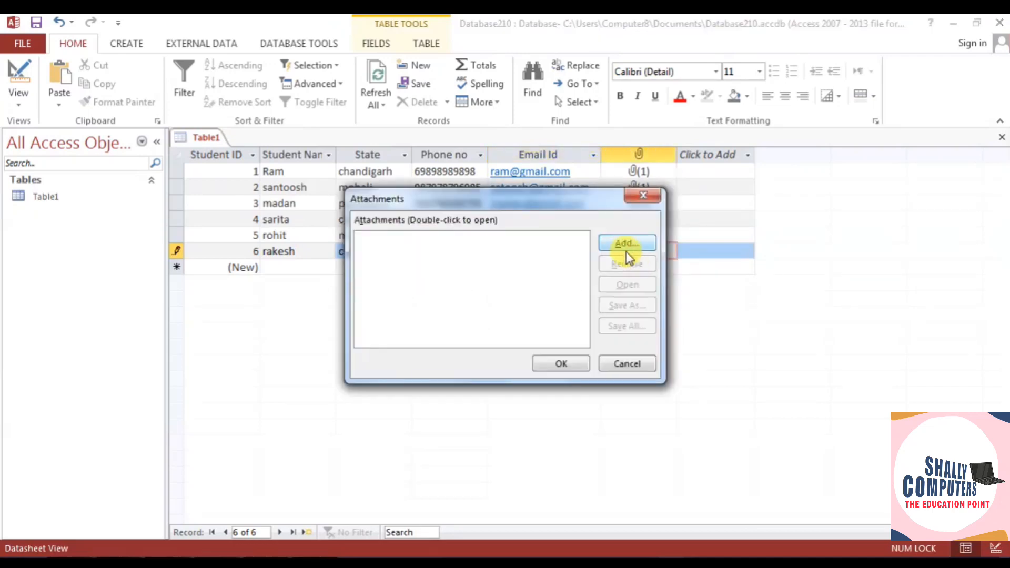
{"action": "left_click", "coordinate": [625, 252]}
{"action": "scroll", "coordinate": [841, 289], "scroll_direction": "down", "scroll_amount": 3}
{"action": "left_click", "coordinate": [405, 407]}
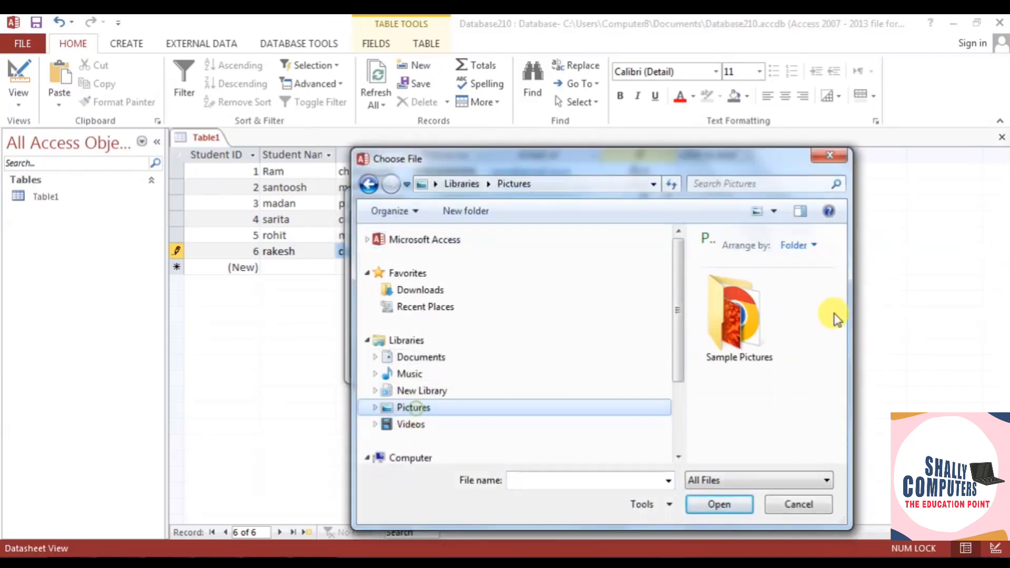
{"action": "left_click_drag", "start_coordinate": [839, 293], "coordinate": [839, 304]}
{"action": "left_click", "coordinate": [747, 392]}
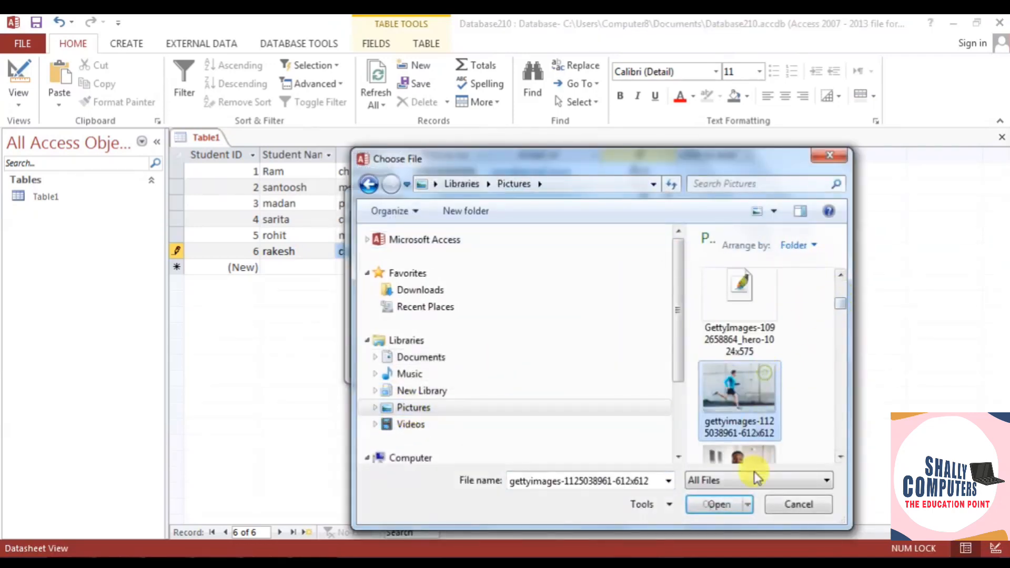
{"action": "left_click", "coordinate": [741, 509]}
{"action": "left_click", "coordinate": [558, 363]}
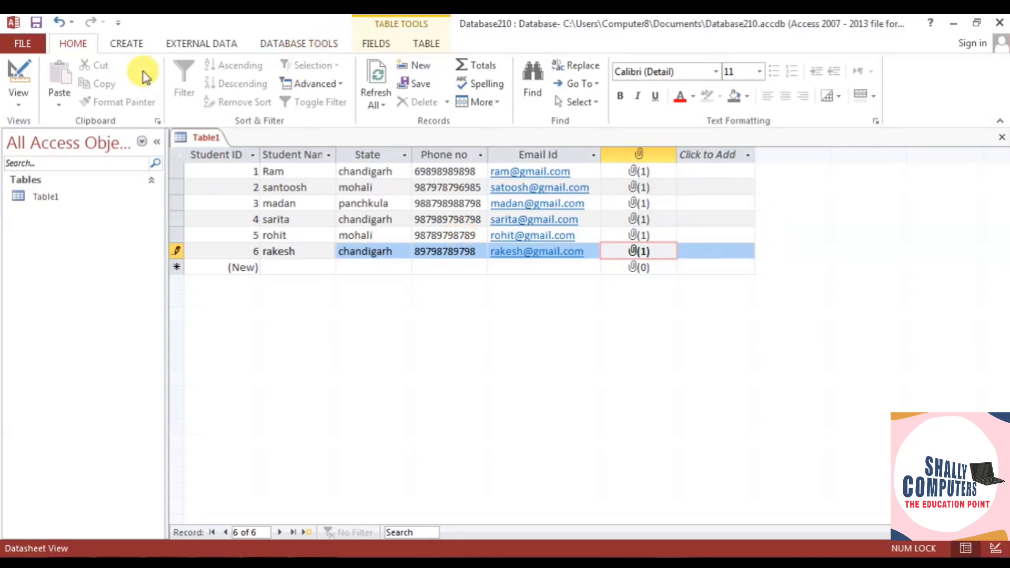
{"action": "left_click", "coordinate": [126, 43]}
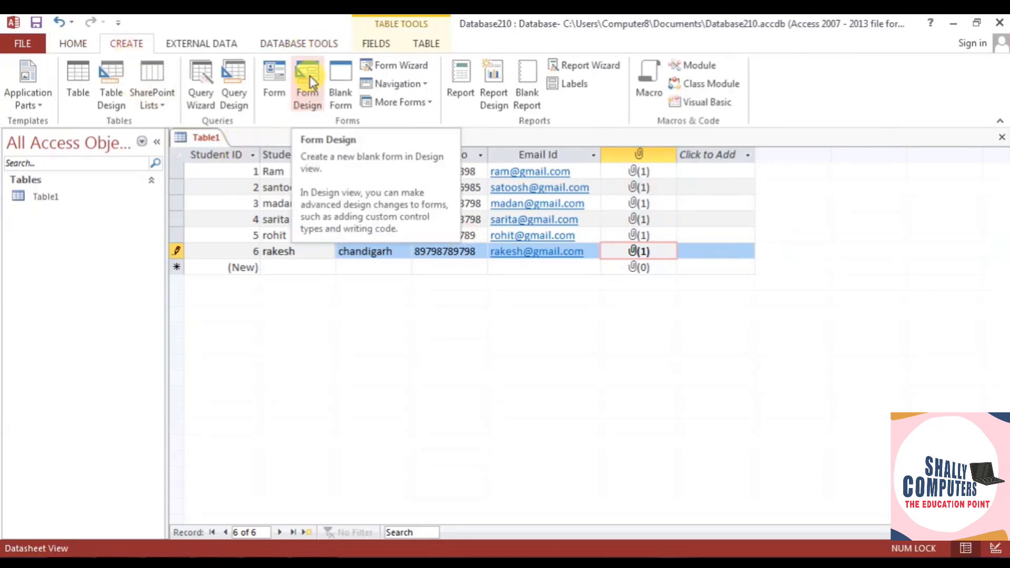
- Create a quick report from Table1, saving the table when prompted
{"action": "left_click", "coordinate": [469, 81]}
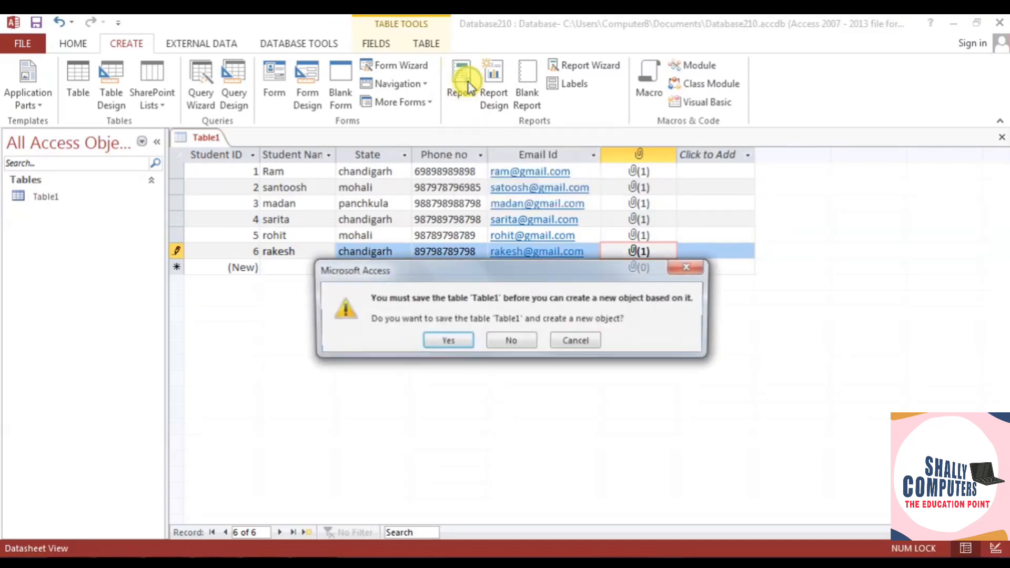
{"action": "left_click", "coordinate": [451, 346]}
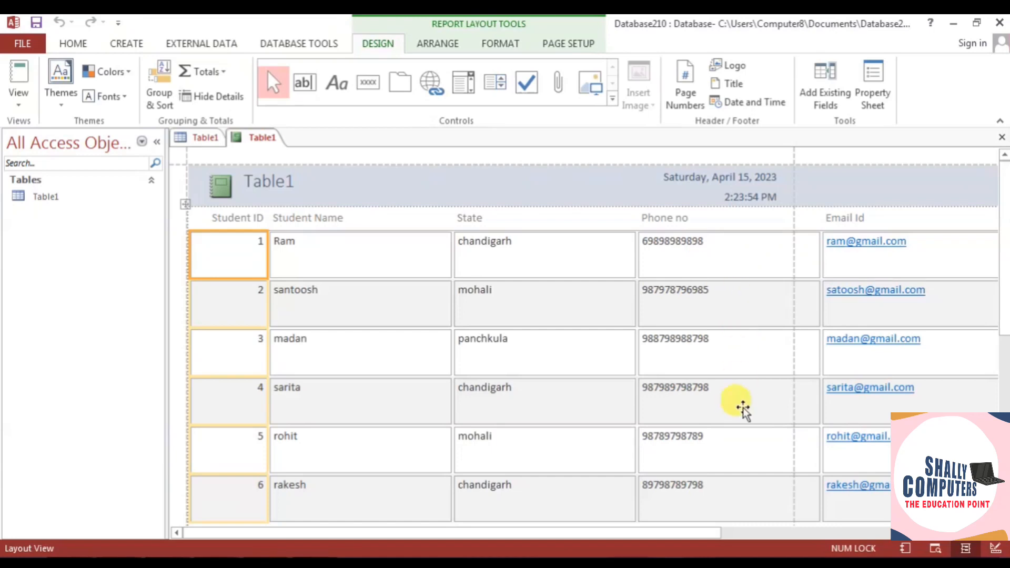
- Narrow the Student Name and State report columns, undoing an accidental Email Id move
{"action": "scroll", "coordinate": [742, 409], "scroll_direction": "down", "scroll_amount": 2}
{"action": "scroll", "coordinate": [742, 409], "scroll_direction": "up", "scroll_amount": 2}
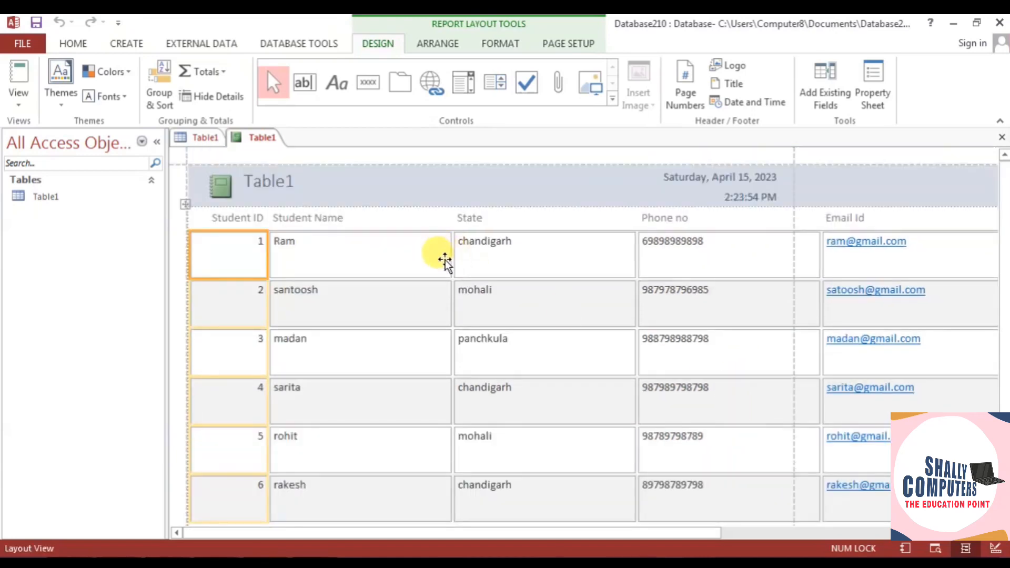
{"action": "left_click", "coordinate": [443, 257]}
{"action": "left_click_drag", "start_coordinate": [460, 242], "coordinate": [378, 244]}
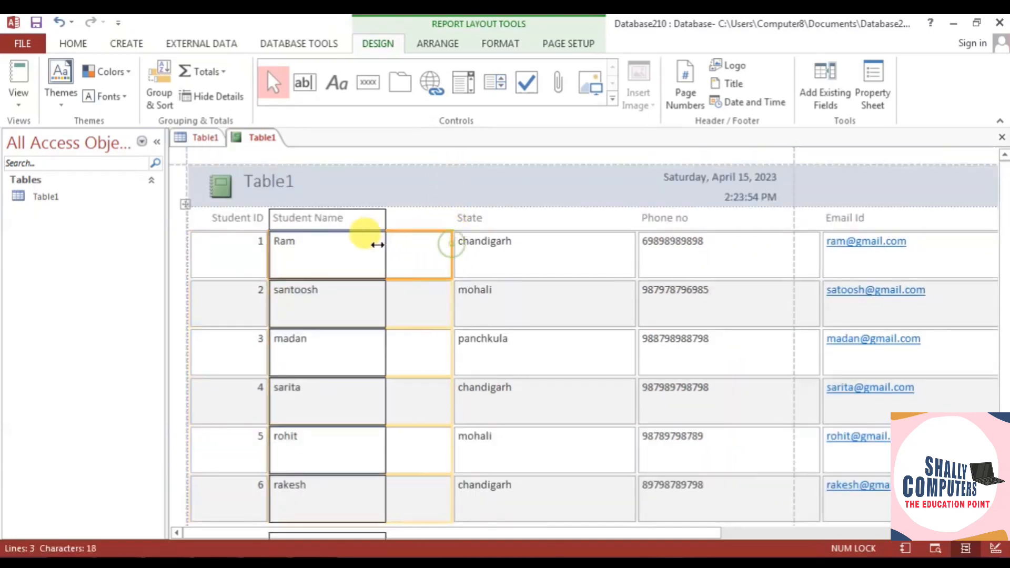
{"action": "left_click", "coordinate": [507, 250]}
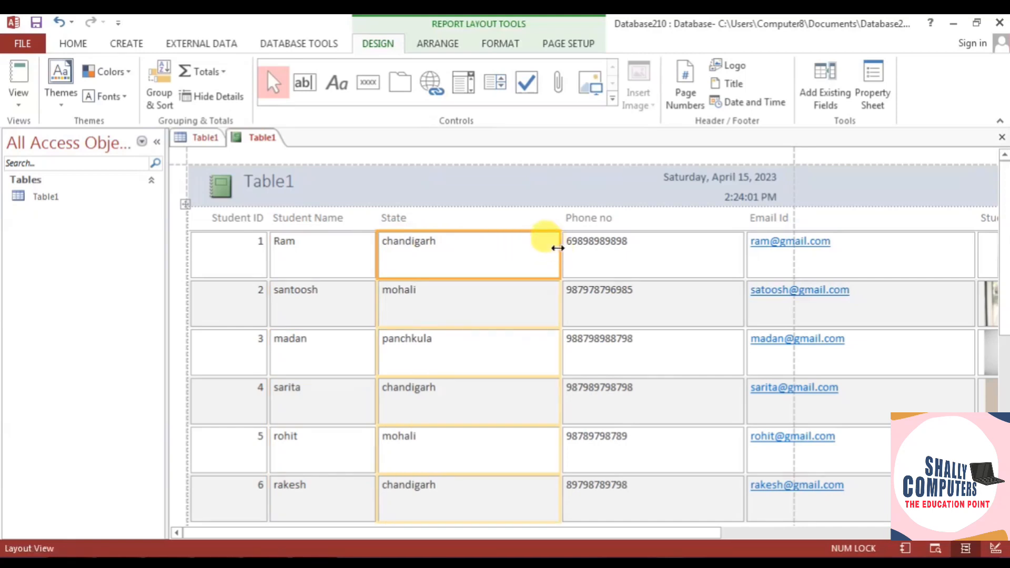
{"action": "left_click_drag", "start_coordinate": [560, 249], "coordinate": [497, 250]}
{"action": "left_click", "coordinate": [612, 251]}
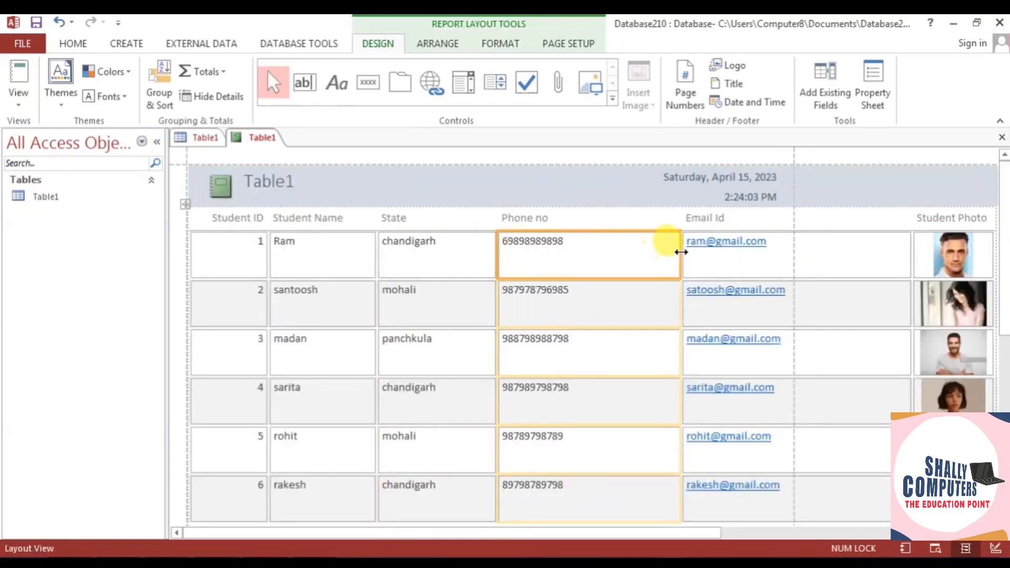
{"action": "left_click_drag", "start_coordinate": [683, 251], "coordinate": [651, 252]}
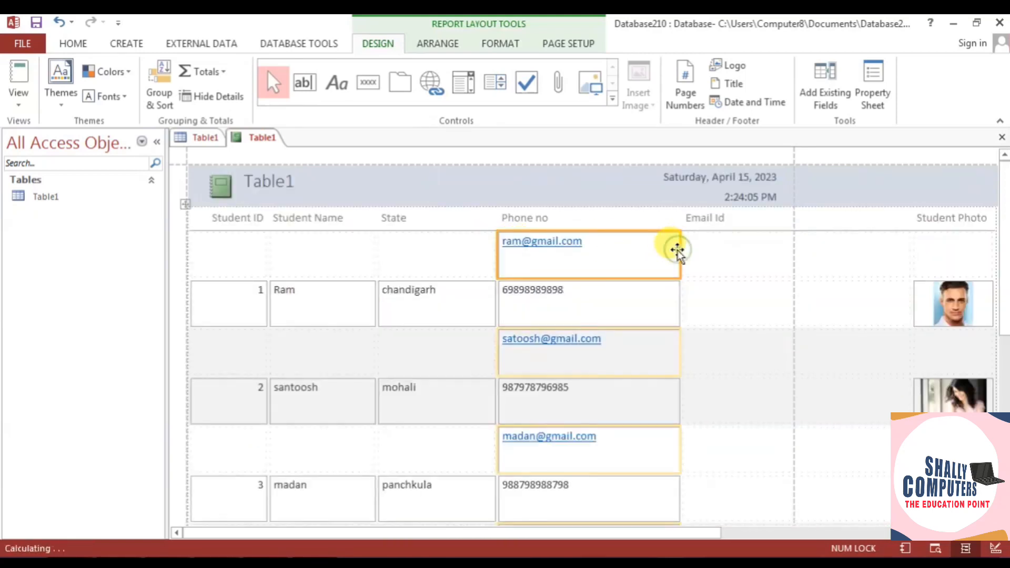
{"action": "key", "text": "ctrl+z"}
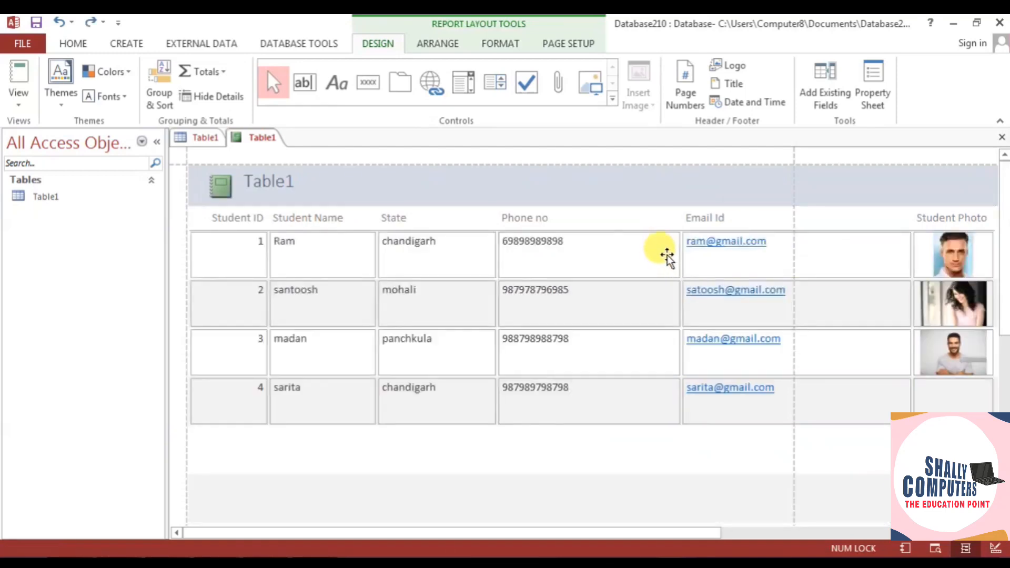
- Narrow Phone no, Email Id and Student Photo, trim Student Name further, then reopen Table1
{"action": "left_click_drag", "start_coordinate": [686, 256], "coordinate": [609, 244]}
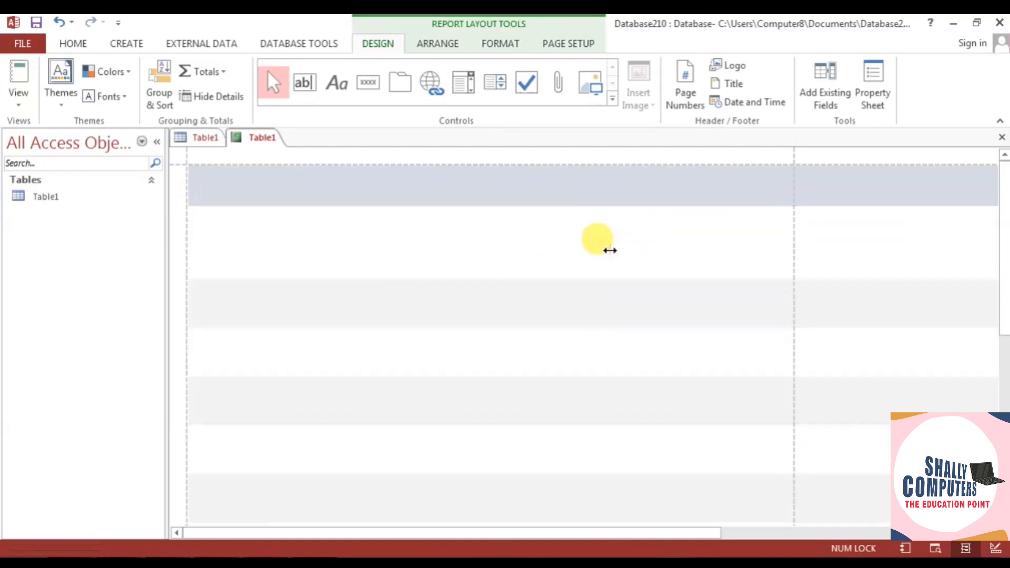
{"action": "left_click", "coordinate": [723, 254]}
{"action": "left_click_drag", "start_coordinate": [831, 258], "coordinate": [734, 250]}
{"action": "left_click", "coordinate": [816, 244]}
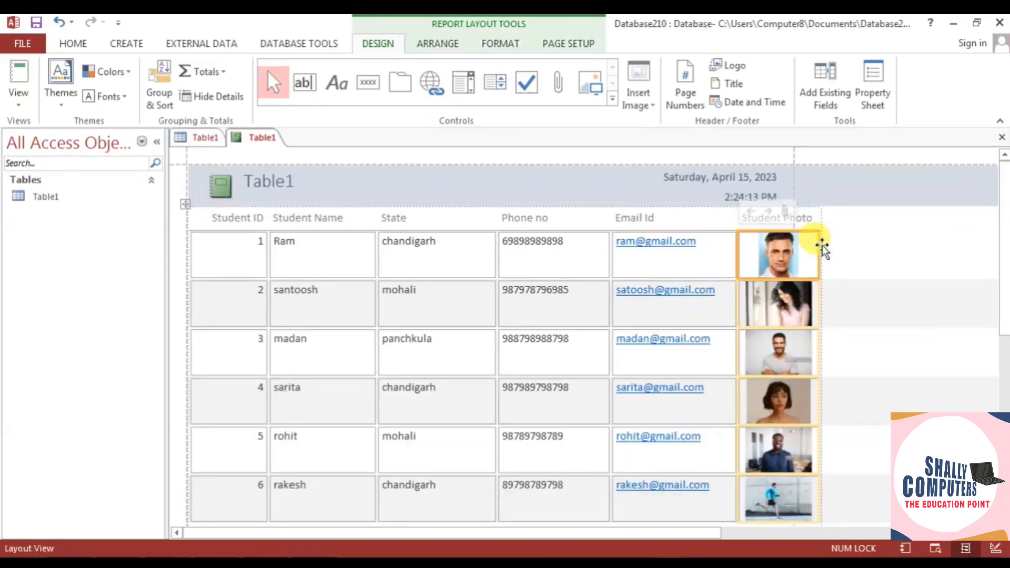
{"action": "left_click_drag", "start_coordinate": [819, 245], "coordinate": [799, 245]}
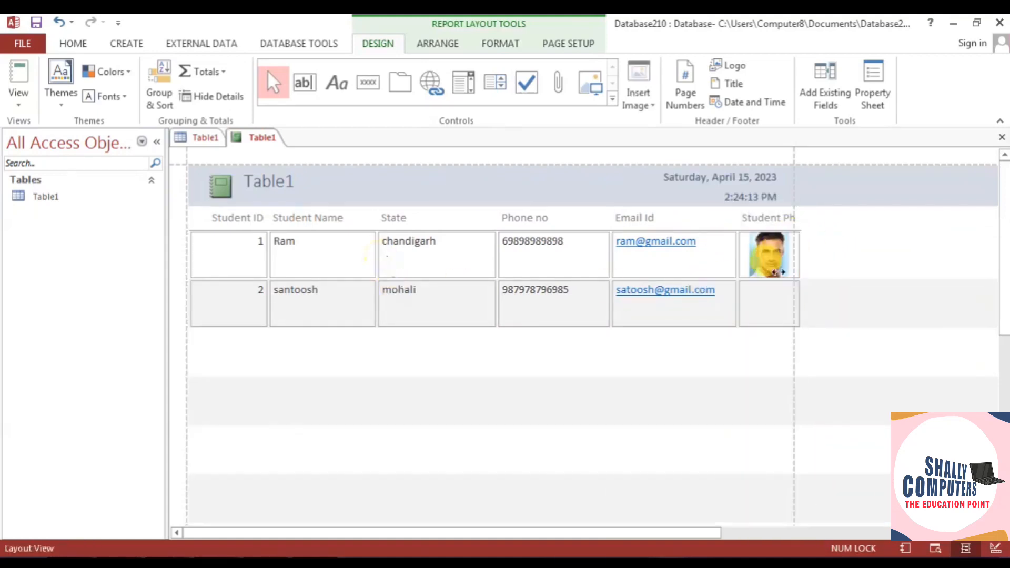
{"action": "left_click", "coordinate": [365, 252]}
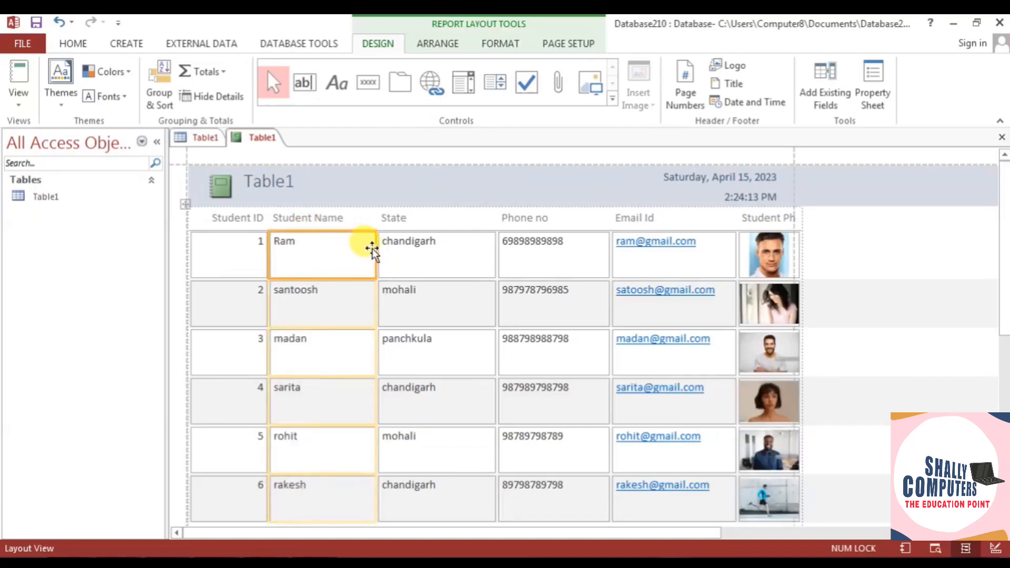
{"action": "left_click_drag", "start_coordinate": [372, 247], "coordinate": [345, 247]}
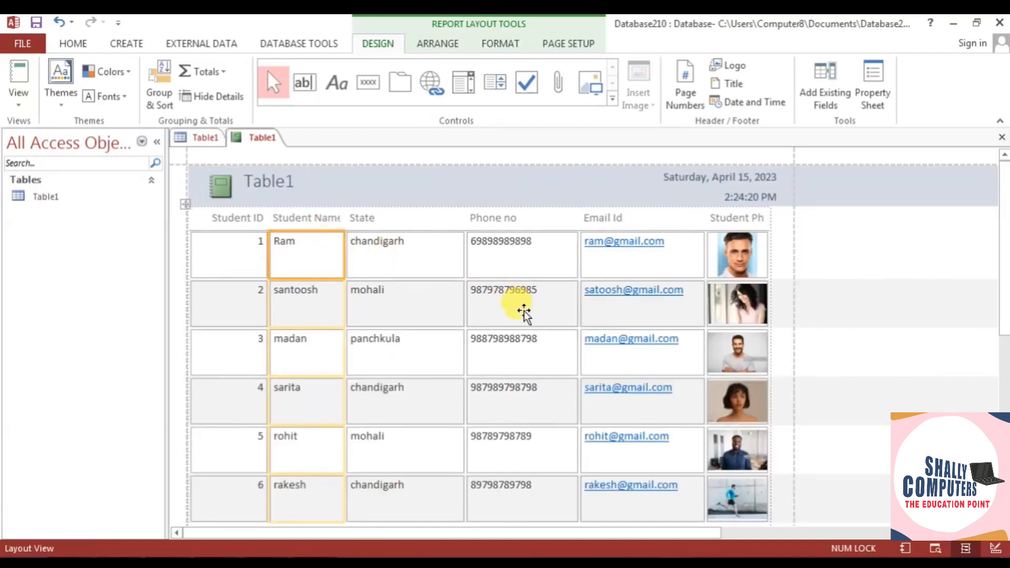
{"action": "scroll", "coordinate": [523, 312], "scroll_direction": "down", "scroll_amount": 2}
{"action": "scroll", "coordinate": [528, 329], "scroll_direction": "up", "scroll_amount": 2}
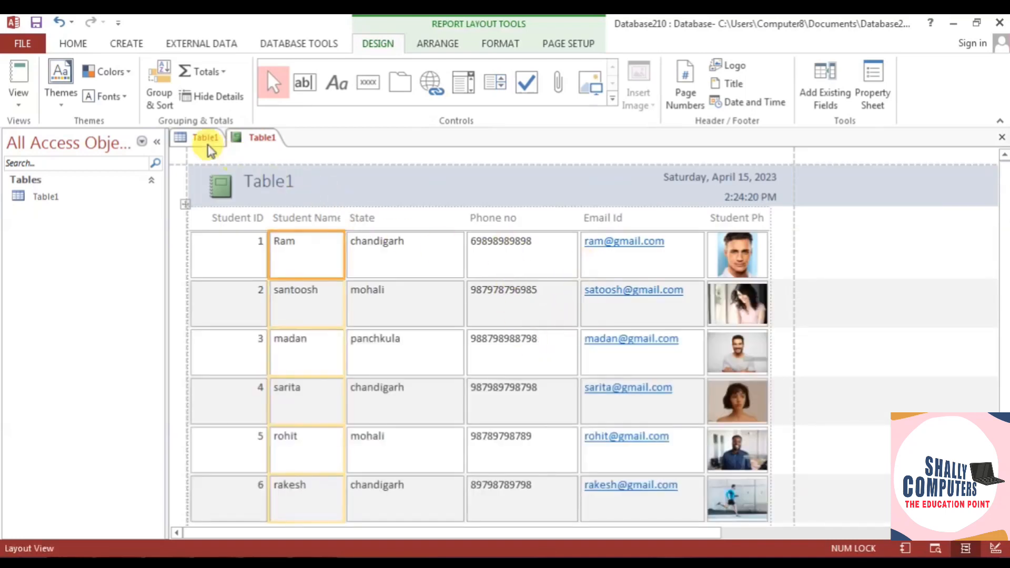
{"action": "scroll", "coordinate": [380, 258], "scroll_direction": "down", "scroll_amount": 2}
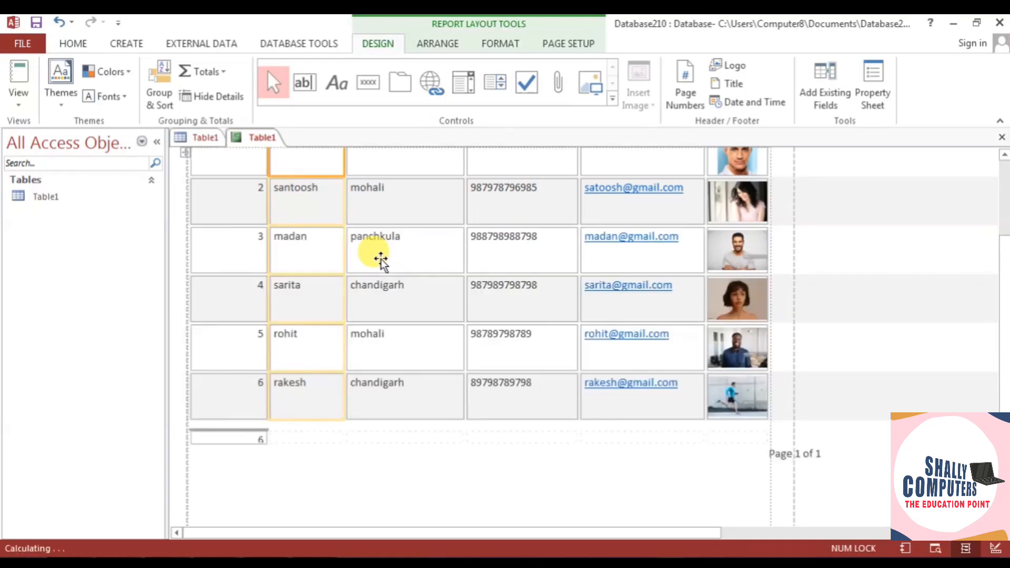
{"action": "scroll", "coordinate": [380, 258], "scroll_direction": "up", "scroll_amount": 2}
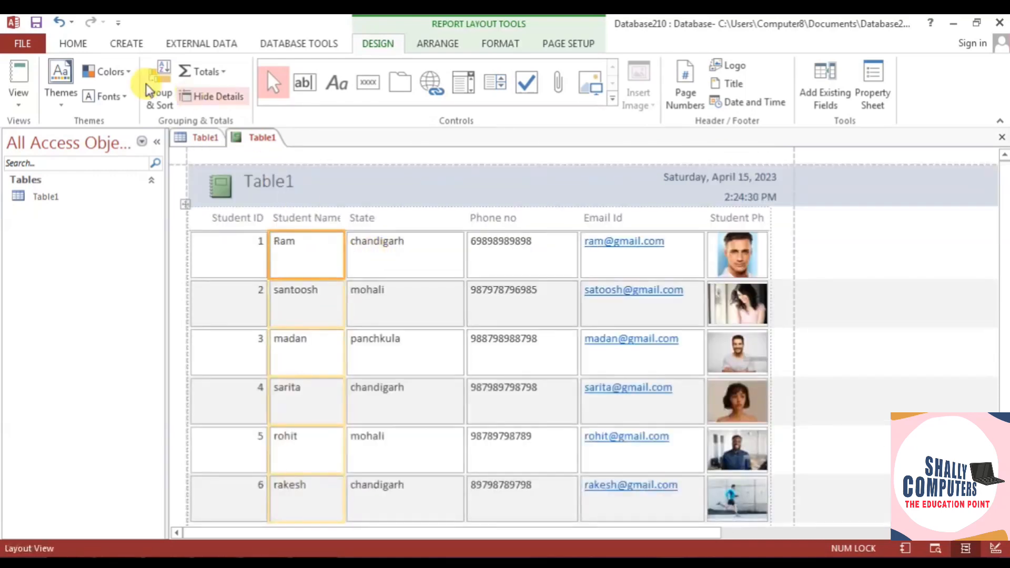
{"action": "left_click", "coordinate": [202, 141]}
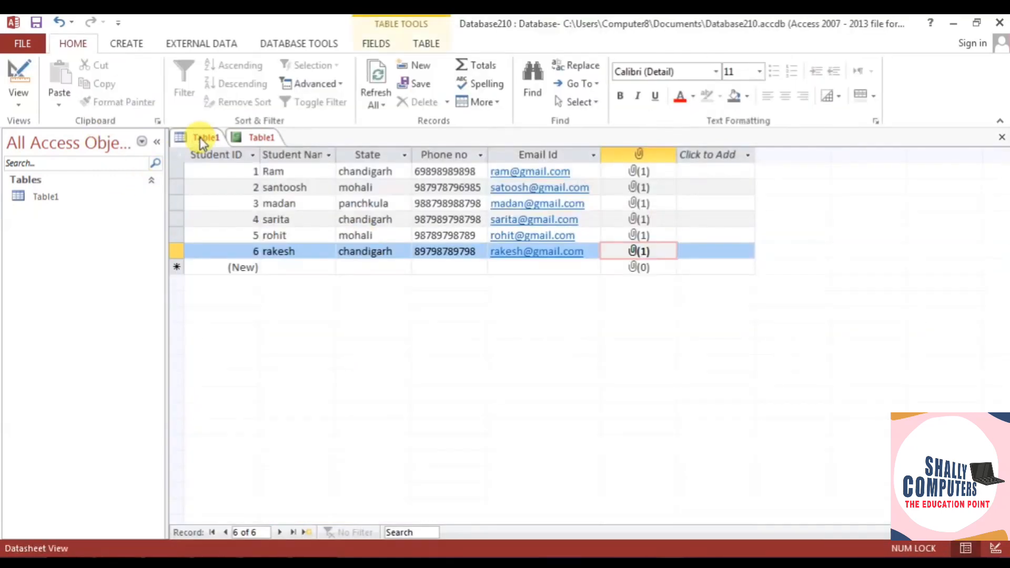
- Launch the Report Wizard from the Create tab with Table1's datasheet active
{"action": "left_click", "coordinate": [126, 43]}
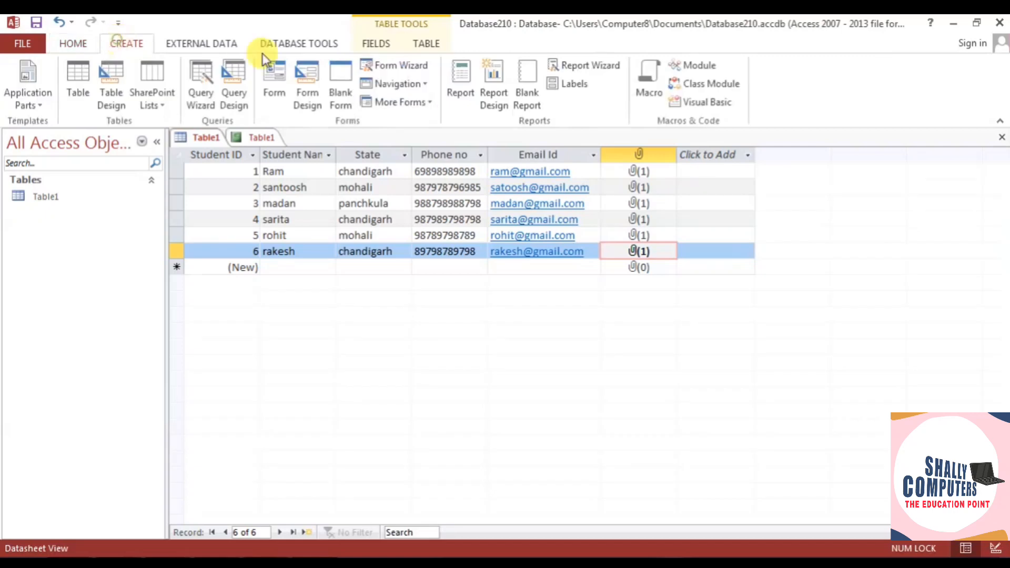
{"action": "left_click", "coordinate": [587, 69]}
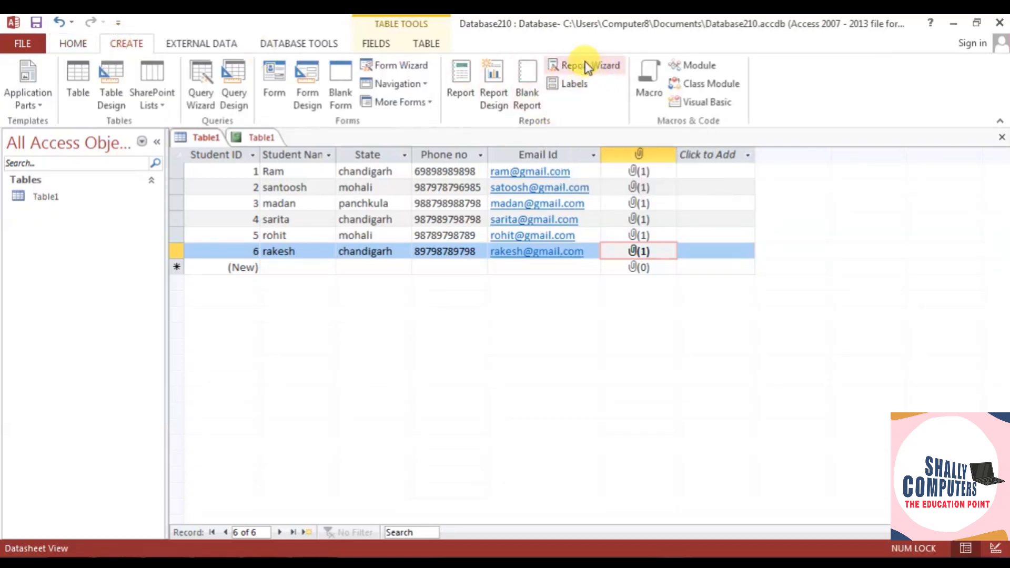
{"action": "left_click", "coordinate": [261, 137]}
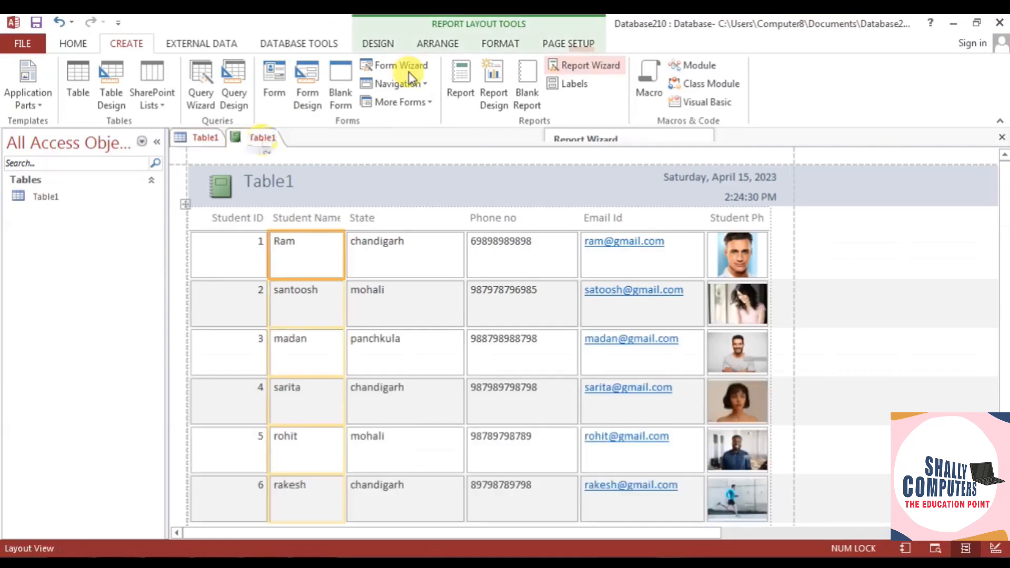
{"action": "left_click", "coordinate": [205, 138]}
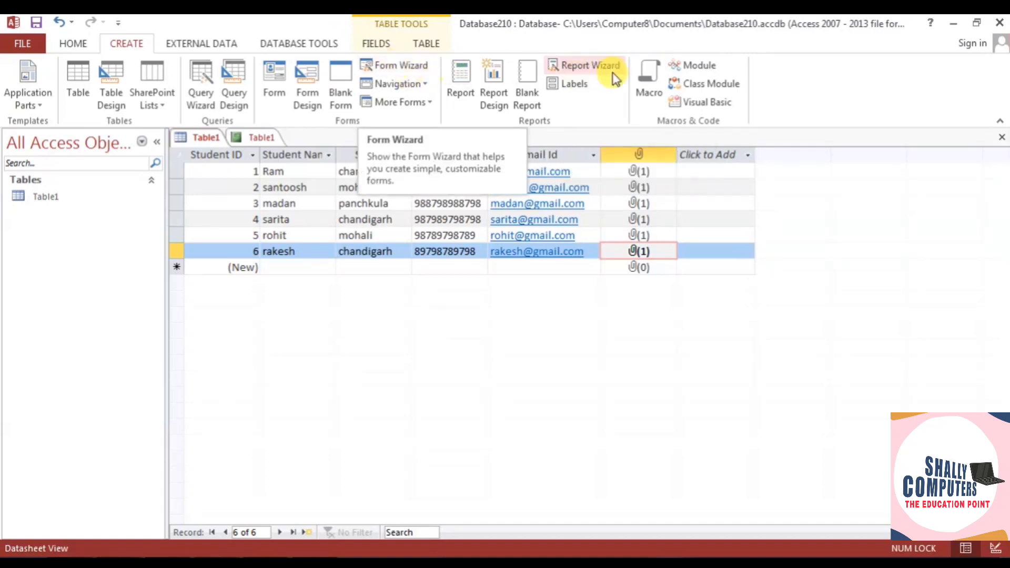
{"action": "left_click", "coordinate": [592, 69]}
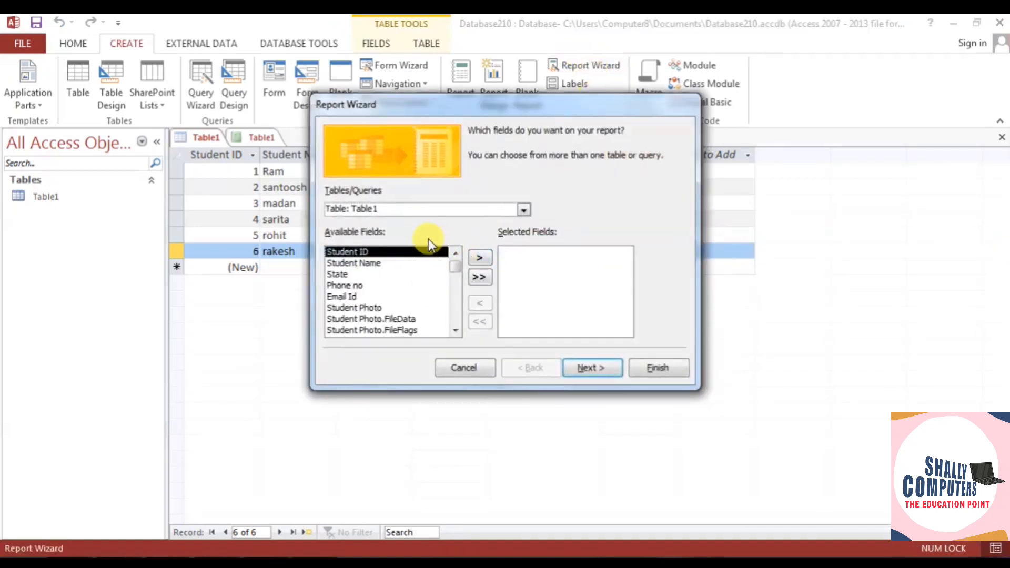
- Add Student ID, Student Name, State, Phone no, Student Photo and Email Id as report fields
{"action": "left_click", "coordinate": [481, 257]}
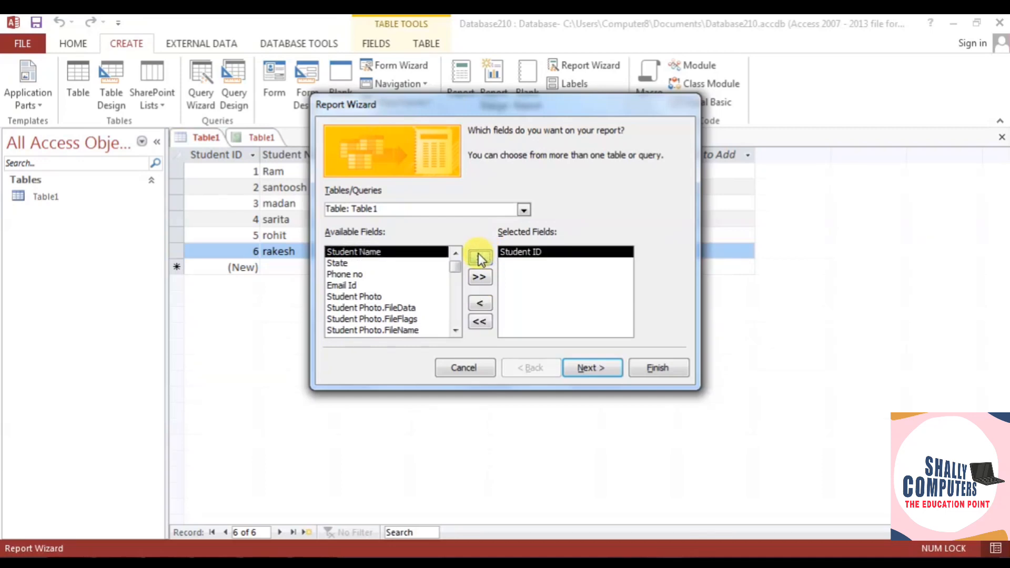
{"action": "left_click", "coordinate": [480, 257]}
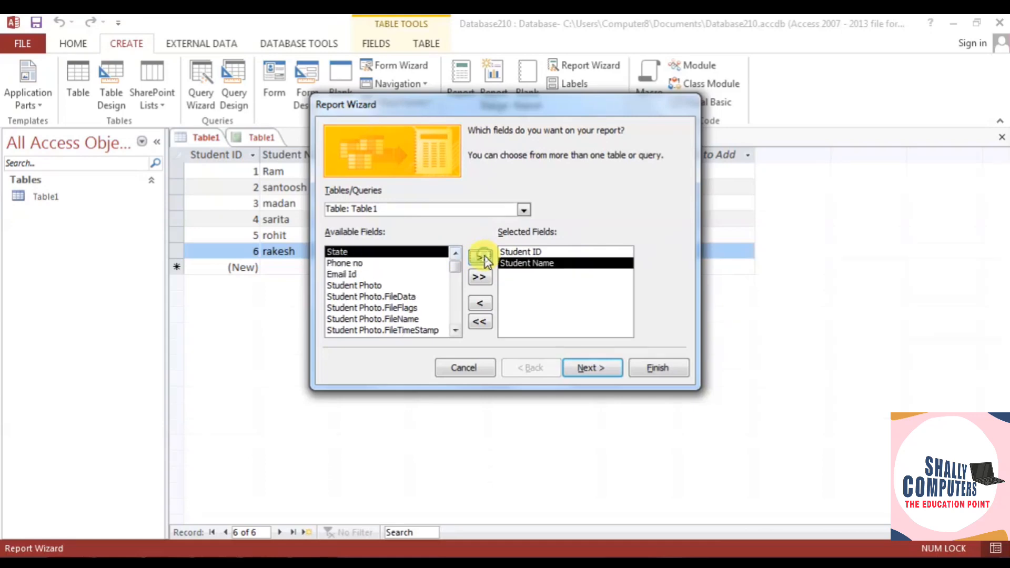
{"action": "double_click", "coordinate": [377, 253]}
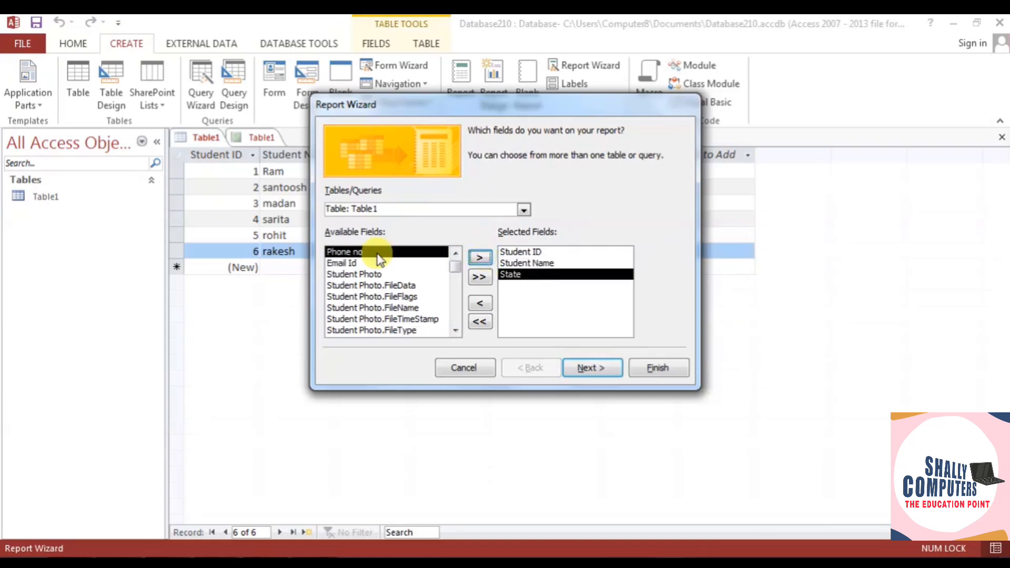
{"action": "left_click", "coordinate": [479, 257]}
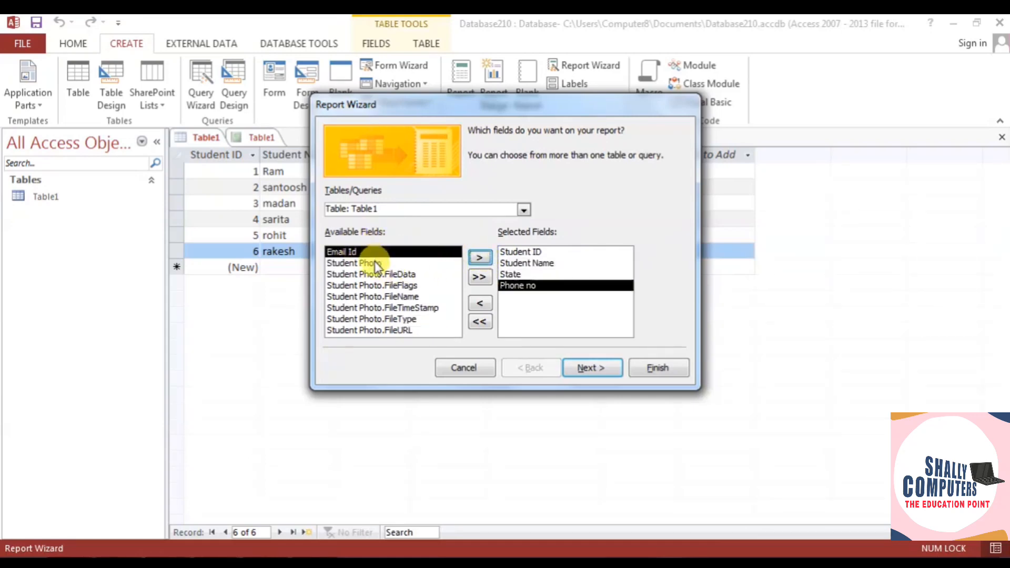
{"action": "left_click", "coordinate": [377, 262]}
{"action": "left_click", "coordinate": [475, 261]}
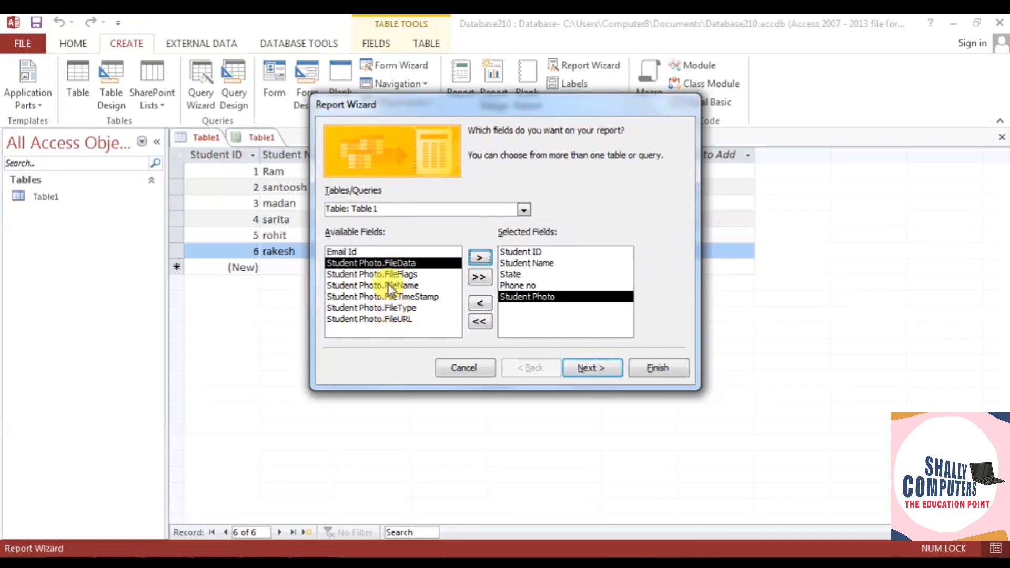
{"action": "left_click", "coordinate": [371, 251]}
{"action": "left_click", "coordinate": [476, 258]}
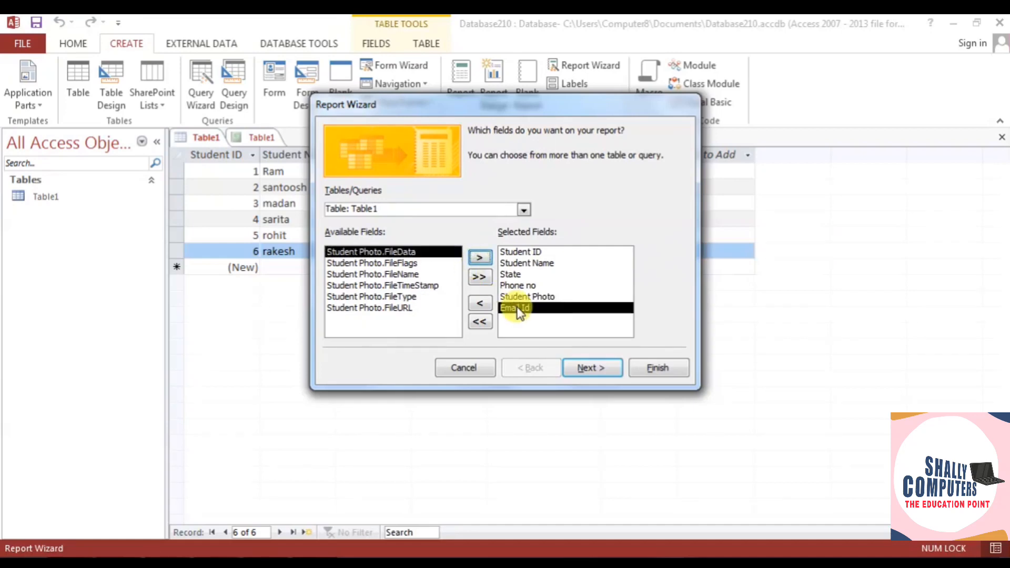
{"action": "left_click", "coordinate": [588, 368]}
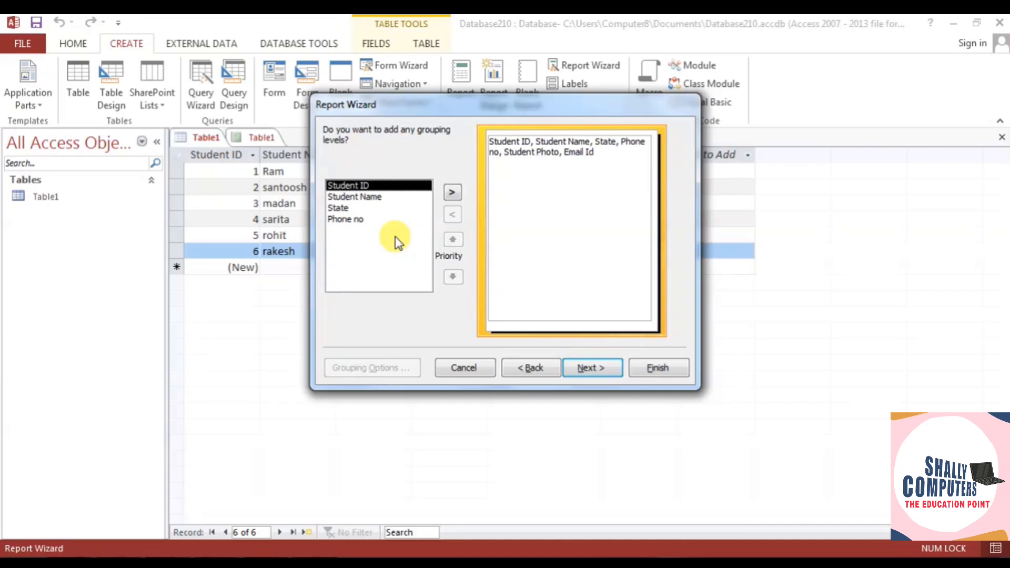
- Try State as a grouping level, then remove it and proceed with no grouping
{"action": "left_click", "coordinate": [358, 208]}
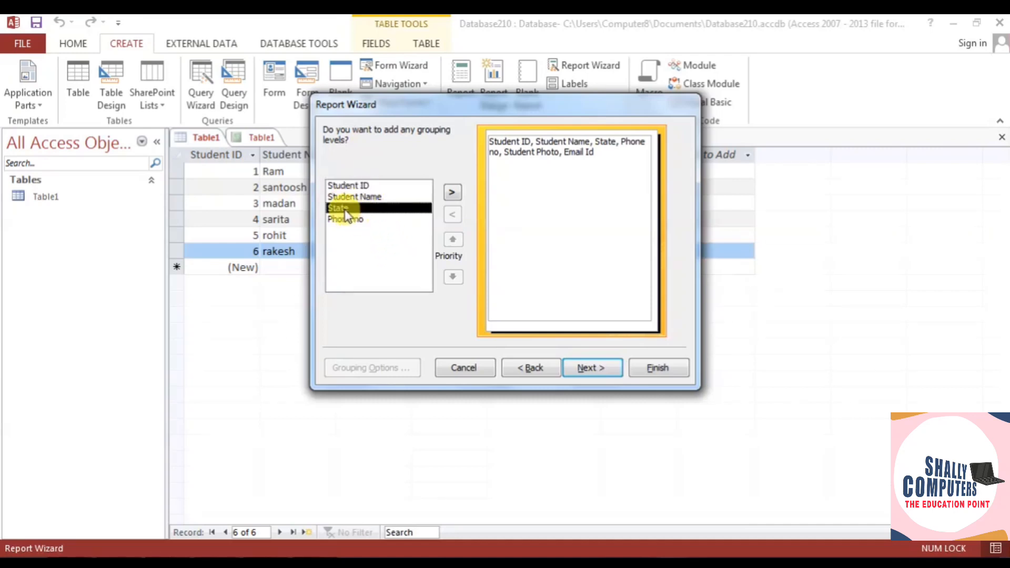
{"action": "left_click", "coordinate": [450, 192]}
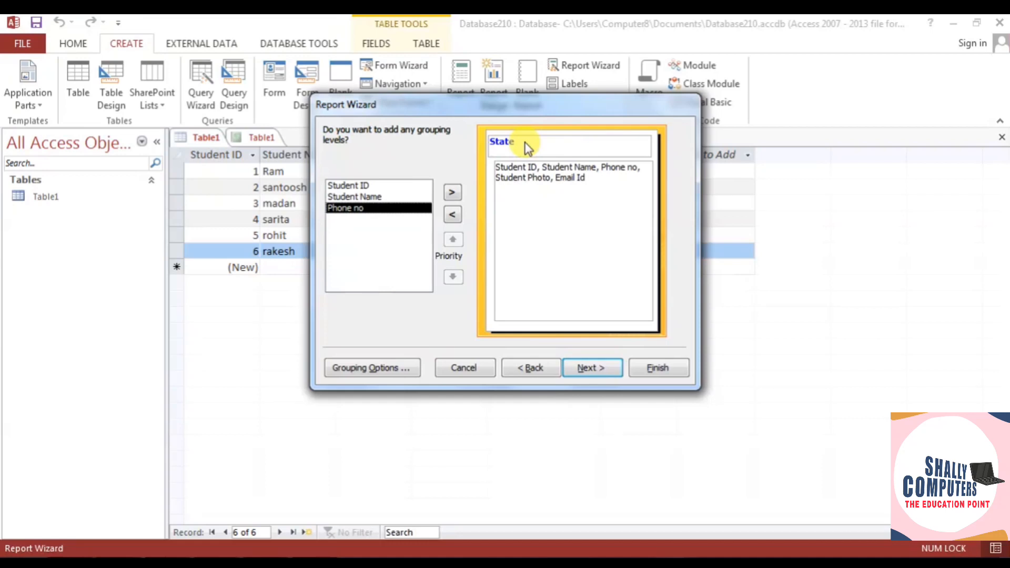
{"action": "left_click", "coordinate": [451, 214]}
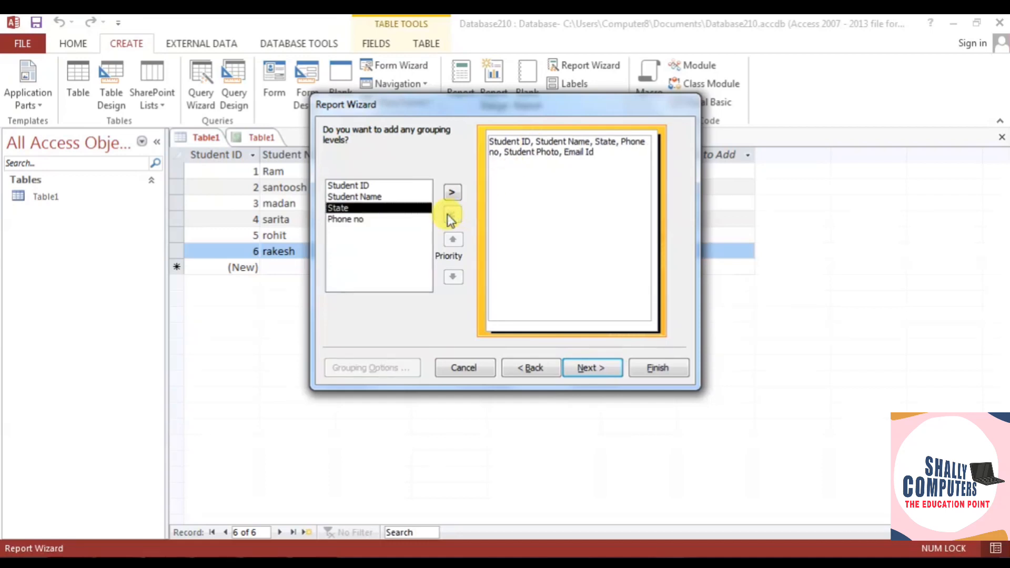
{"action": "left_click", "coordinate": [592, 368]}
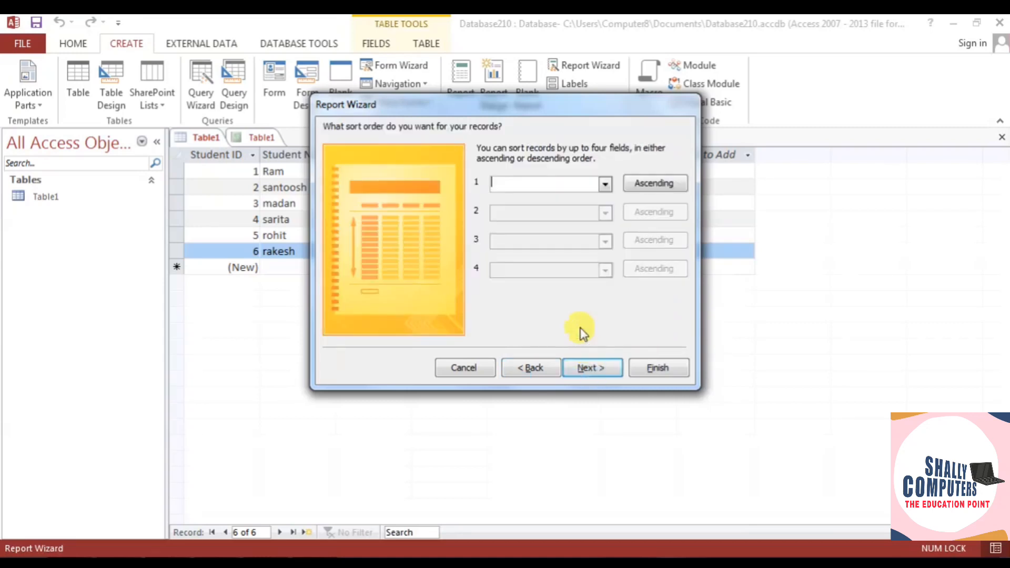
- Sort the report by Student Name ascending, with no second sort field
{"action": "left_click", "coordinate": [606, 184]}
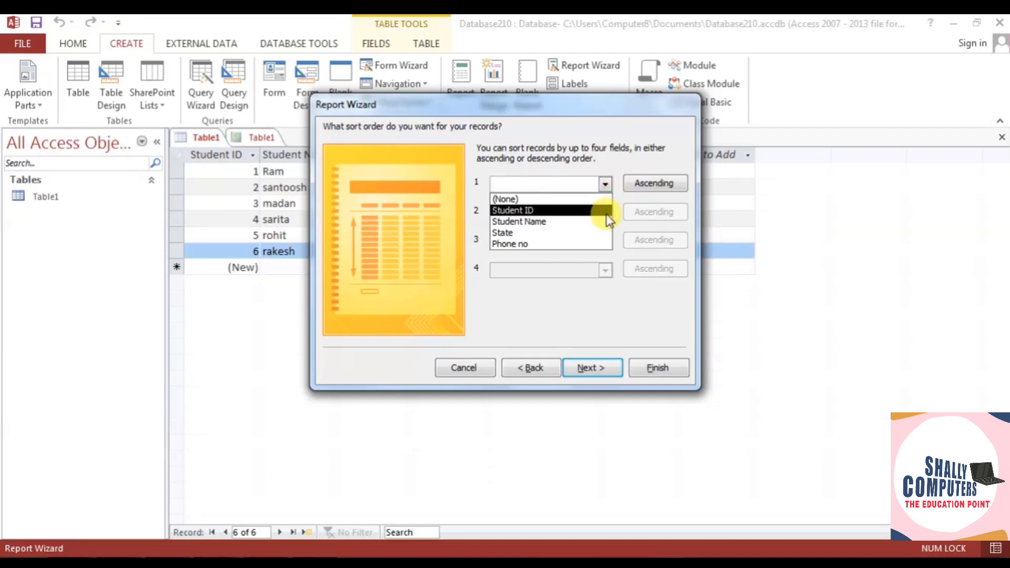
{"action": "left_click", "coordinate": [526, 222]}
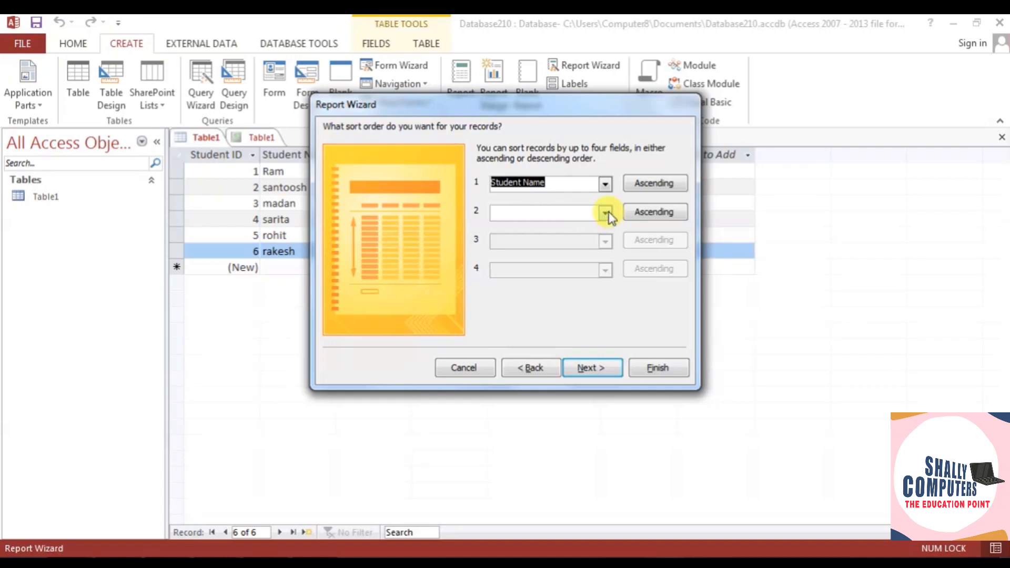
{"action": "left_click", "coordinate": [650, 185]}
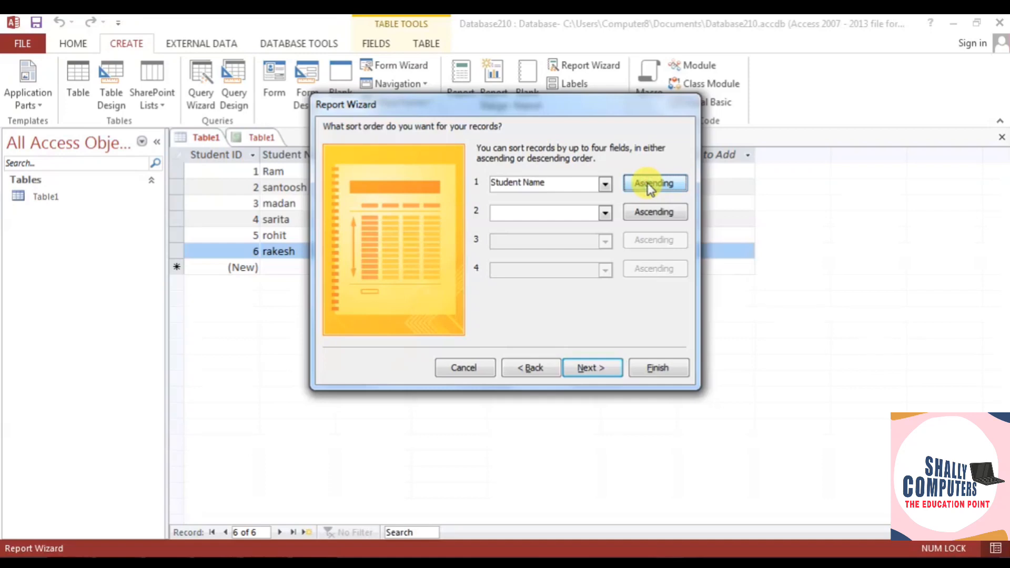
{"action": "left_click", "coordinate": [604, 214]}
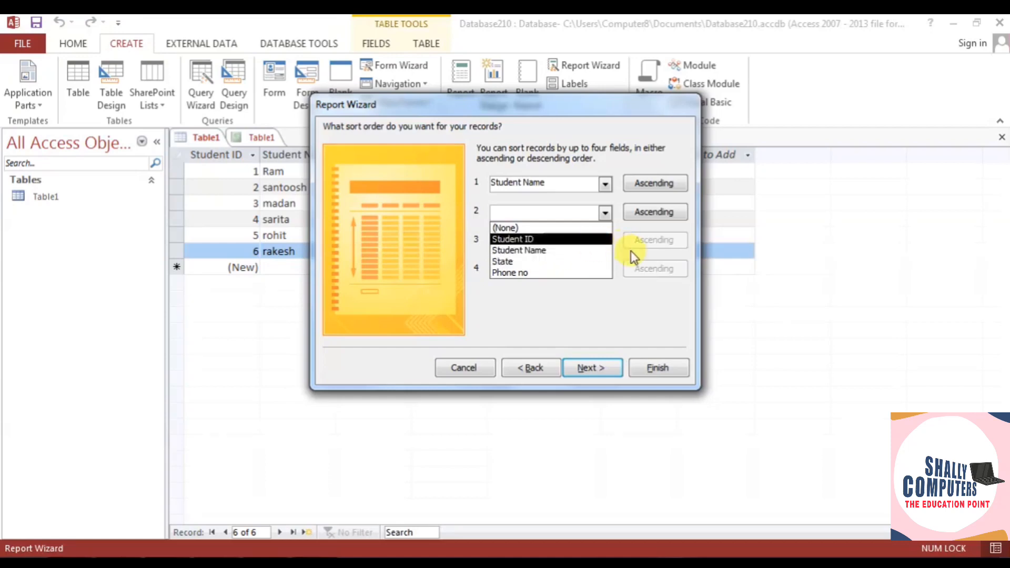
{"action": "left_click", "coordinate": [643, 293]}
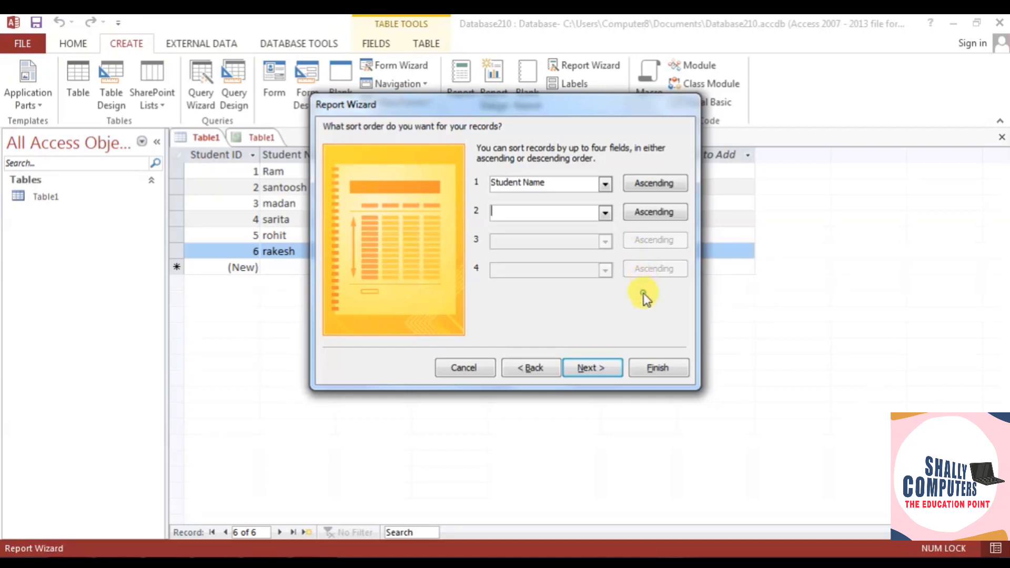
{"action": "left_click", "coordinate": [584, 369]}
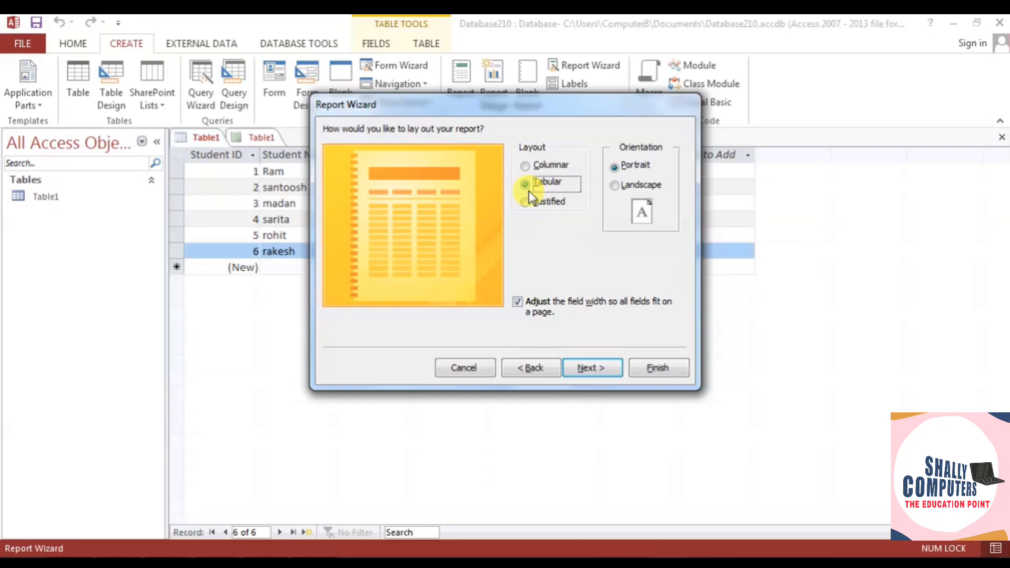
{"action": "left_click", "coordinate": [545, 164]}
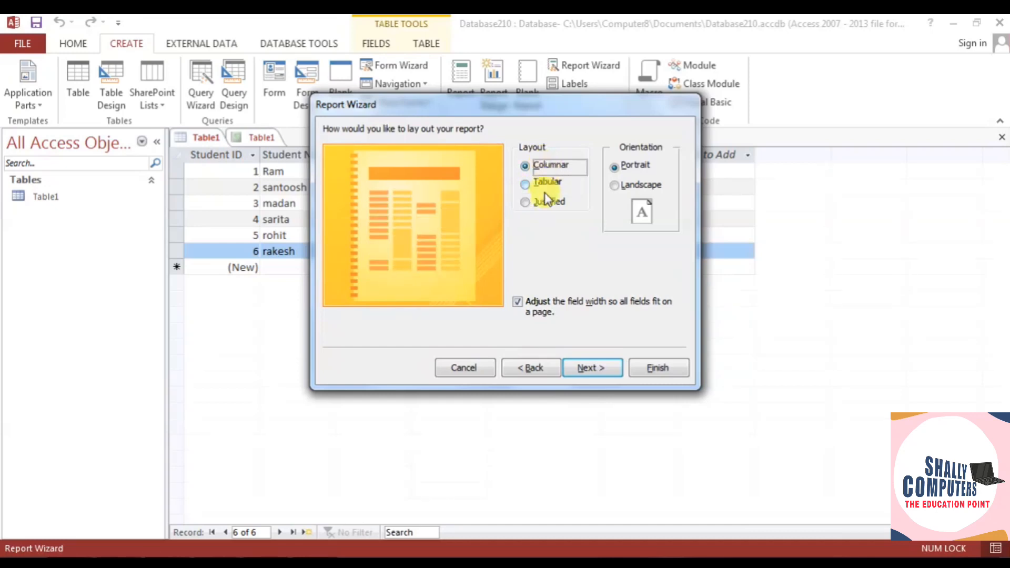
{"action": "left_click", "coordinate": [546, 202]}
{"action": "left_click", "coordinate": [546, 184]}
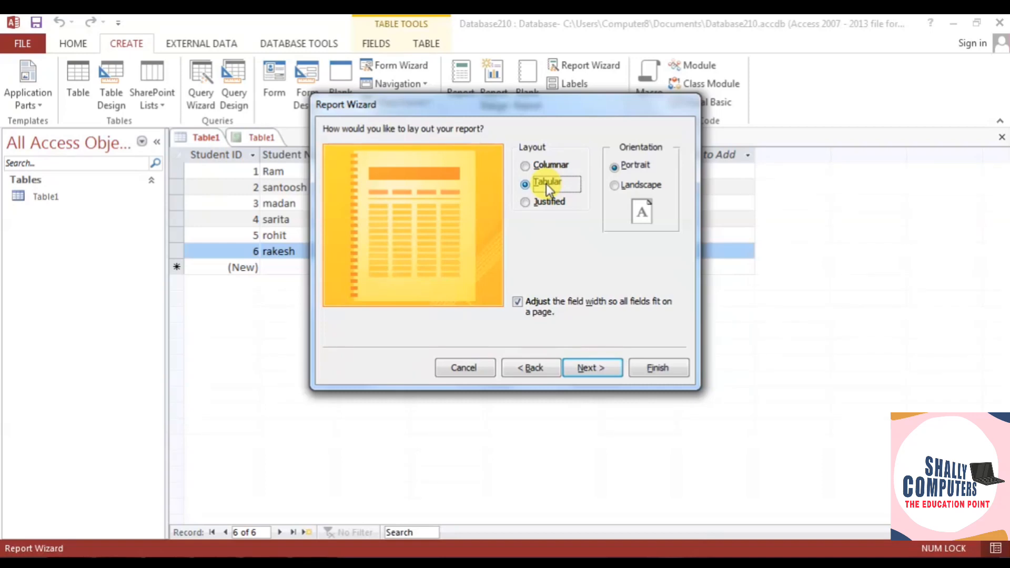
{"action": "left_click", "coordinate": [545, 166]}
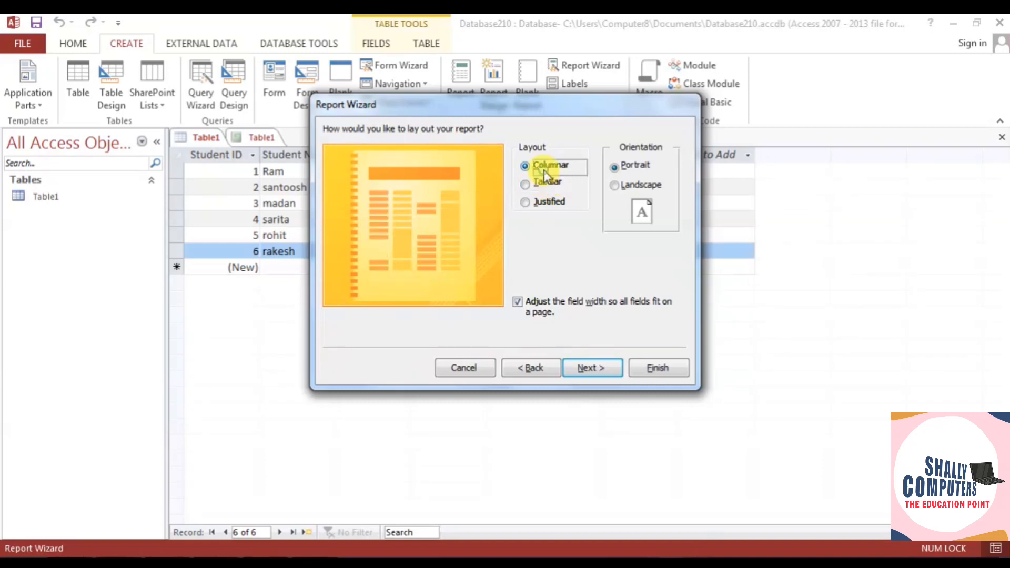
{"action": "left_click", "coordinate": [548, 183]}
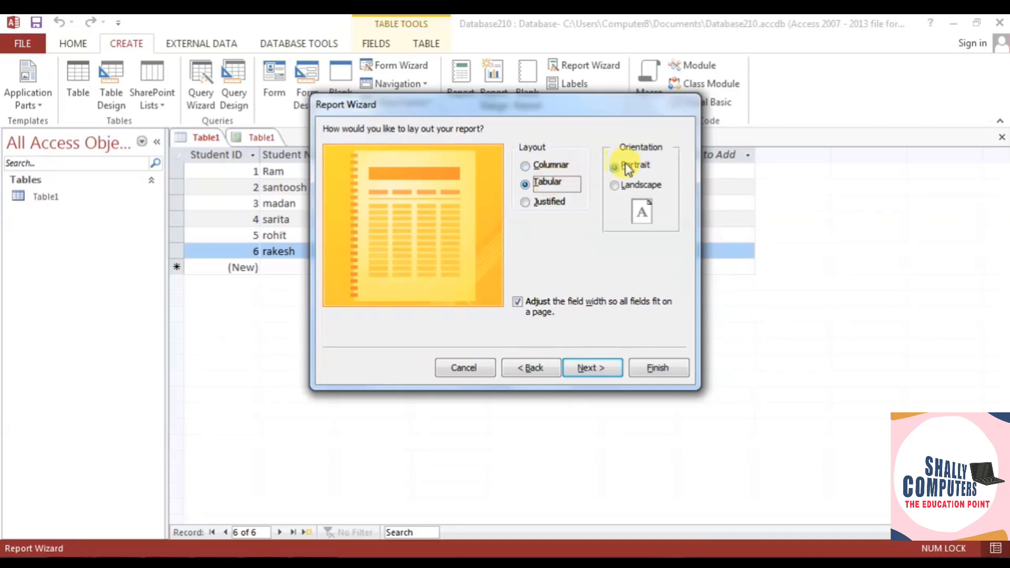
{"action": "left_click", "coordinate": [630, 188]}
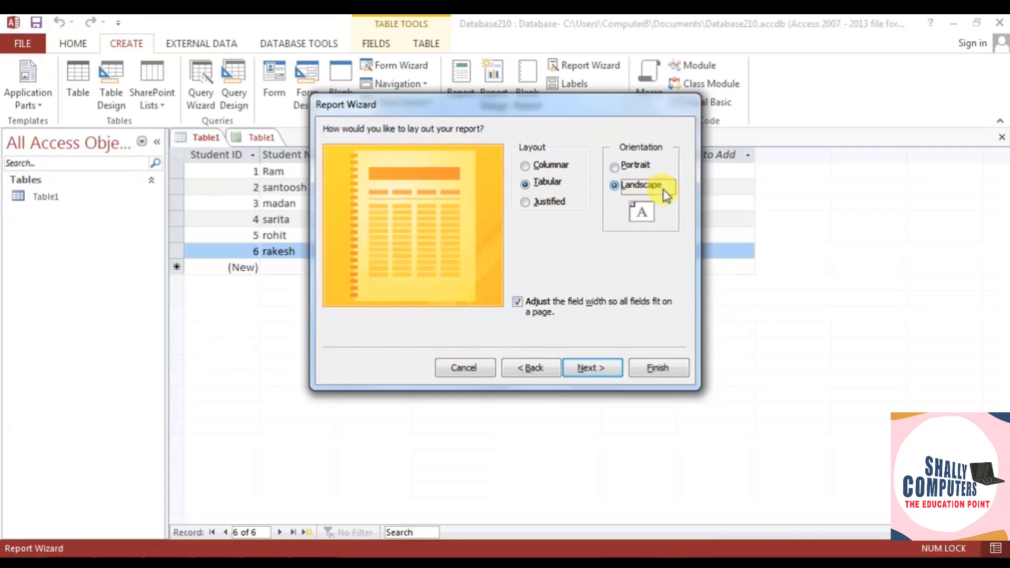
{"action": "left_click", "coordinate": [636, 165]}
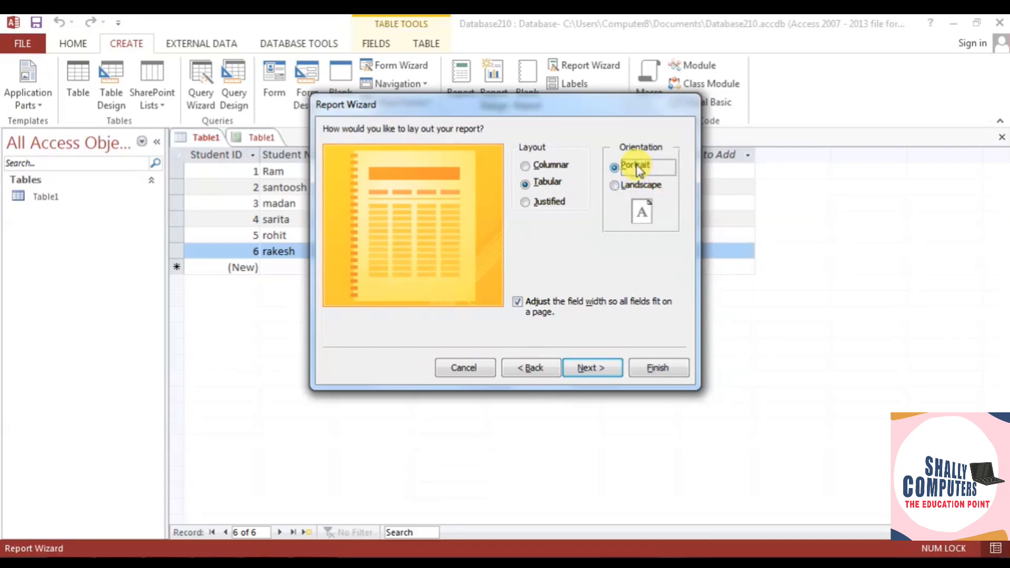
{"action": "left_click_drag", "start_coordinate": [529, 106], "coordinate": [592, 250]}
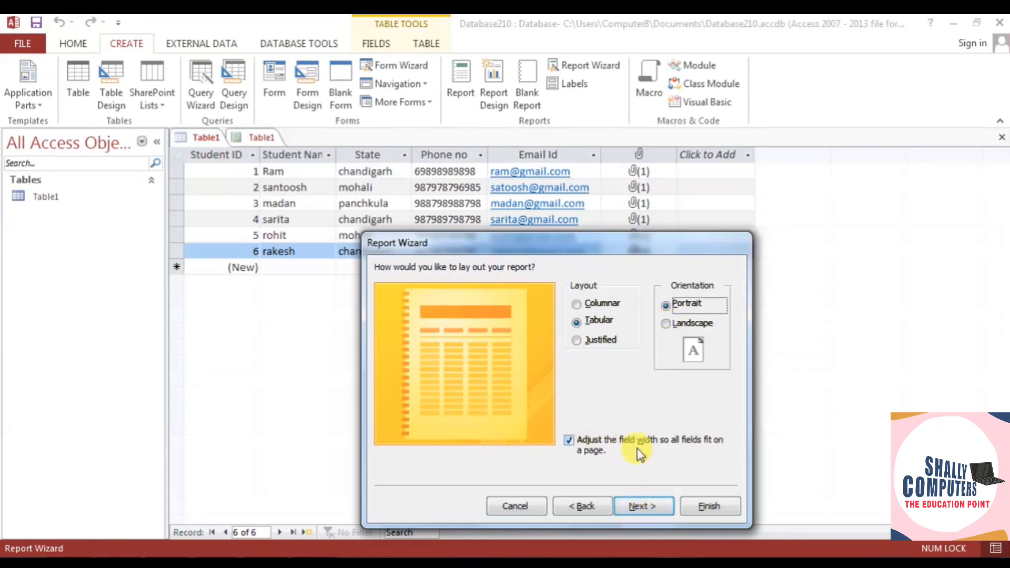
{"action": "left_click", "coordinate": [571, 447]}
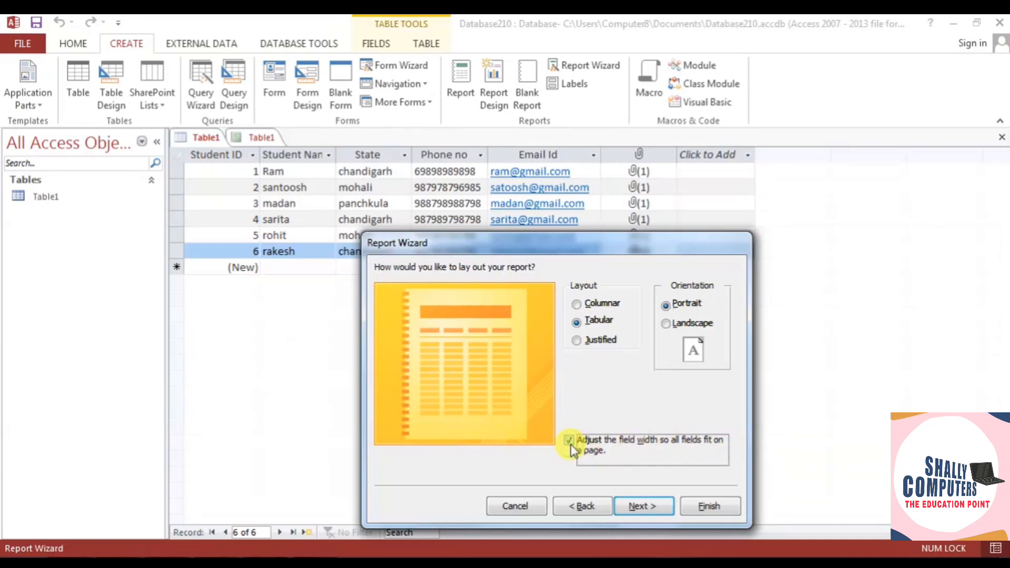
- Replace the title Table2 with 'Student Data' and finish with a preview
{"action": "left_click", "coordinate": [659, 507]}
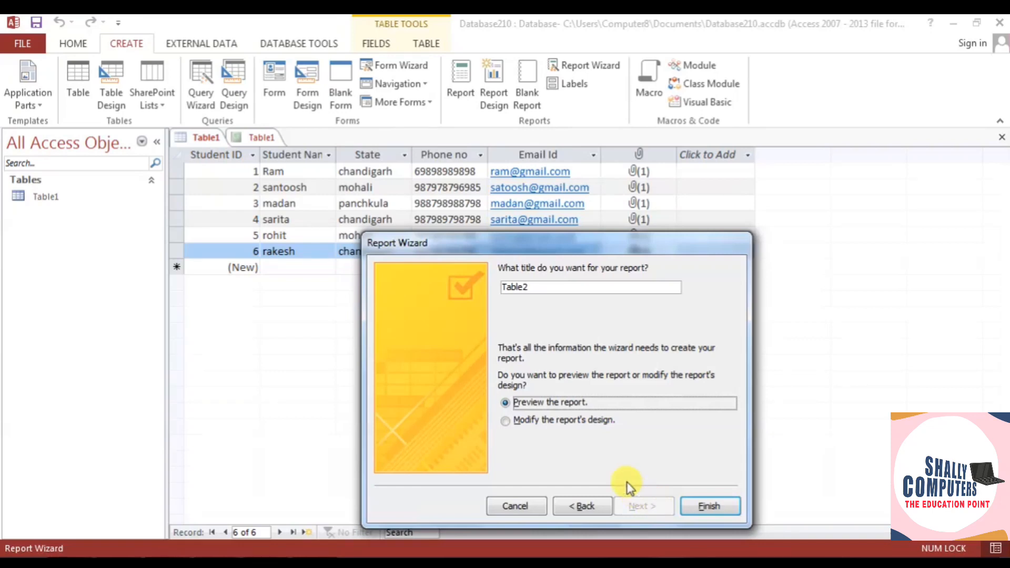
{"action": "left_click_drag", "start_coordinate": [547, 286], "coordinate": [476, 289]}
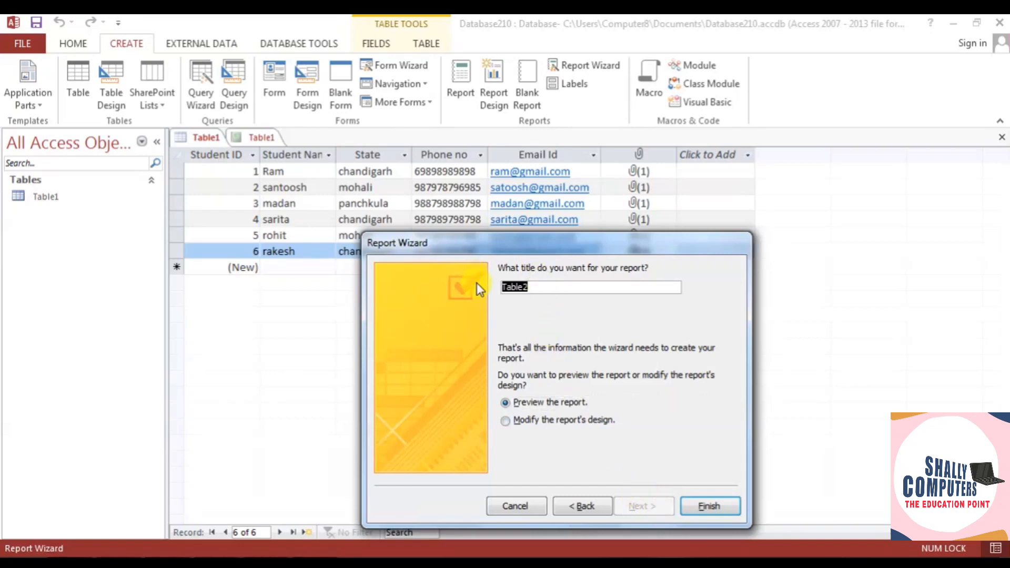
{"action": "type", "text": "Student Data"}
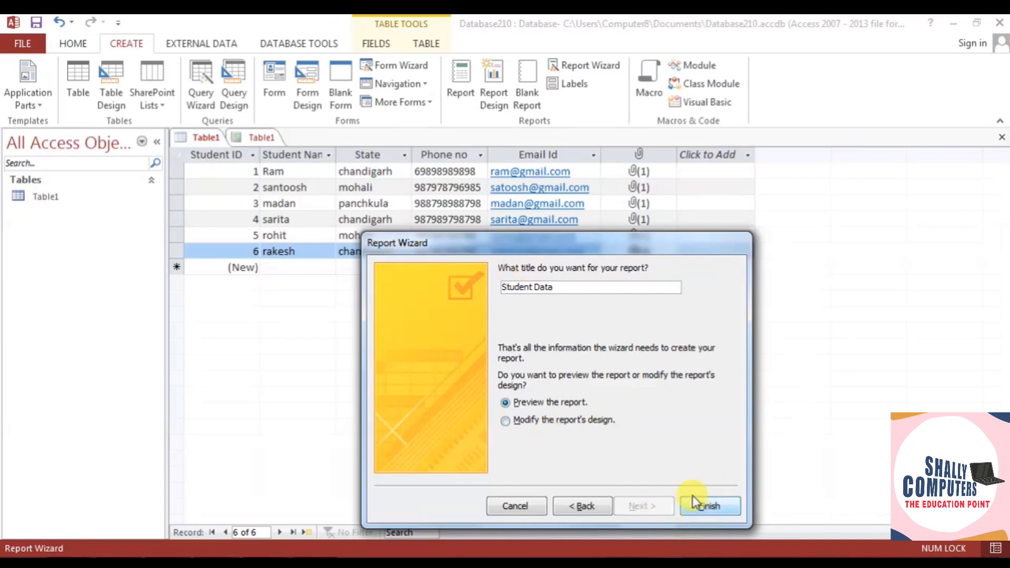
{"action": "left_click", "coordinate": [699, 508]}
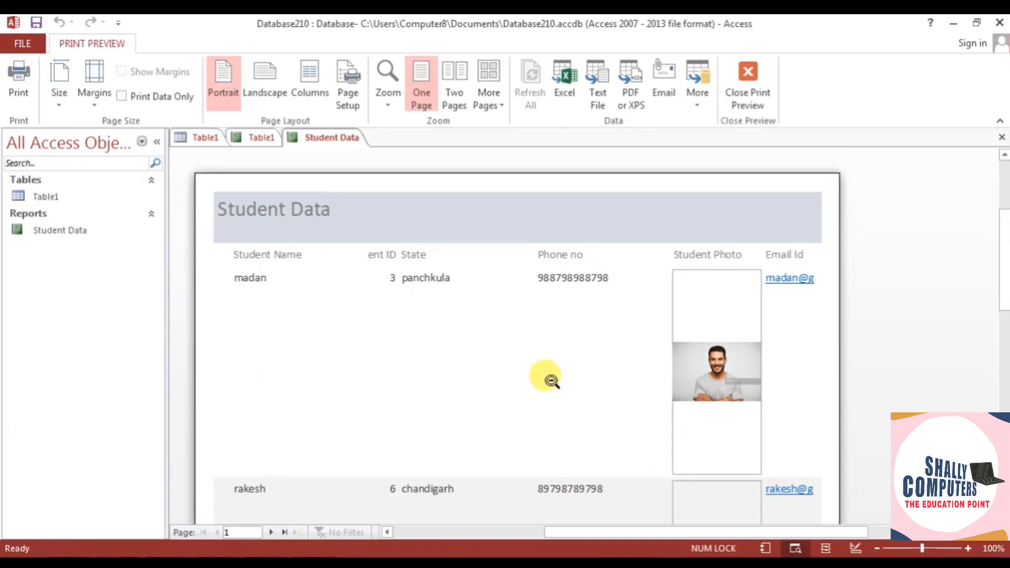
{"action": "scroll", "coordinate": [551, 380], "scroll_direction": "down", "scroll_amount": 5}
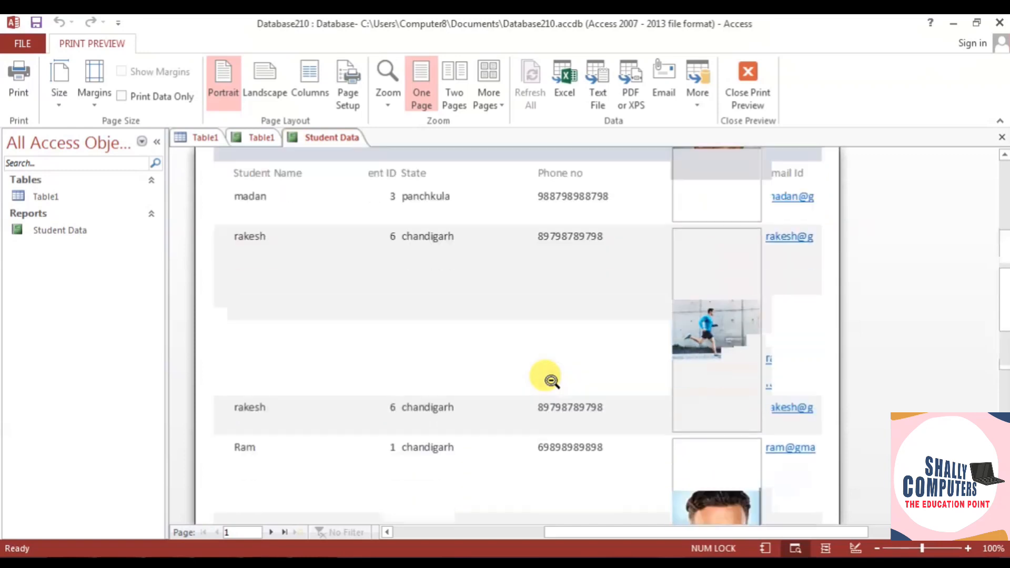
{"action": "scroll", "coordinate": [551, 379], "scroll_direction": "down", "scroll_amount": 6}
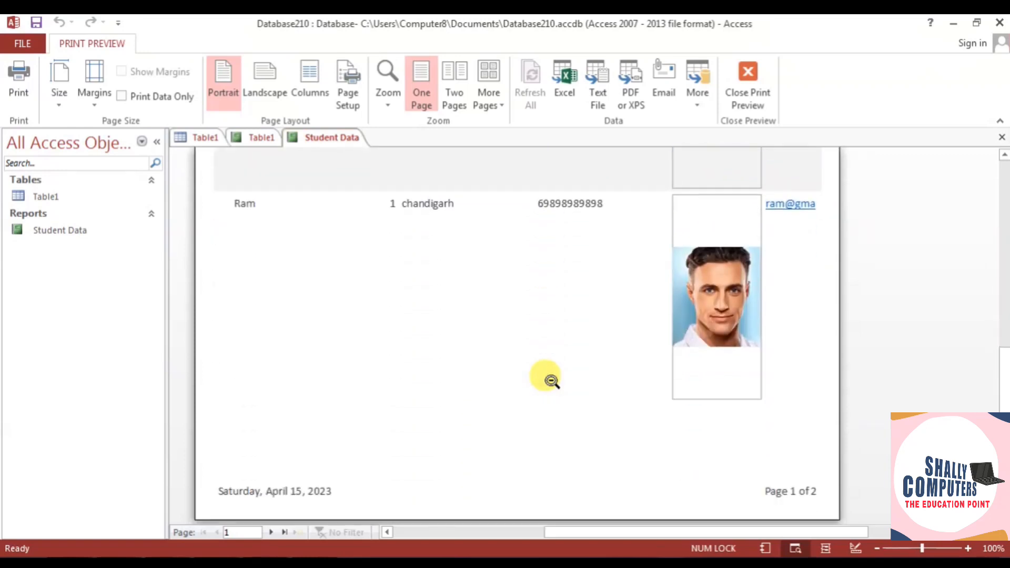
{"action": "scroll", "coordinate": [551, 379], "scroll_direction": "down", "scroll_amount": 4}
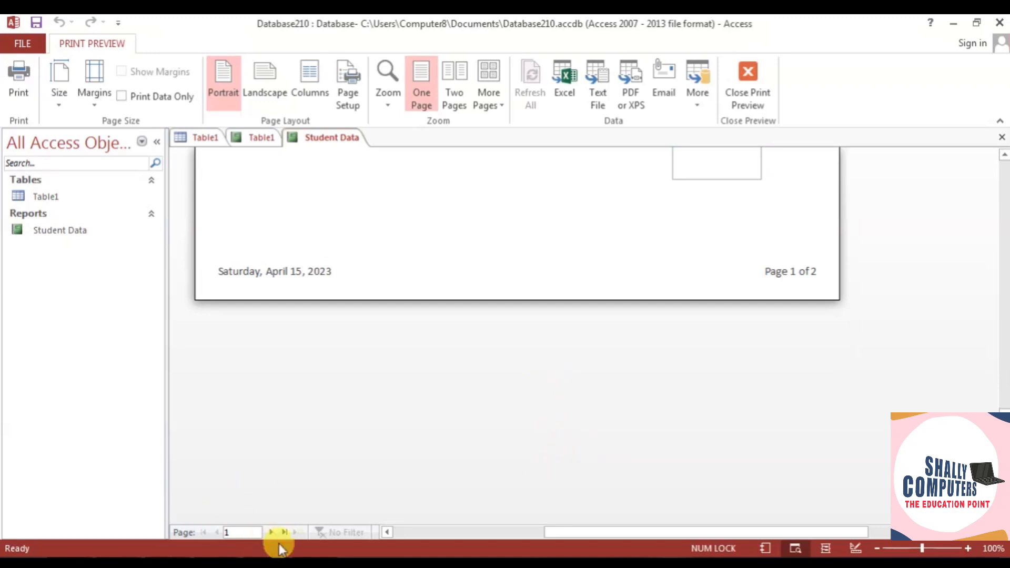
{"action": "left_click", "coordinate": [271, 533]}
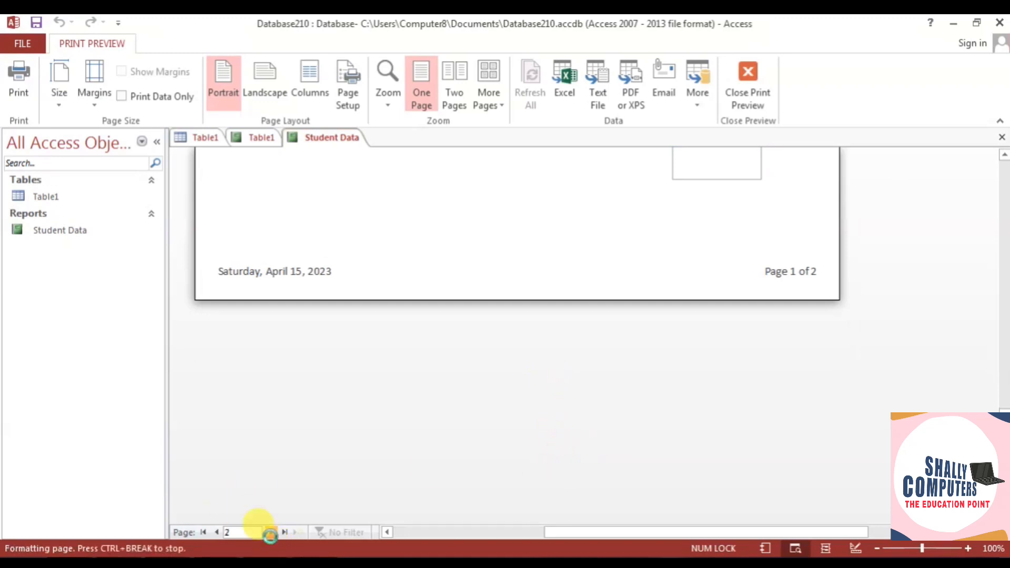
{"action": "left_click", "coordinate": [215, 532]}
{"action": "scroll", "coordinate": [462, 402], "scroll_direction": "up", "scroll_amount": 5}
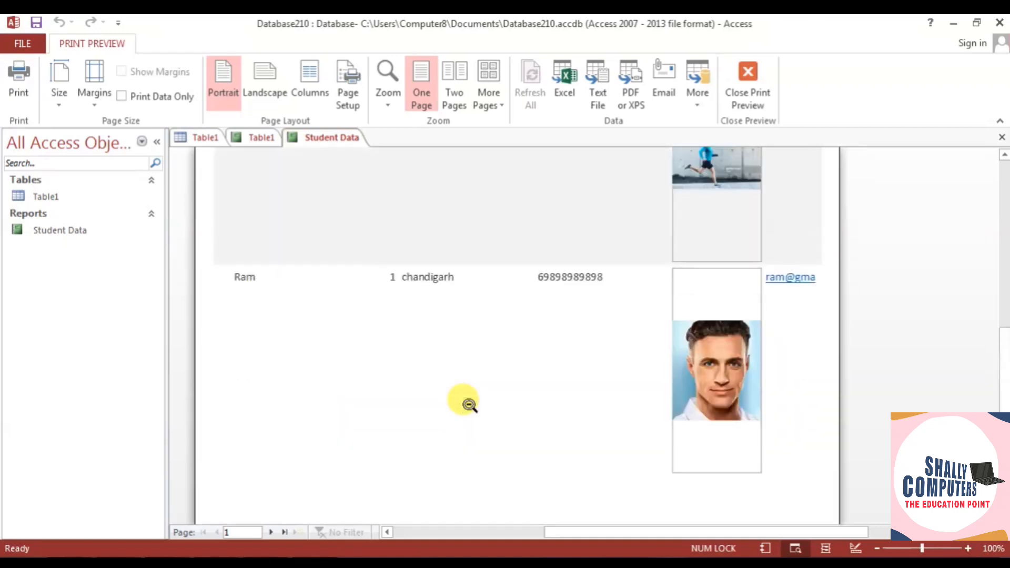
{"action": "scroll", "coordinate": [463, 402], "scroll_direction": "up", "scroll_amount": 5}
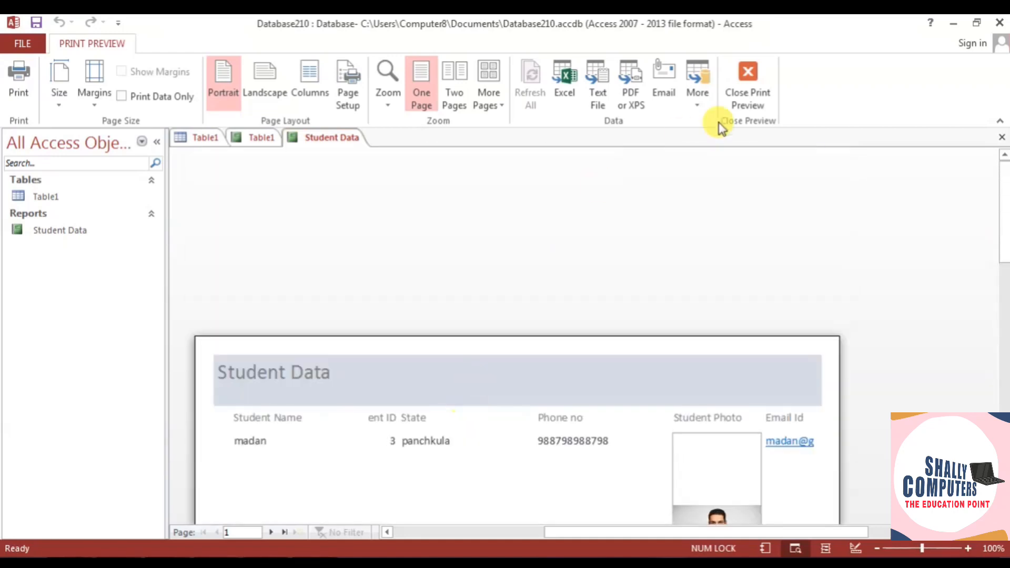
{"action": "left_click", "coordinate": [749, 74]}
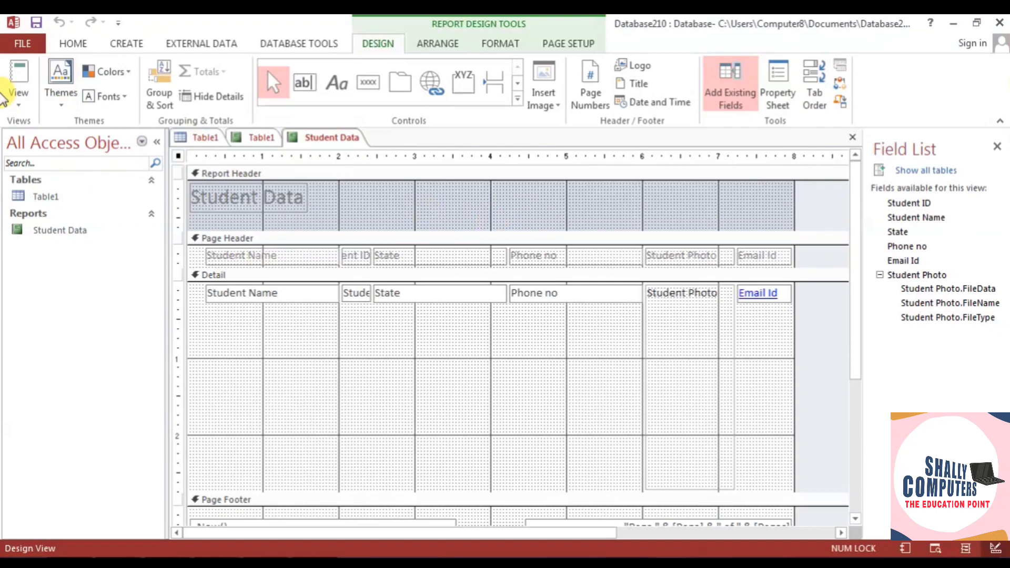
{"action": "left_click", "coordinate": [19, 102]}
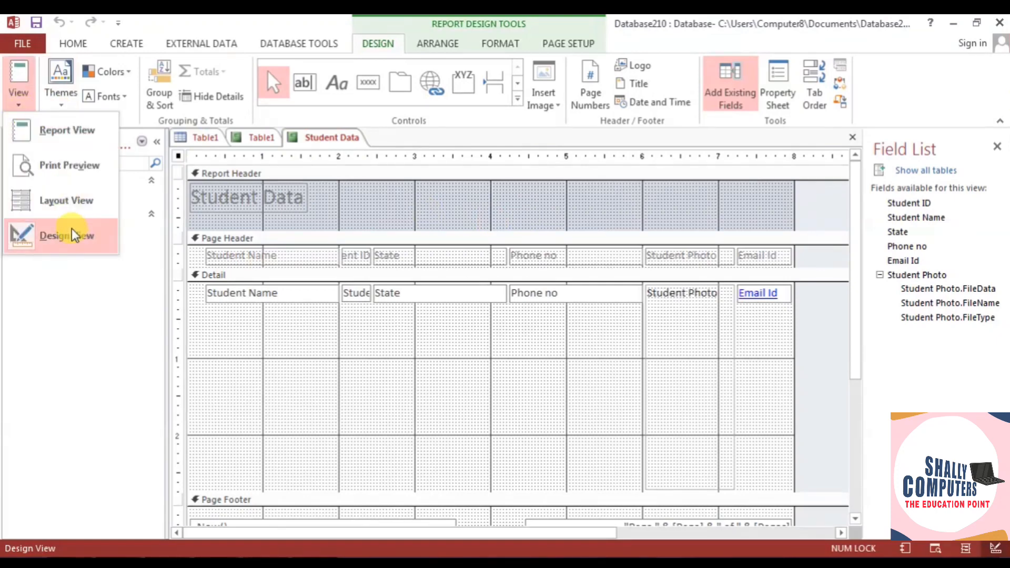
{"action": "left_click", "coordinate": [65, 135]}
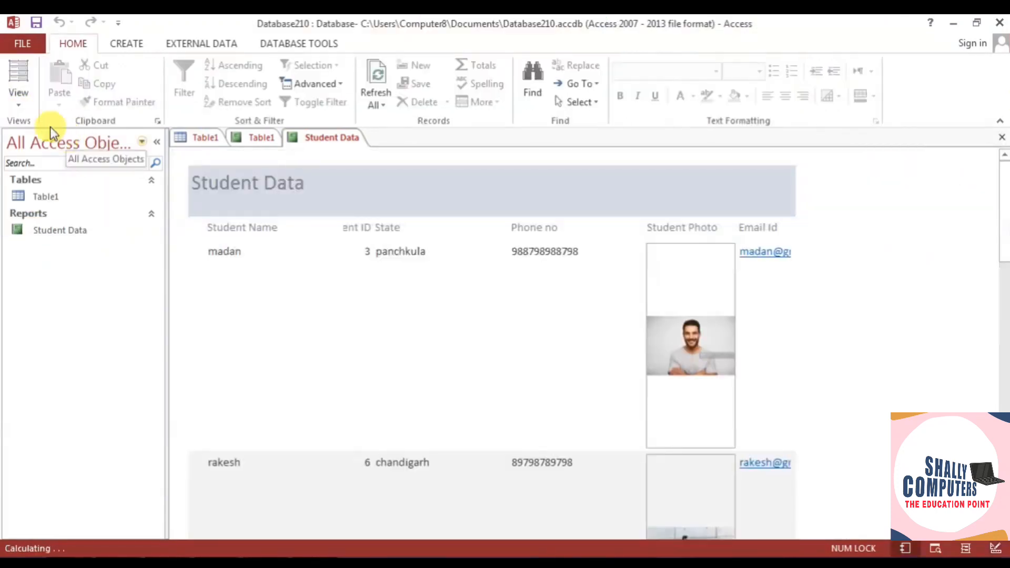
{"action": "left_click", "coordinate": [20, 102]}
{"action": "left_click", "coordinate": [27, 163]}
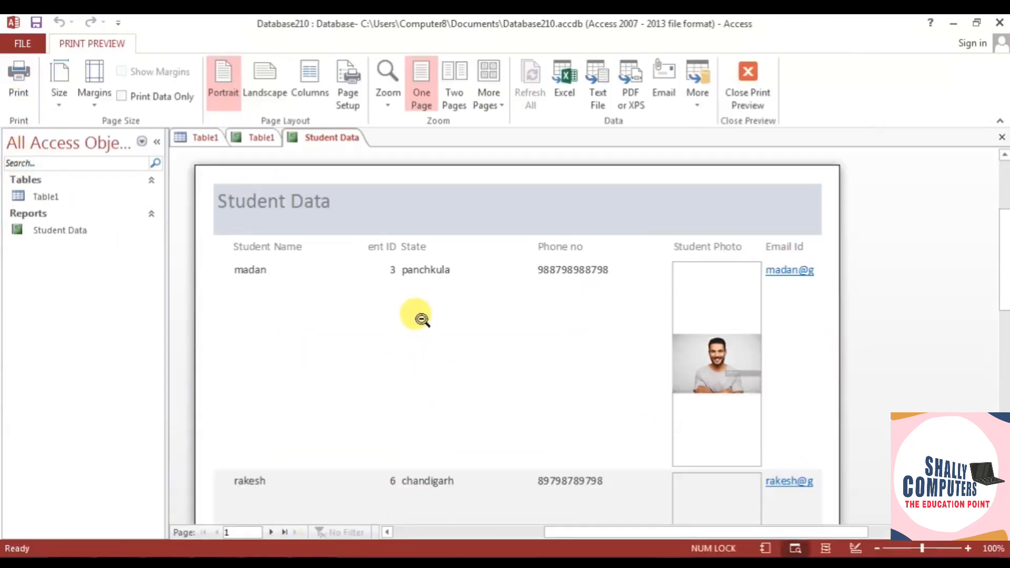
{"action": "left_click", "coordinate": [736, 79]}
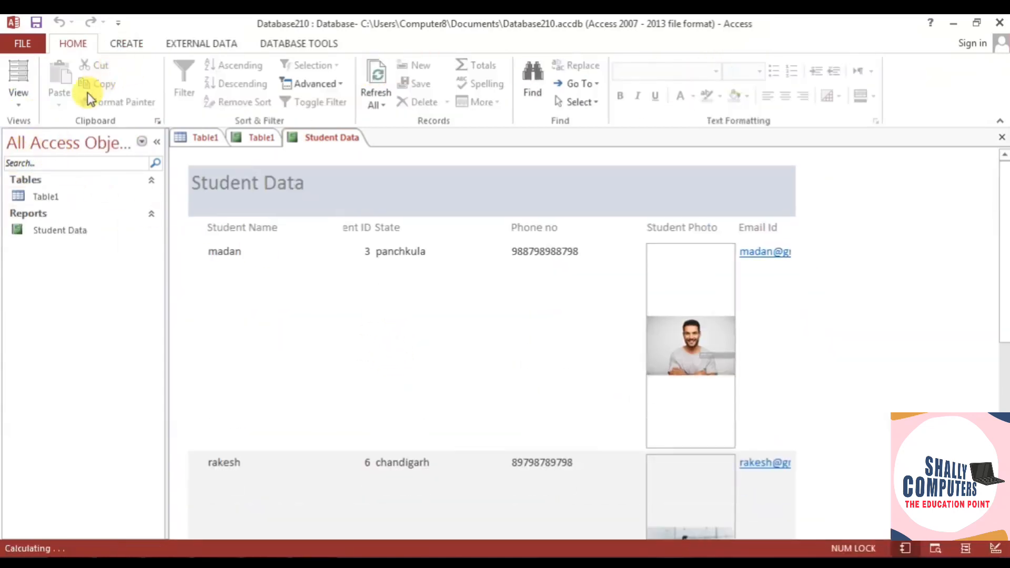
{"action": "left_click", "coordinate": [18, 100]}
{"action": "left_click", "coordinate": [55, 199]}
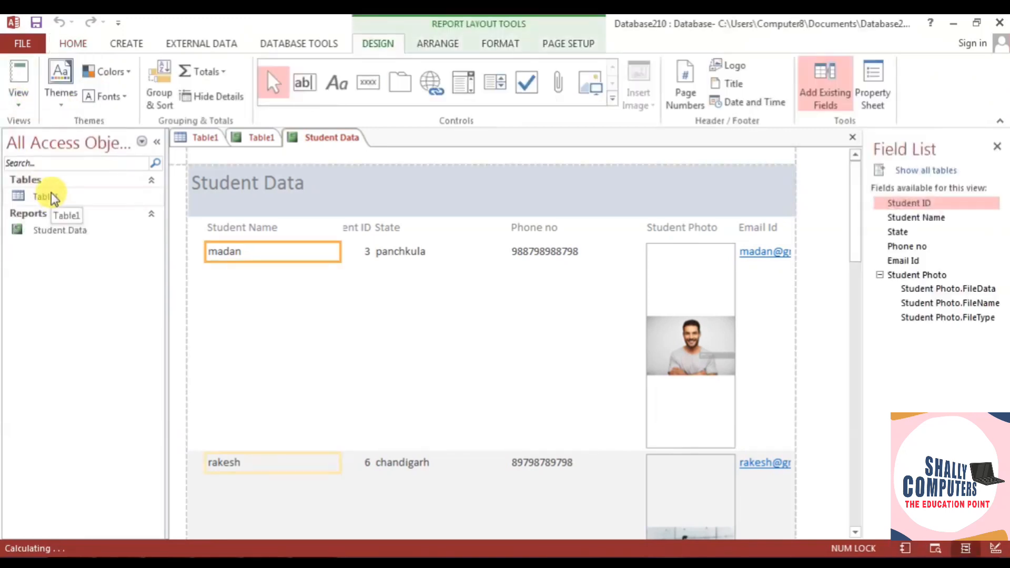
{"action": "left_click", "coordinate": [20, 105]}
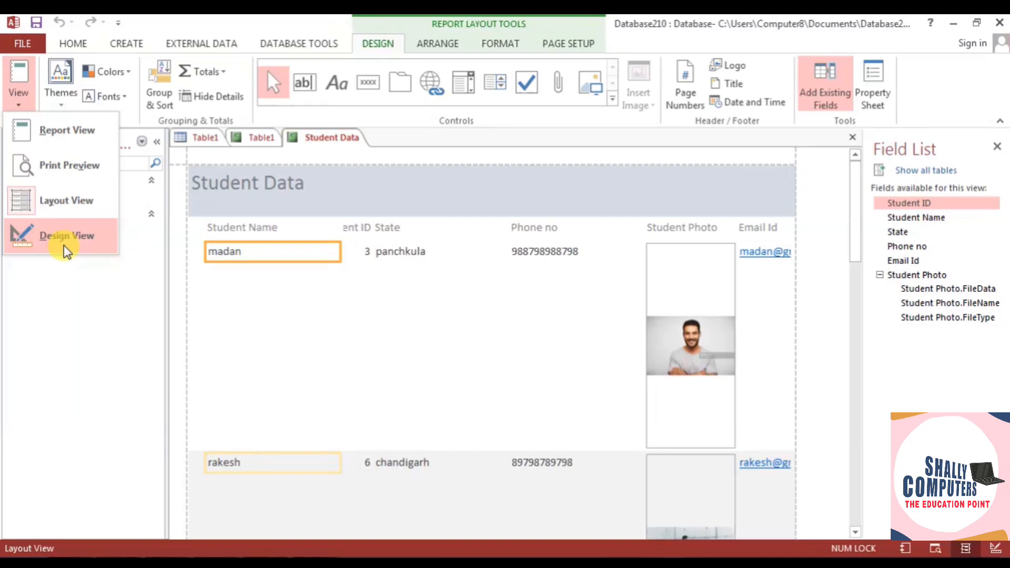
{"action": "left_click", "coordinate": [64, 245]}
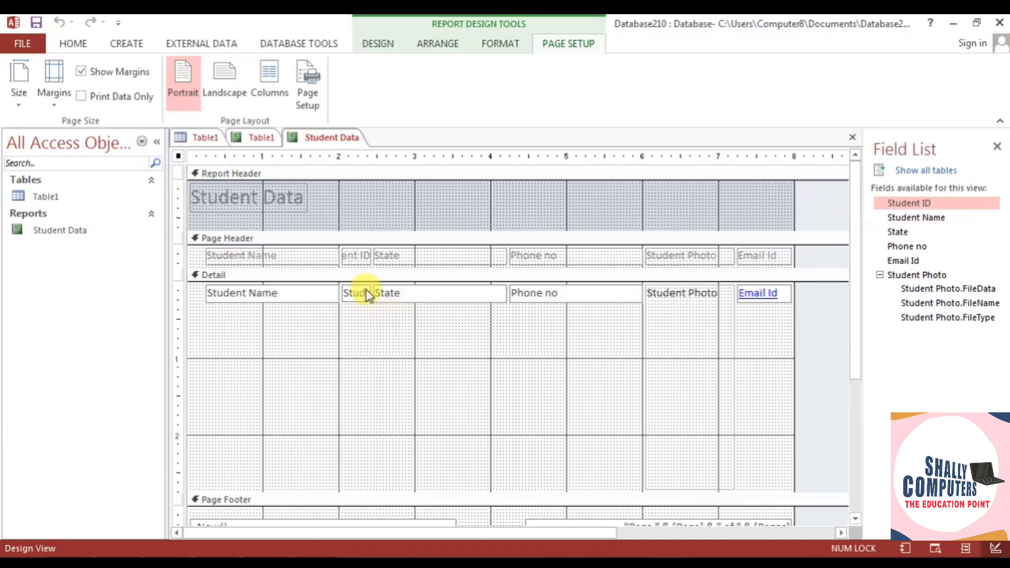
- Widen the report title and narrow the Student Name heading and field
{"action": "left_click", "coordinate": [297, 203]}
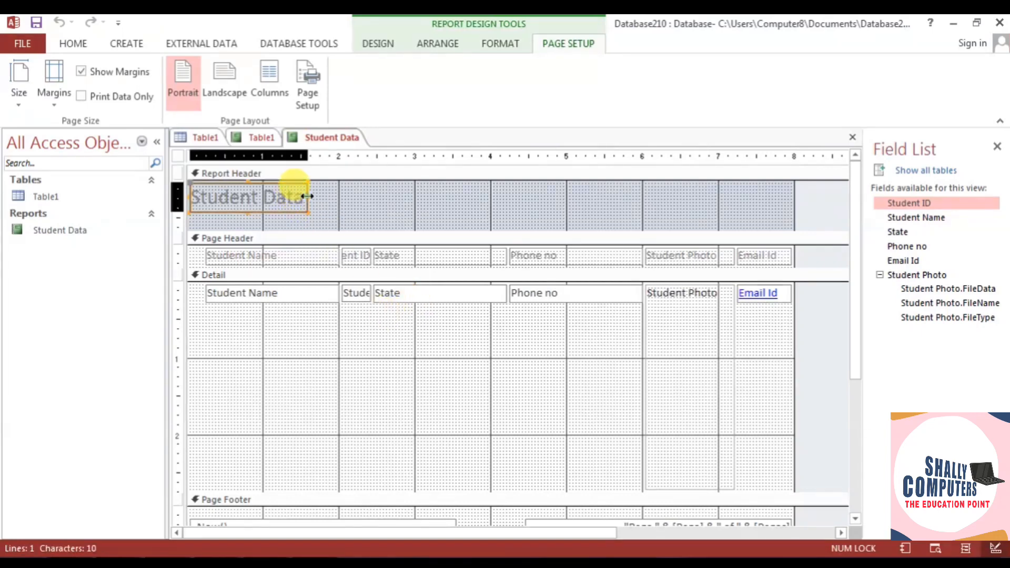
{"action": "left_click_drag", "start_coordinate": [310, 198], "coordinate": [321, 197]}
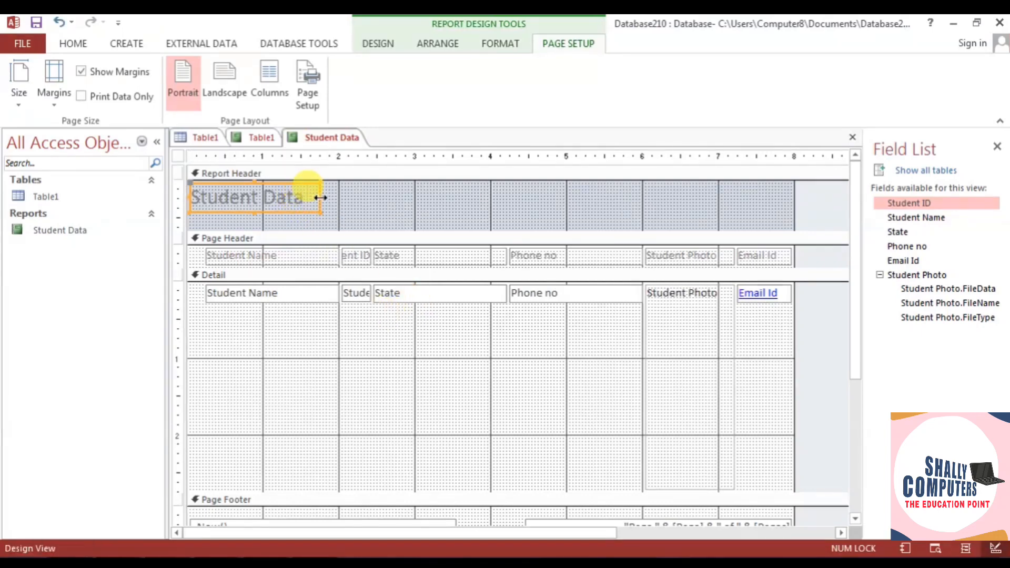
{"action": "left_click", "coordinate": [315, 259]}
{"action": "left_click_drag", "start_coordinate": [339, 256], "coordinate": [318, 257]}
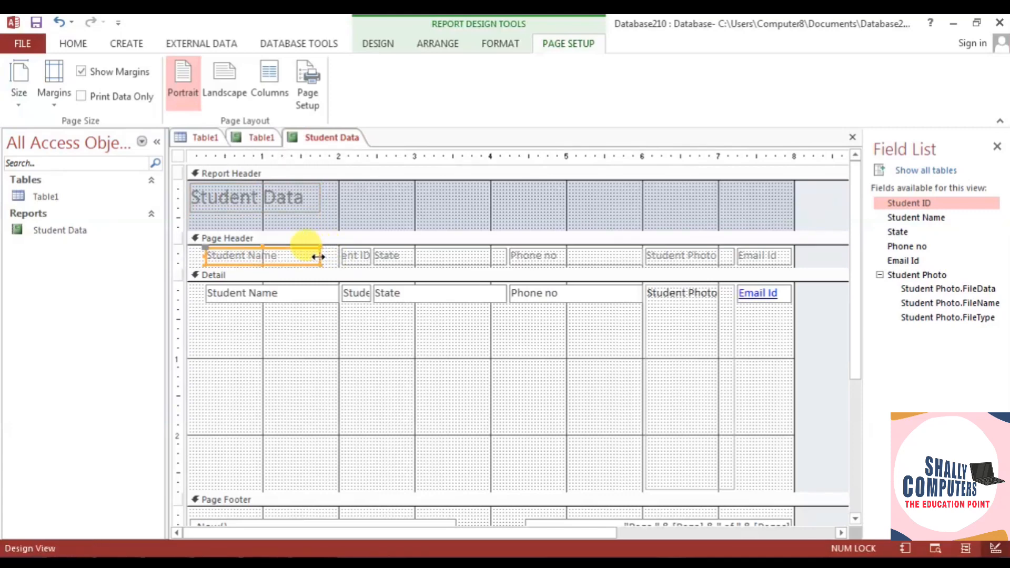
{"action": "left_click", "coordinate": [318, 292]}
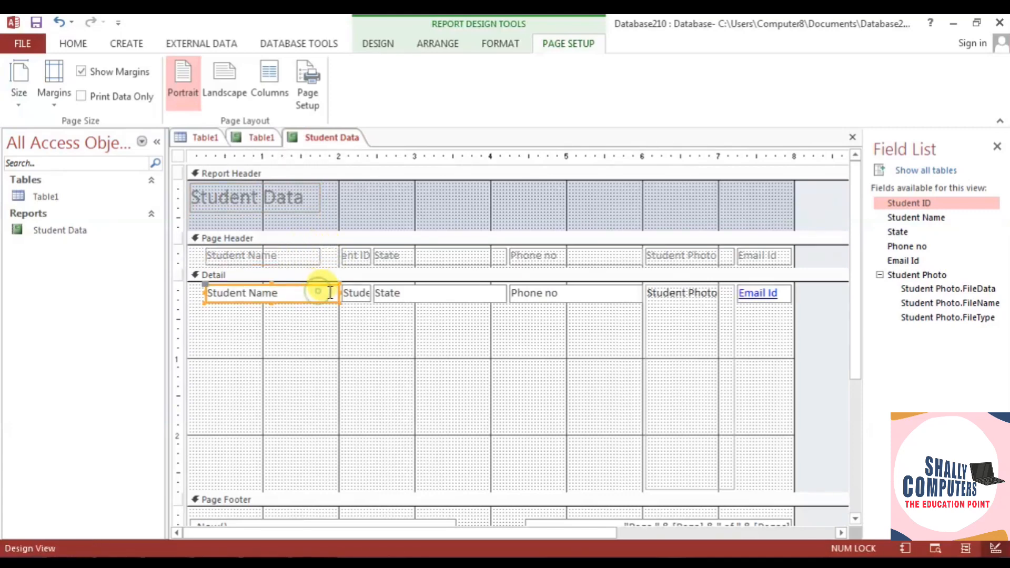
{"action": "left_click_drag", "start_coordinate": [337, 293], "coordinate": [320, 293]}
- Narrow the State and Phone no headings along with their Detail fields
{"action": "left_click", "coordinate": [355, 253]}
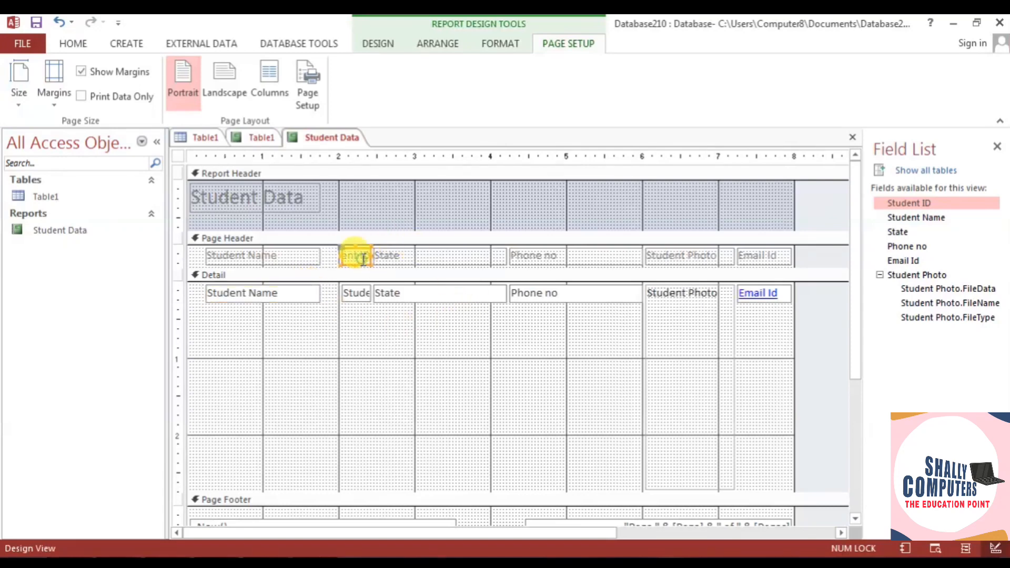
{"action": "left_click", "coordinate": [394, 255]}
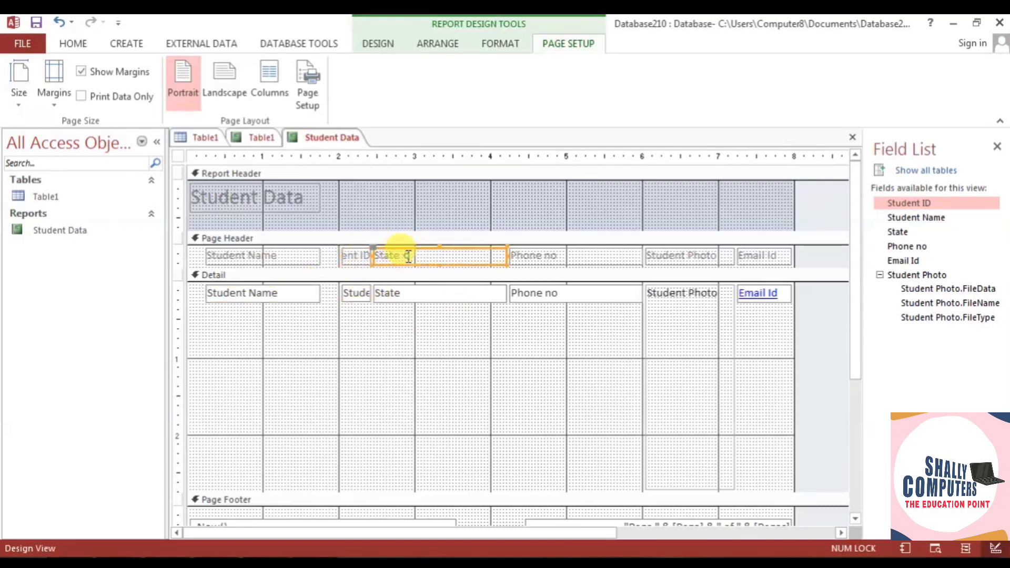
{"action": "left_click_drag", "start_coordinate": [505, 255], "coordinate": [452, 255]}
{"action": "left_click", "coordinate": [451, 293]}
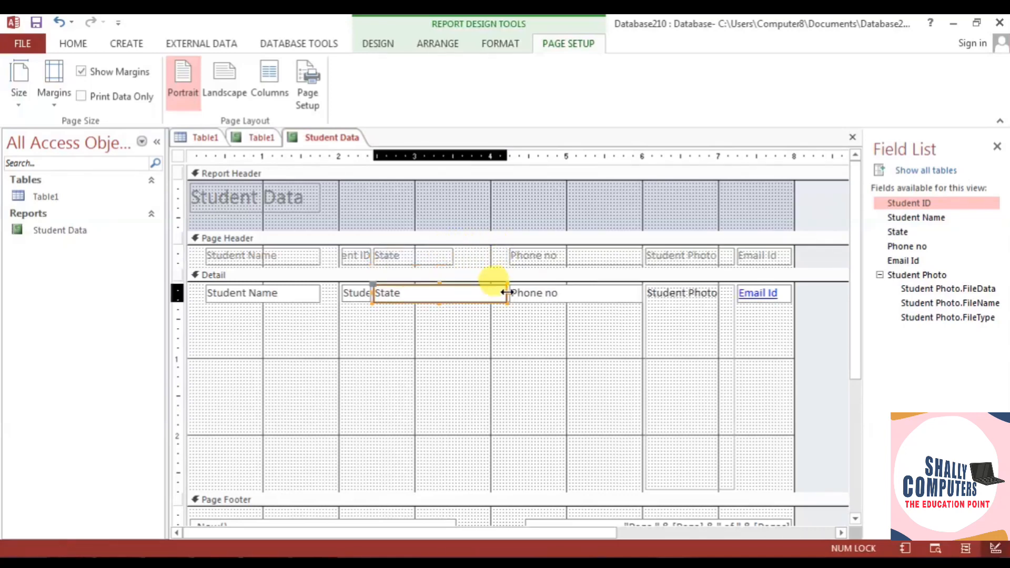
{"action": "left_click_drag", "start_coordinate": [506, 292], "coordinate": [455, 295]}
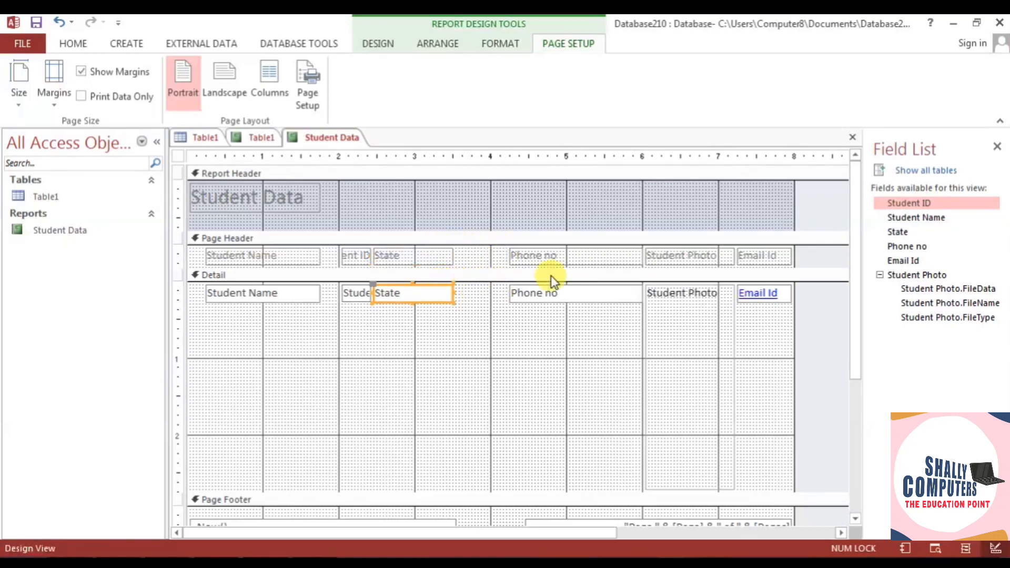
{"action": "left_click", "coordinate": [586, 251]}
{"action": "left_click", "coordinate": [604, 297], "text": "shift"}
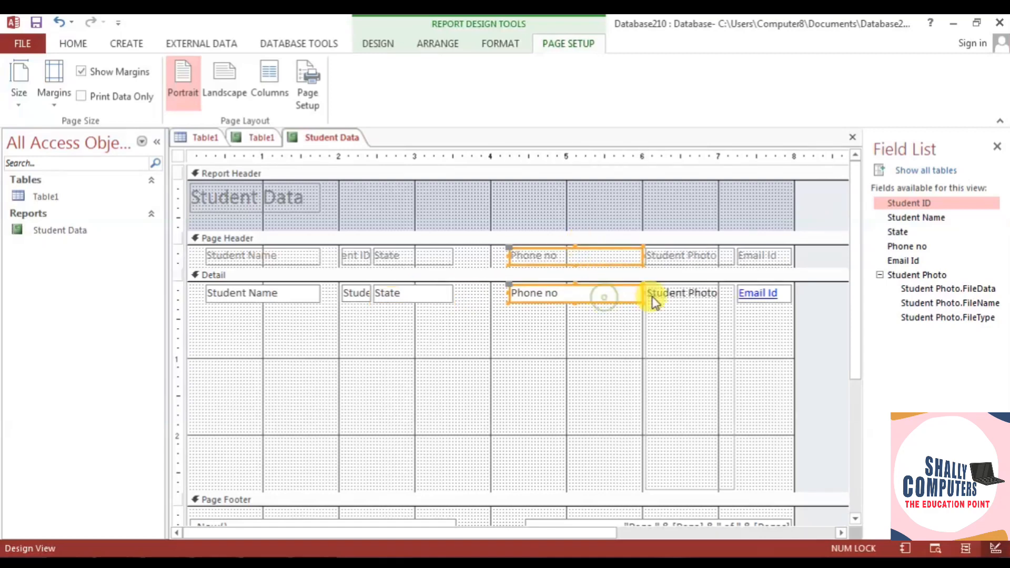
{"action": "left_click_drag", "start_coordinate": [647, 298], "coordinate": [600, 293]}
- Shorten the Student Photo box and restore its heading's height
{"action": "left_click", "coordinate": [683, 255]}
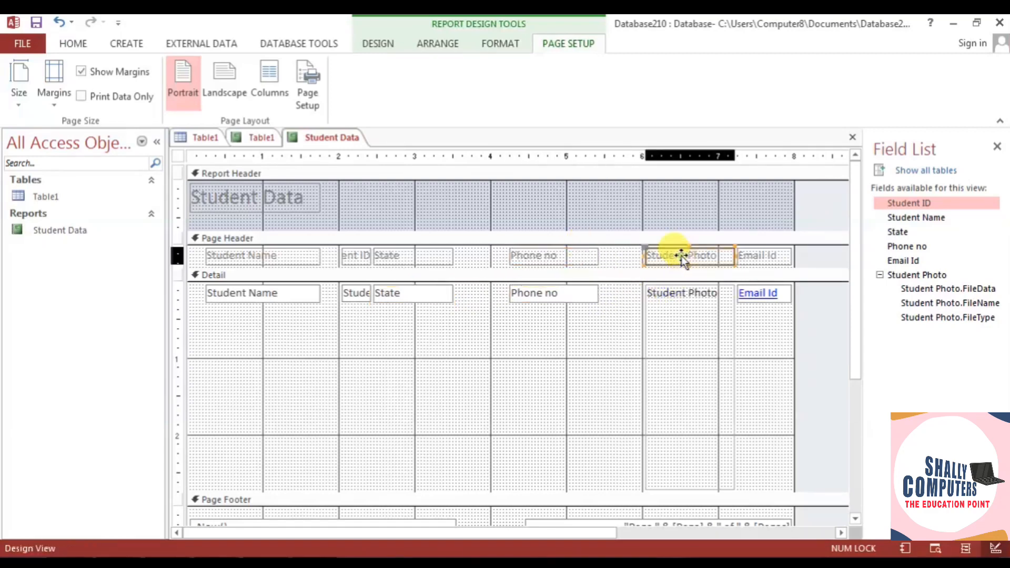
{"action": "left_click", "coordinate": [692, 298], "text": "shift"}
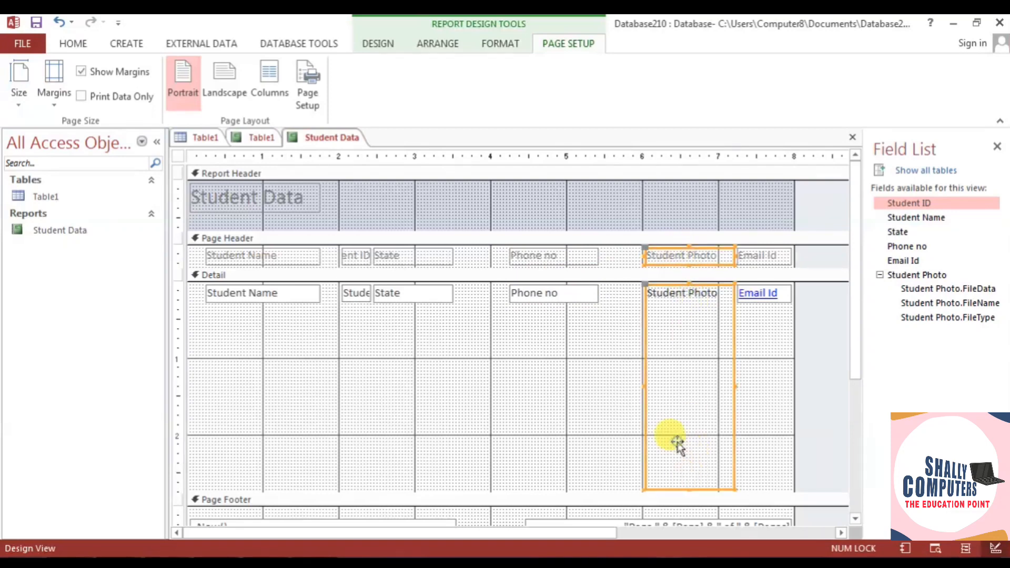
{"action": "left_click_drag", "start_coordinate": [689, 488], "coordinate": [690, 347]}
{"action": "left_click", "coordinate": [621, 455]}
{"action": "left_click", "coordinate": [684, 453]}
{"action": "left_click", "coordinate": [699, 247]}
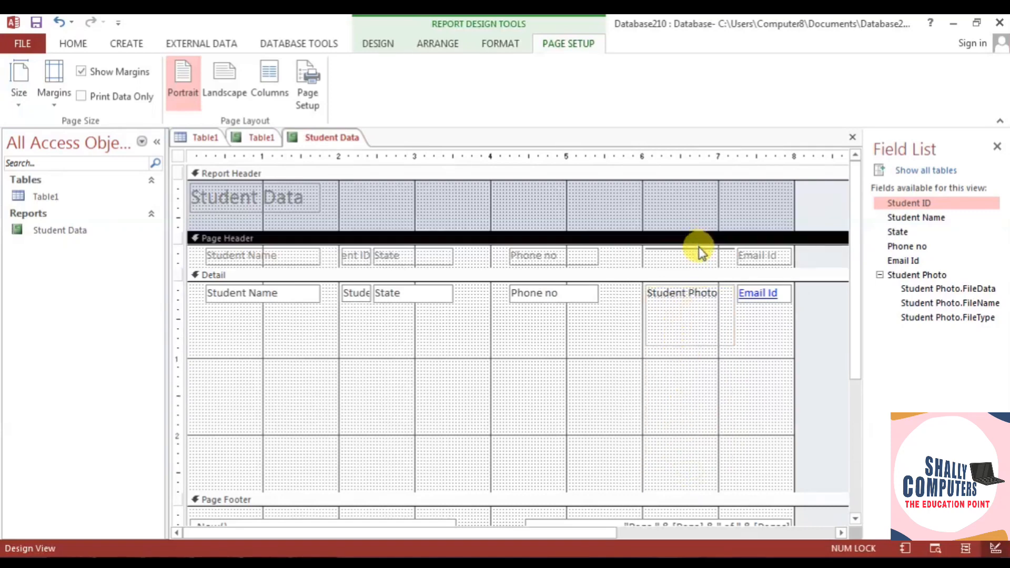
{"action": "left_click", "coordinate": [699, 248]}
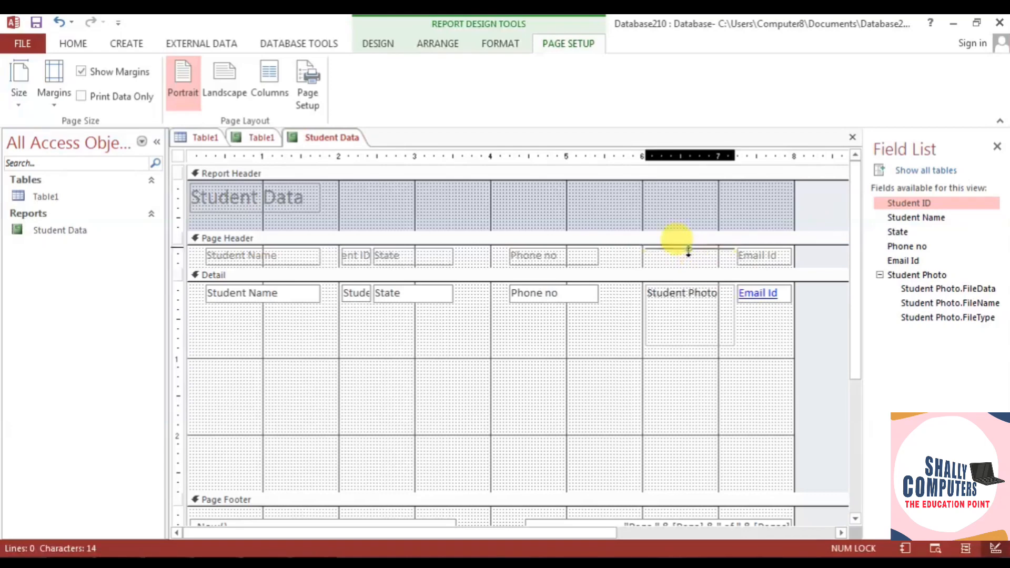
{"action": "left_click_drag", "start_coordinate": [688, 248], "coordinate": [688, 265]}
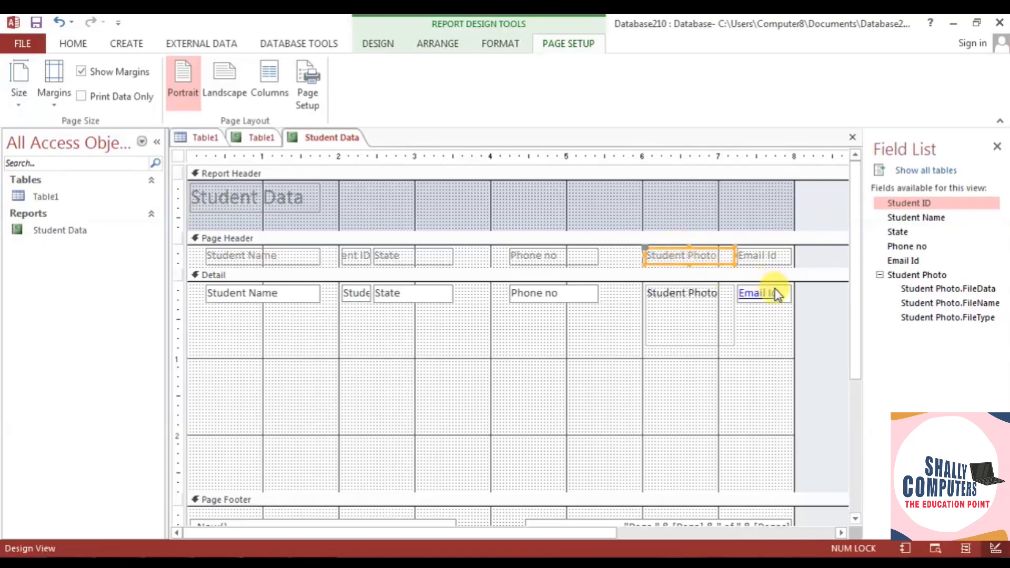
- Shift Phone no, Student Photo and Email Id left, widening the Email Id column
{"action": "left_click", "coordinate": [557, 256]}
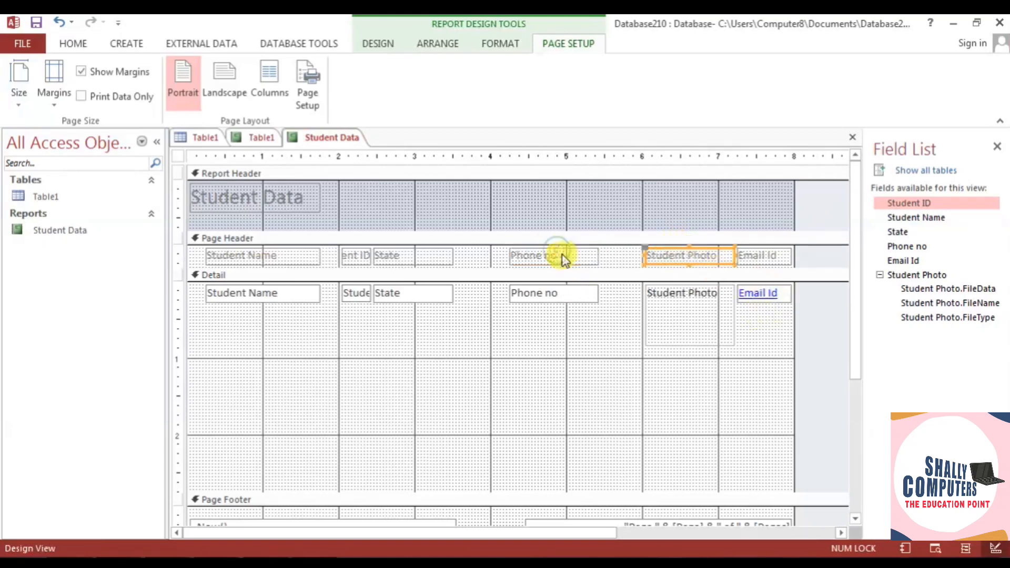
{"action": "left_click", "coordinate": [553, 298], "text": "shift"}
{"action": "key", "text": "Left"}
{"action": "key", "text": "Left"}
{"action": "key", "text": "Left"}
{"action": "key", "text": "Left"}
{"action": "key", "text": "Left"}
{"action": "key", "text": "Left"}
{"action": "key", "text": "Left"}
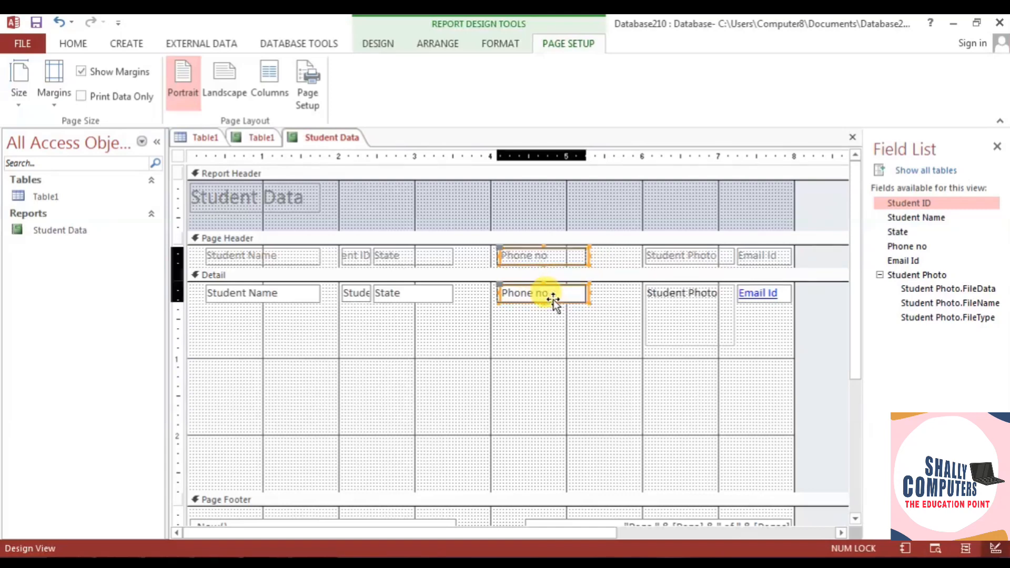
{"action": "left_click", "coordinate": [653, 262]}
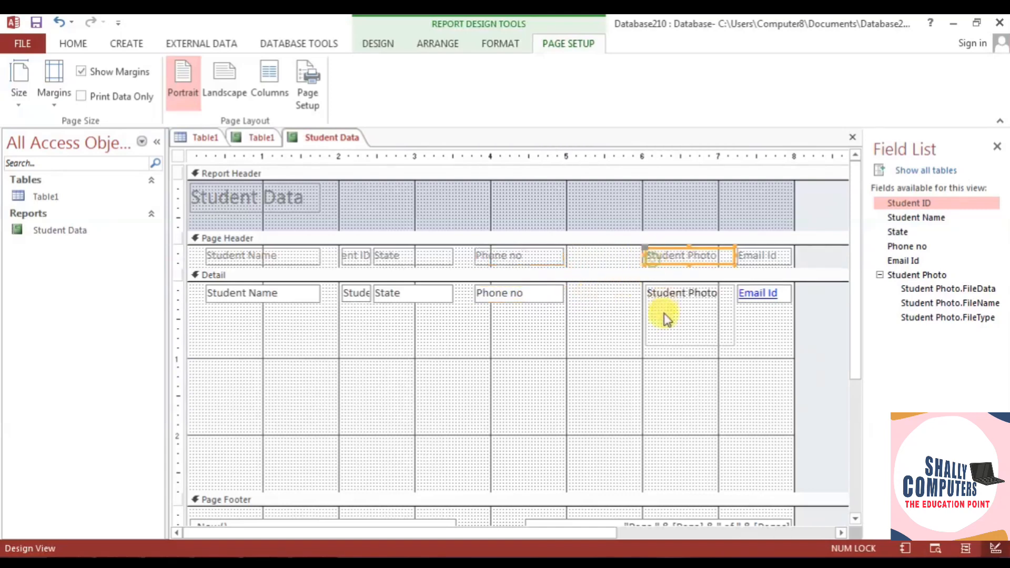
{"action": "left_click", "coordinate": [664, 317], "text": "shift"}
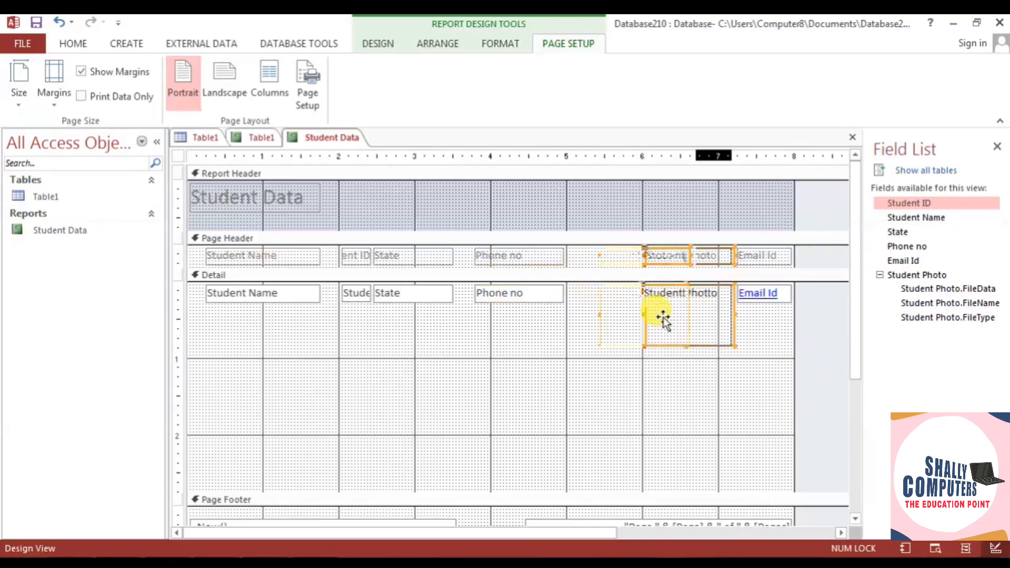
{"action": "key", "text": "Left"}
{"action": "key", "text": "Left"}
{"action": "key", "text": "Left"}
{"action": "key", "text": "Left"}
{"action": "key", "text": "Left"}
{"action": "key", "text": "Left"}
{"action": "key", "text": "Left"}
{"action": "key", "text": "Left"}
{"action": "key", "text": "Left"}
{"action": "key", "text": "Left"}
{"action": "key", "text": "Left"}
{"action": "key", "text": "Left"}
{"action": "key", "text": "Left"}
{"action": "left_click", "coordinate": [751, 255]}
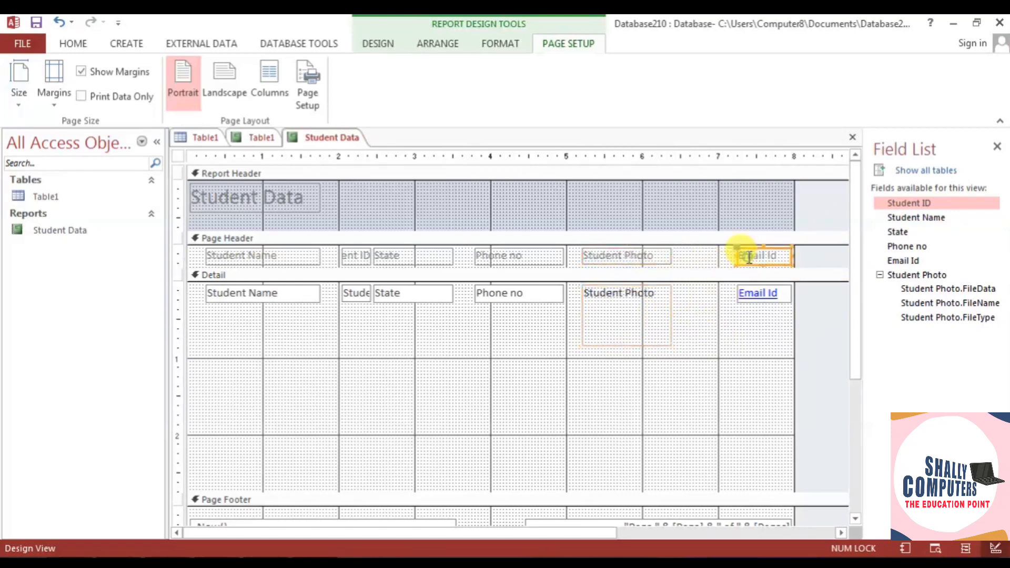
{"action": "left_click", "coordinate": [756, 299], "text": "shift"}
{"action": "key", "text": "Left"}
{"action": "key", "text": "Left"}
{"action": "key", "text": "Left"}
{"action": "key", "text": "Left"}
{"action": "key", "text": "Left"}
{"action": "key", "text": "Left"}
{"action": "key", "text": "Left"}
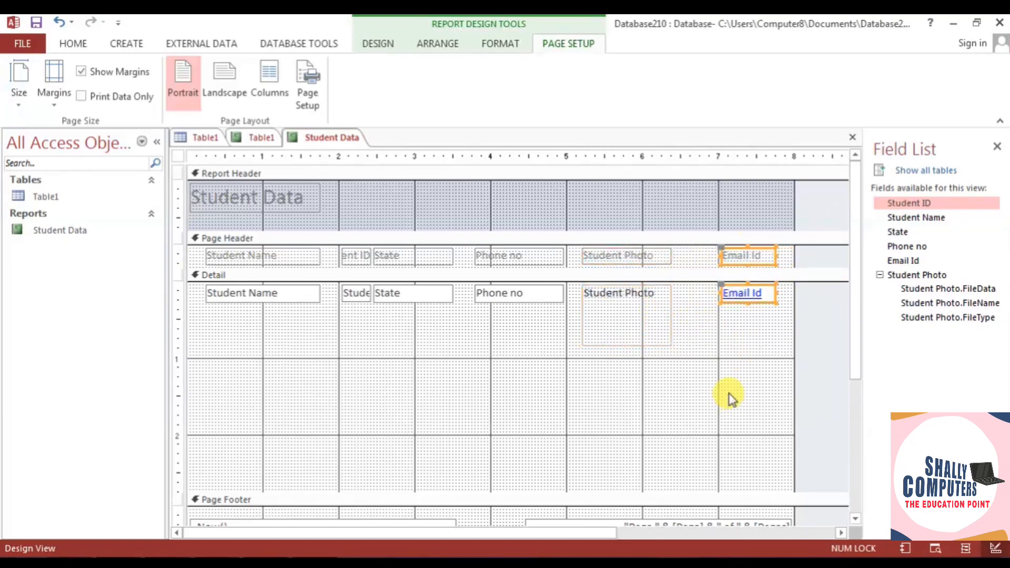
{"action": "key", "text": "Left"}
{"action": "key", "text": "Left"}
{"action": "key", "text": "Left"}
{"action": "key", "text": "Left"}
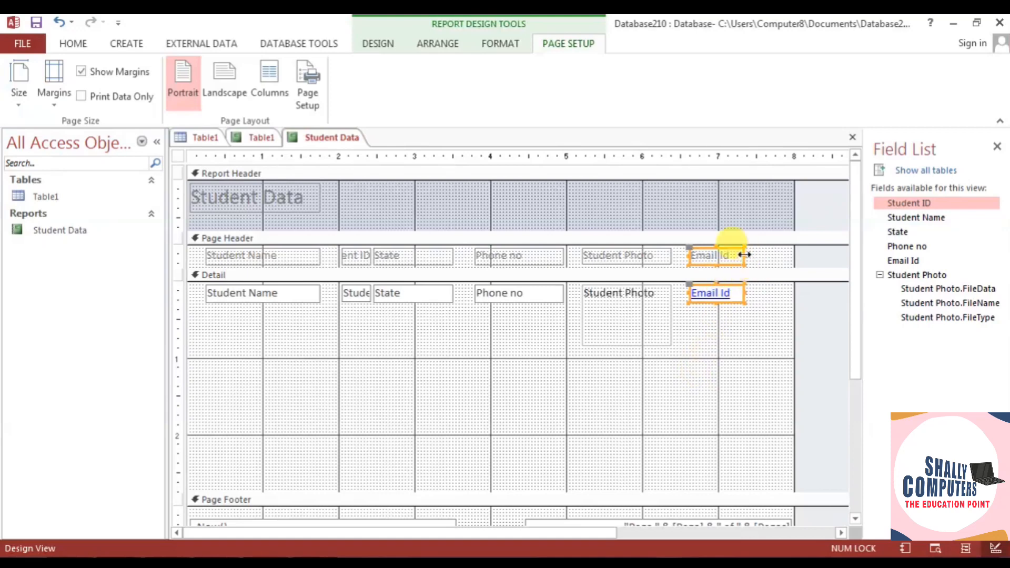
{"action": "left_click_drag", "start_coordinate": [745, 255], "coordinate": [788, 256]}
{"action": "key", "text": "Left"}
{"action": "key", "text": "Left"}
{"action": "key", "text": "Left"}
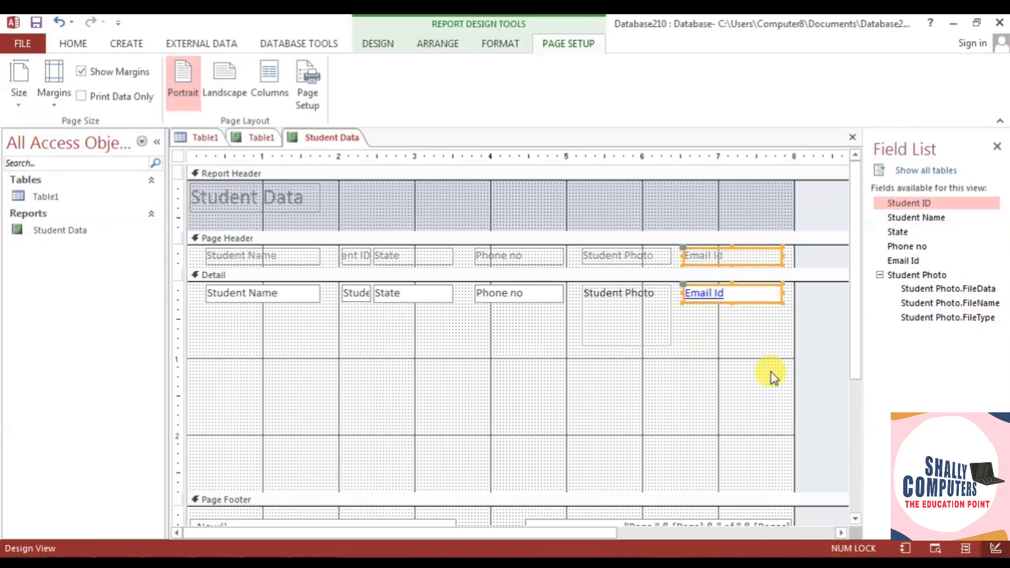
- Nudge the Phone no and Student Photo controls further left
{"action": "left_click", "coordinate": [480, 255]}
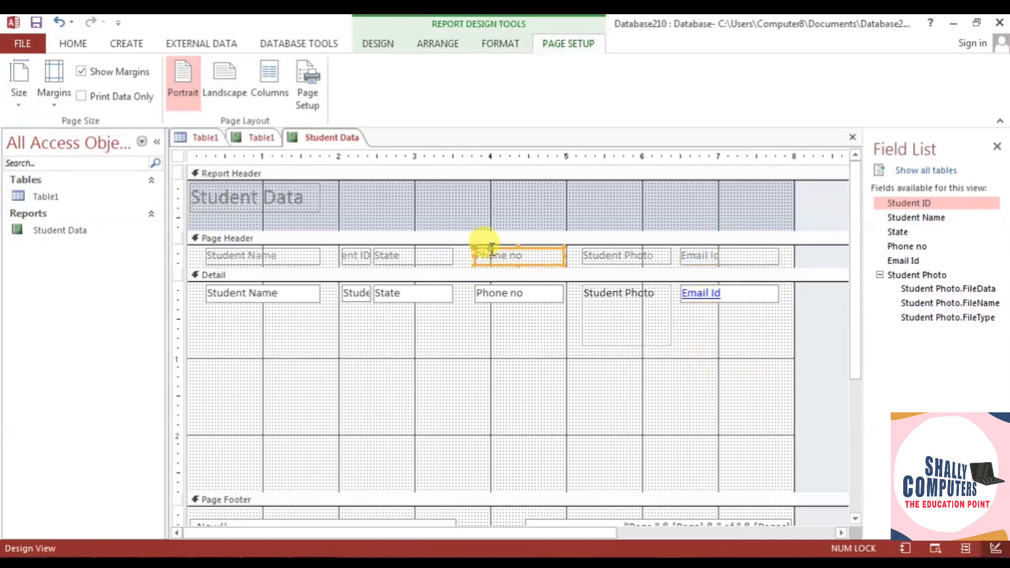
{"action": "left_click", "coordinate": [495, 299], "text": "shift"}
{"action": "key", "text": "Left"}
{"action": "key", "text": "Left"}
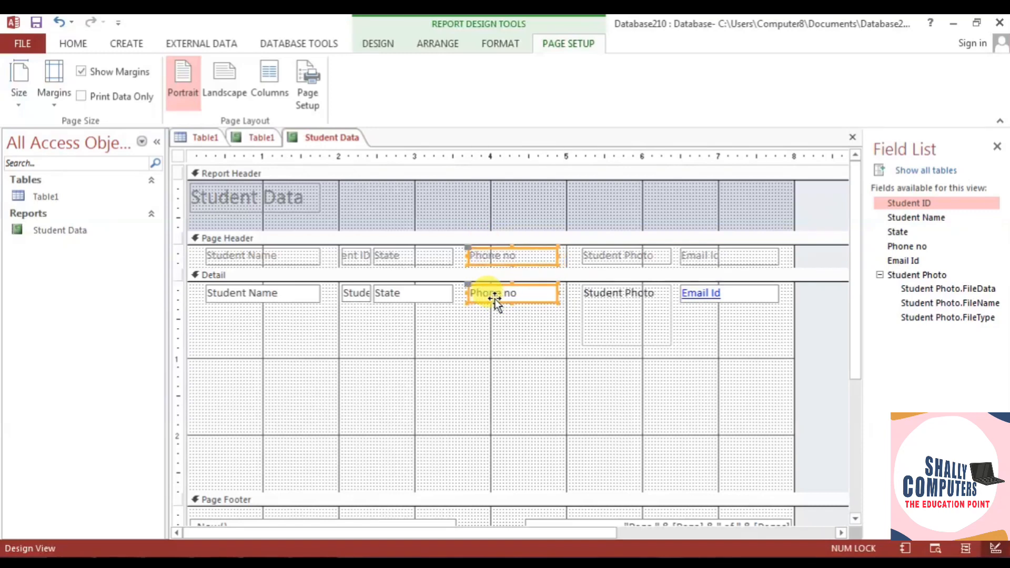
{"action": "left_click", "coordinate": [597, 257]}
{"action": "left_click", "coordinate": [601, 311], "text": "shift"}
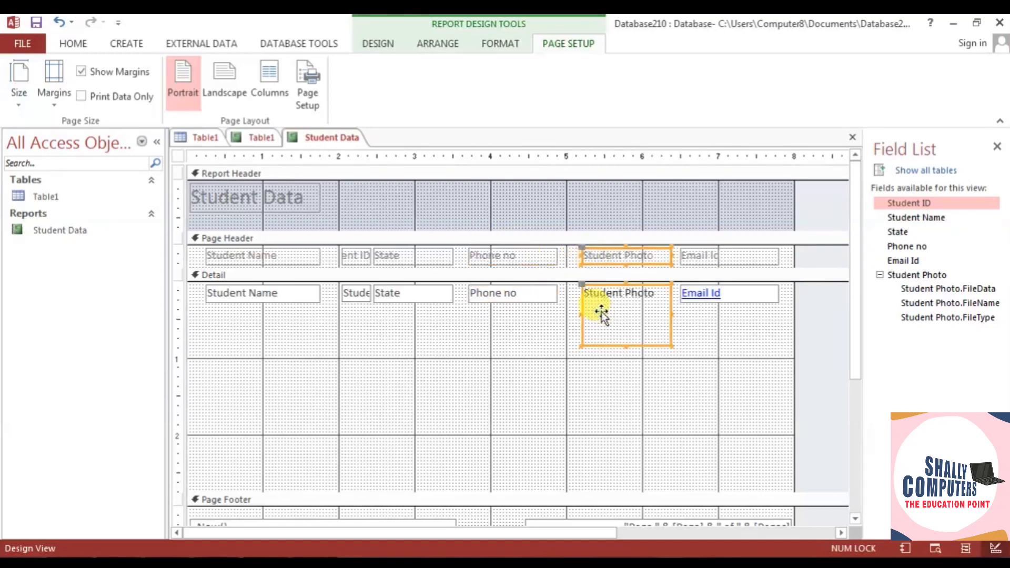
{"action": "key", "text": "Left"}
{"action": "left_click", "coordinate": [576, 410]}
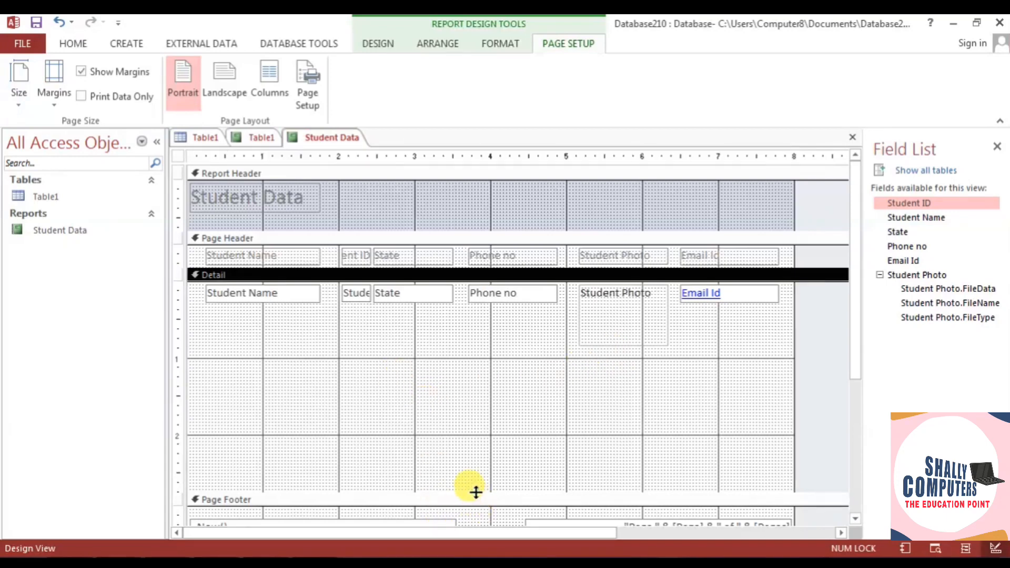
- Pull the Detail section's bottom edge up toward the Page Footer, fine-tuning its height
{"action": "left_click_drag", "start_coordinate": [476, 489], "coordinate": [540, 368]}
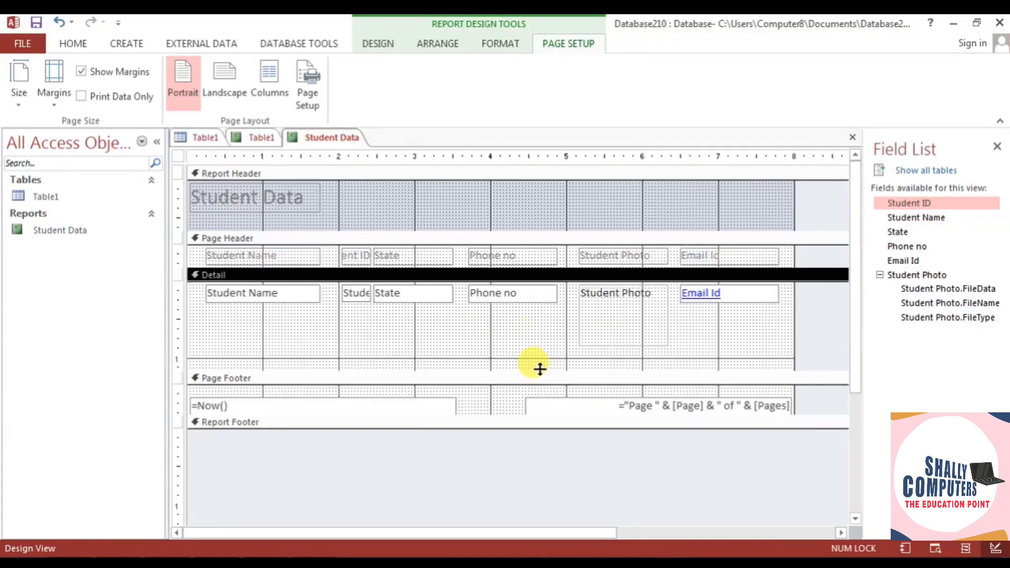
{"action": "left_click_drag", "start_coordinate": [485, 367], "coordinate": [488, 432]}
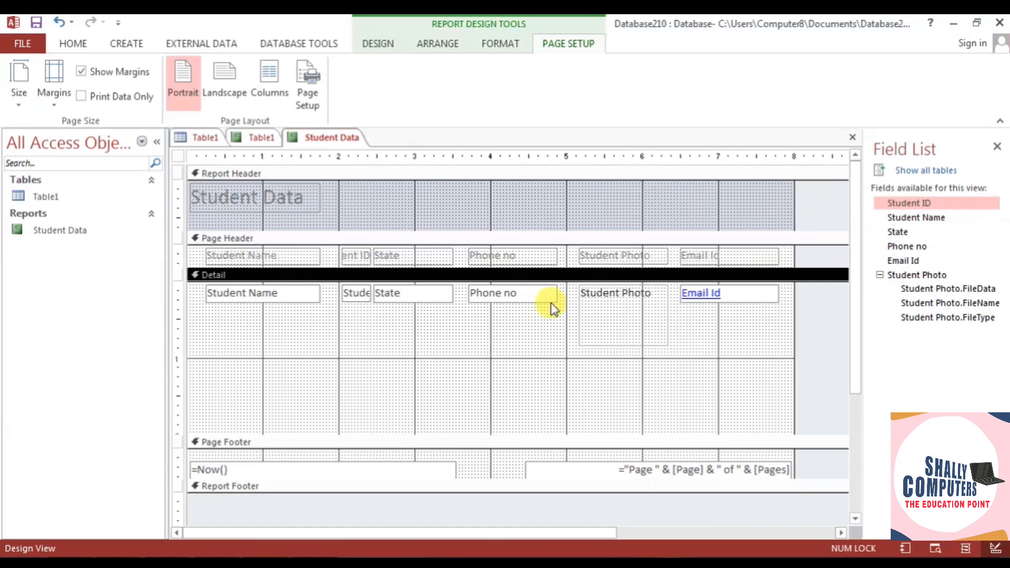
{"action": "left_click", "coordinate": [603, 332]}
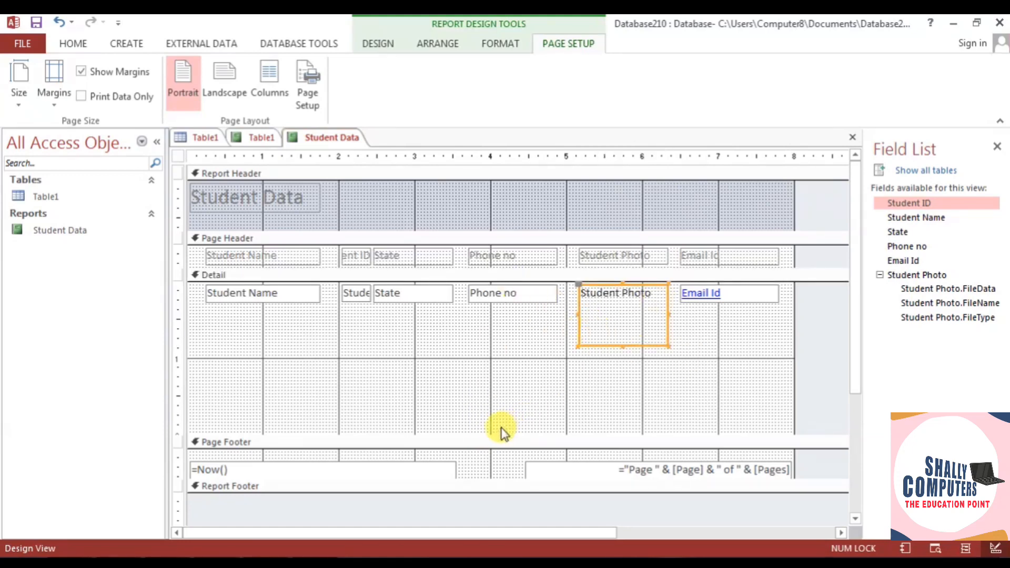
{"action": "left_click_drag", "start_coordinate": [494, 432], "coordinate": [499, 372]}
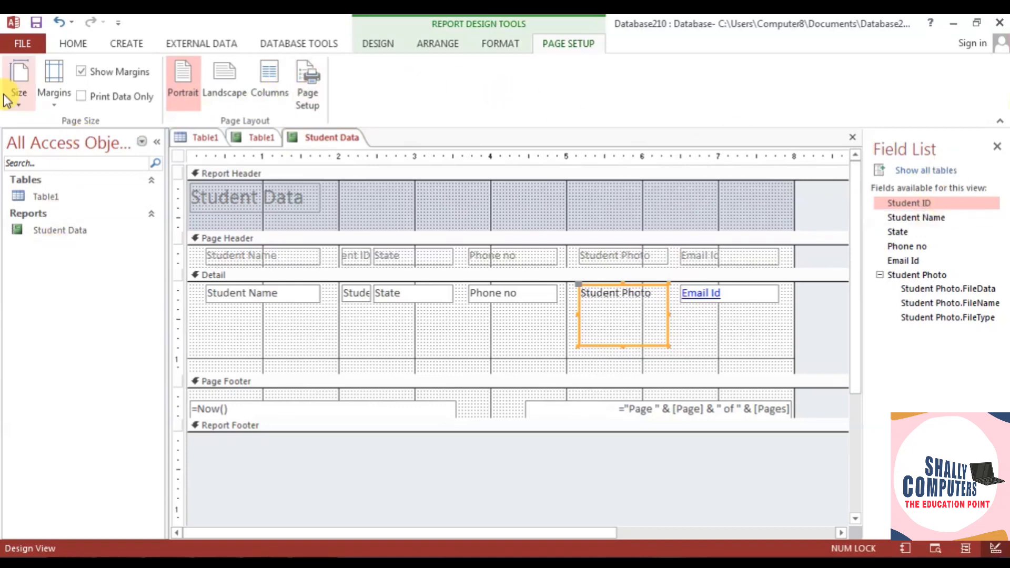
- Switch the Student Data report to Layout View and scroll through the six student records and photos
{"action": "left_click", "coordinate": [71, 41]}
{"action": "left_click", "coordinate": [19, 95]}
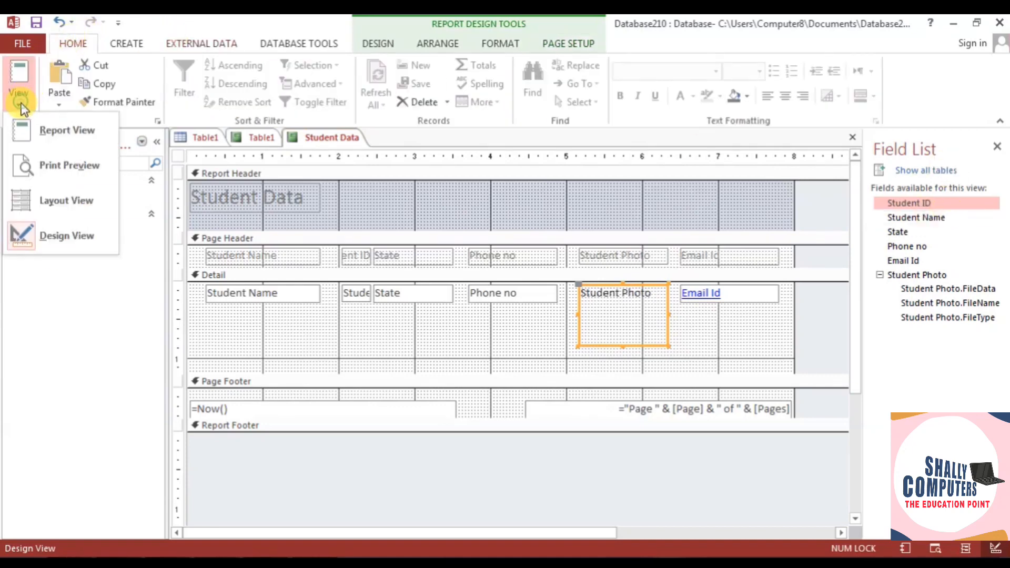
{"action": "left_click", "coordinate": [61, 203]}
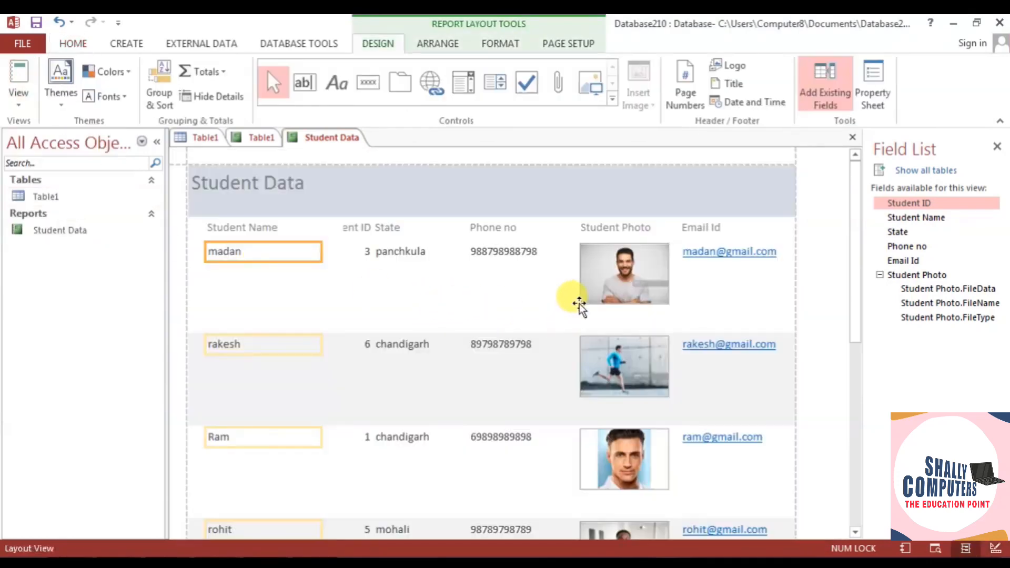
{"action": "scroll", "coordinate": [579, 304], "scroll_direction": "down", "scroll_amount": 5}
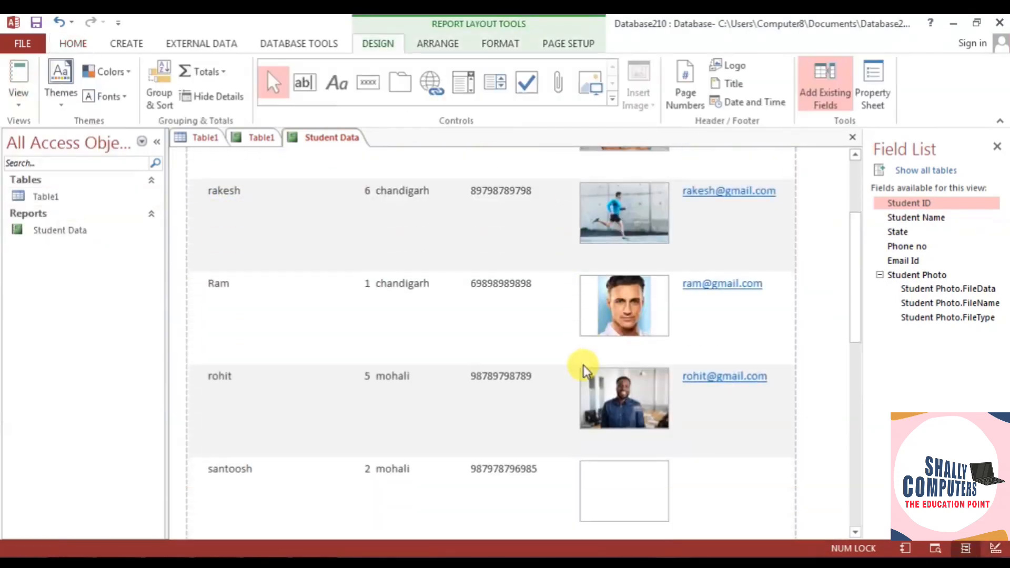
{"action": "scroll", "coordinate": [583, 365], "scroll_direction": "down", "scroll_amount": 5}
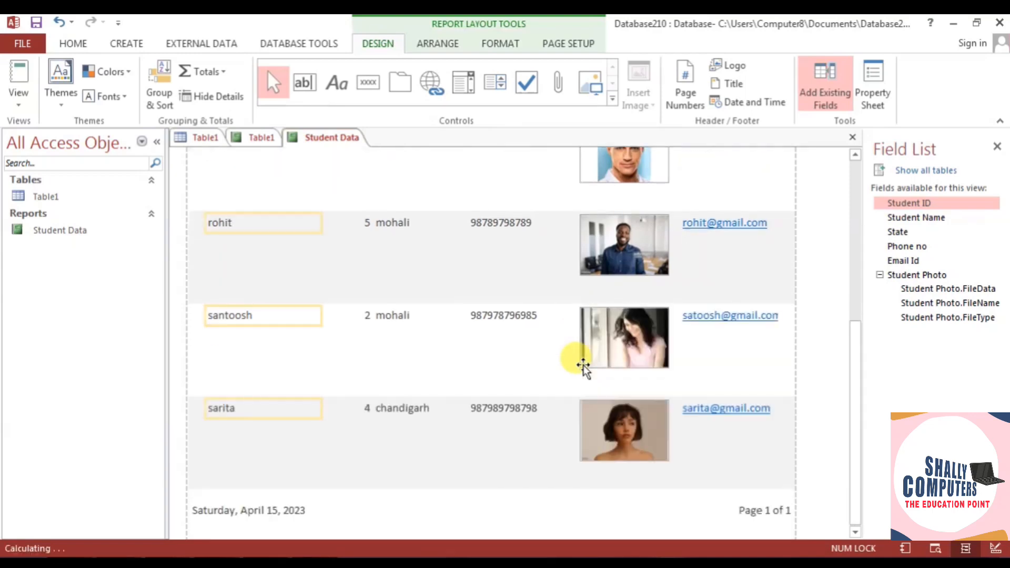
{"action": "left_click", "coordinate": [285, 318]}
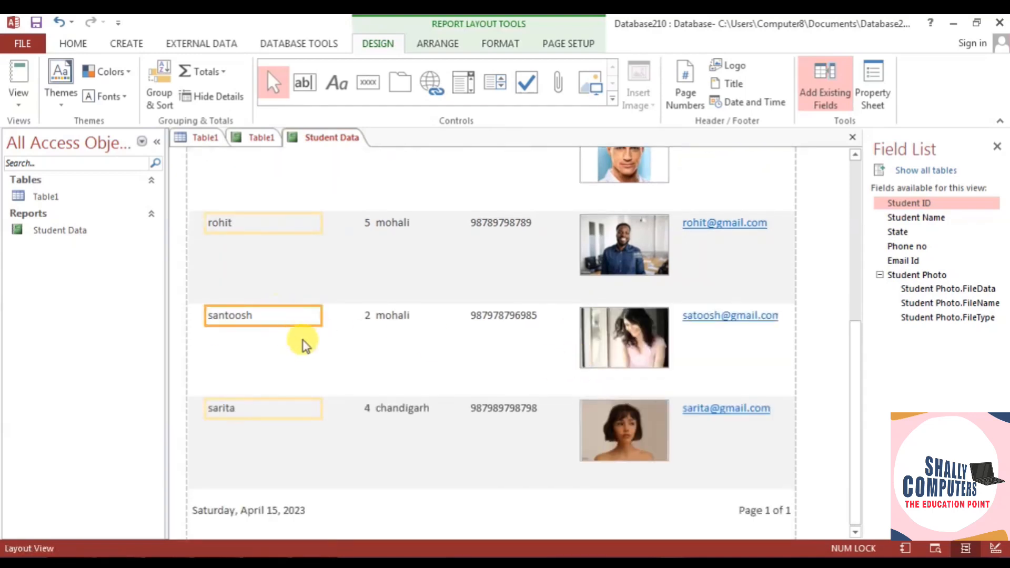
{"action": "scroll", "coordinate": [342, 376], "scroll_direction": "up", "scroll_amount": 5}
{"action": "scroll", "coordinate": [342, 377], "scroll_direction": "up", "scroll_amount": 5}
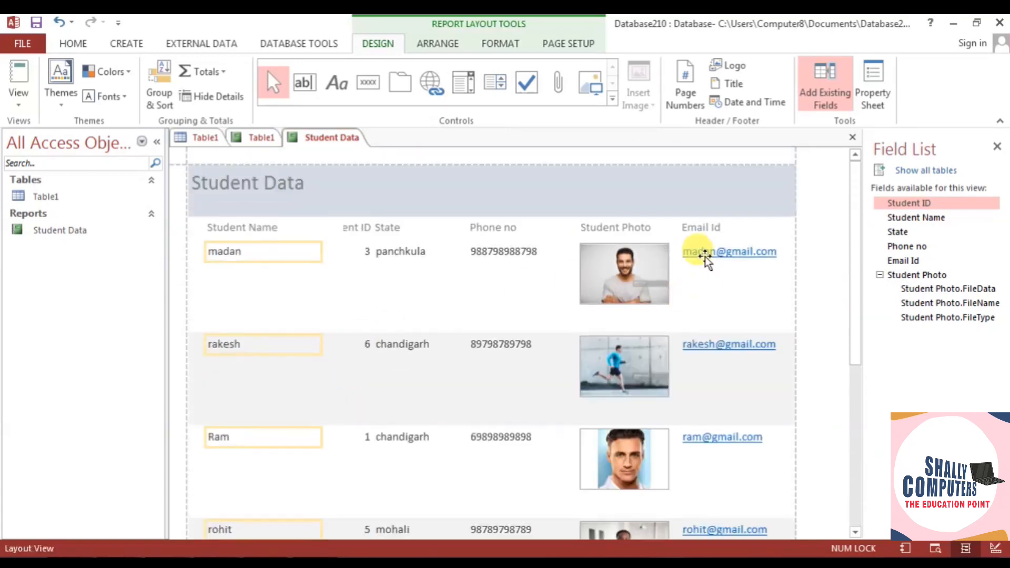
- Narrow the Phone no column in the Student Data report
{"action": "left_click", "coordinate": [503, 252]}
{"action": "left_click", "coordinate": [548, 253]}
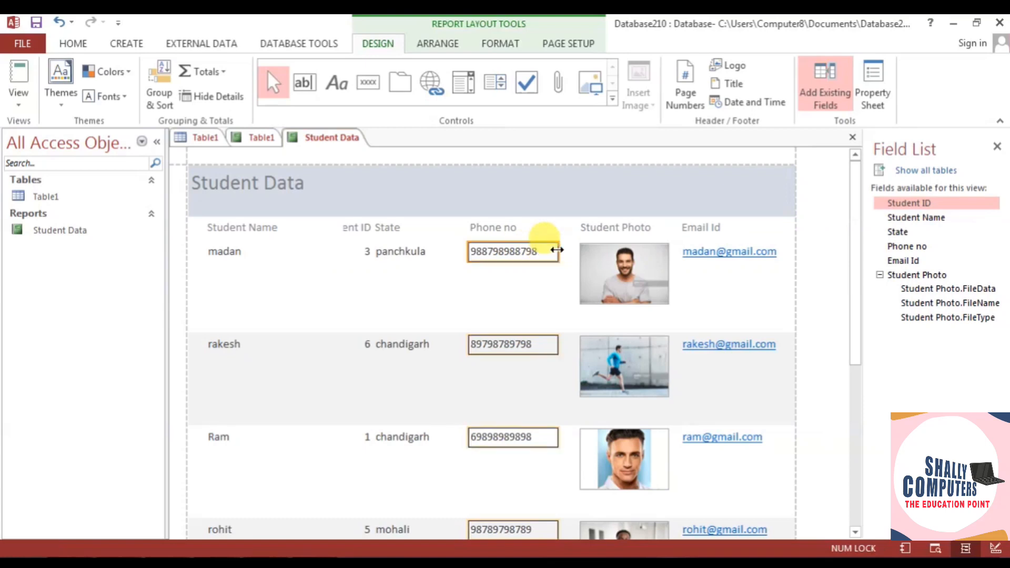
{"action": "left_click_drag", "start_coordinate": [545, 249], "coordinate": [542, 248]}
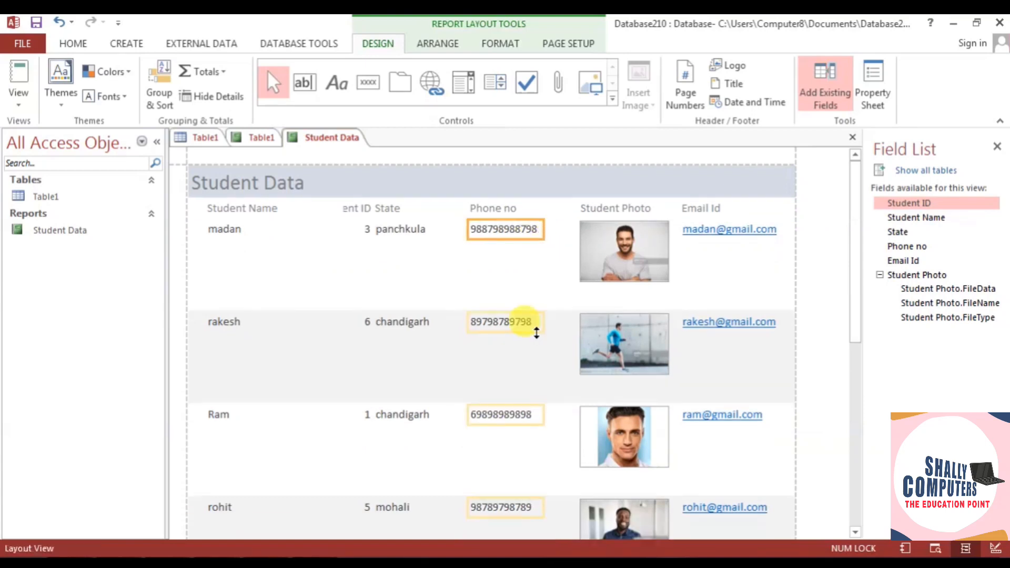
{"action": "scroll", "coordinate": [535, 342], "scroll_direction": "down", "scroll_amount": 2}
{"action": "scroll", "coordinate": [535, 344], "scroll_direction": "up", "scroll_amount": 1}
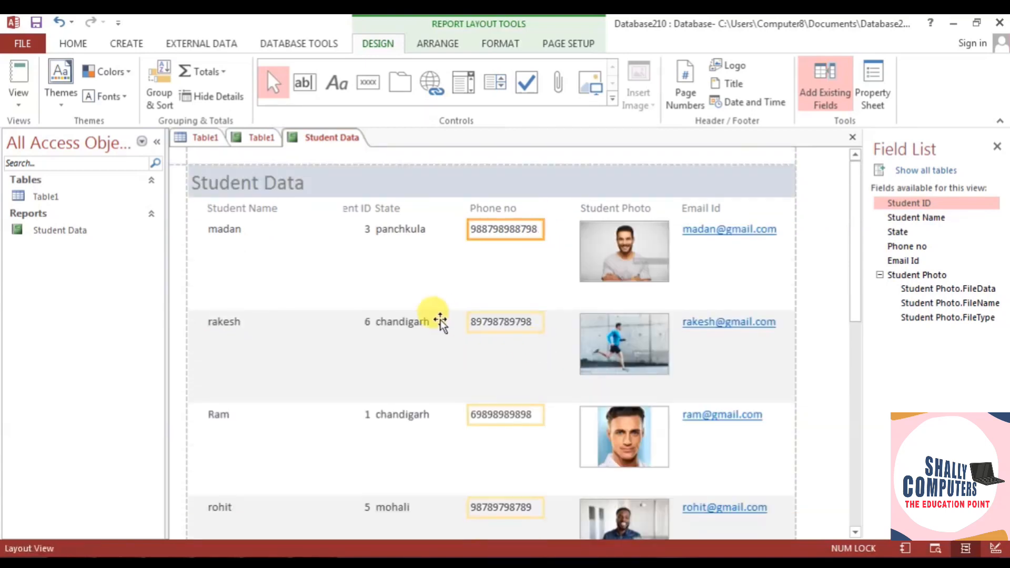
- Widen the Student ID heading to the left and nudge it left so it reads fully
{"action": "left_click", "coordinate": [390, 230]}
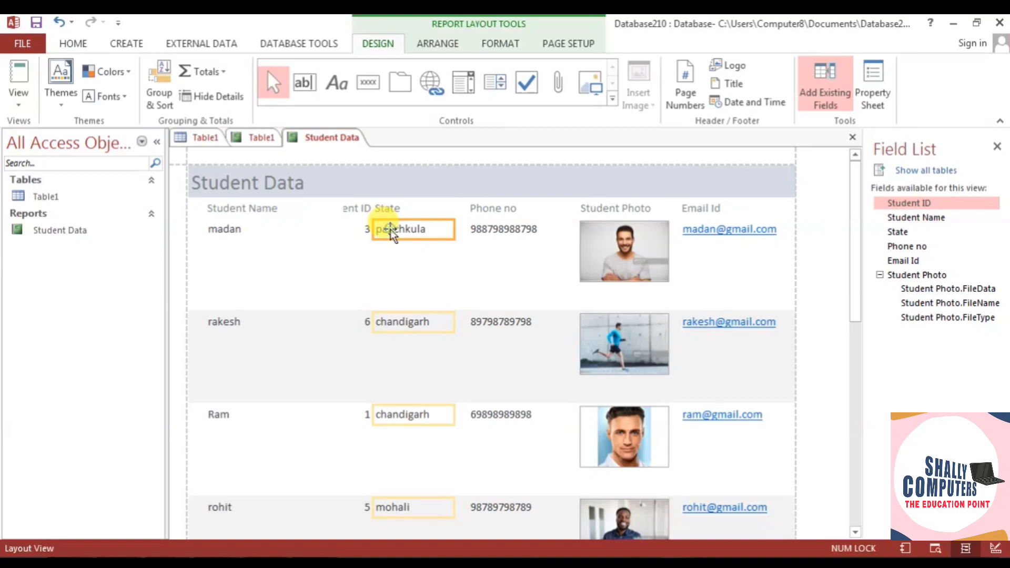
{"action": "left_click", "coordinate": [363, 231]}
{"action": "left_click", "coordinate": [344, 212]}
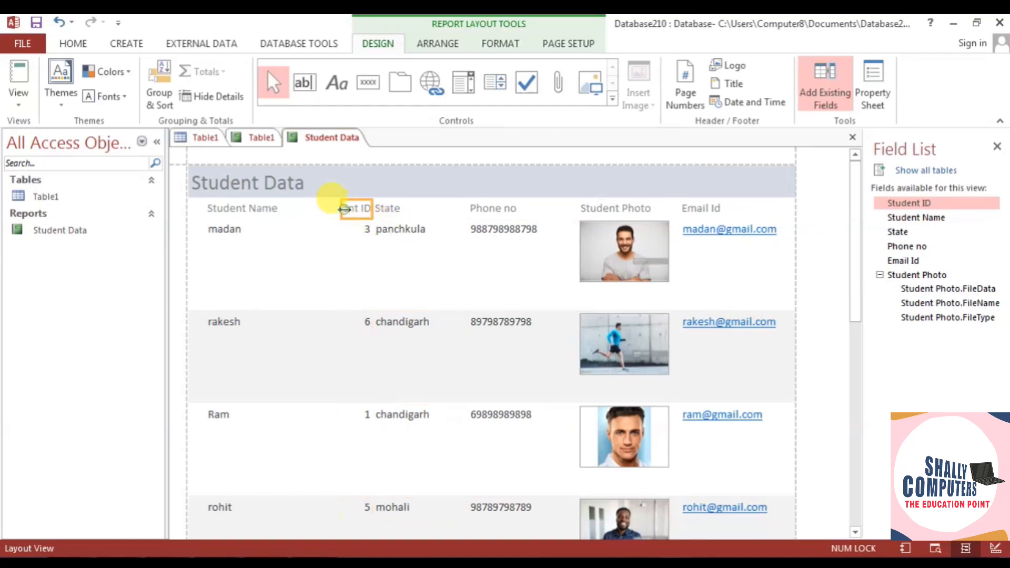
{"action": "left_click_drag", "start_coordinate": [343, 204], "coordinate": [312, 209]}
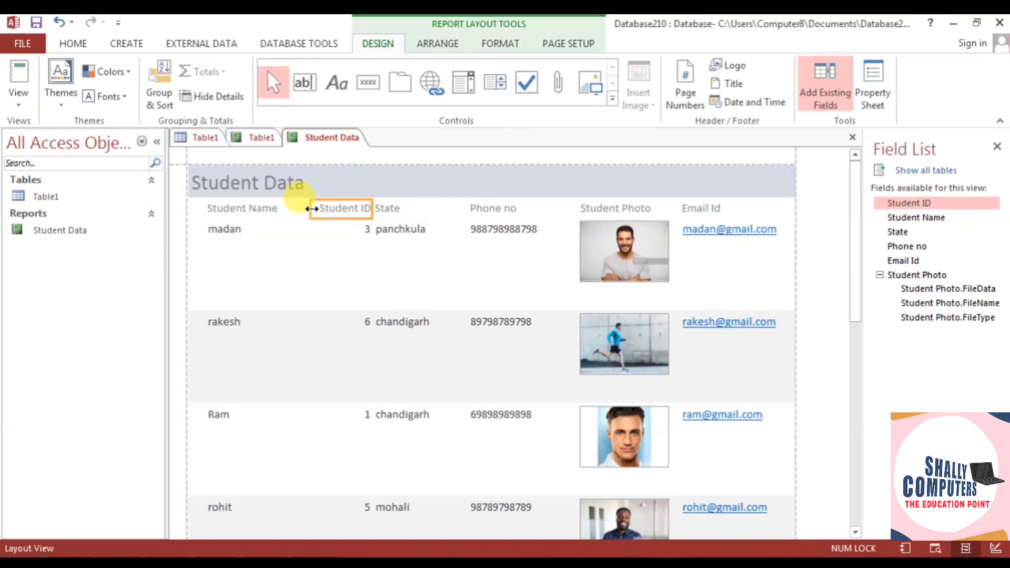
{"action": "left_click", "coordinate": [343, 218]}
{"action": "left_click", "coordinate": [343, 218]}
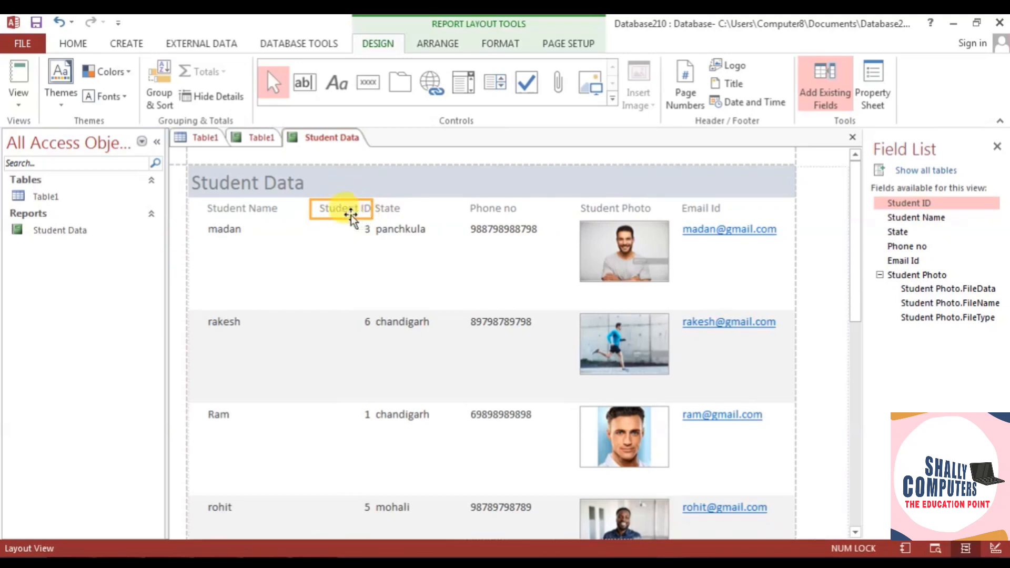
{"action": "key", "text": "Left"}
{"action": "key", "text": "Left"}
{"action": "key", "text": "Left"}
{"action": "key", "text": "Left"}
{"action": "key", "text": "Left"}
{"action": "key", "text": "Left"}
{"action": "key", "text": "Left"}
{"action": "key", "text": "Left"}
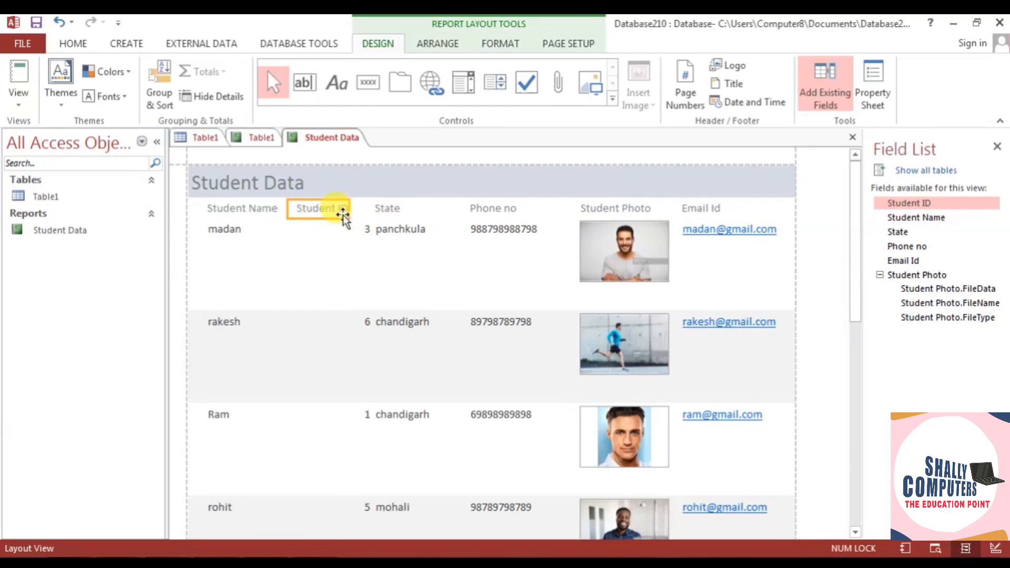
- Move the Student ID values left so they line up under their heading
{"action": "left_click", "coordinate": [362, 235]}
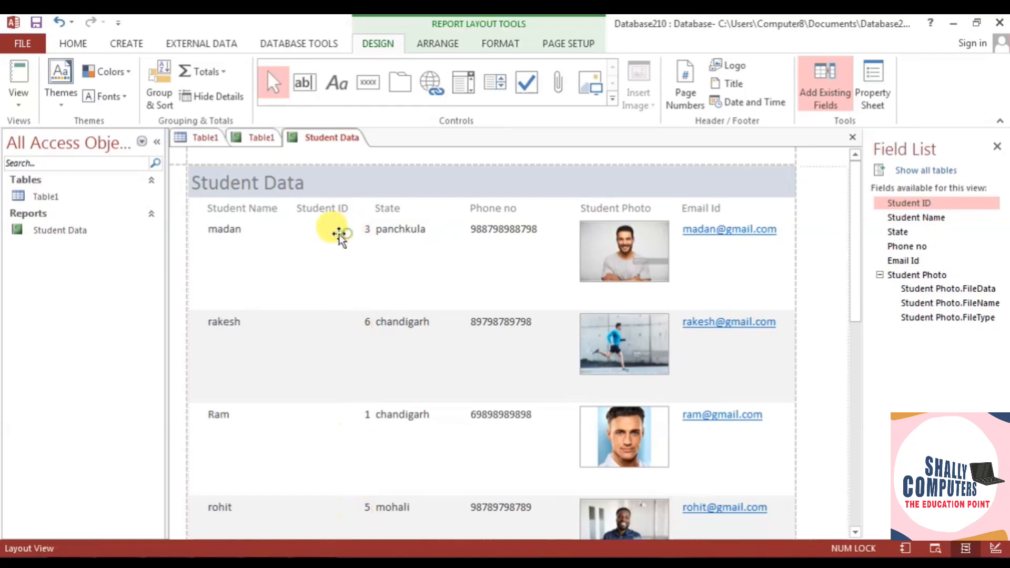
{"action": "left_click_drag", "start_coordinate": [315, 232], "coordinate": [317, 233]}
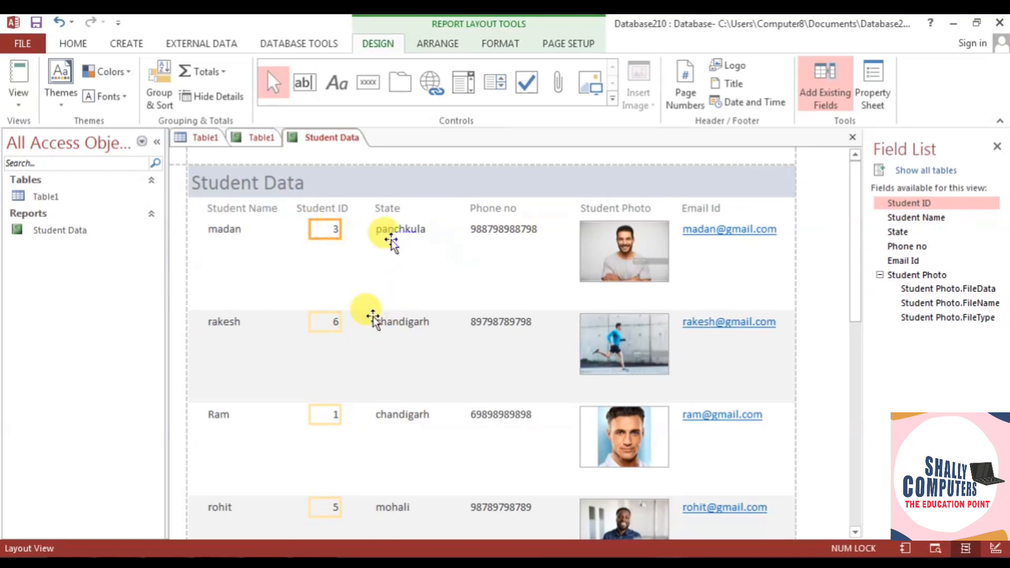
{"action": "left_click", "coordinate": [363, 264]}
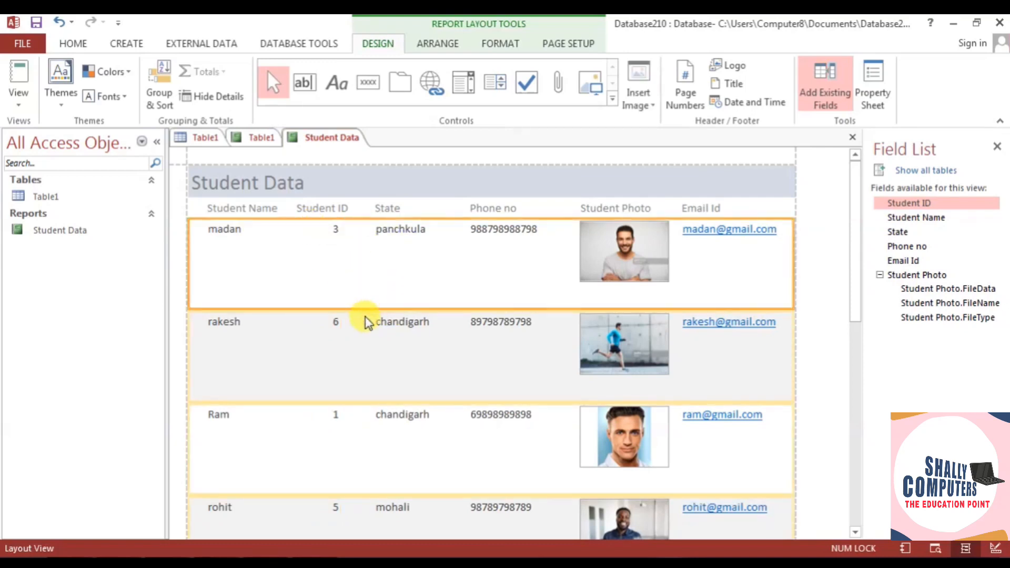
{"action": "scroll", "coordinate": [366, 321], "scroll_direction": "down", "scroll_amount": 1}
{"action": "scroll", "coordinate": [366, 321], "scroll_direction": "down", "scroll_amount": 4}
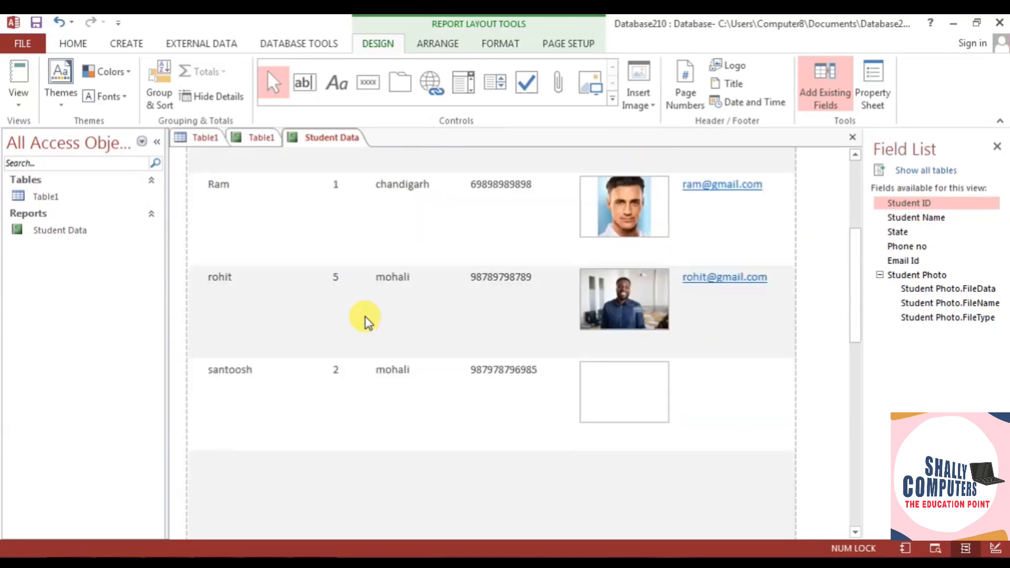
{"action": "scroll", "coordinate": [367, 321], "scroll_direction": "up", "scroll_amount": 5}
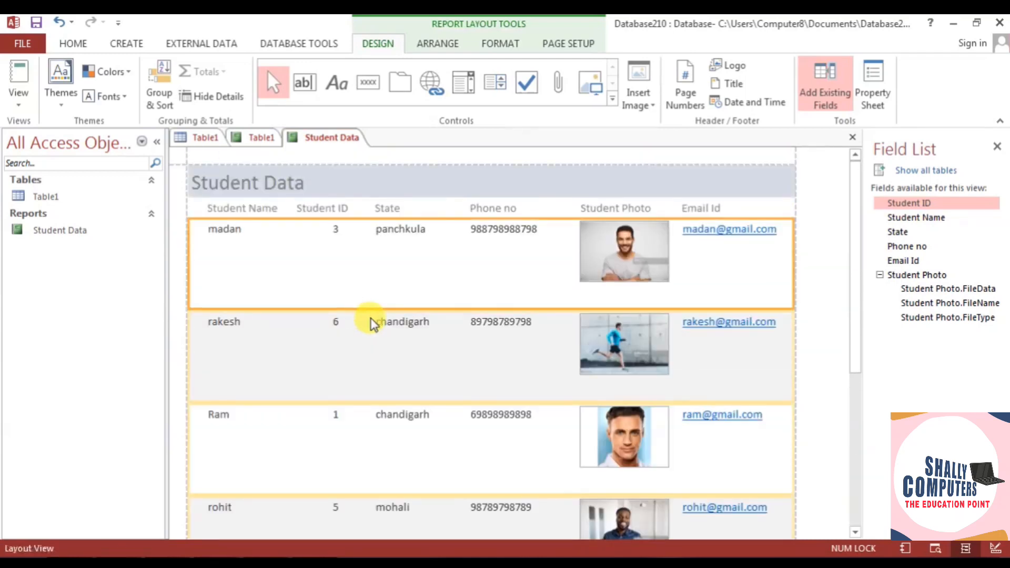
- Make the Student Photo cells taller and apply the green Office theme to the report
{"action": "left_click", "coordinate": [652, 277]}
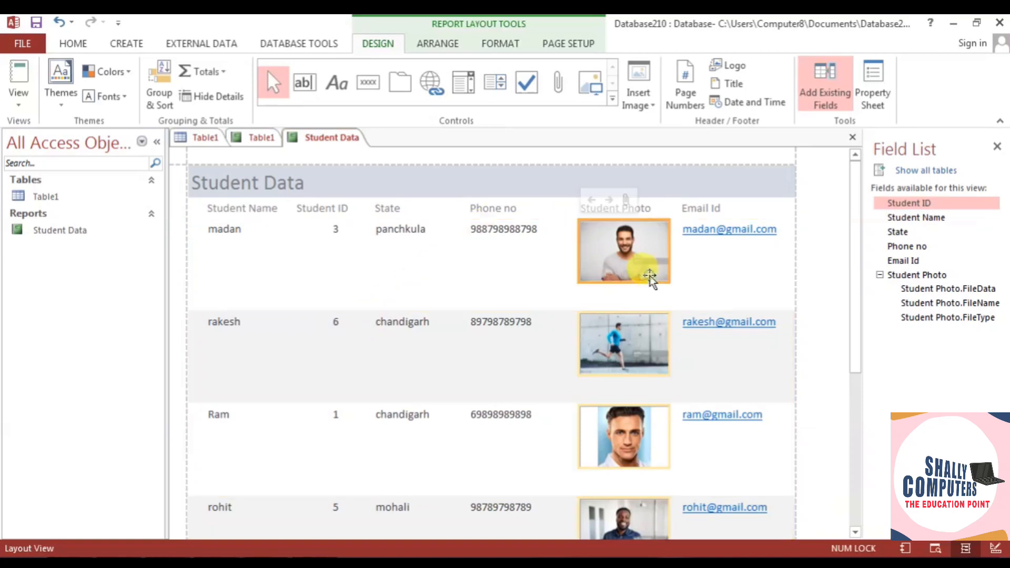
{"action": "mouse_move", "coordinate": [625, 283]}
{"action": "left_mouse_down"}
{"action": "mouse_move", "coordinate": [625, 298]}
{"action": "mouse_move", "coordinate": [626, 289]}
{"action": "left_mouse_up"}
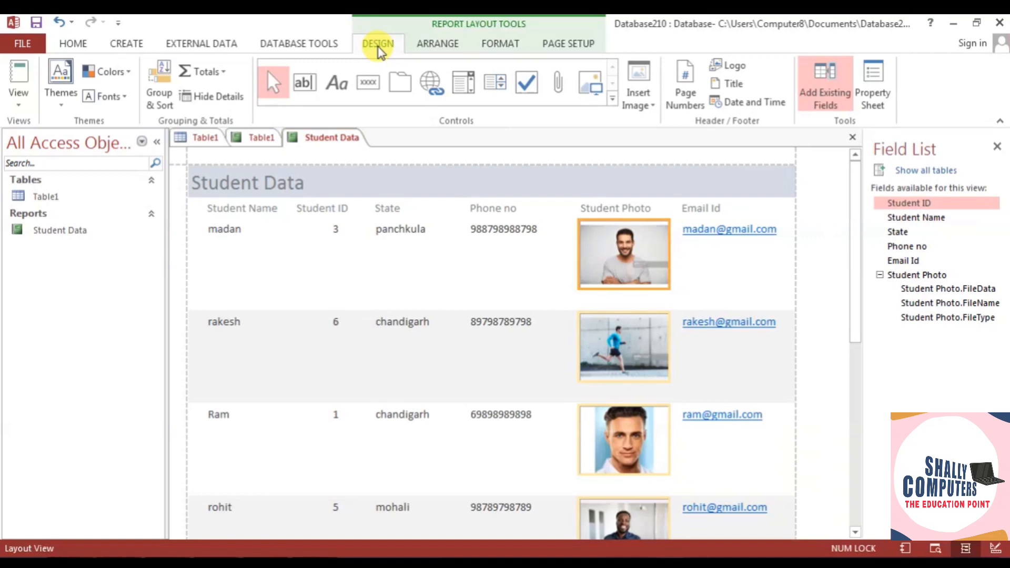
{"action": "left_click", "coordinate": [59, 88]}
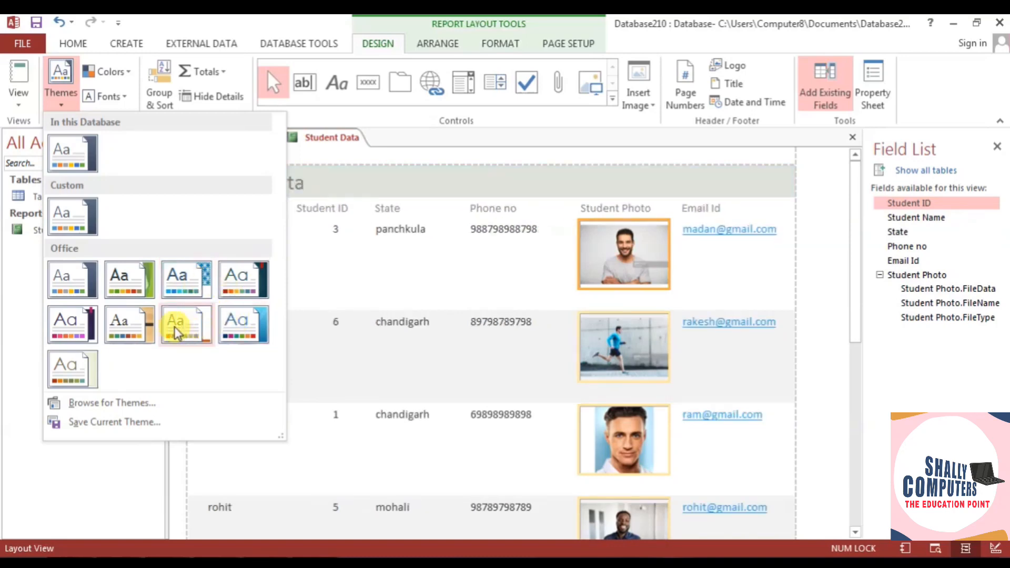
{"action": "left_click", "coordinate": [124, 291]}
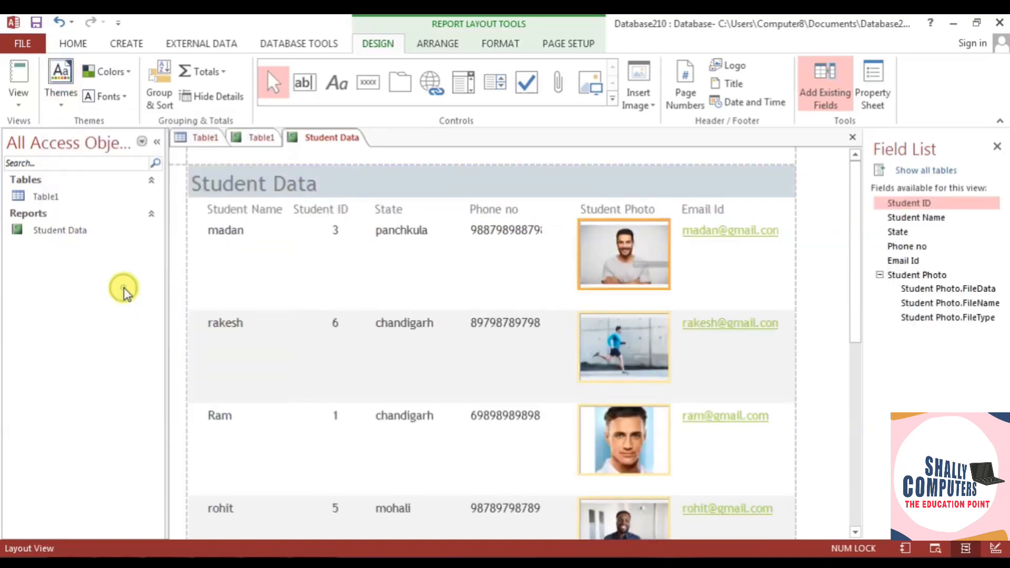
{"action": "left_click", "coordinate": [23, 96]}
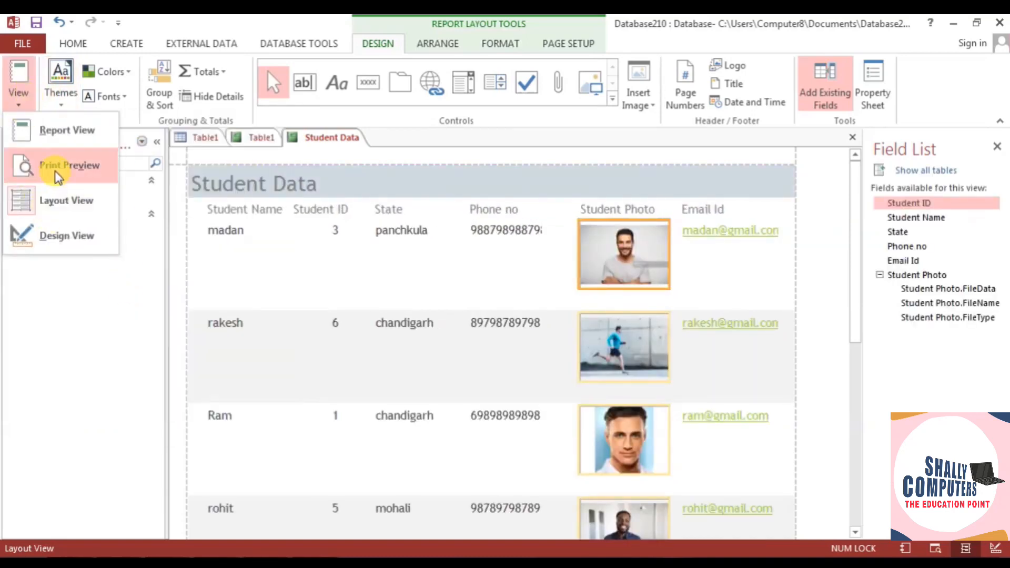
- View the themed Student Data report in Report View, scrolling through all records
{"action": "left_click", "coordinate": [58, 132]}
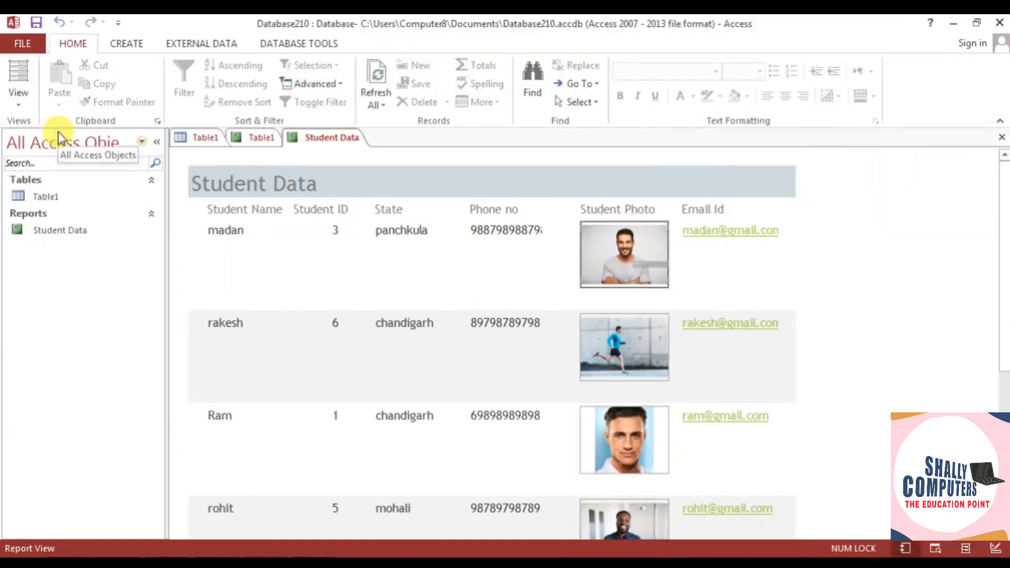
{"action": "scroll", "coordinate": [516, 371], "scroll_direction": "down", "scroll_amount": 4}
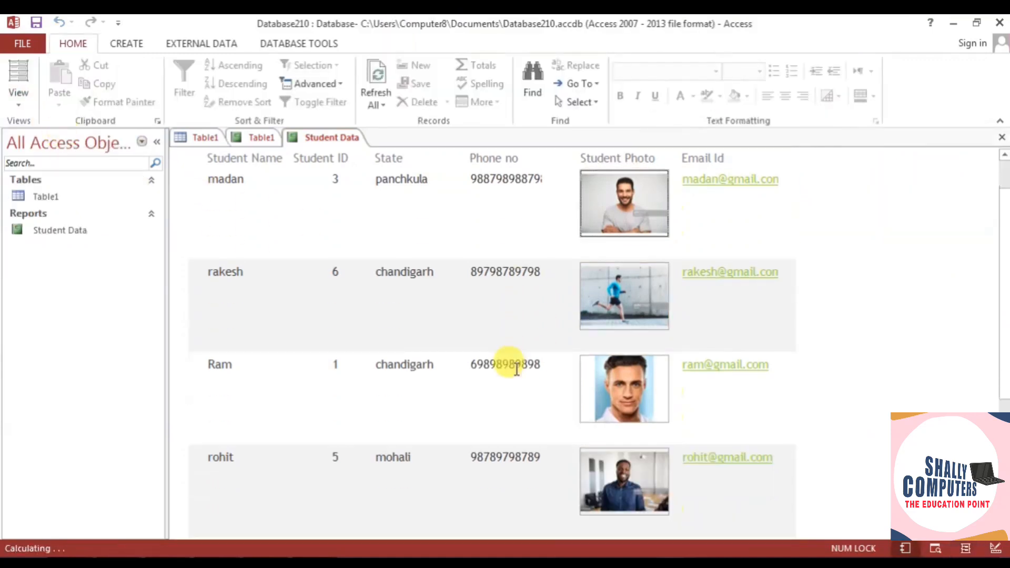
{"action": "scroll", "coordinate": [516, 370], "scroll_direction": "down", "scroll_amount": 3}
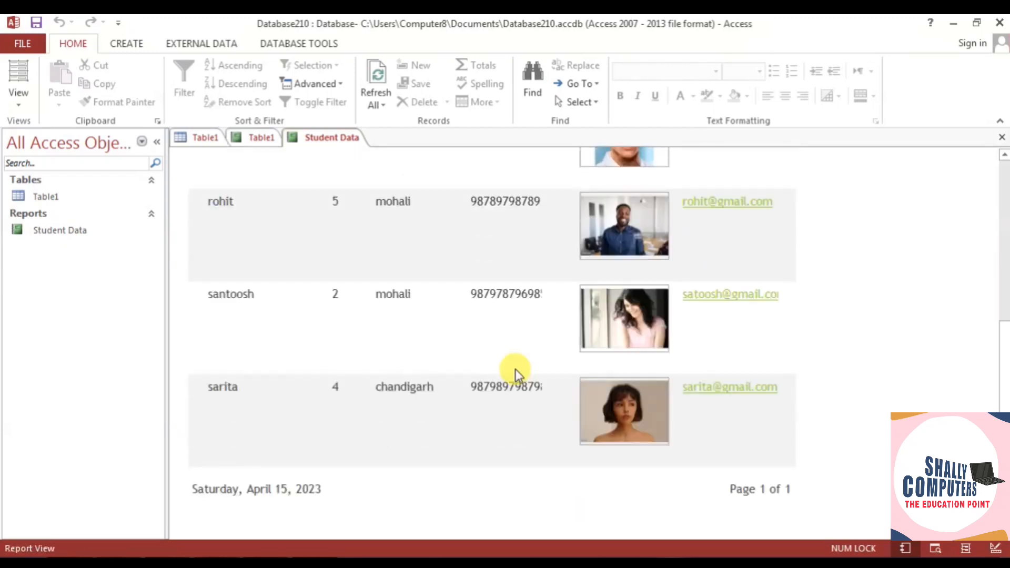
{"action": "scroll", "coordinate": [516, 371], "scroll_direction": "up", "scroll_amount": 3}
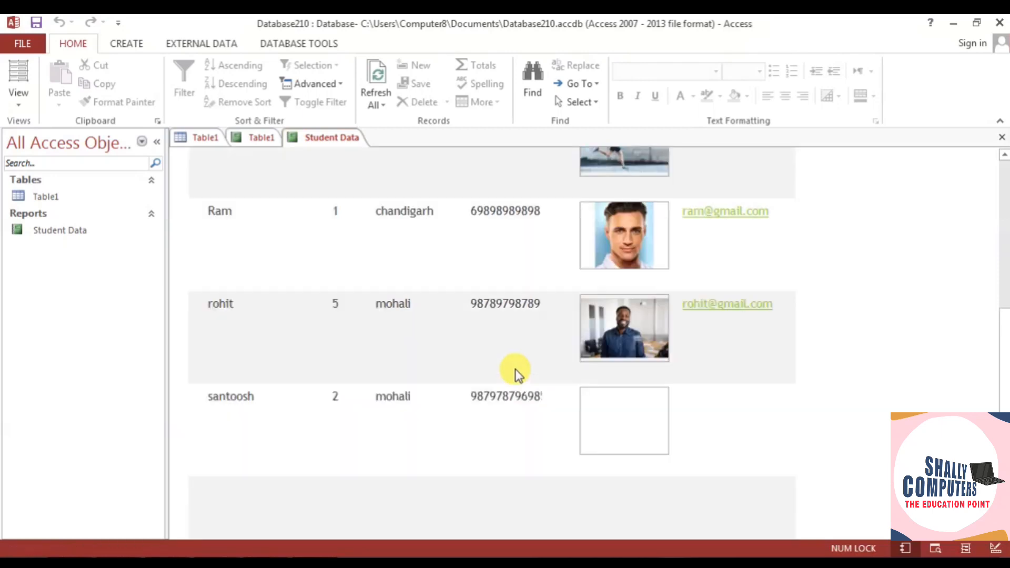
{"action": "left_click", "coordinate": [14, 43]}
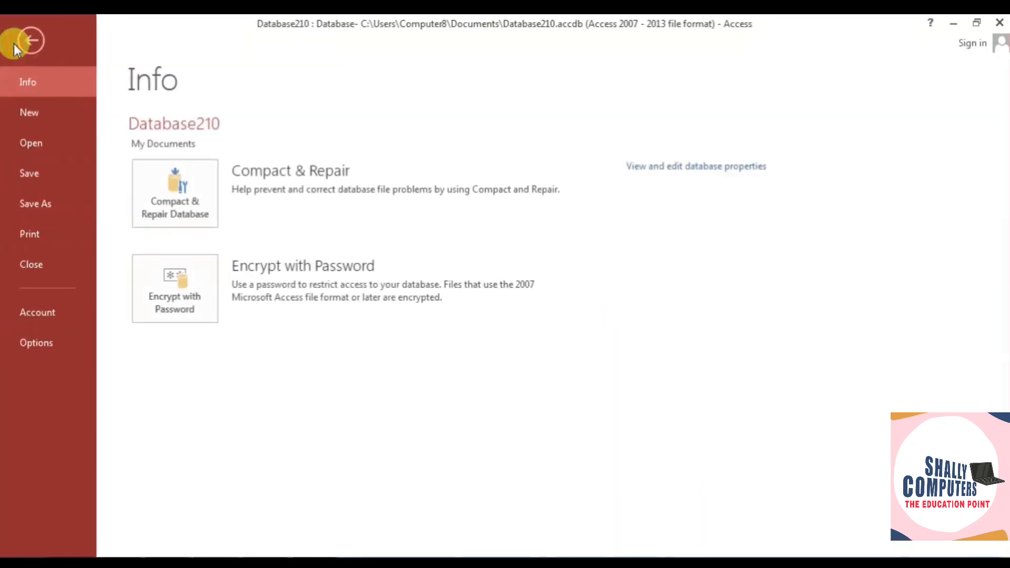
{"action": "left_click", "coordinate": [14, 42]}
- Check the Student Data report in Print Preview, then close the preview
{"action": "left_click", "coordinate": [21, 103]}
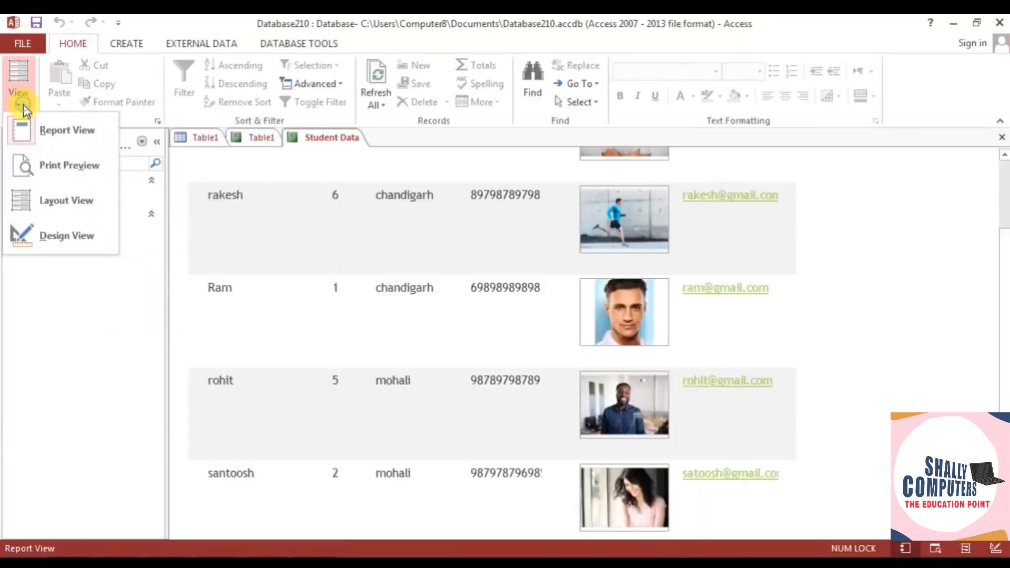
{"action": "left_click", "coordinate": [46, 173]}
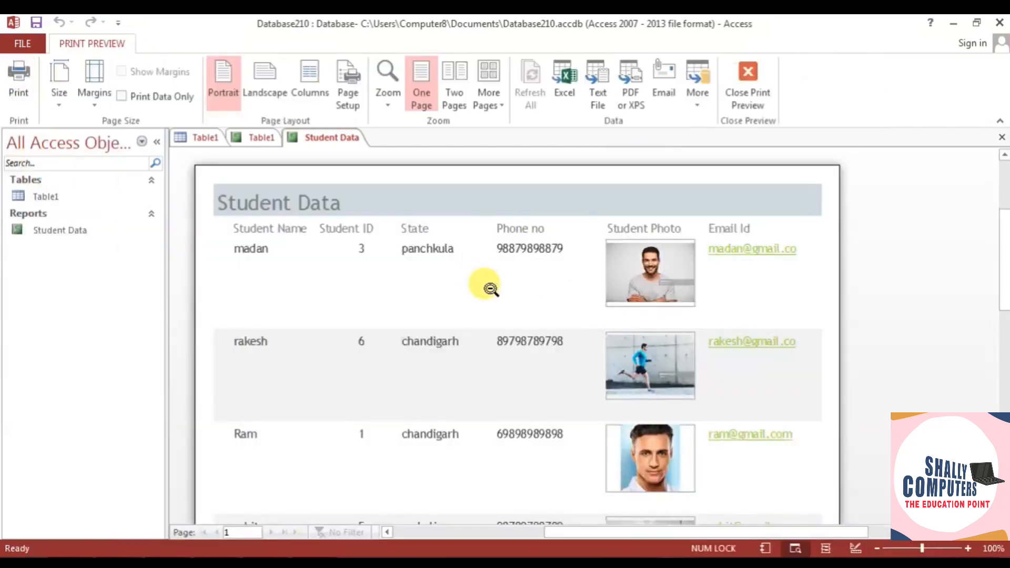
{"action": "scroll", "coordinate": [484, 286], "scroll_direction": "down", "scroll_amount": 1}
{"action": "scroll", "coordinate": [484, 289], "scroll_direction": "down", "scroll_amount": 6}
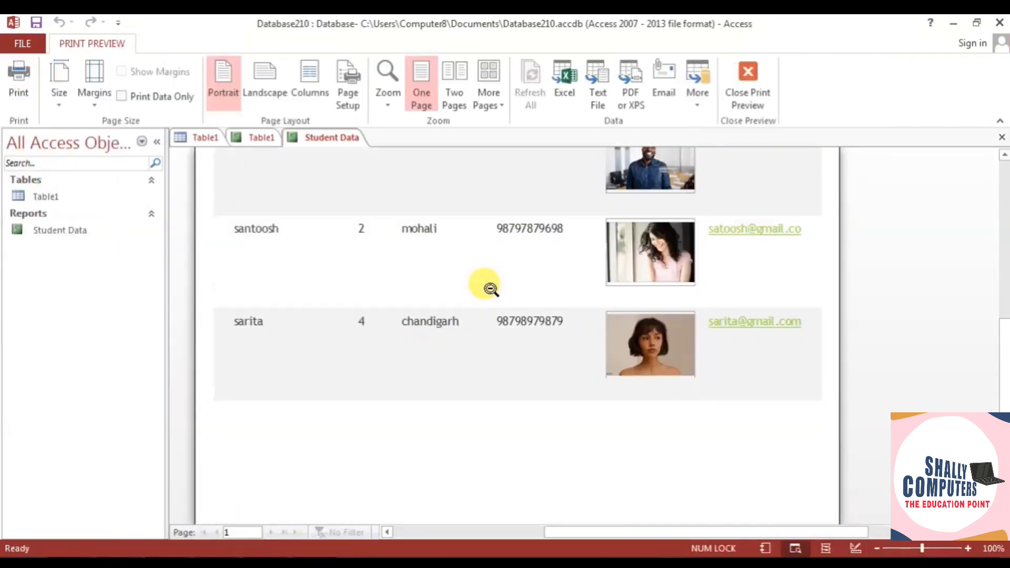
{"action": "scroll", "coordinate": [485, 288], "scroll_direction": "up", "scroll_amount": 7}
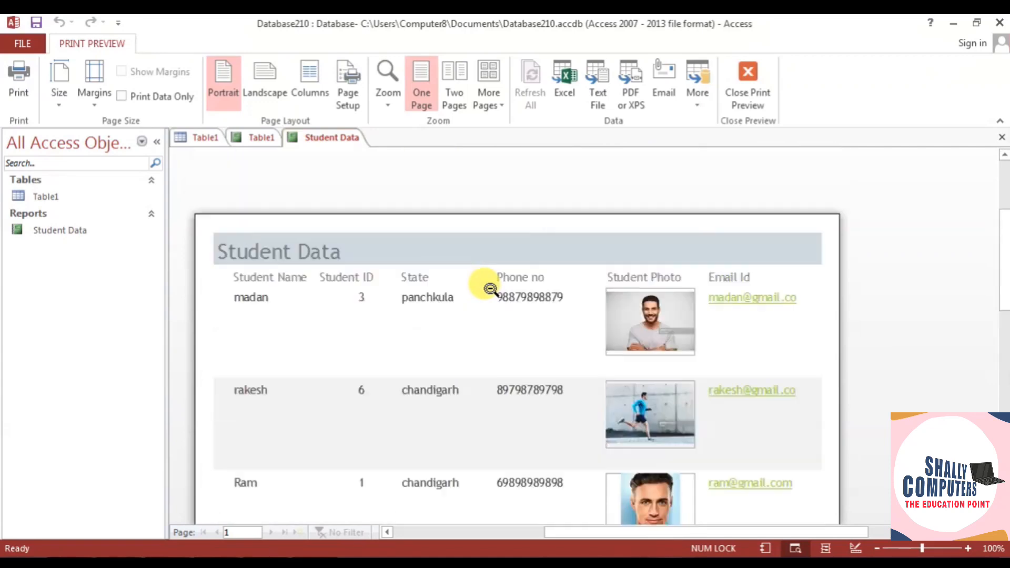
{"action": "left_click", "coordinate": [744, 76]}
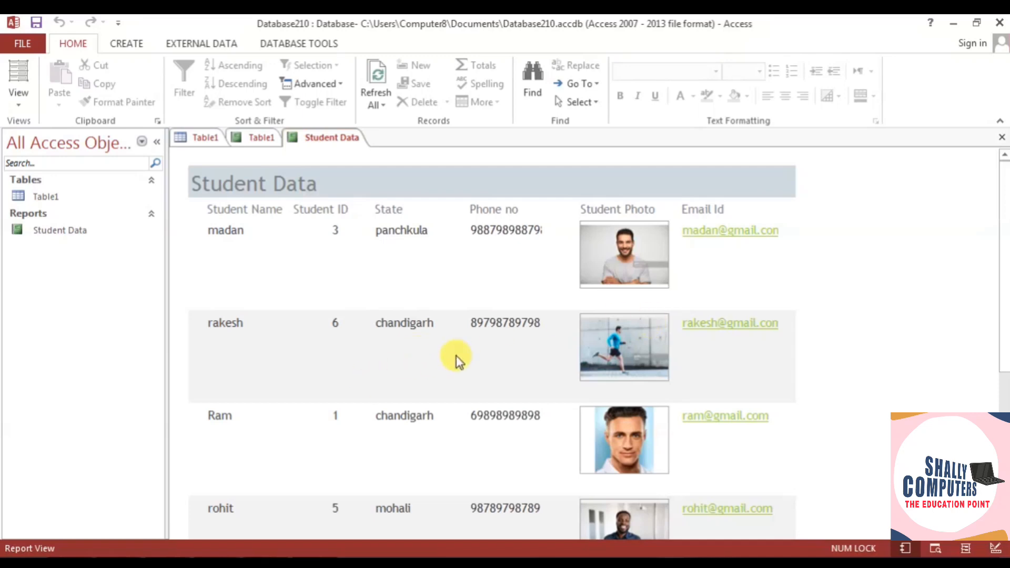
- Save the Student Data report and return to the Table1 datasheet
{"action": "right_click", "coordinate": [316, 138]}
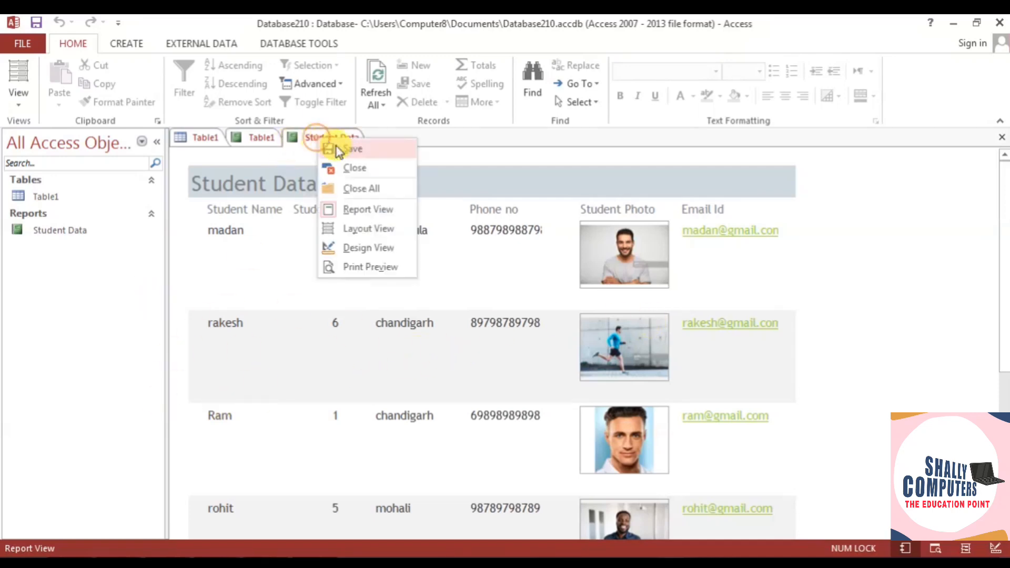
{"action": "left_click", "coordinate": [339, 149]}
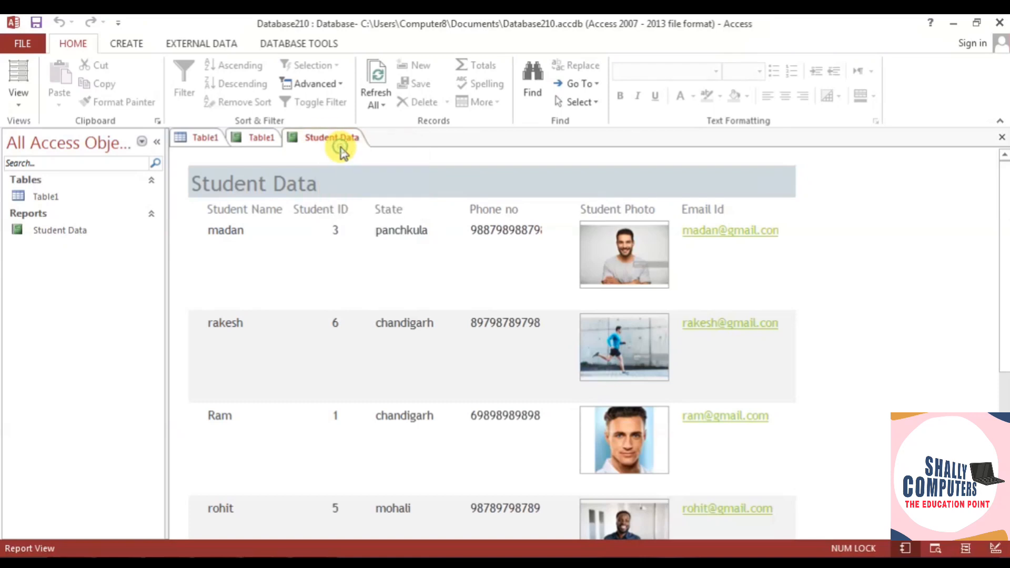
{"action": "left_click", "coordinate": [262, 140]}
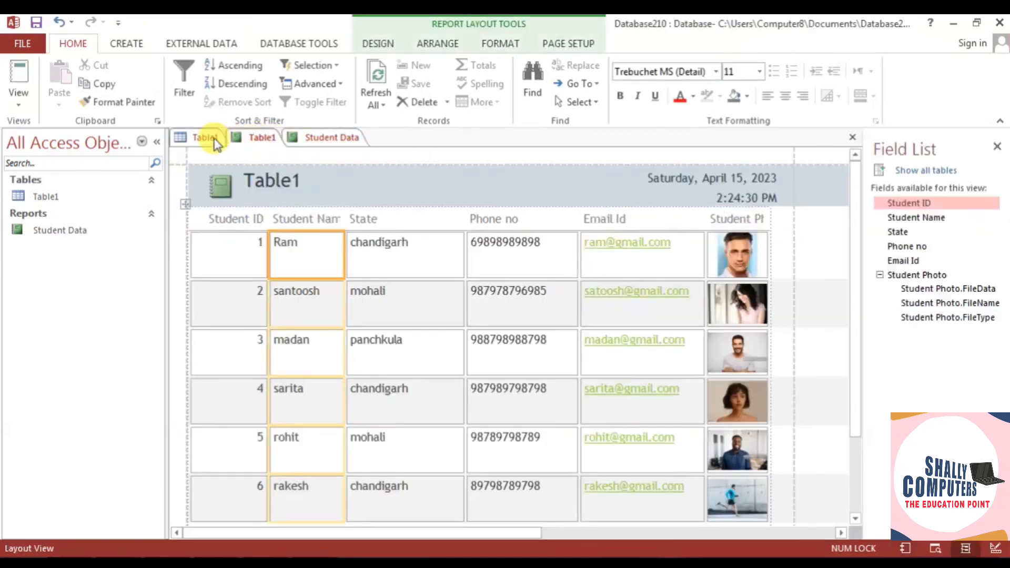
{"action": "left_click", "coordinate": [203, 137]}
{"action": "left_click", "coordinate": [119, 45]}
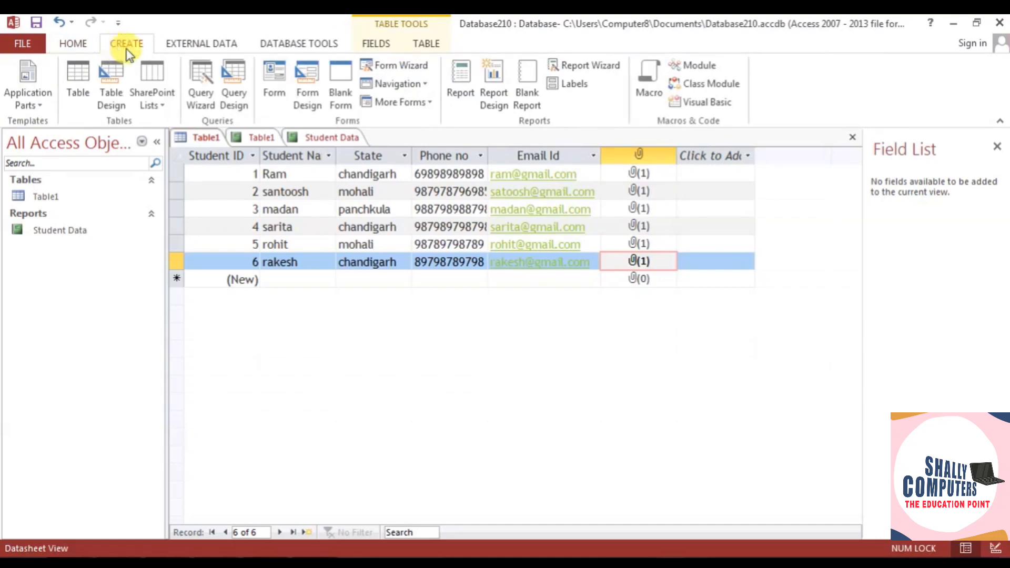
- Create a form from Table1 in Design View and extend the Detail area below Student Photo
{"action": "left_click", "coordinate": [273, 80]}
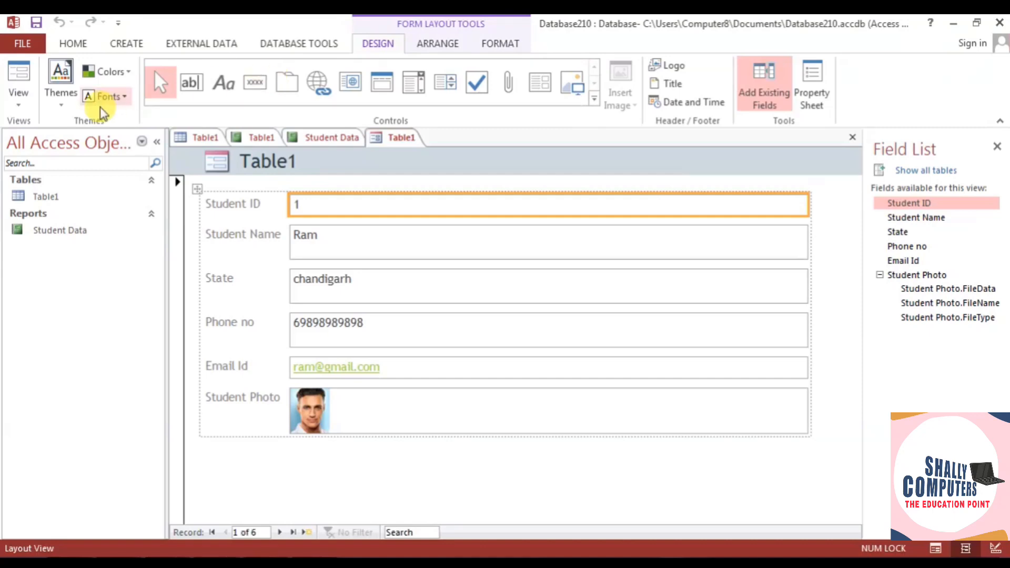
{"action": "left_click", "coordinate": [19, 97]}
{"action": "left_click", "coordinate": [48, 199]}
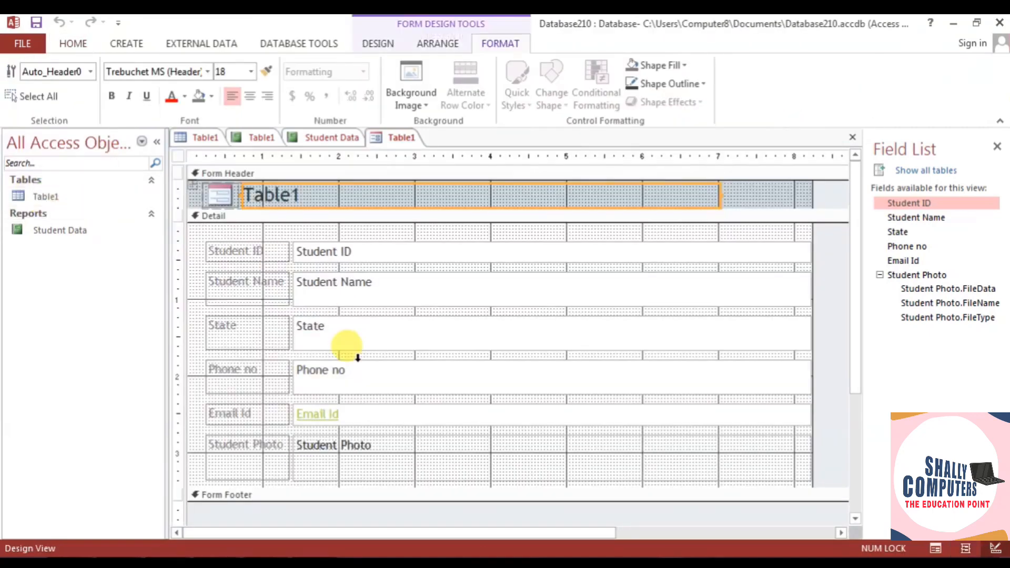
{"action": "scroll", "coordinate": [357, 357], "scroll_direction": "down", "scroll_amount": 3}
{"action": "left_click_drag", "start_coordinate": [361, 424], "coordinate": [349, 453]}
{"action": "left_click_drag", "start_coordinate": [351, 409], "coordinate": [351, 456]}
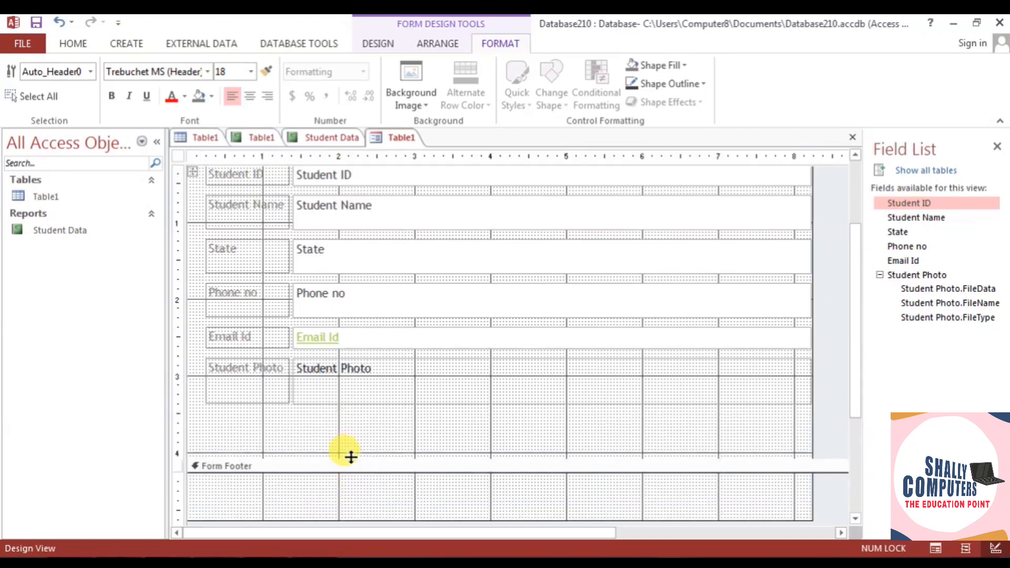
- Draw a tab control below Student Photo, then delete it as unwanted
{"action": "left_click", "coordinate": [125, 44]}
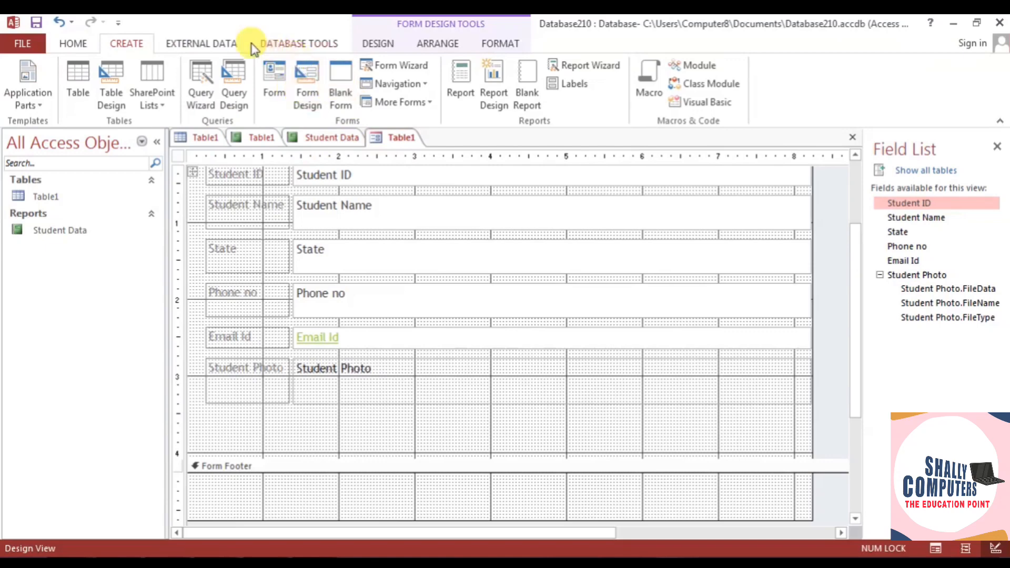
{"action": "left_click", "coordinate": [199, 41]}
{"action": "left_click", "coordinate": [284, 46]}
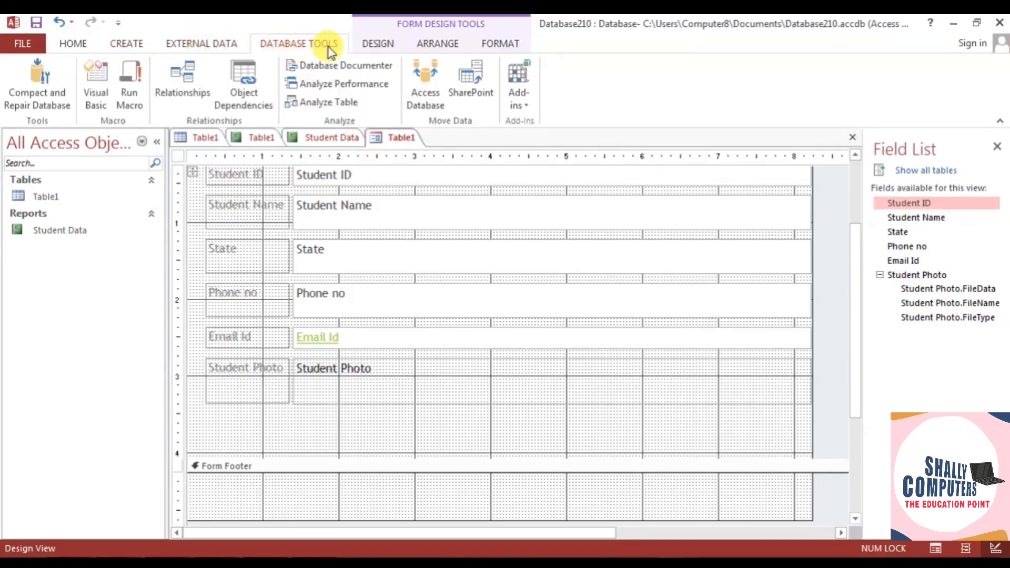
{"action": "left_click", "coordinate": [374, 45]}
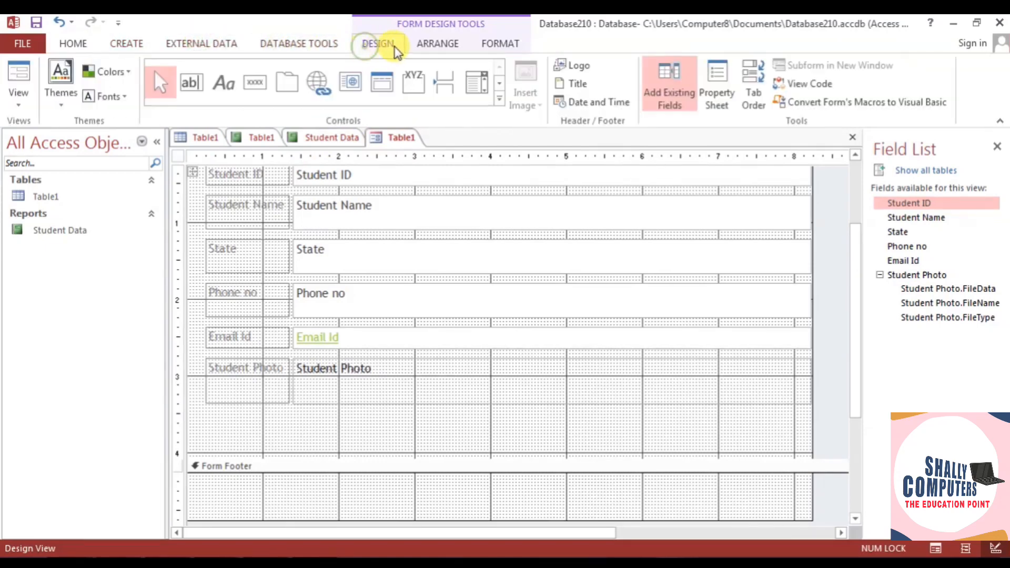
{"action": "left_click", "coordinate": [285, 82]}
{"action": "mouse_move", "coordinate": [270, 413]}
{"action": "left_mouse_down"}
{"action": "mouse_move", "coordinate": [305, 445]}
{"action": "mouse_move", "coordinate": [289, 443]}
{"action": "left_mouse_up"}
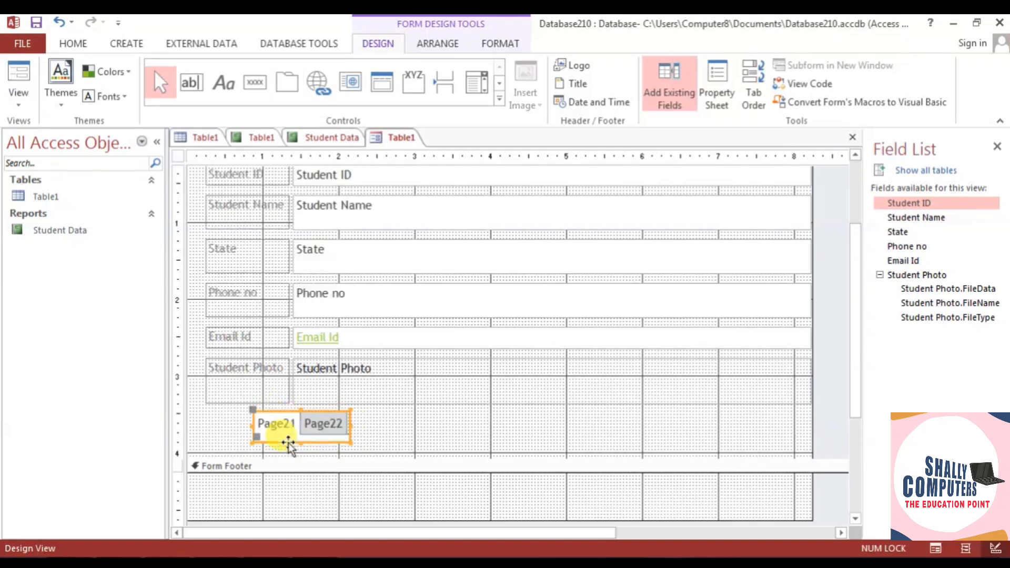
{"action": "key", "text": "Delete"}
{"action": "left_click", "coordinate": [256, 83]}
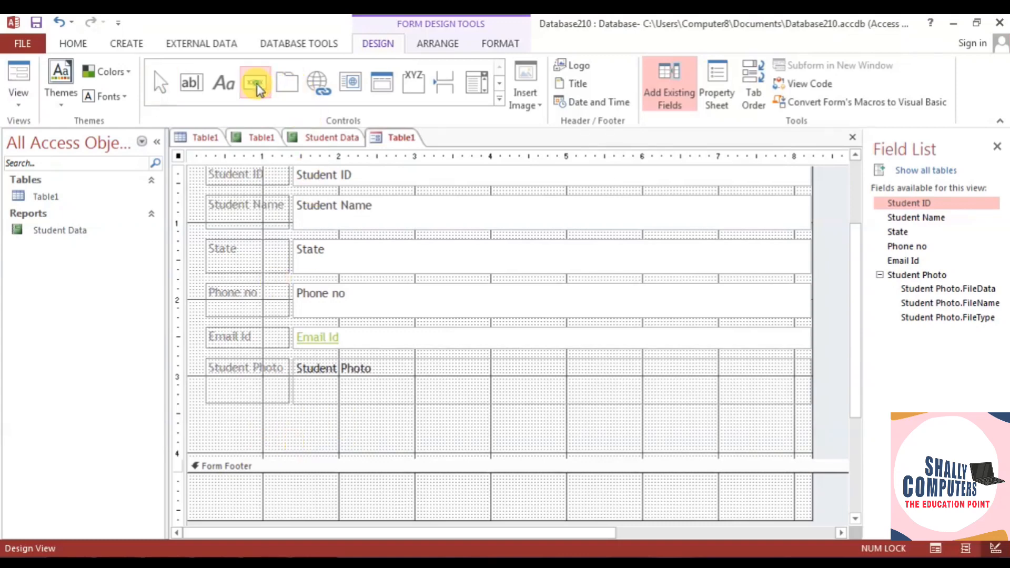
- Add a Go To First Record picture button below Student Photo
{"action": "left_click_drag", "start_coordinate": [269, 421], "coordinate": [297, 449]}
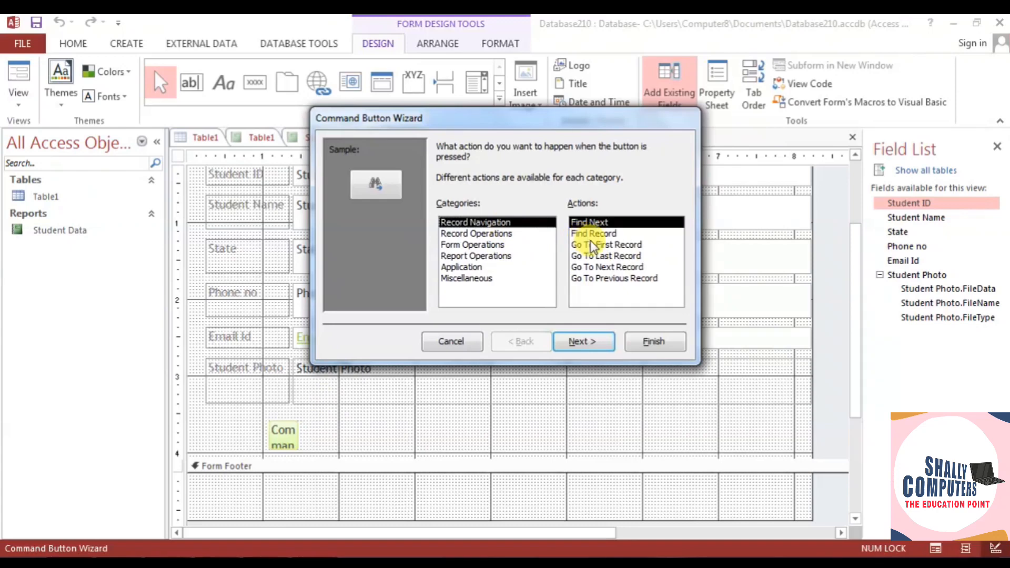
{"action": "left_click", "coordinate": [595, 234]}
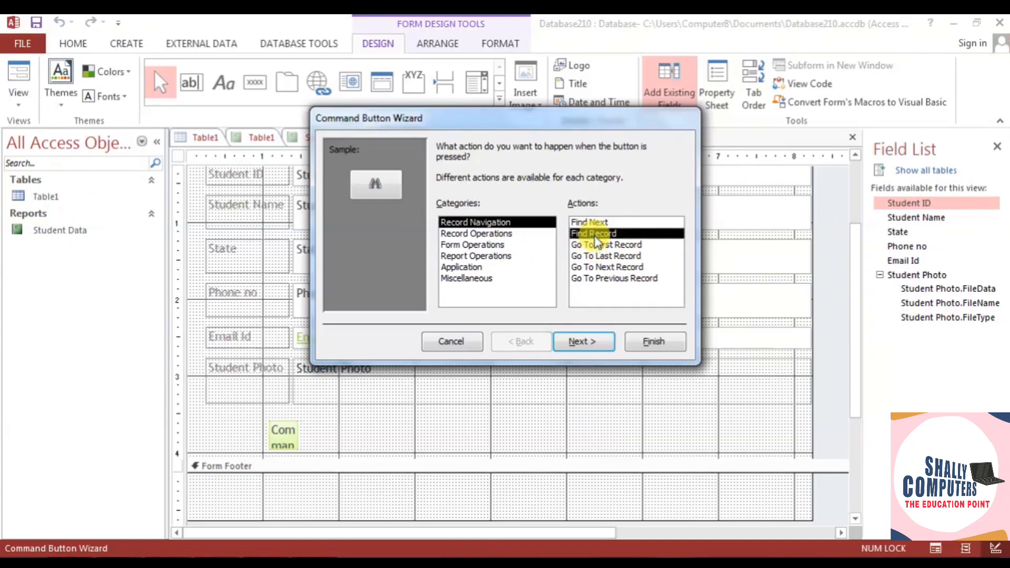
{"action": "left_click", "coordinate": [596, 245]}
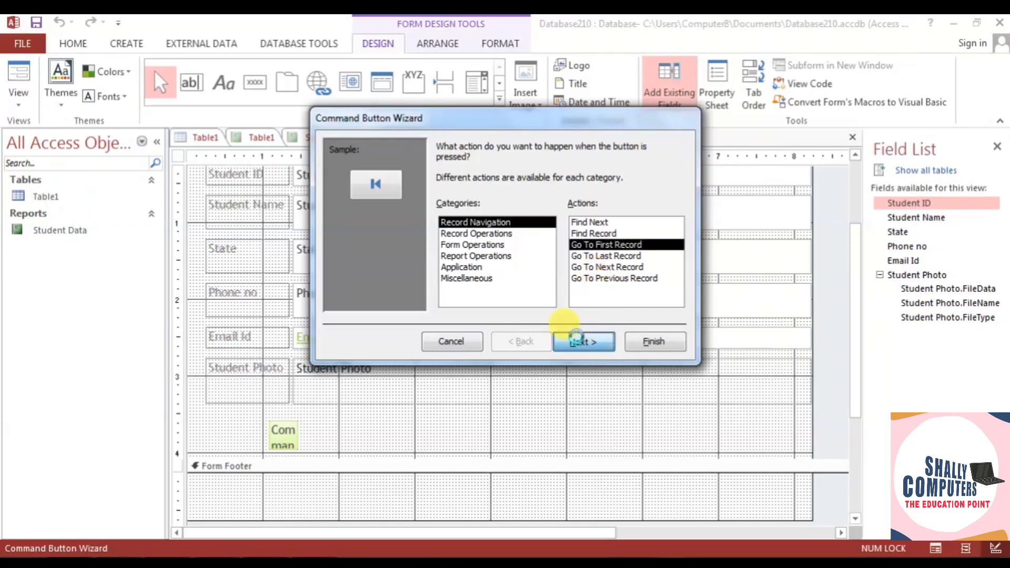
{"action": "left_click", "coordinate": [601, 347]}
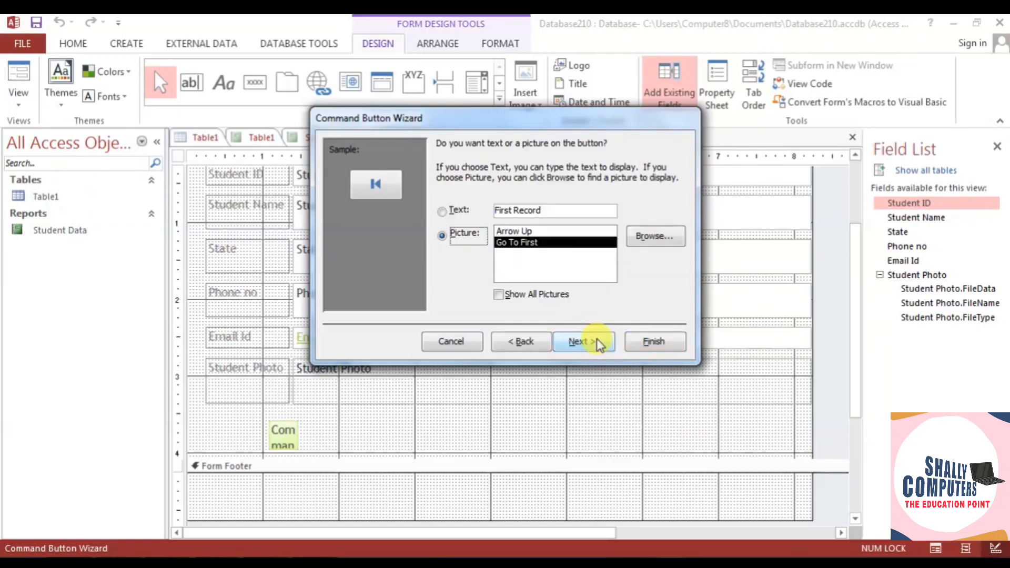
{"action": "left_click", "coordinate": [597, 342]}
{"action": "left_click", "coordinate": [651, 342]}
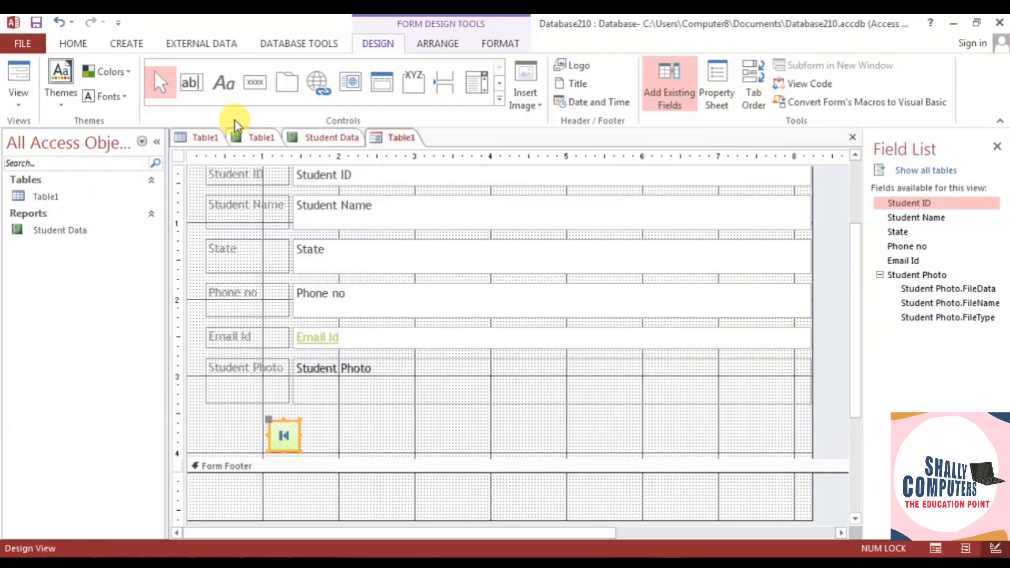
- Add a Go To Last Record picture button beside the first-record button
{"action": "left_click", "coordinate": [255, 82]}
{"action": "left_click_drag", "start_coordinate": [312, 424], "coordinate": [342, 453]}
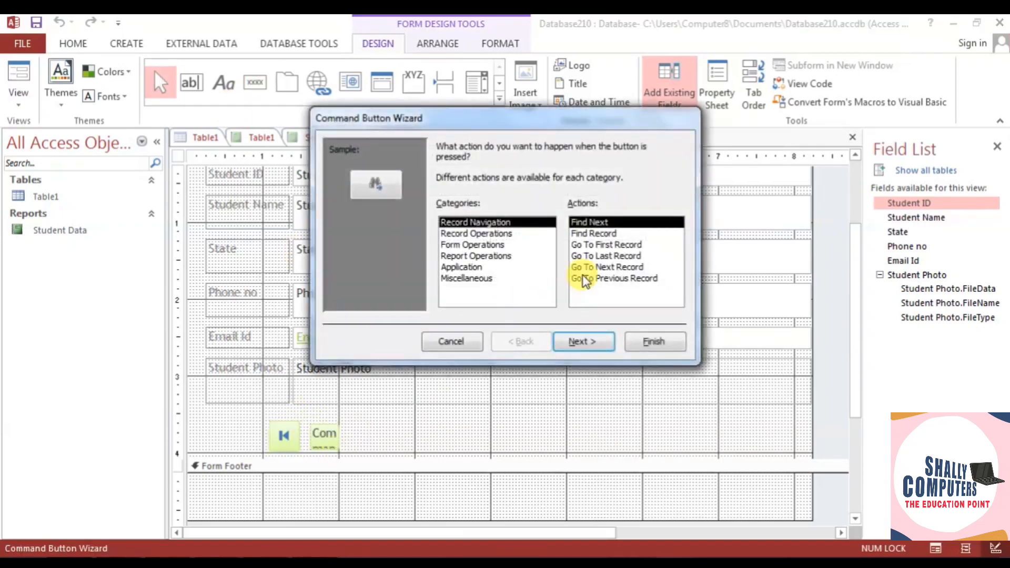
{"action": "left_click", "coordinate": [605, 257]}
{"action": "left_click", "coordinate": [598, 349]}
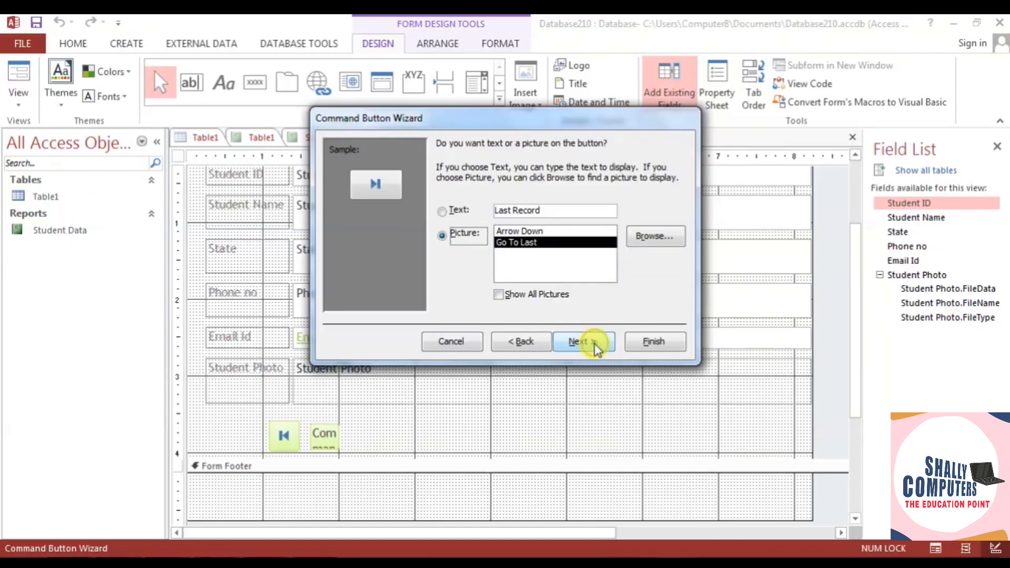
{"action": "left_click", "coordinate": [592, 343]}
{"action": "left_click", "coordinate": [644, 343]}
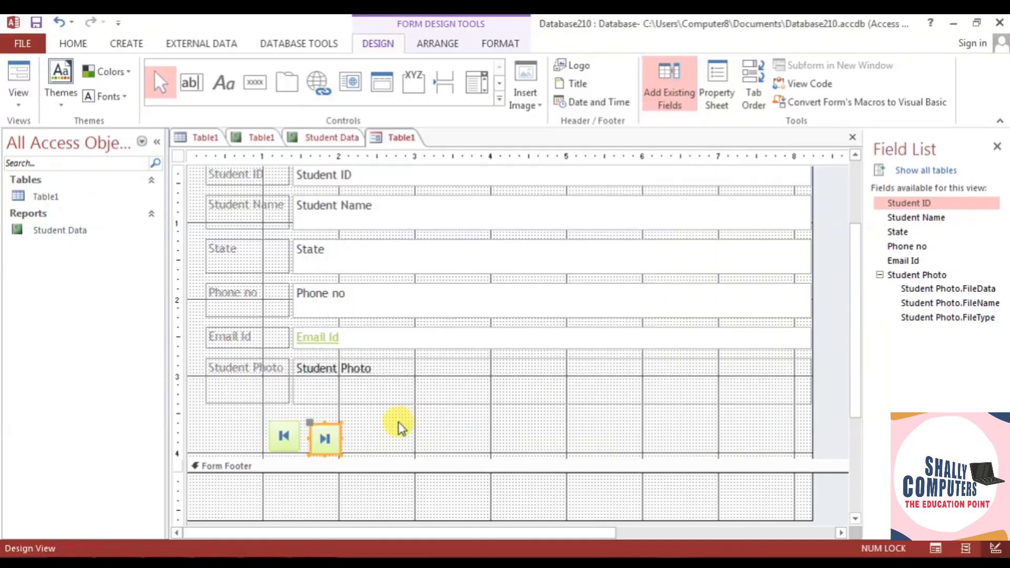
{"action": "left_click", "coordinate": [394, 428]}
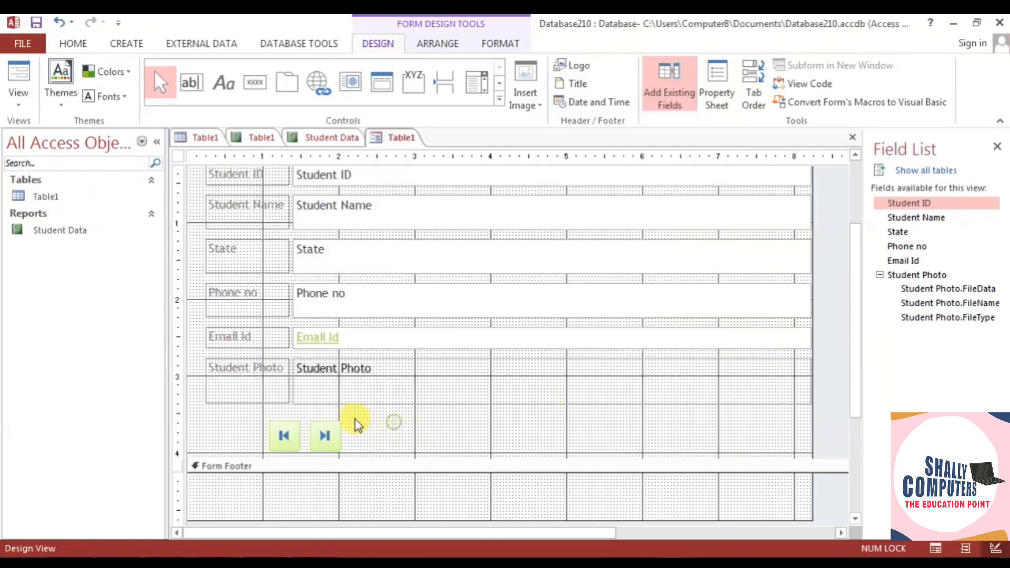
{"action": "left_click", "coordinate": [255, 82]}
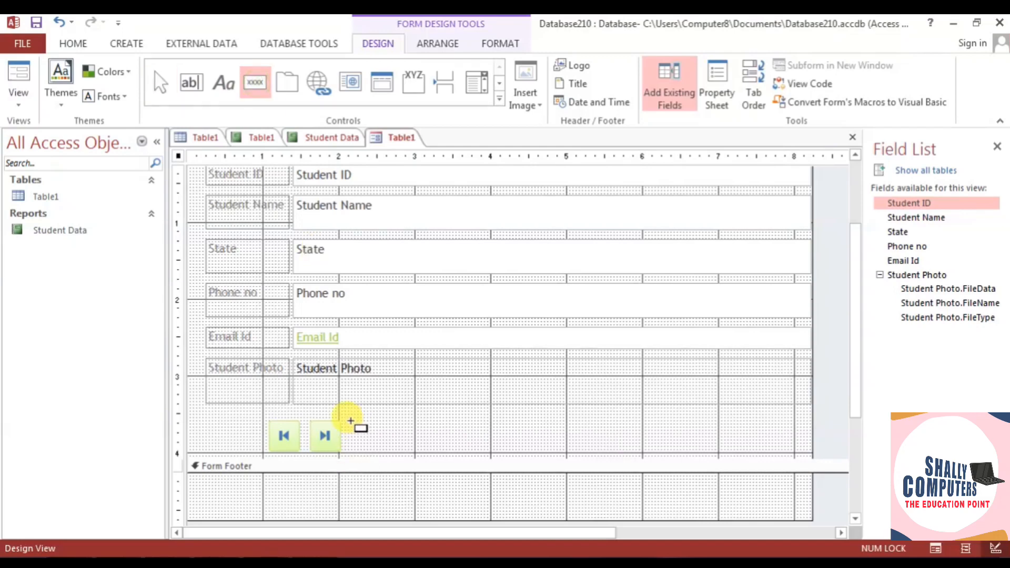
- Add an Add New Record button to the right of the last-record button
{"action": "left_click_drag", "start_coordinate": [350, 421], "coordinate": [385, 449]}
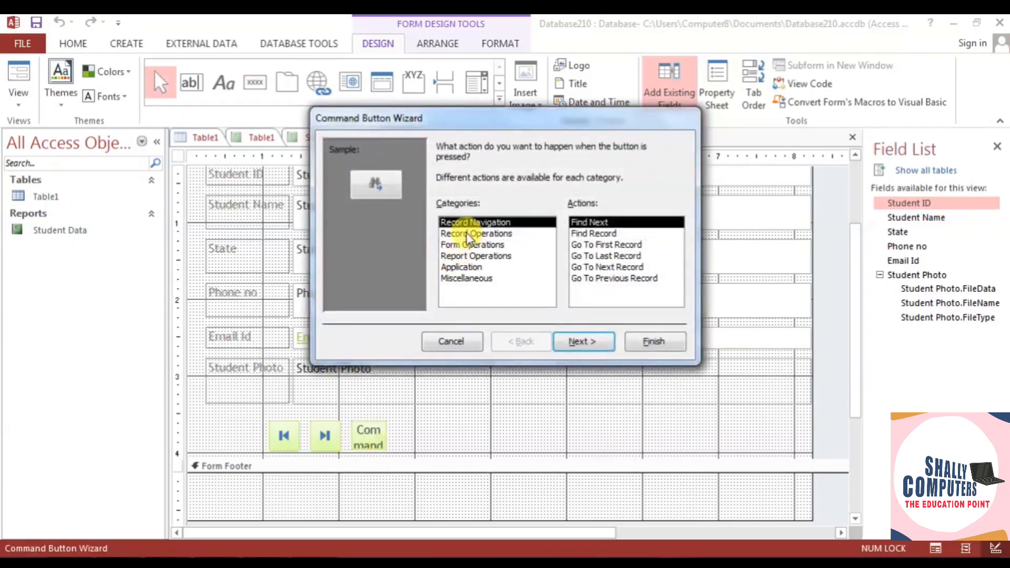
{"action": "left_click", "coordinate": [467, 233]}
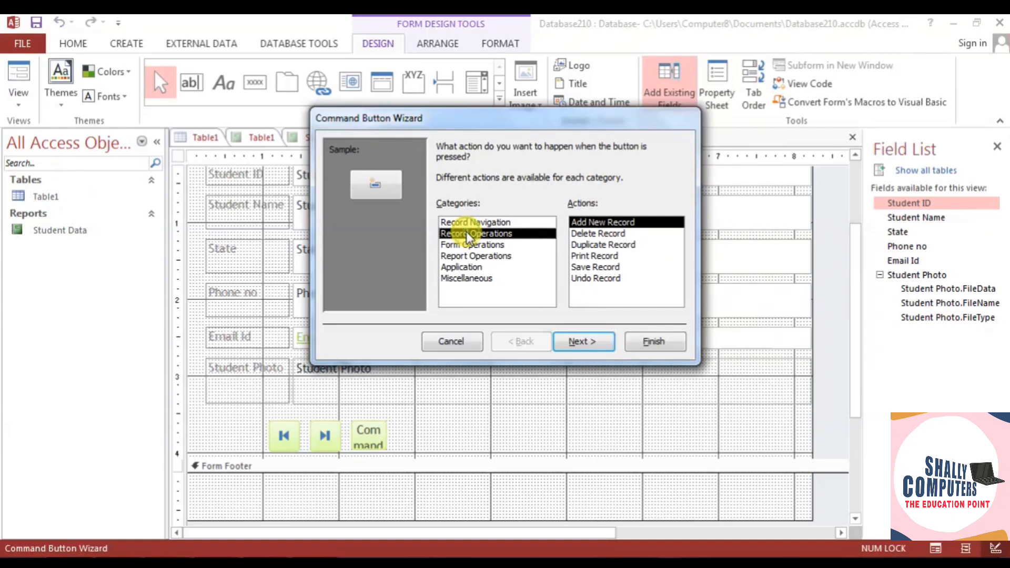
{"action": "left_click", "coordinate": [584, 341]}
{"action": "left_click", "coordinate": [585, 342]}
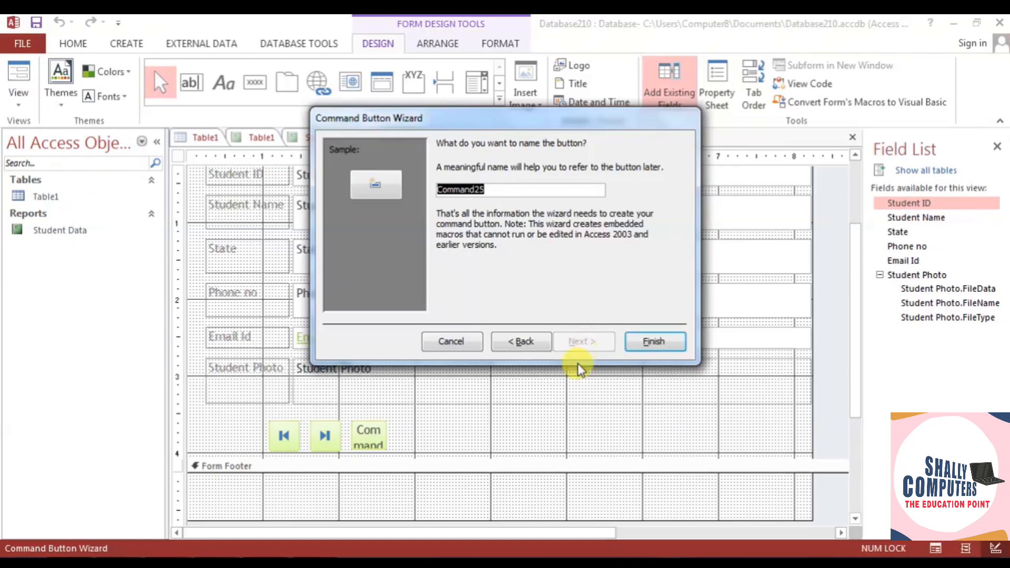
{"action": "left_click", "coordinate": [655, 348]}
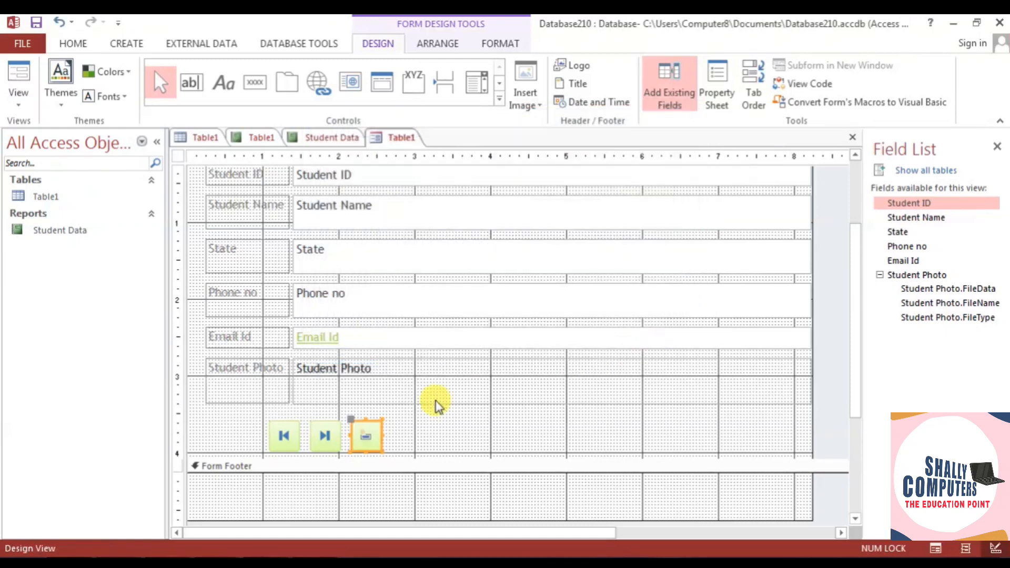
- Add a Save Record button to the right of the add-record button
{"action": "left_click", "coordinate": [254, 82]}
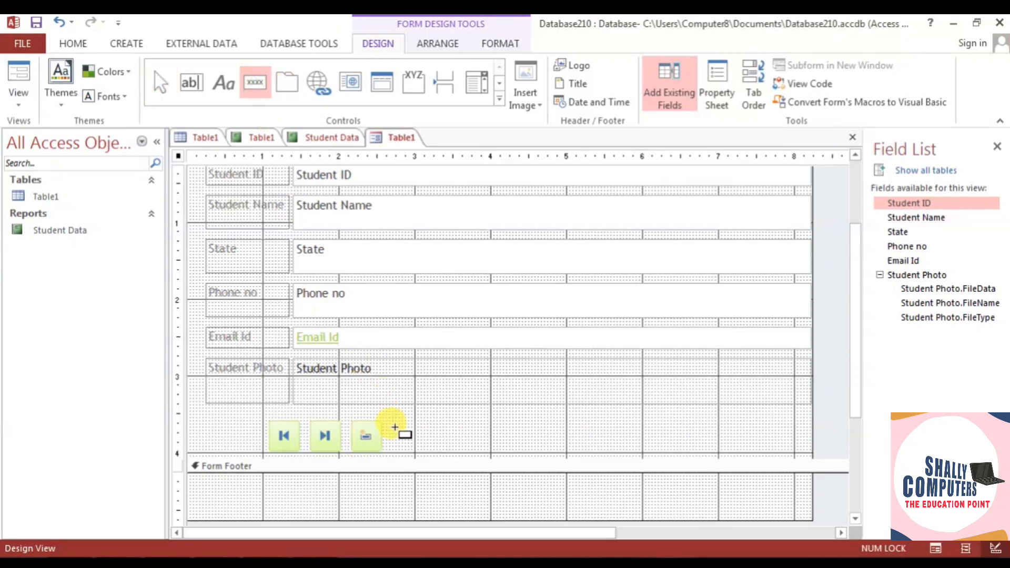
{"action": "left_click_drag", "start_coordinate": [396, 424], "coordinate": [421, 450]}
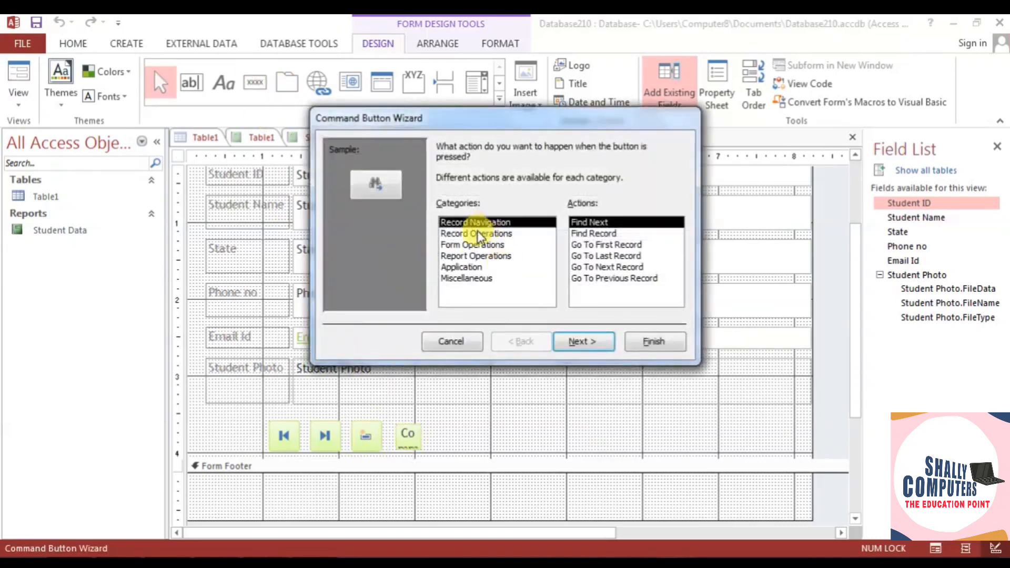
{"action": "left_click", "coordinate": [477, 234]}
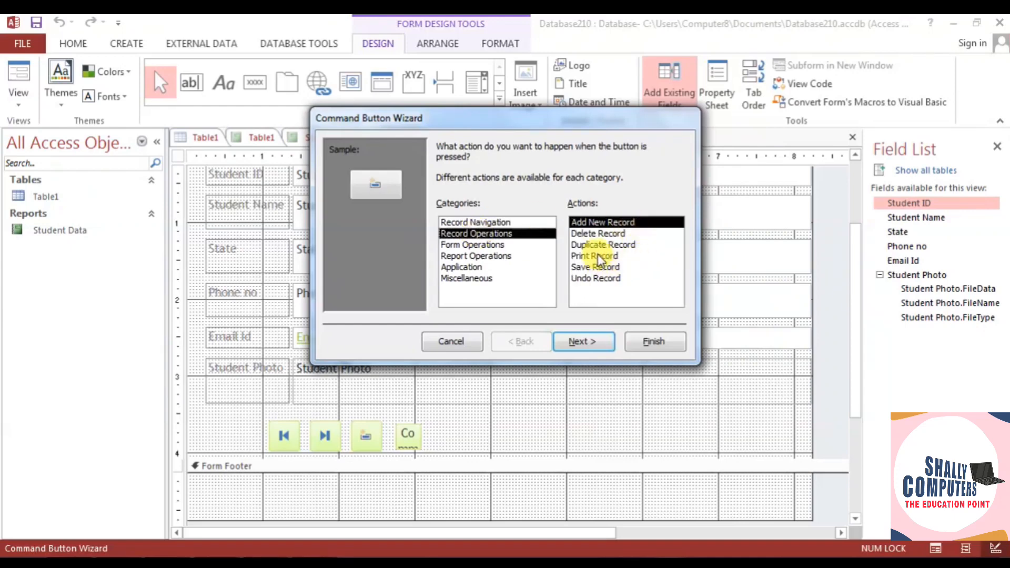
{"action": "left_click", "coordinate": [599, 235]}
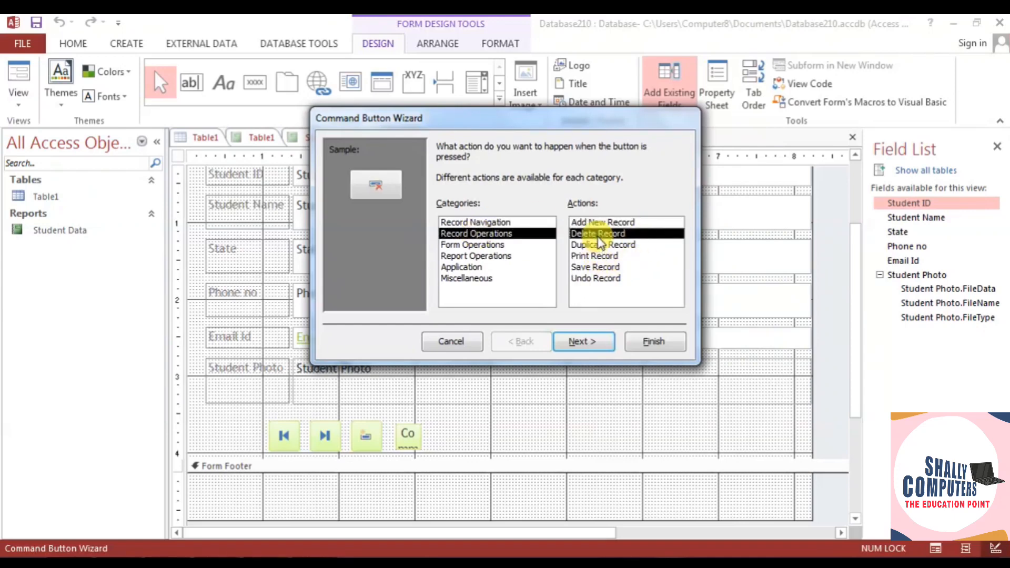
{"action": "left_click", "coordinate": [596, 268]}
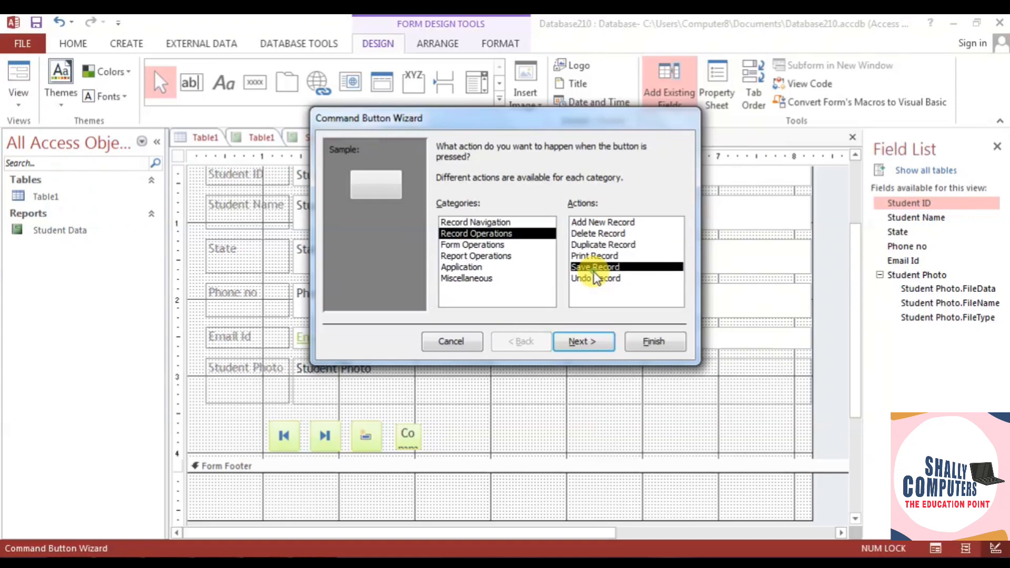
{"action": "left_click", "coordinate": [591, 343]}
{"action": "left_click", "coordinate": [587, 347]}
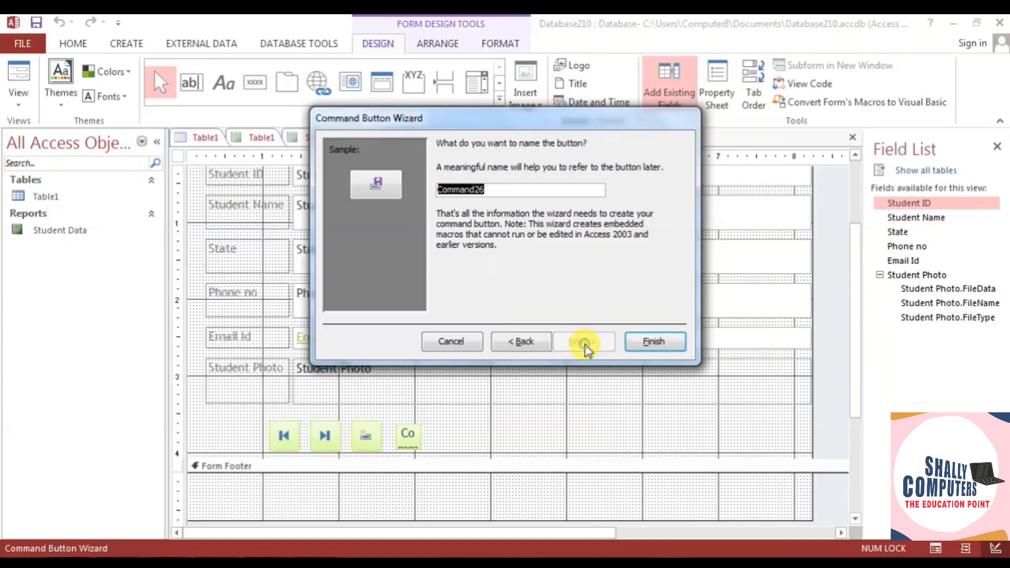
{"action": "left_click", "coordinate": [648, 343]}
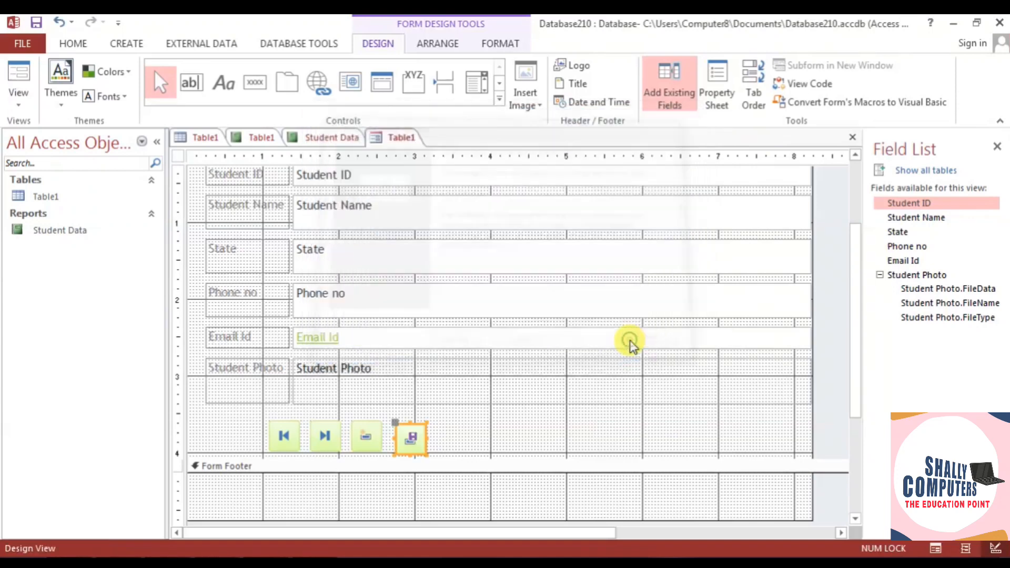
{"action": "left_click", "coordinate": [472, 438]}
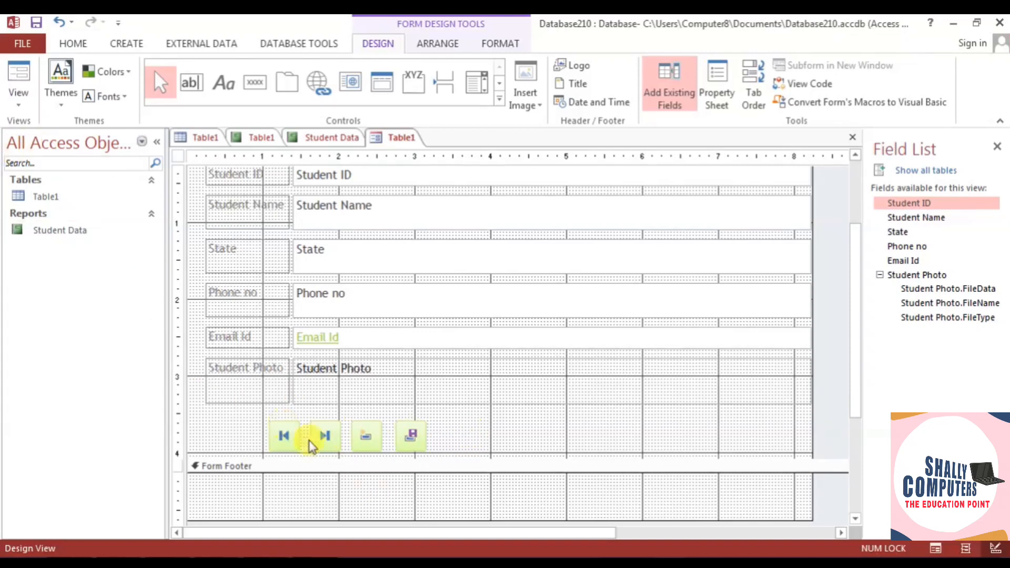
- Switch the Table1 form to Form View
{"action": "scroll", "coordinate": [322, 451], "scroll_direction": "up", "scroll_amount": 2}
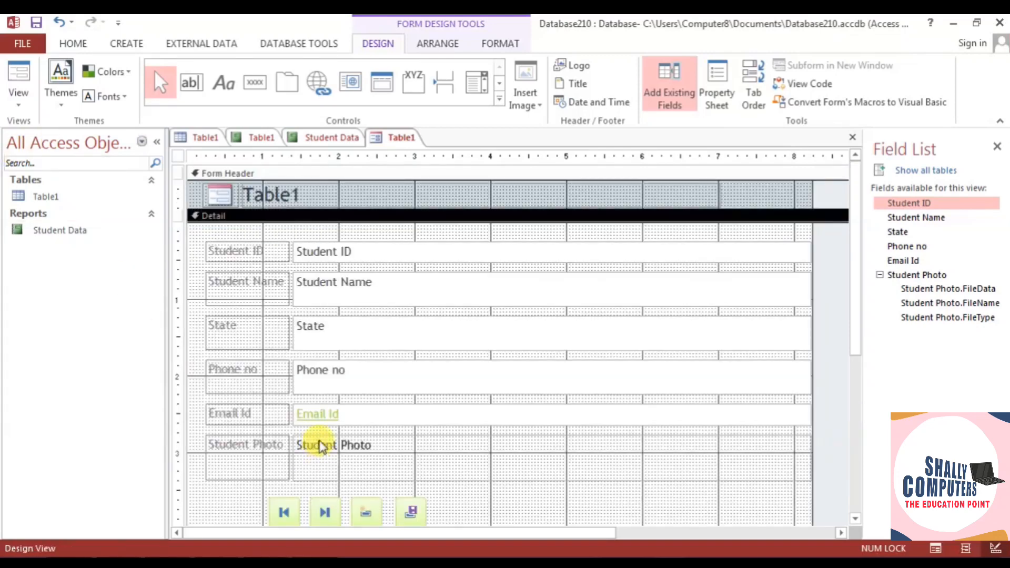
{"action": "scroll", "coordinate": [322, 451], "scroll_direction": "down", "scroll_amount": 3}
{"action": "scroll", "coordinate": [318, 445], "scroll_direction": "up", "scroll_amount": 3}
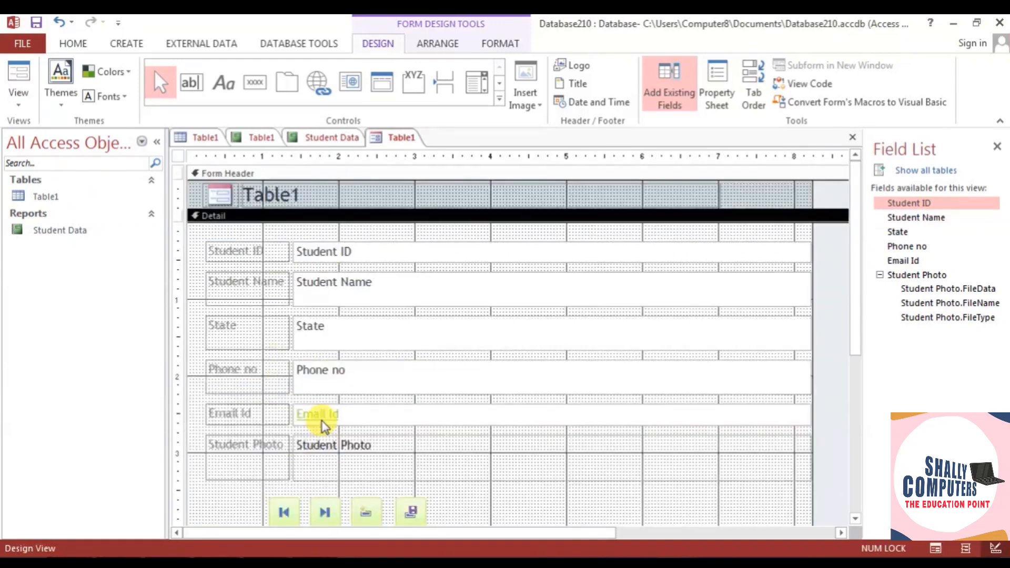
{"action": "left_click", "coordinate": [19, 95]}
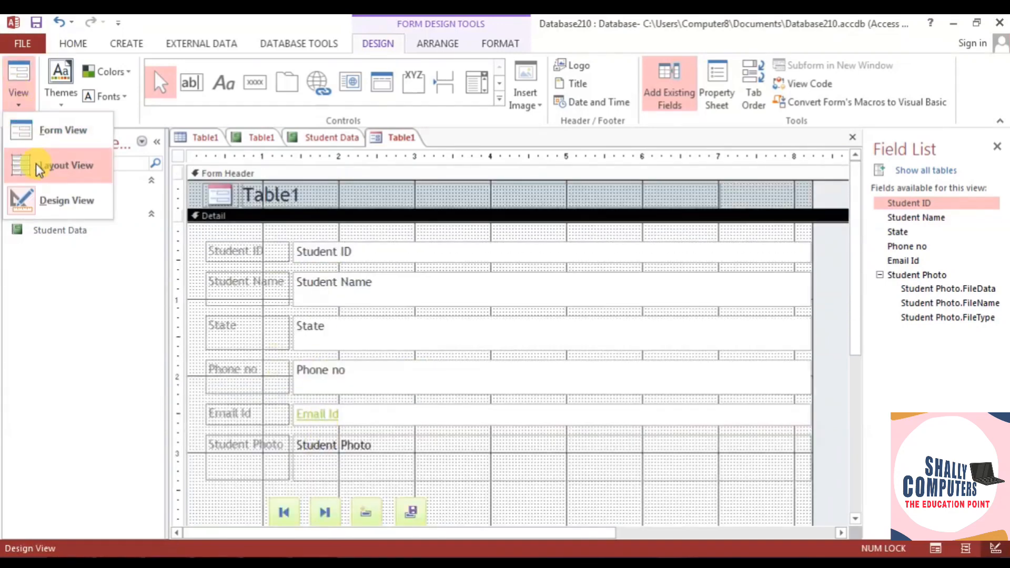
{"action": "left_click", "coordinate": [40, 131]}
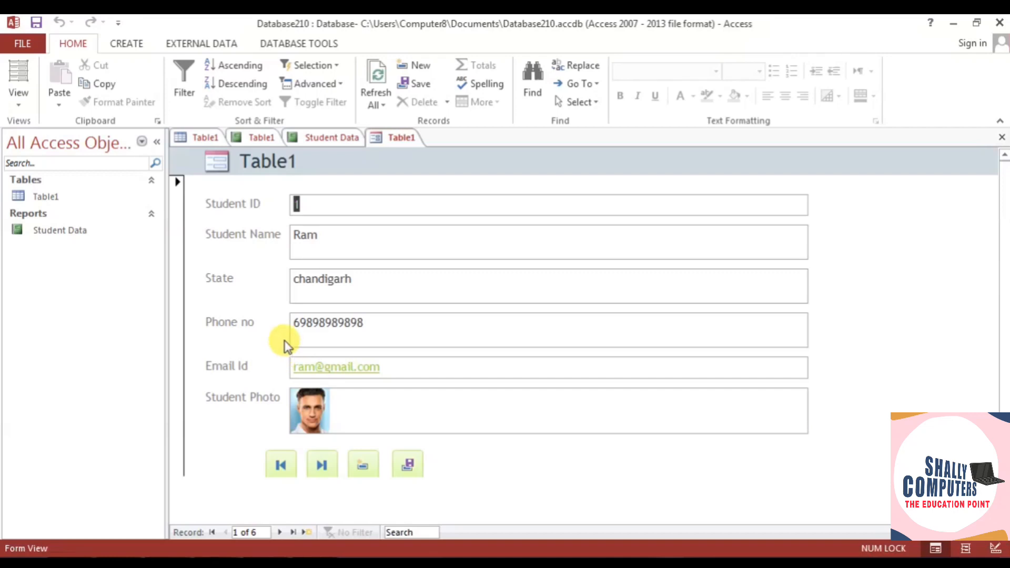
- Jump between the last and first records twice, then start a blank new record (7 of 7)
{"action": "scroll", "coordinate": [287, 339], "scroll_direction": "down", "scroll_amount": 1}
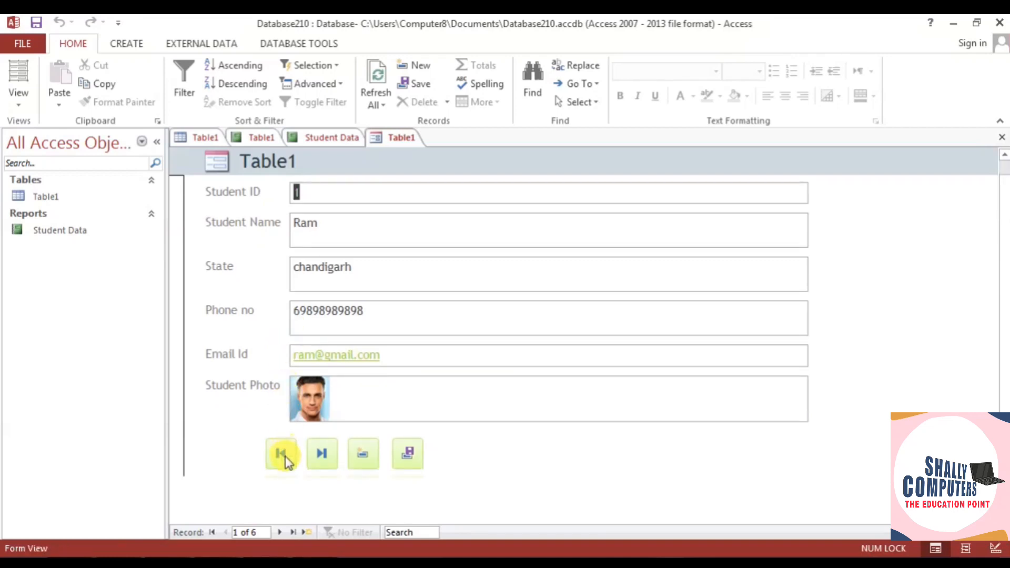
{"action": "left_click", "coordinate": [322, 456]}
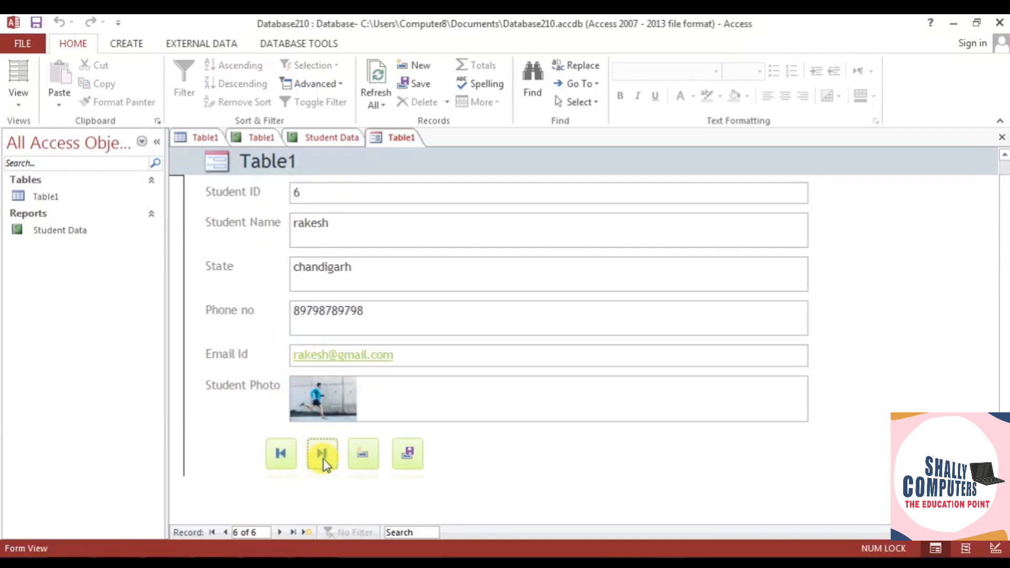
{"action": "left_click", "coordinate": [283, 462]}
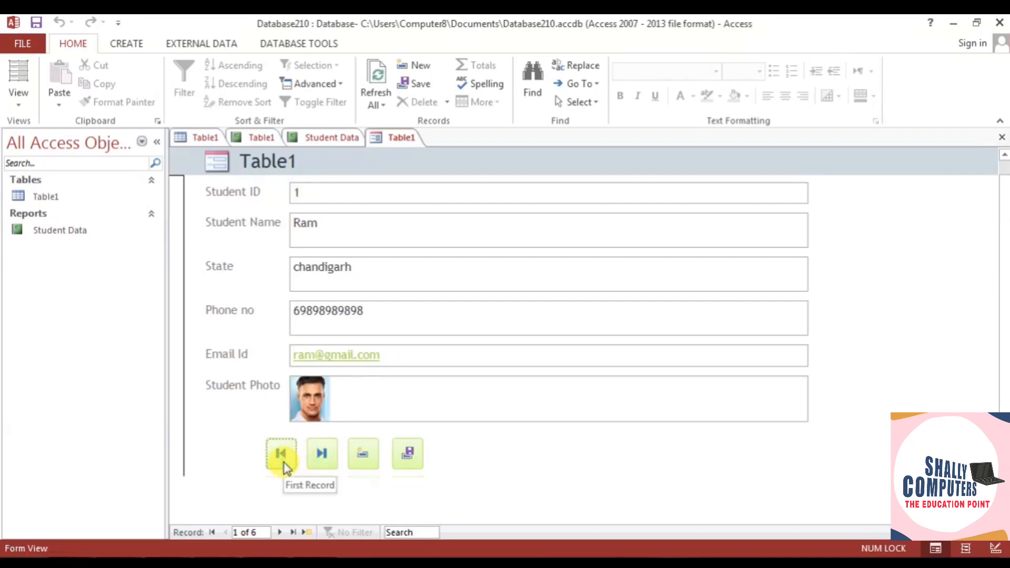
{"action": "left_click", "coordinate": [322, 462]}
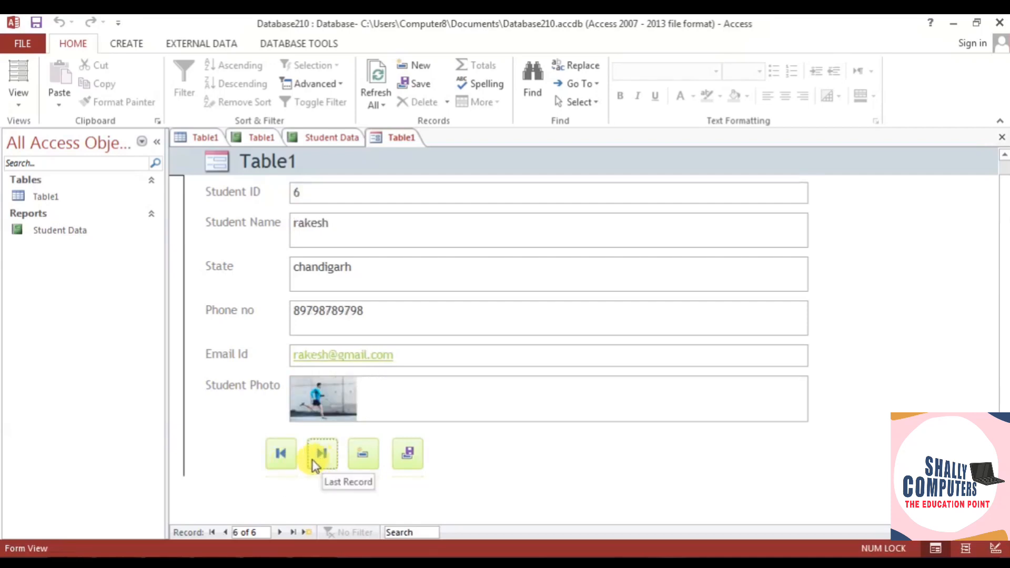
{"action": "left_click", "coordinate": [284, 459]}
{"action": "left_click", "coordinate": [352, 462]}
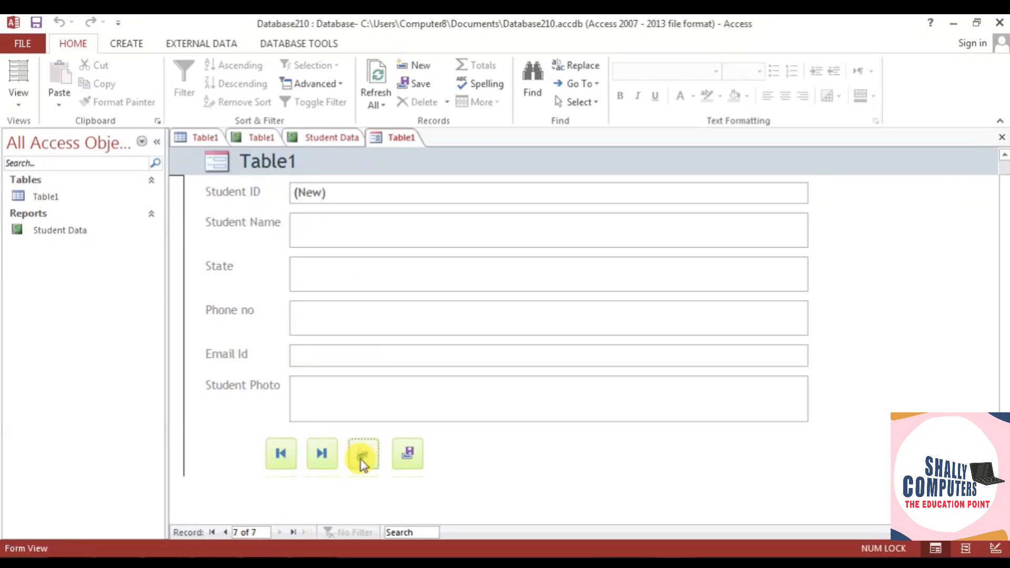
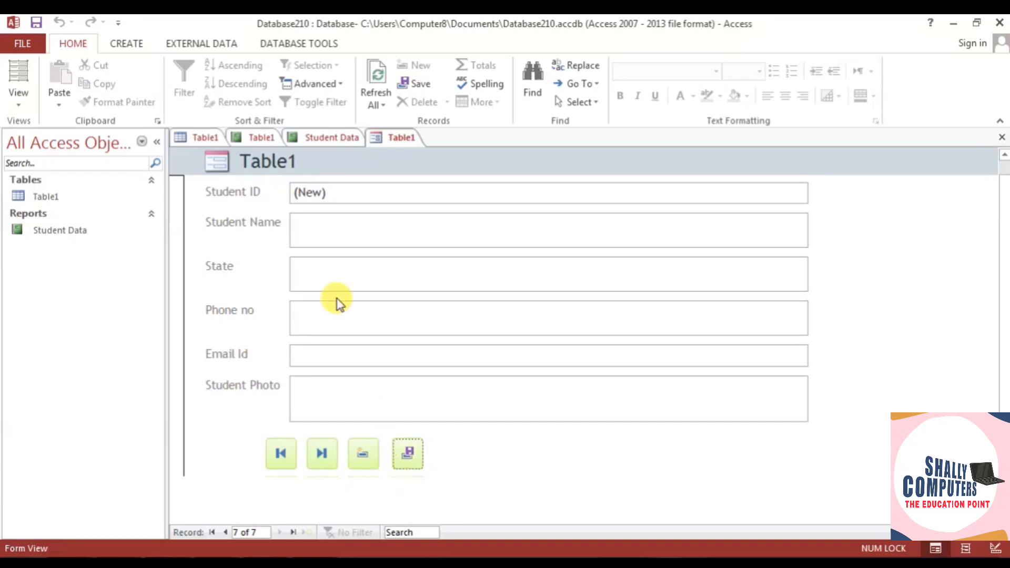
- Switch the ribbon to the Create tab to see the new-object commands
{"action": "left_click", "coordinate": [124, 43]}
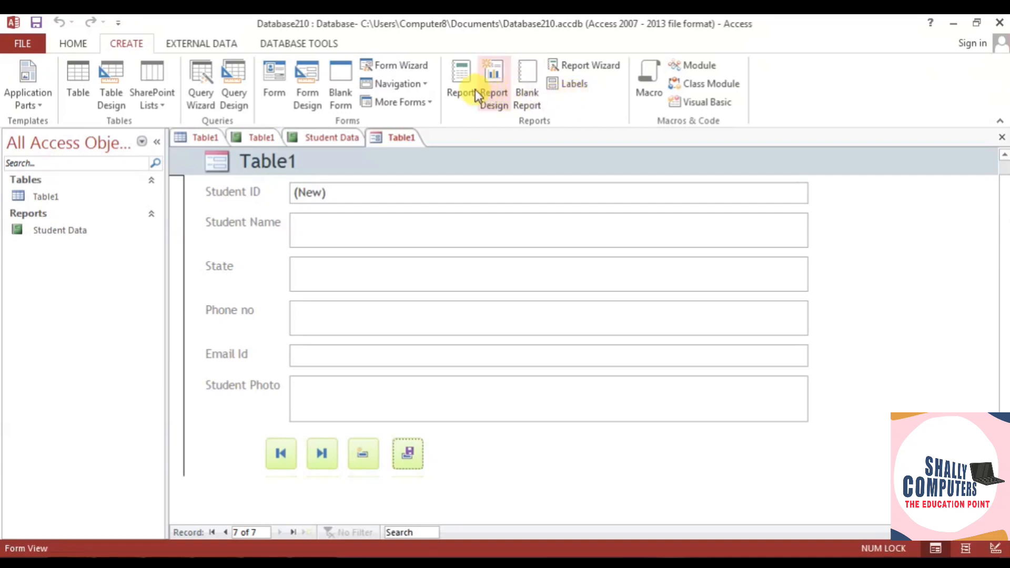
- Open the Student Data report in Print Preview from File > Print
{"action": "left_click", "coordinate": [341, 137]}
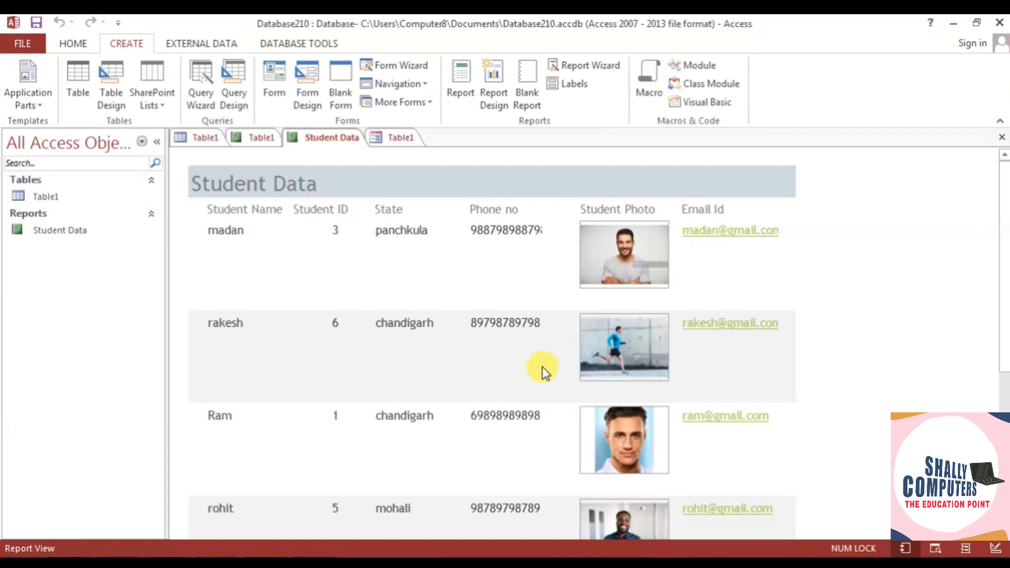
{"action": "left_click", "coordinate": [31, 42]}
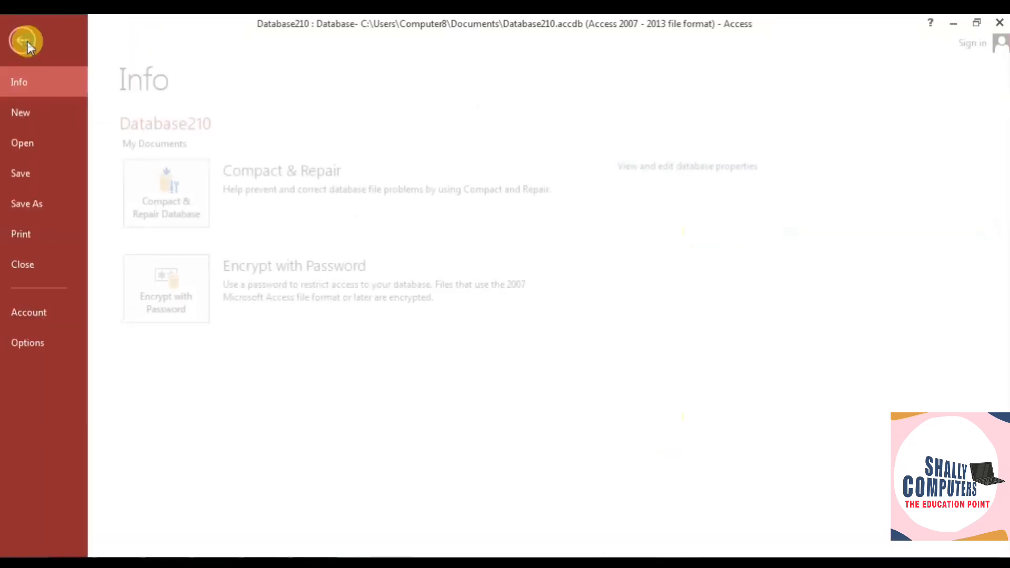
{"action": "left_click", "coordinate": [46, 233]}
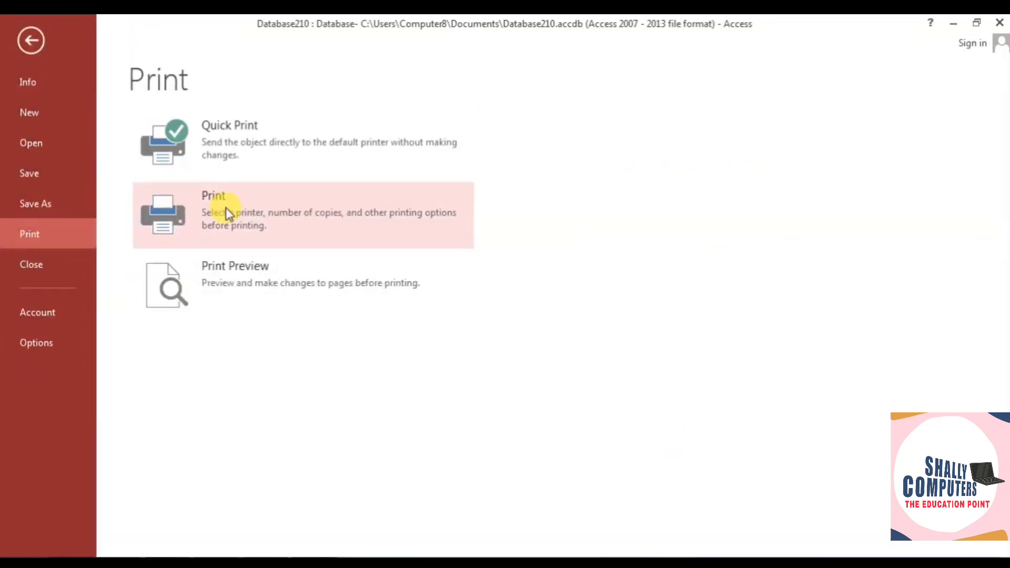
{"action": "left_click", "coordinate": [247, 274]}
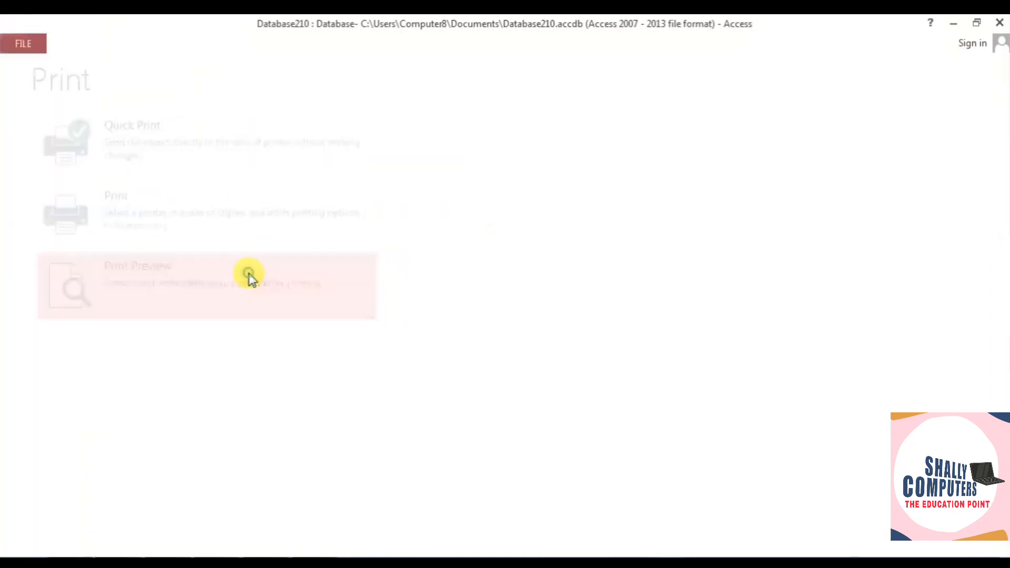
- Scroll through the preview's student rows and photos, zooming out to the whole page and back
{"action": "scroll", "coordinate": [526, 323], "scroll_direction": "down", "scroll_amount": 2}
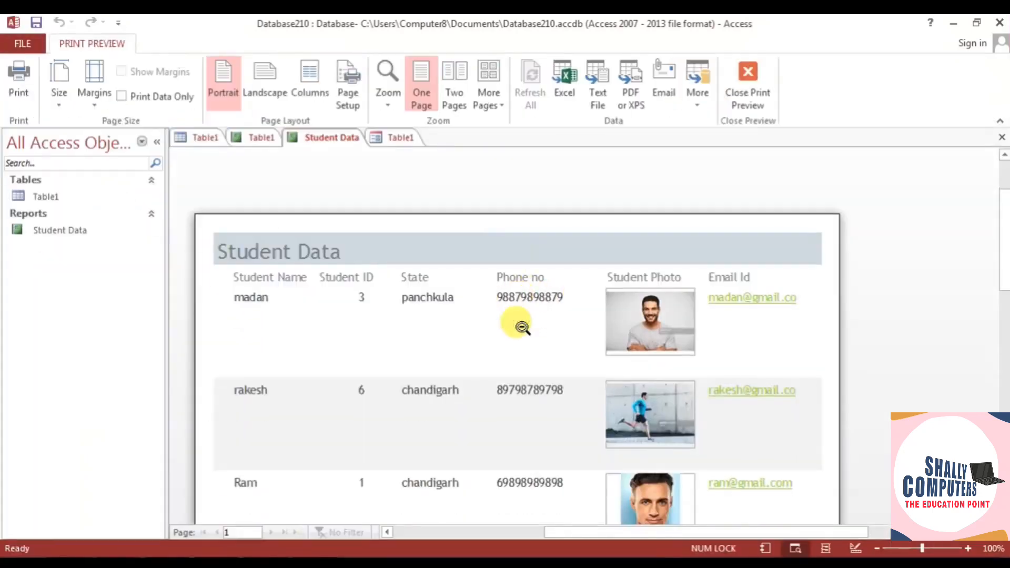
{"action": "scroll", "coordinate": [521, 327], "scroll_direction": "down", "scroll_amount": 1}
{"action": "scroll", "coordinate": [522, 327], "scroll_direction": "down", "scroll_amount": 10}
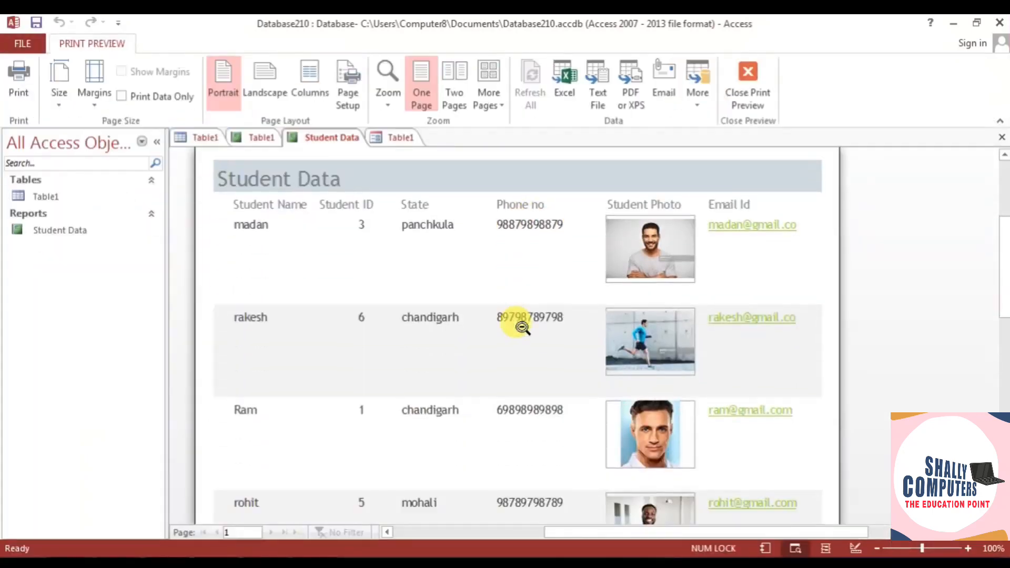
{"action": "scroll", "coordinate": [522, 327], "scroll_direction": "down", "scroll_amount": 2}
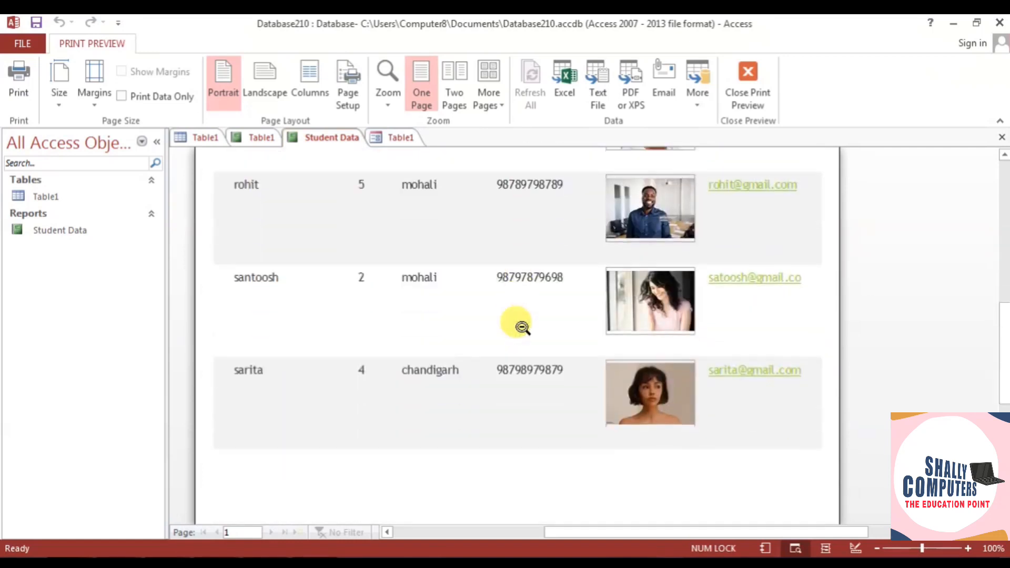
{"action": "scroll", "coordinate": [522, 327], "scroll_direction": "down", "scroll_amount": 6}
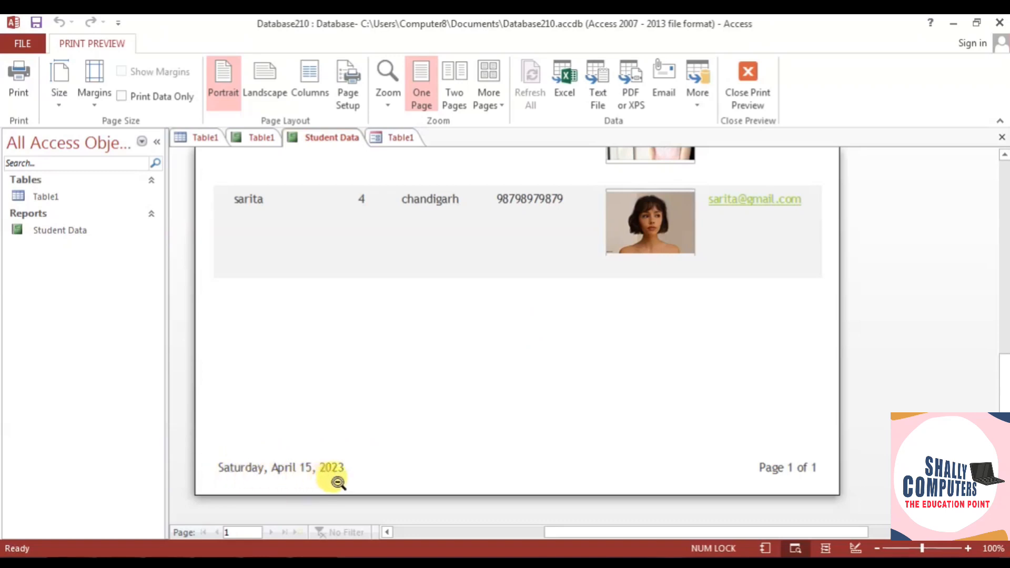
{"action": "left_click", "coordinate": [248, 469]}
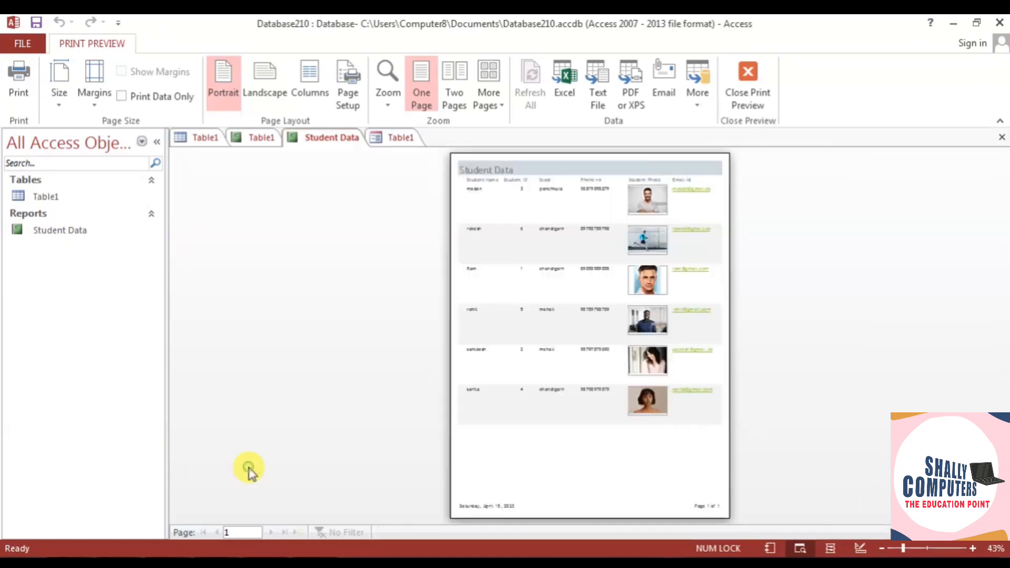
{"action": "left_click", "coordinate": [605, 489]}
{"action": "scroll", "coordinate": [353, 458], "scroll_direction": "up", "scroll_amount": 15}
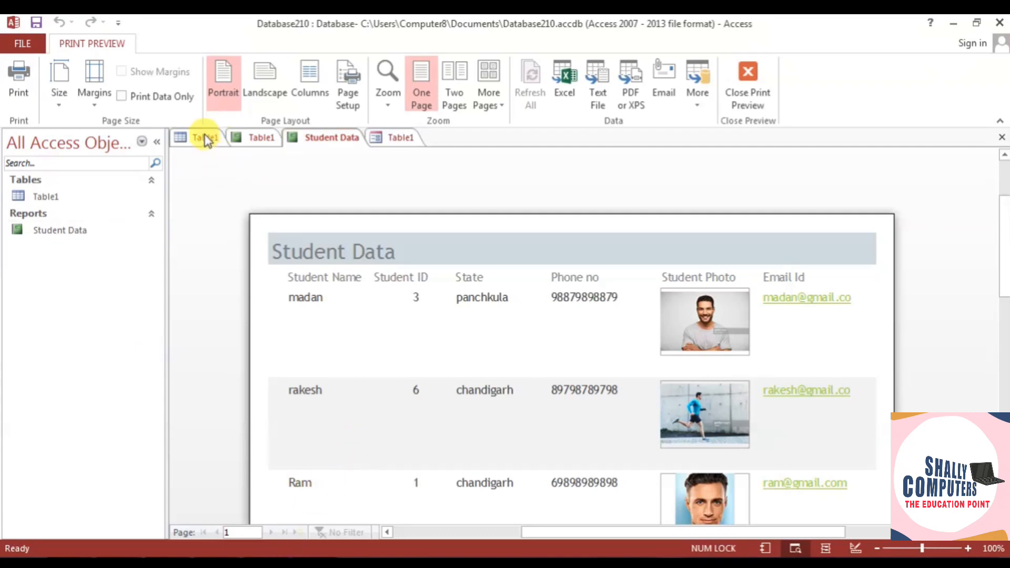
- Close the Table1 form without saving design changes and show the Table1 datasheet
{"action": "left_click", "coordinate": [263, 139]}
{"action": "left_click", "coordinate": [401, 138]}
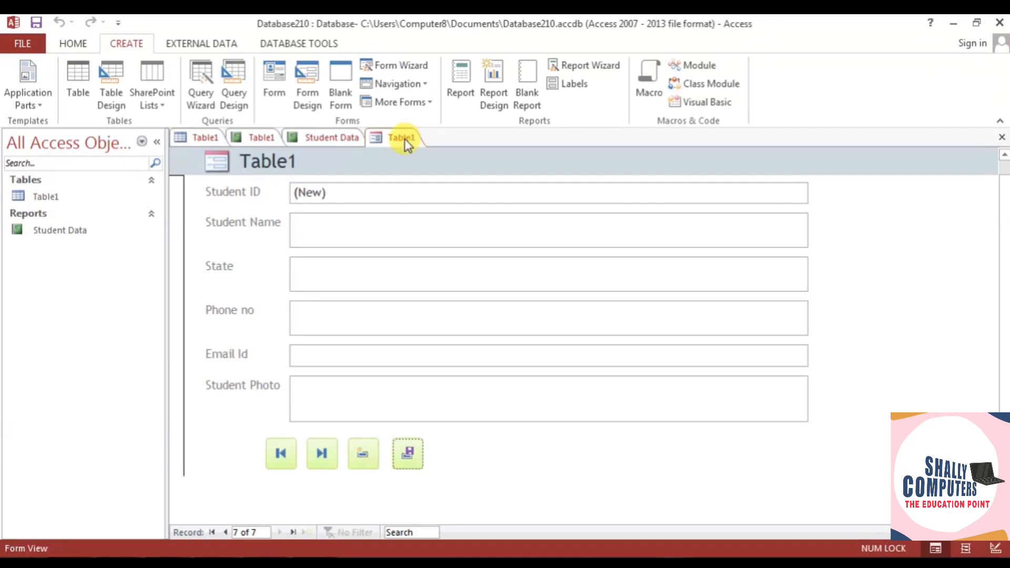
{"action": "right_click", "coordinate": [405, 138]}
{"action": "left_click", "coordinate": [461, 168]}
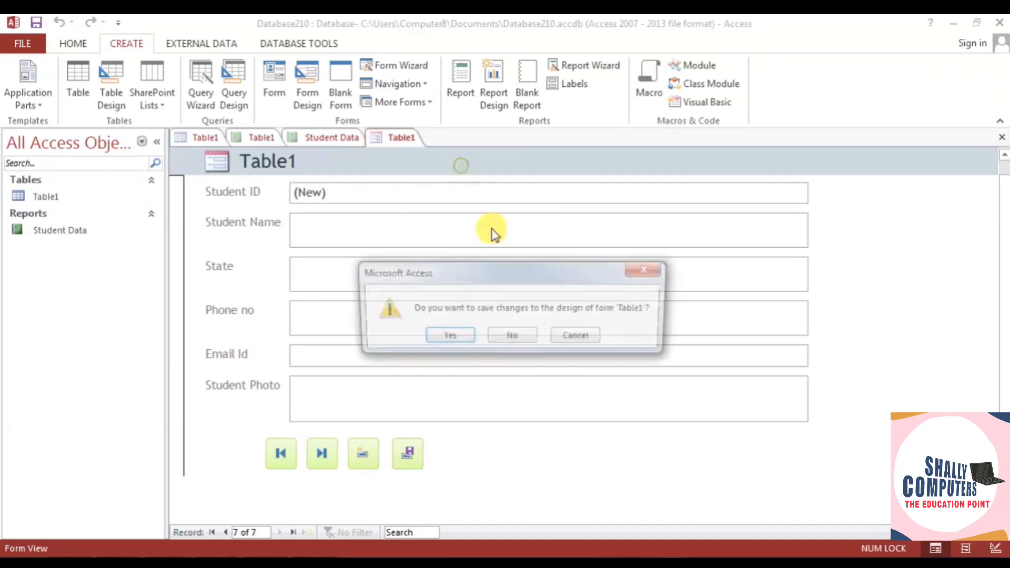
{"action": "left_click", "coordinate": [510, 338]}
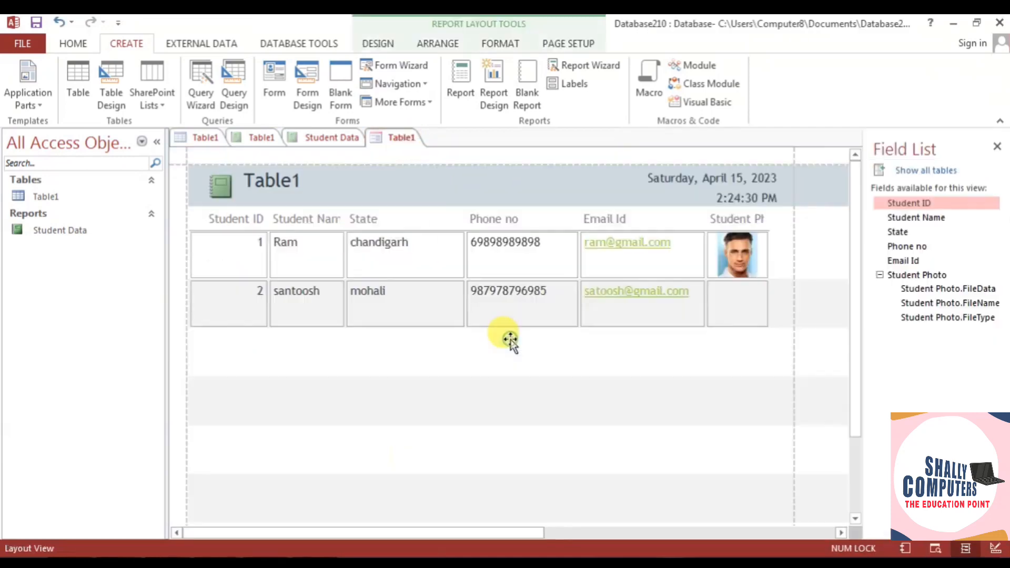
{"action": "left_click", "coordinate": [212, 141]}
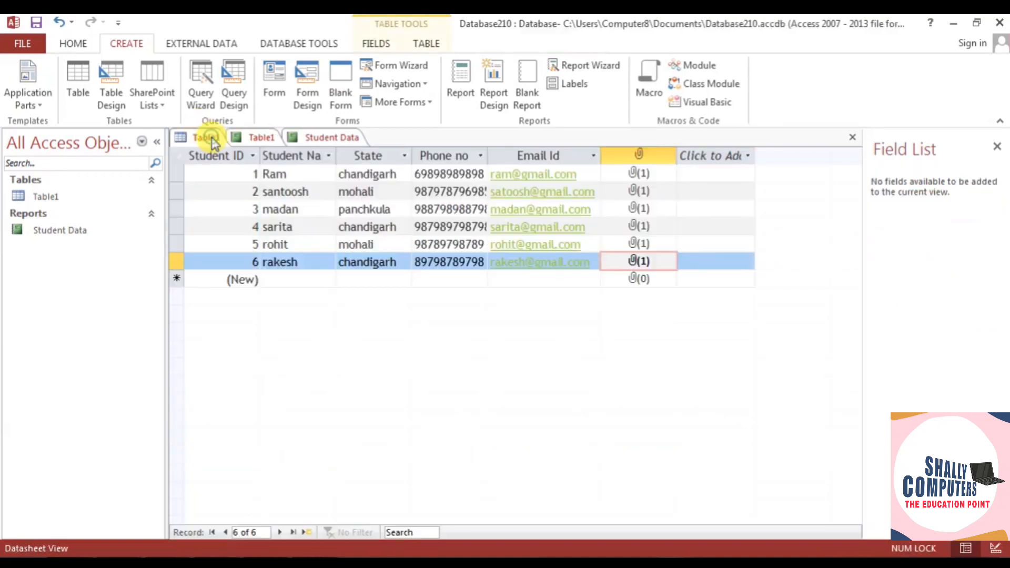
- Enter a new student's name, state chandigarh and phone number in a new record
{"action": "left_click", "coordinate": [272, 280]}
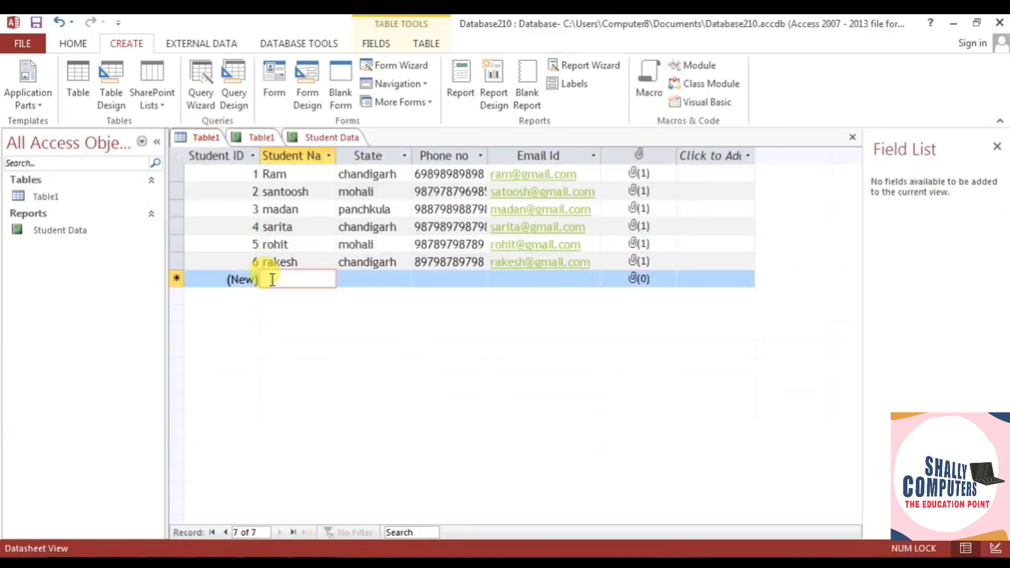
{"action": "type", "text": "na"}
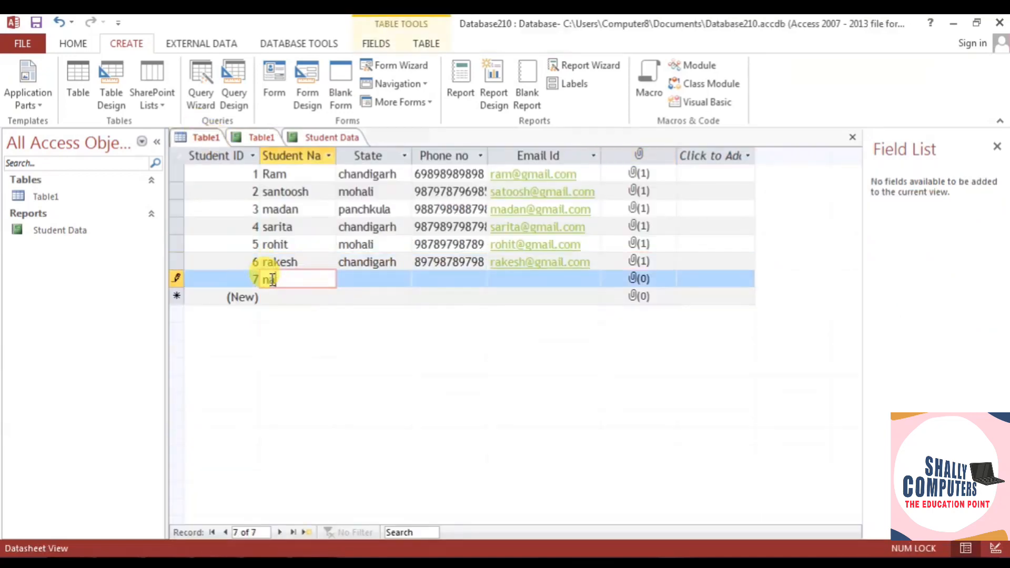
{"action": "type", "text": "veen"}
{"action": "left_click", "coordinate": [363, 277]}
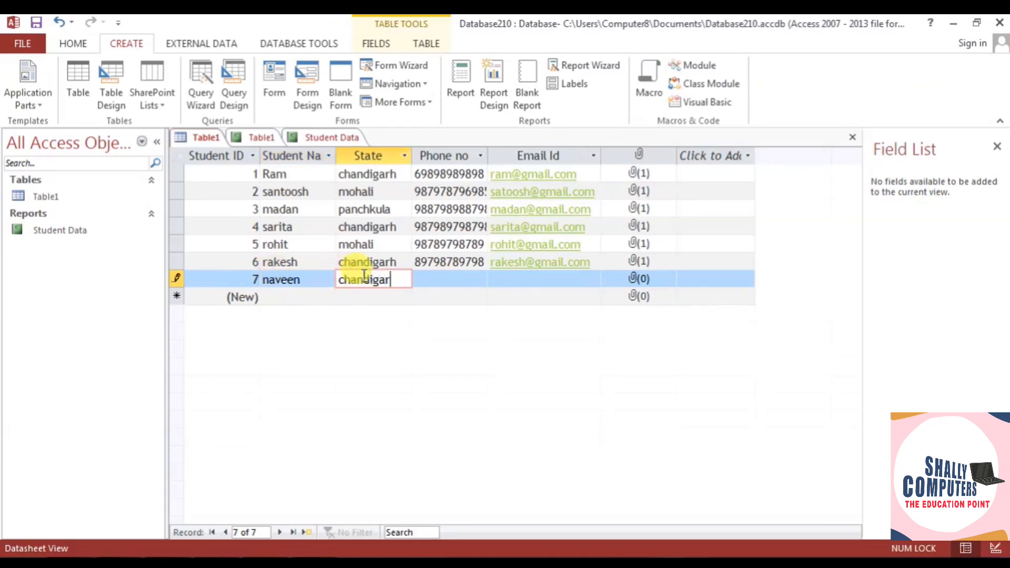
{"action": "type", "text": "chandigarh"}
{"action": "left_click", "coordinate": [428, 281]}
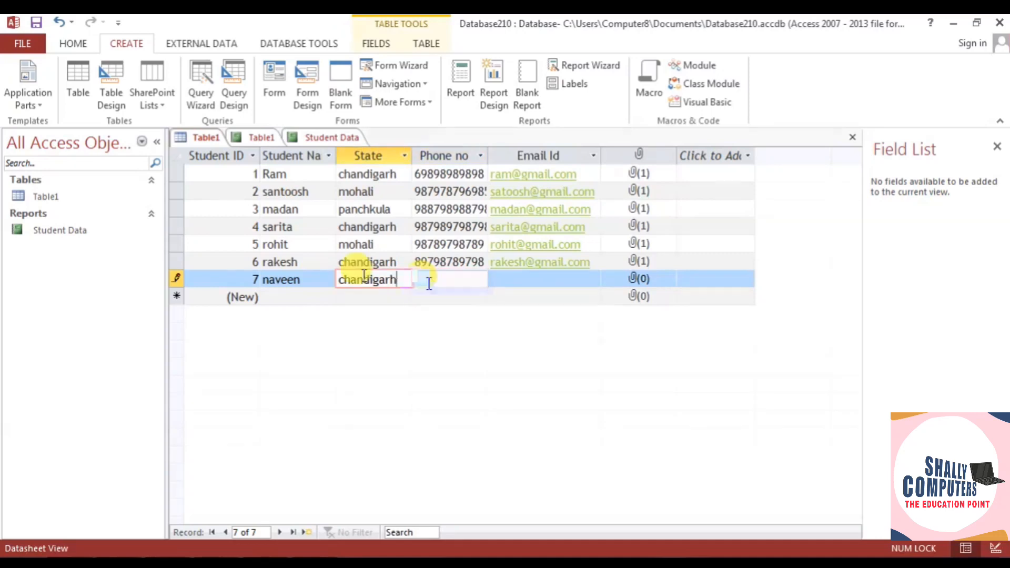
{"action": "left_click", "coordinate": [527, 277]}
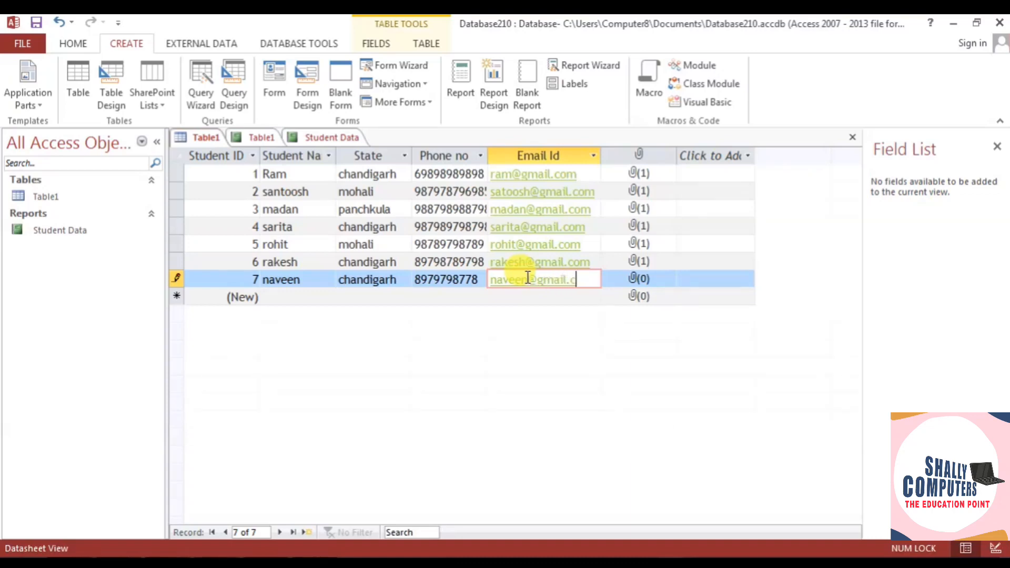
- Open the new record's photo attachments and browse the Pictures library
{"action": "double_click", "coordinate": [638, 279]}
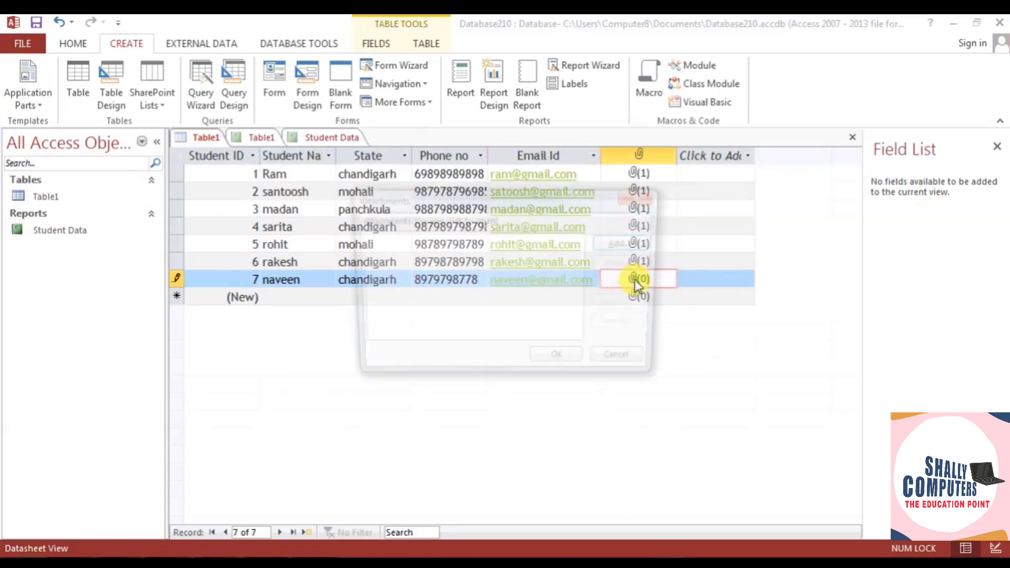
{"action": "left_click", "coordinate": [629, 247]}
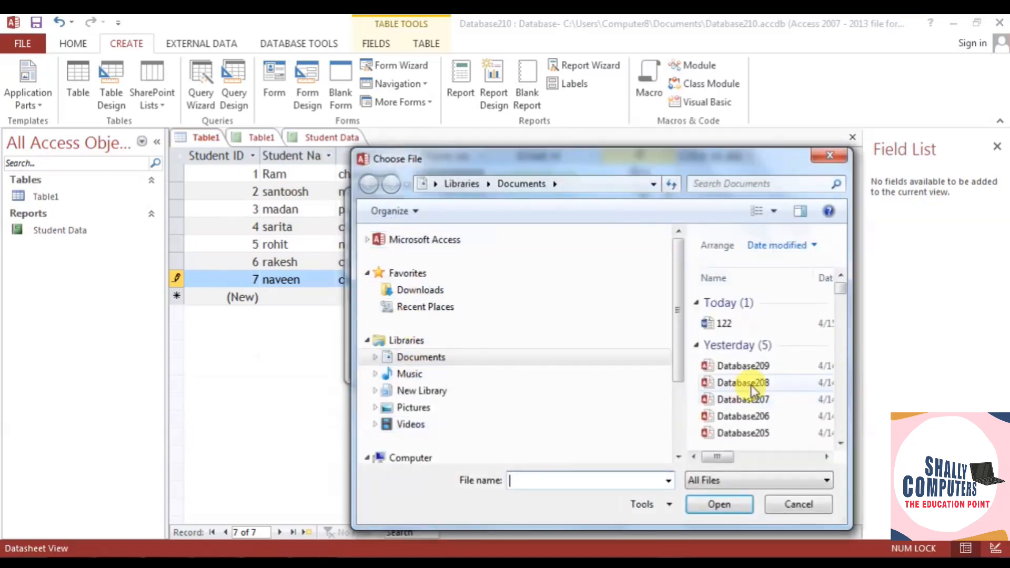
{"action": "left_click", "coordinate": [415, 408]}
{"action": "left_click_drag", "start_coordinate": [840, 287], "coordinate": [844, 315]}
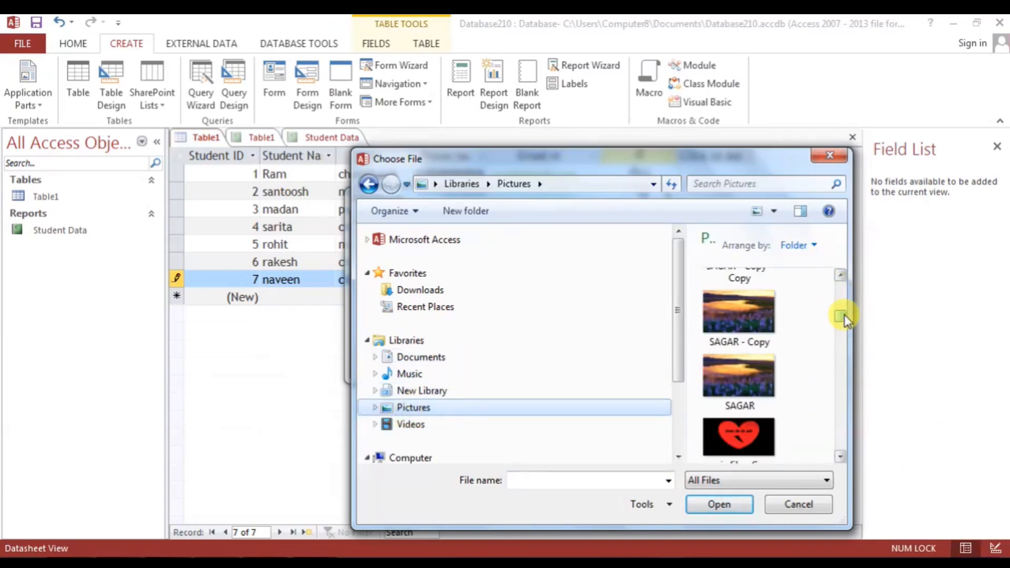
{"action": "left_click", "coordinate": [840, 457]}
{"action": "left_click", "coordinate": [839, 457]}
{"action": "left_click", "coordinate": [838, 456]}
- Attach the beard-example-before@3x image to the record and confirm it
{"action": "left_click", "coordinate": [748, 292]}
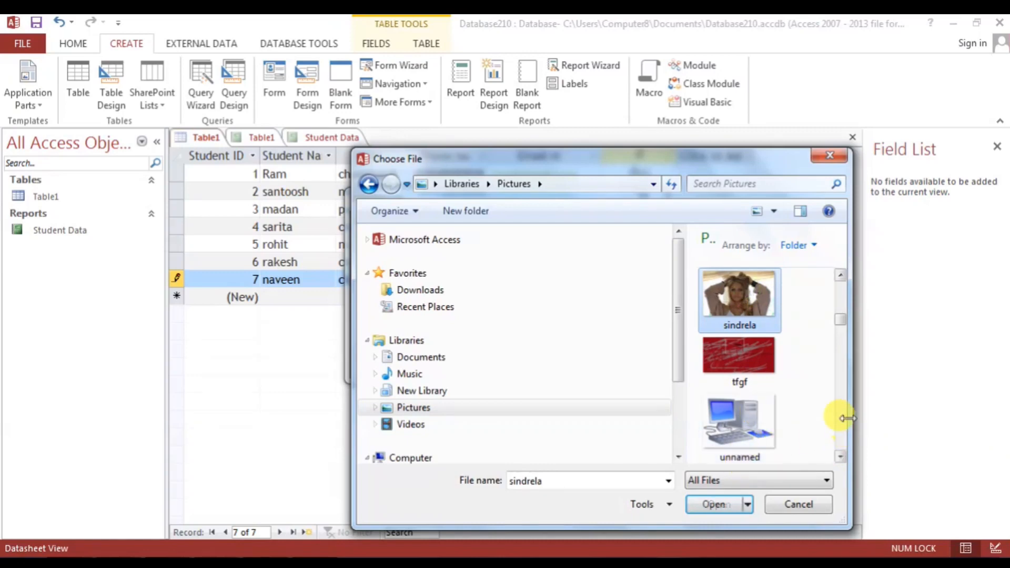
{"action": "scroll", "coordinate": [842, 413], "scroll_direction": "down", "scroll_amount": 5}
{"action": "scroll", "coordinate": [842, 413], "scroll_direction": "down", "scroll_amount": 5}
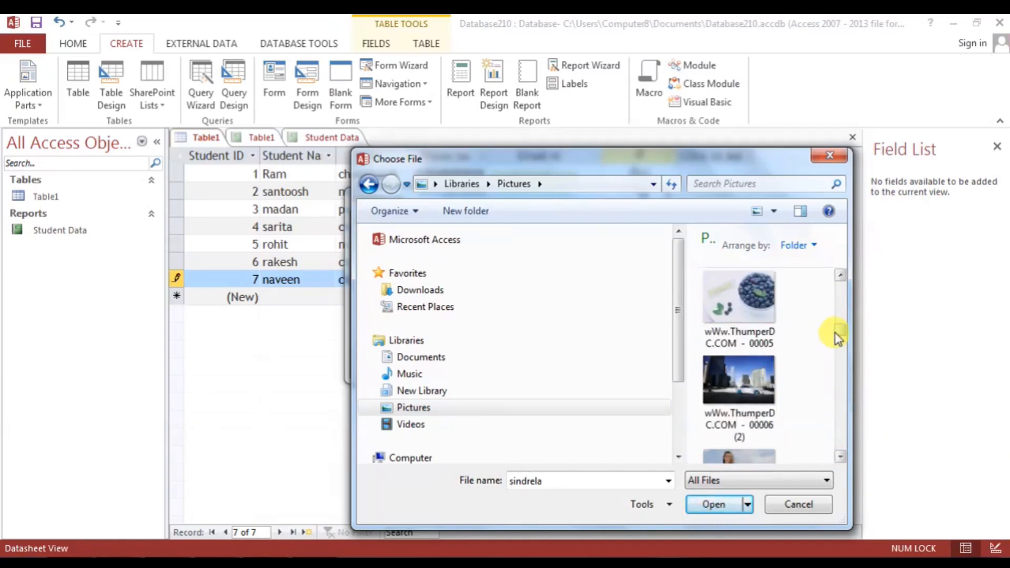
{"action": "left_click_drag", "start_coordinate": [839, 339], "coordinate": [841, 300]}
{"action": "left_click", "coordinate": [753, 301]}
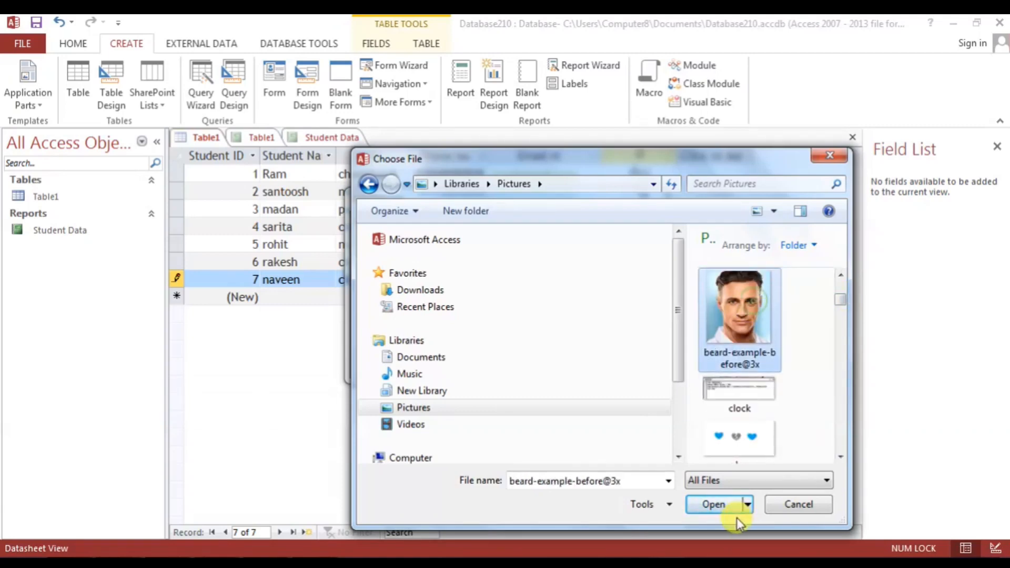
{"action": "left_click", "coordinate": [735, 513]}
{"action": "left_click", "coordinate": [558, 364]}
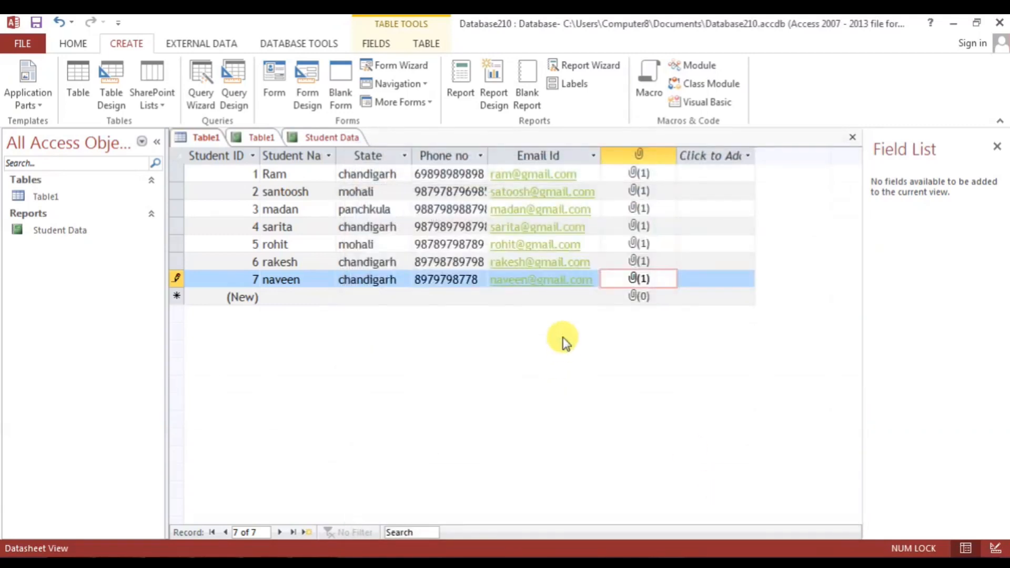
- Save the new record from the Table1 tab menu, then browse the ribbon tabs
{"action": "right_click", "coordinate": [203, 138]}
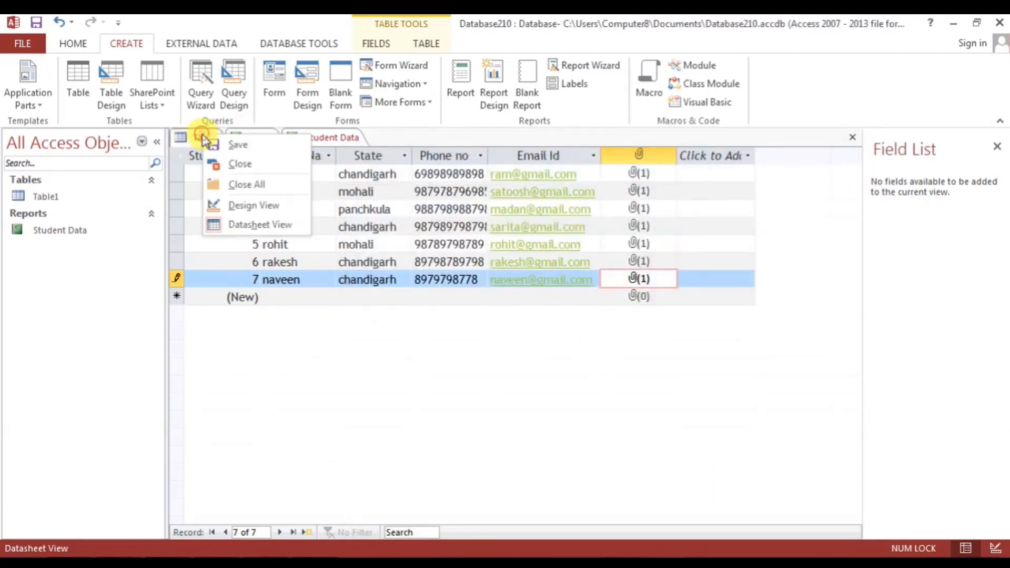
{"action": "left_click", "coordinate": [227, 149]}
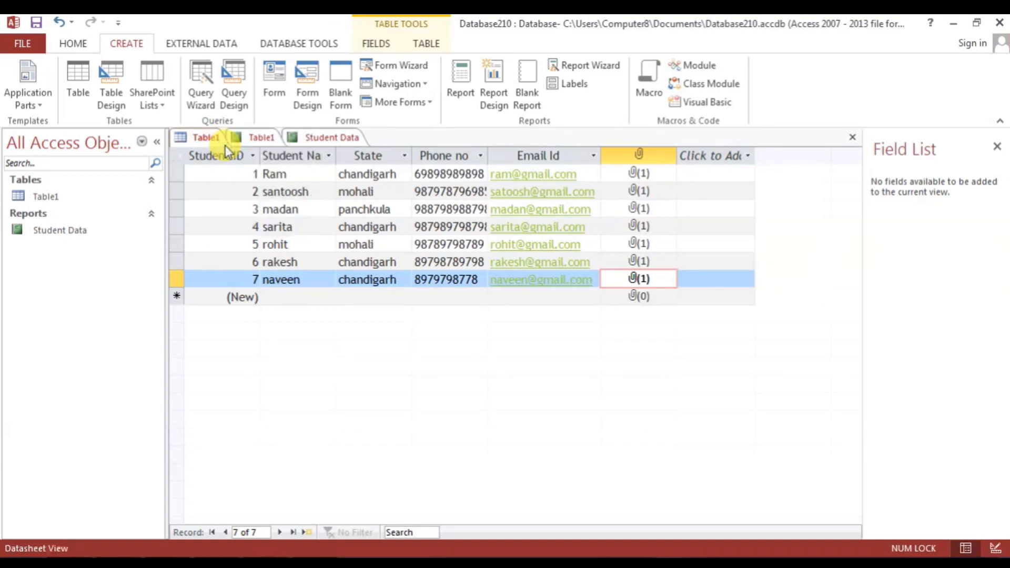
{"action": "left_click", "coordinate": [199, 42]}
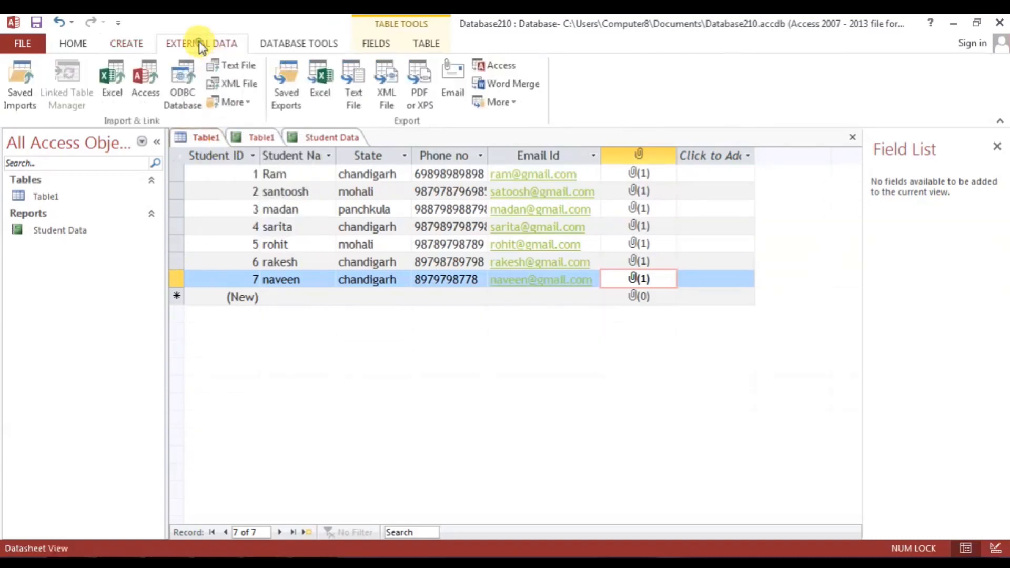
{"action": "left_click", "coordinate": [268, 47]}
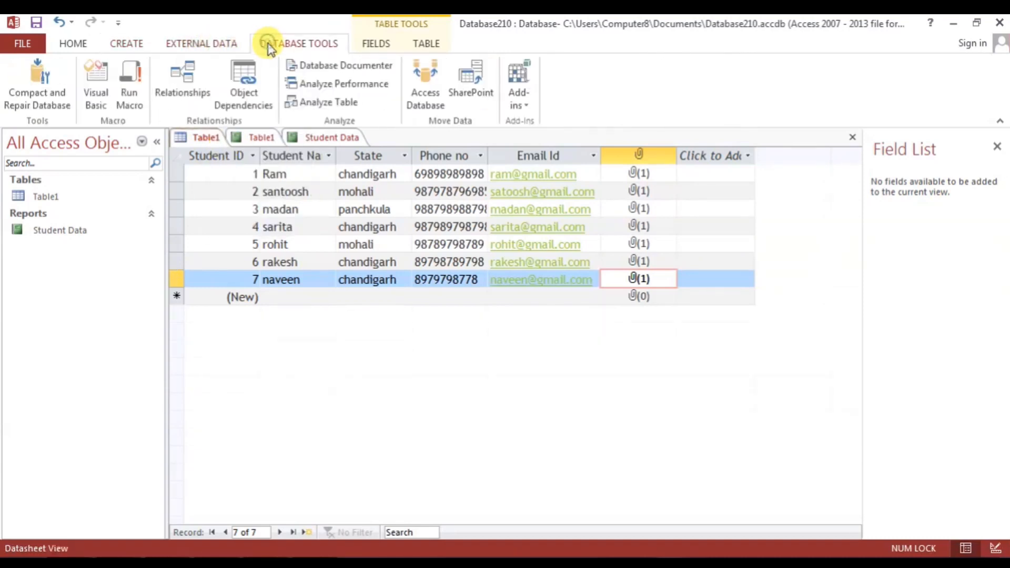
{"action": "left_click", "coordinate": [366, 46]}
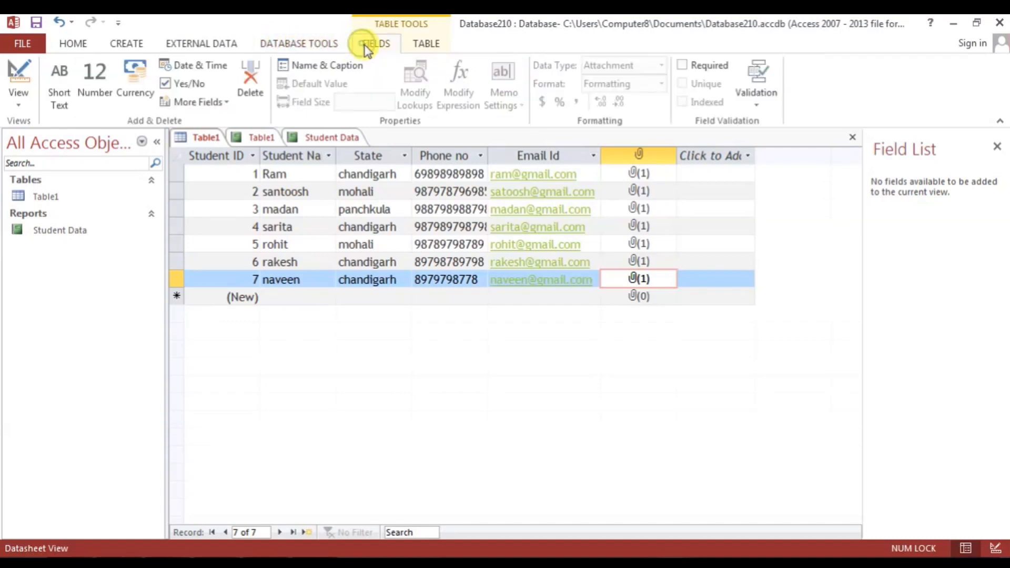
{"action": "left_click", "coordinate": [426, 43]}
- Refresh all data, check the Table1 report's footer in Layout View, then print-preview it
{"action": "left_click", "coordinate": [71, 42]}
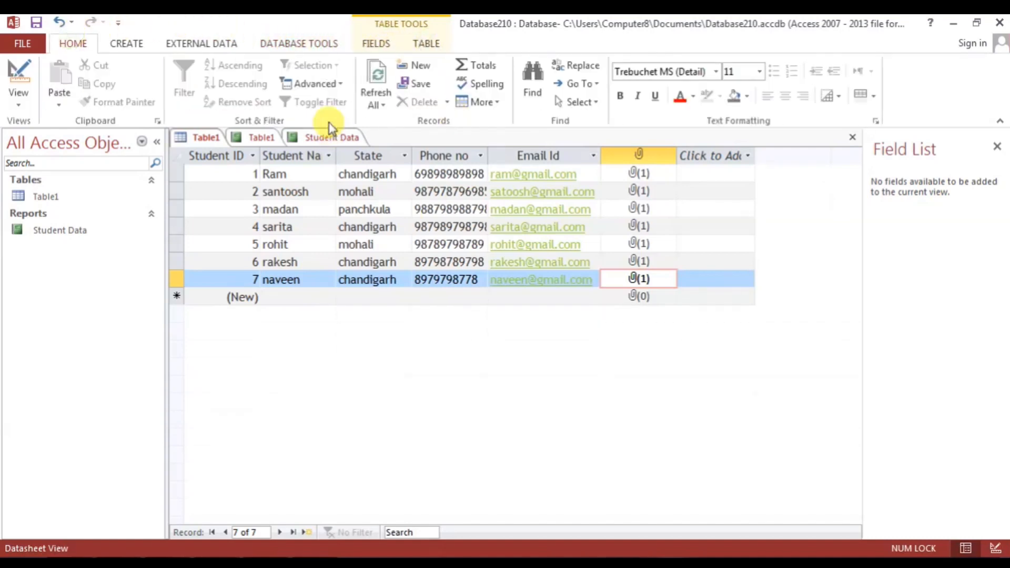
{"action": "left_click", "coordinate": [378, 76]}
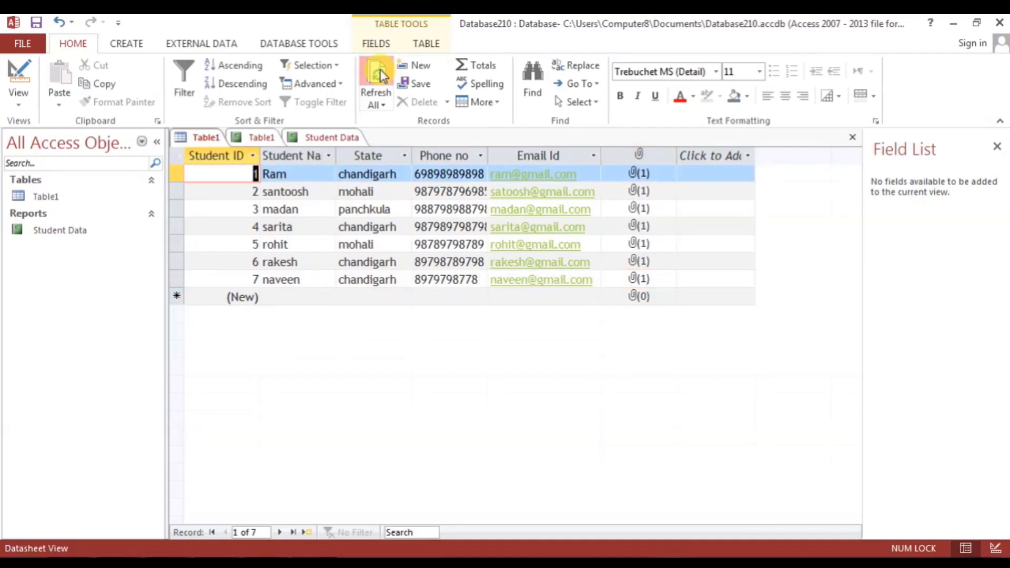
{"action": "left_click", "coordinate": [260, 137]}
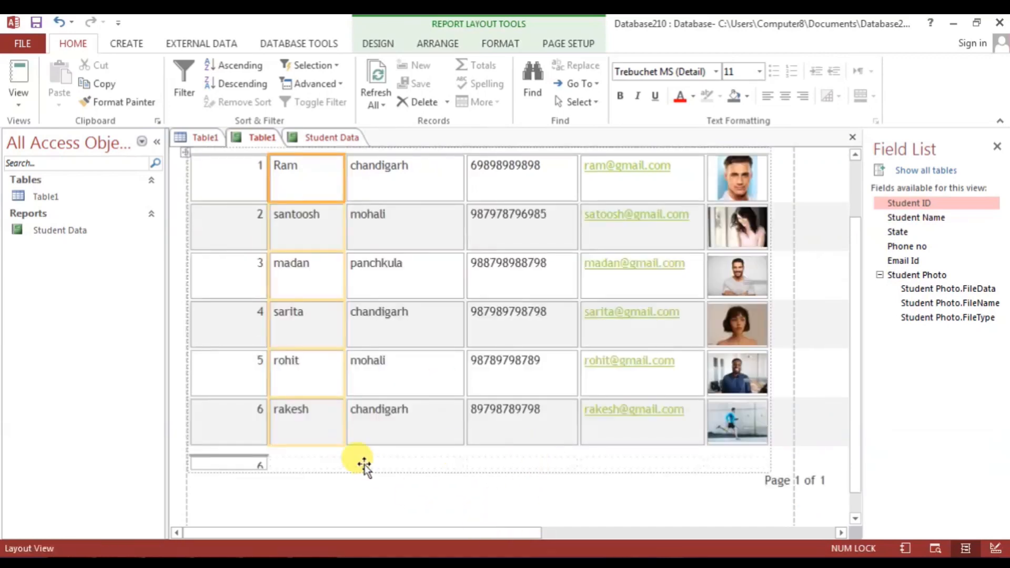
{"action": "left_click", "coordinate": [305, 466]}
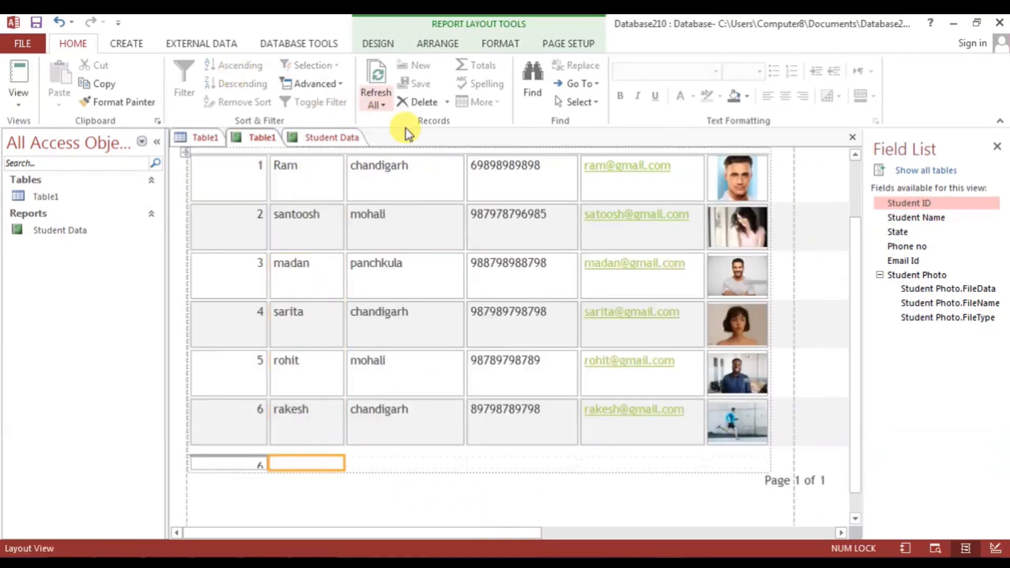
{"action": "left_click", "coordinate": [357, 456]}
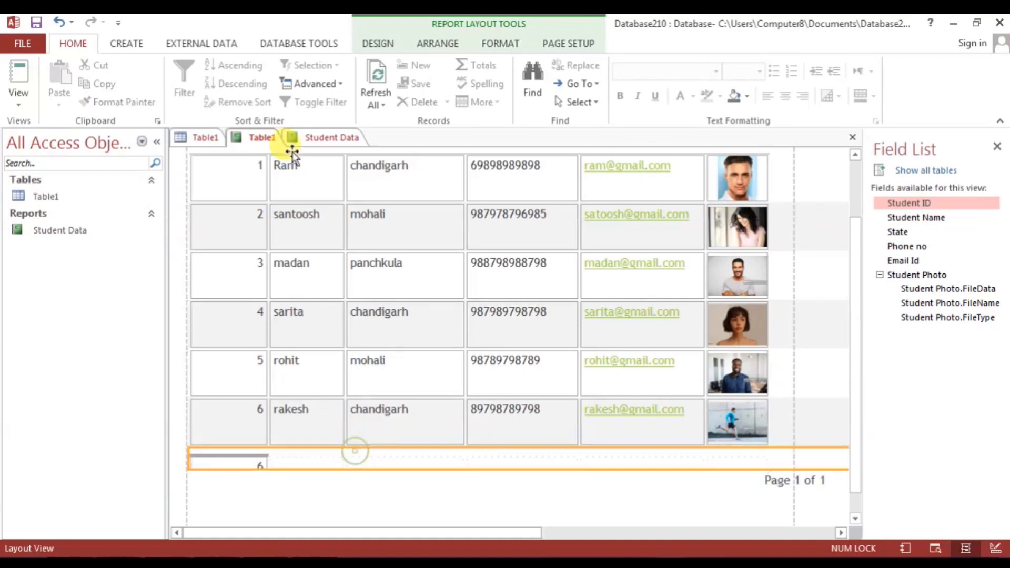
{"action": "right_click", "coordinate": [264, 140]}
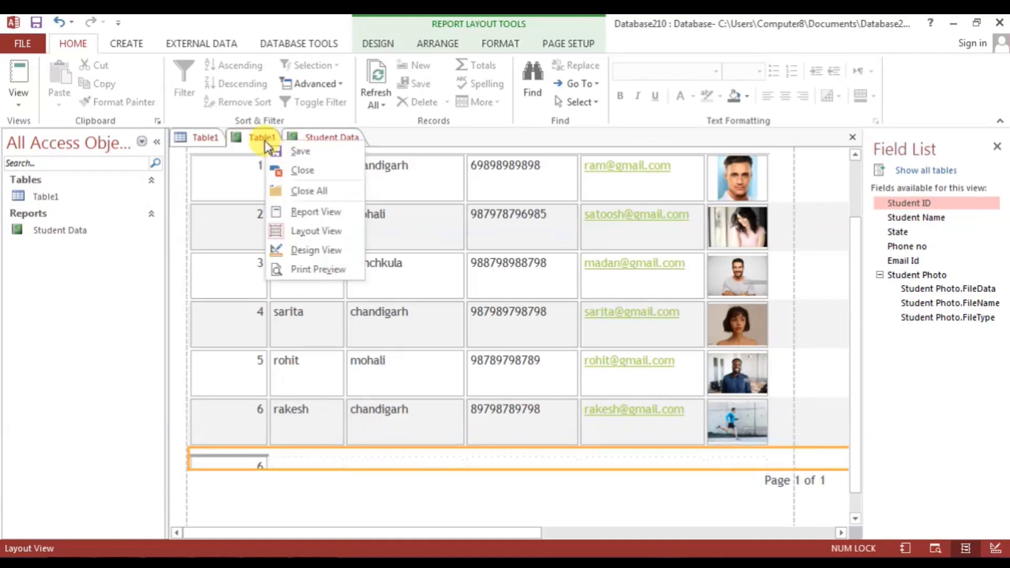
{"action": "left_click", "coordinate": [318, 269]}
{"action": "scroll", "coordinate": [419, 322], "scroll_direction": "down", "scroll_amount": 5}
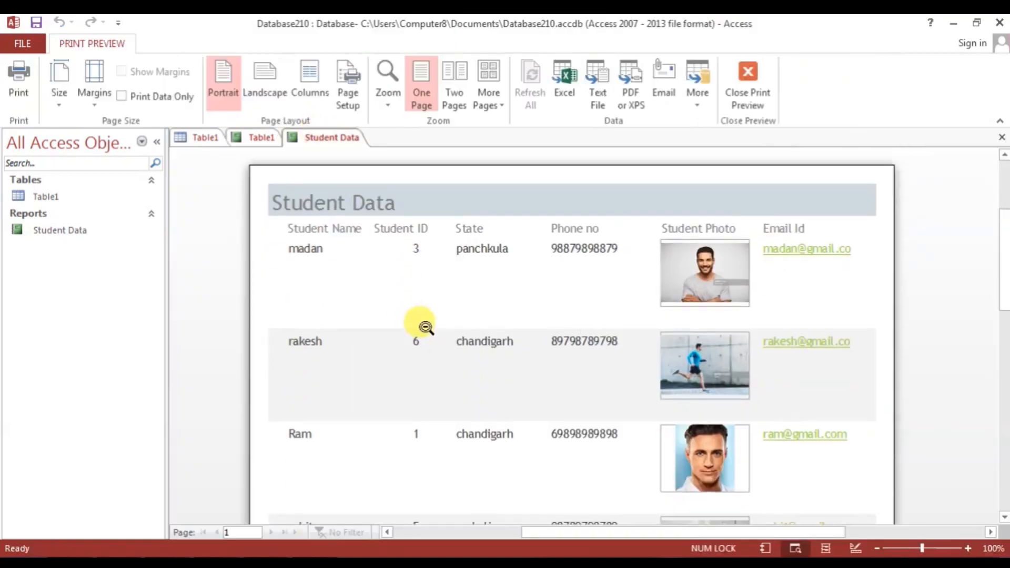
{"action": "scroll", "coordinate": [426, 327], "scroll_direction": "down", "scroll_amount": 5}
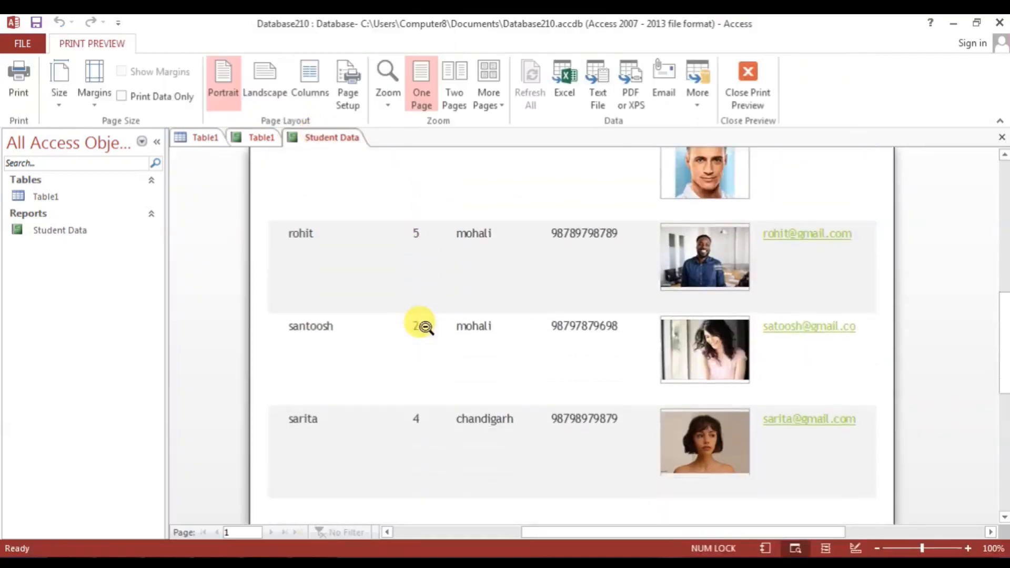
{"action": "scroll", "coordinate": [425, 327], "scroll_direction": "down", "scroll_amount": 4}
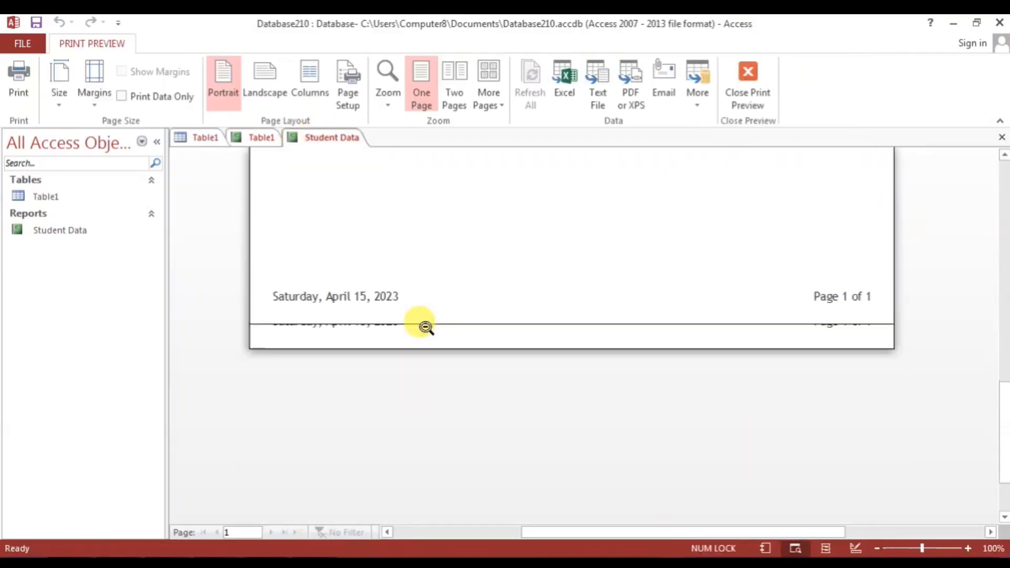
{"action": "scroll", "coordinate": [343, 418], "scroll_direction": "up", "scroll_amount": 8}
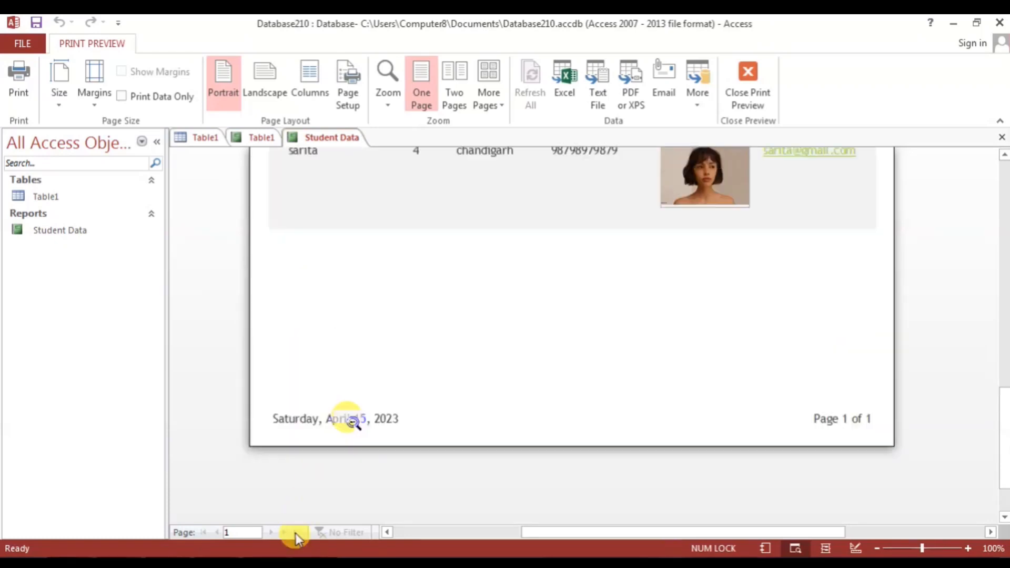
{"action": "scroll", "coordinate": [351, 421], "scroll_direction": "up", "scroll_amount": 3}
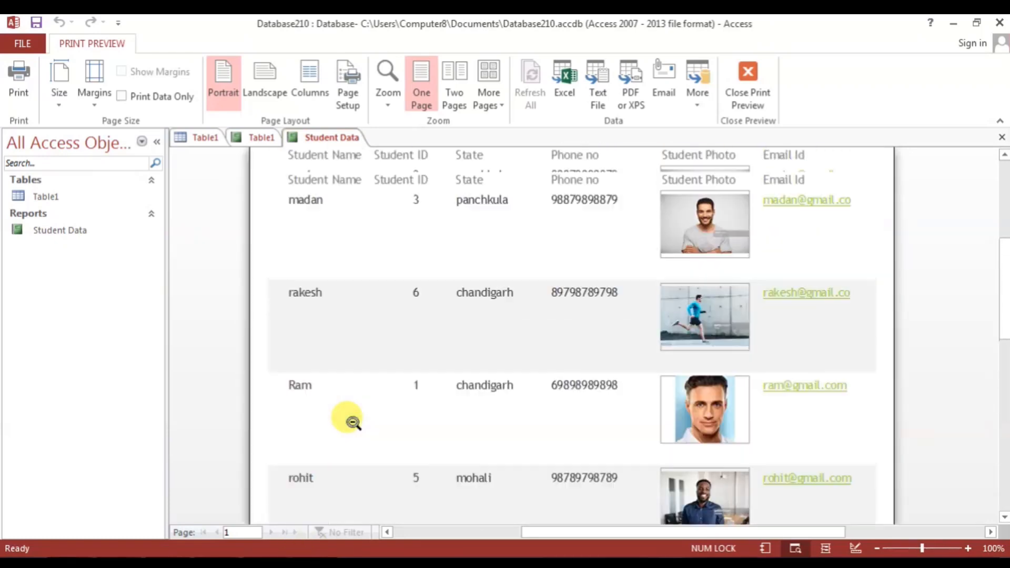
{"action": "scroll", "coordinate": [352, 422], "scroll_direction": "up", "scroll_amount": 2}
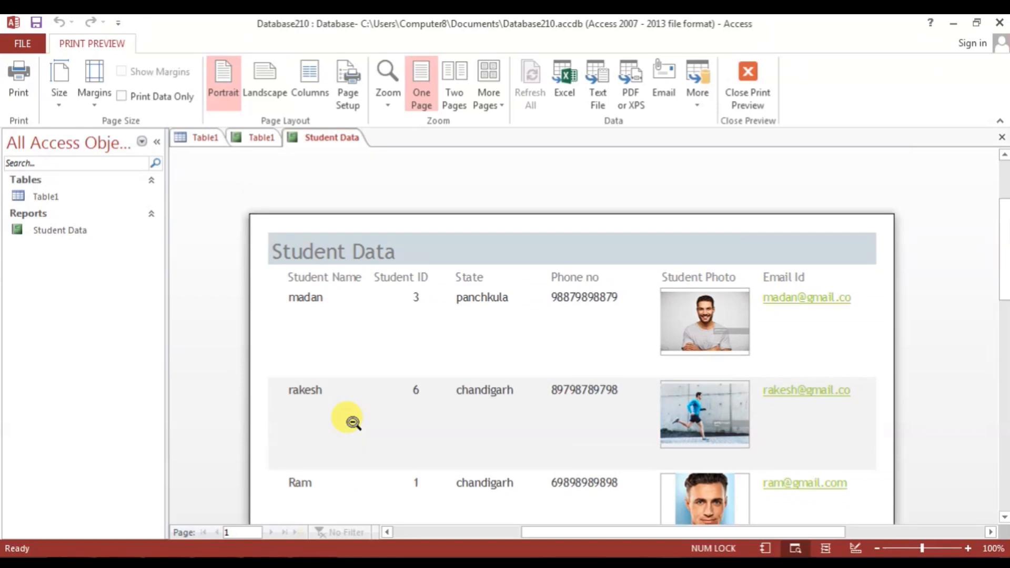
{"action": "scroll", "coordinate": [356, 423], "scroll_direction": "up", "scroll_amount": 2}
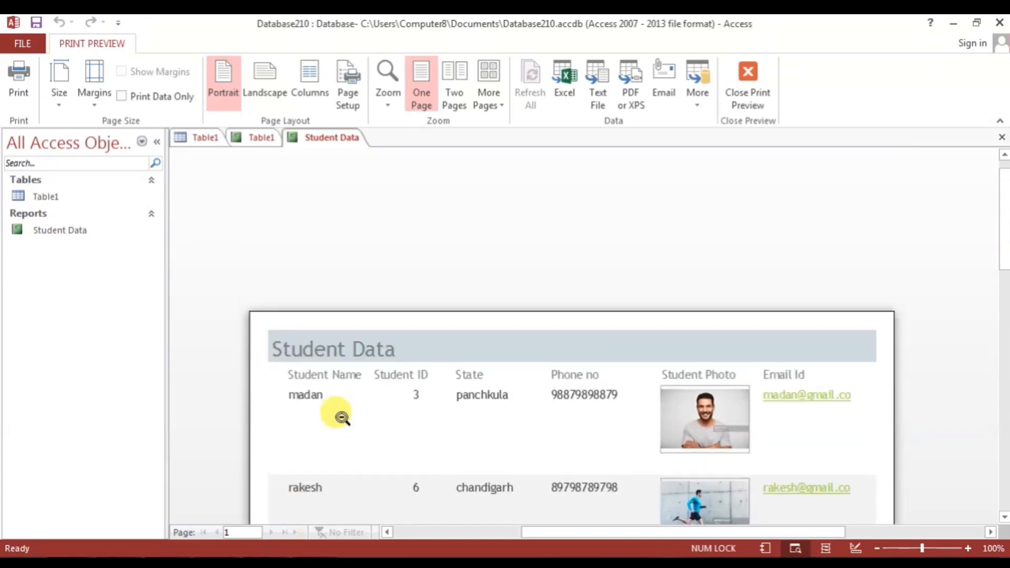
{"action": "right_click", "coordinate": [351, 138]}
- Close the Student Data report and close the Table1 report without saving
{"action": "left_click", "coordinate": [378, 166]}
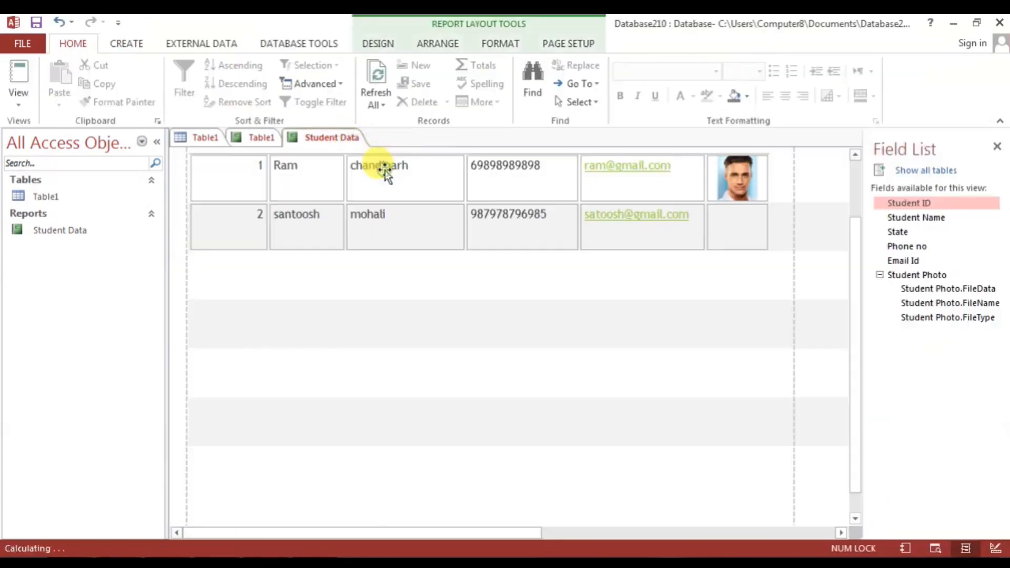
{"action": "right_click", "coordinate": [267, 137]}
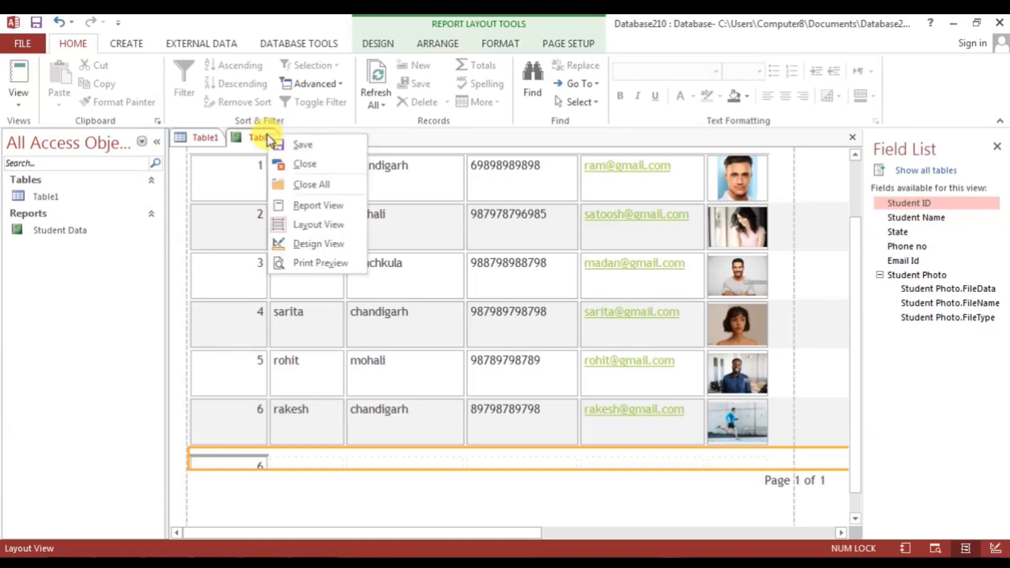
{"action": "left_click", "coordinate": [287, 164]}
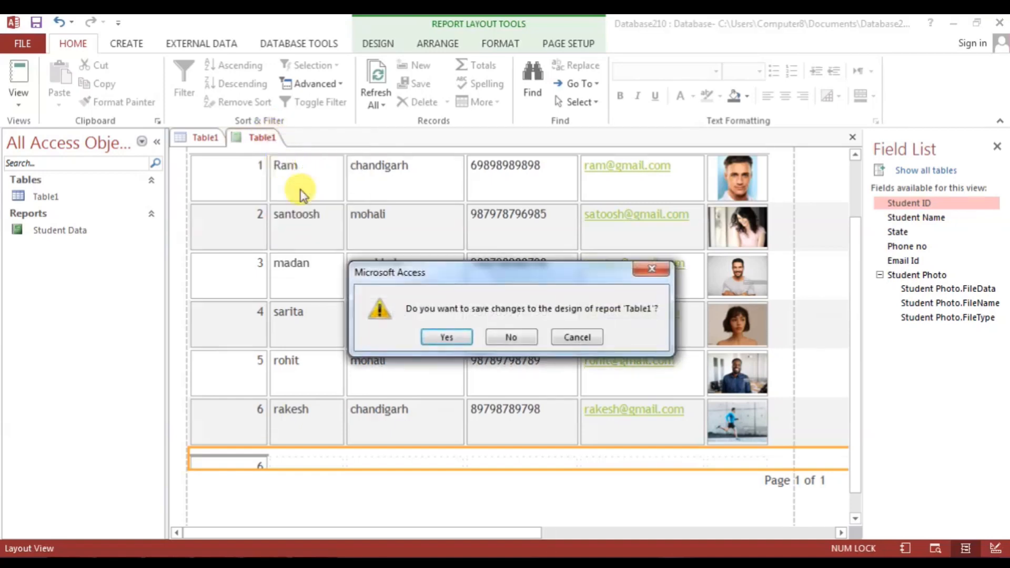
{"action": "left_click", "coordinate": [501, 337]}
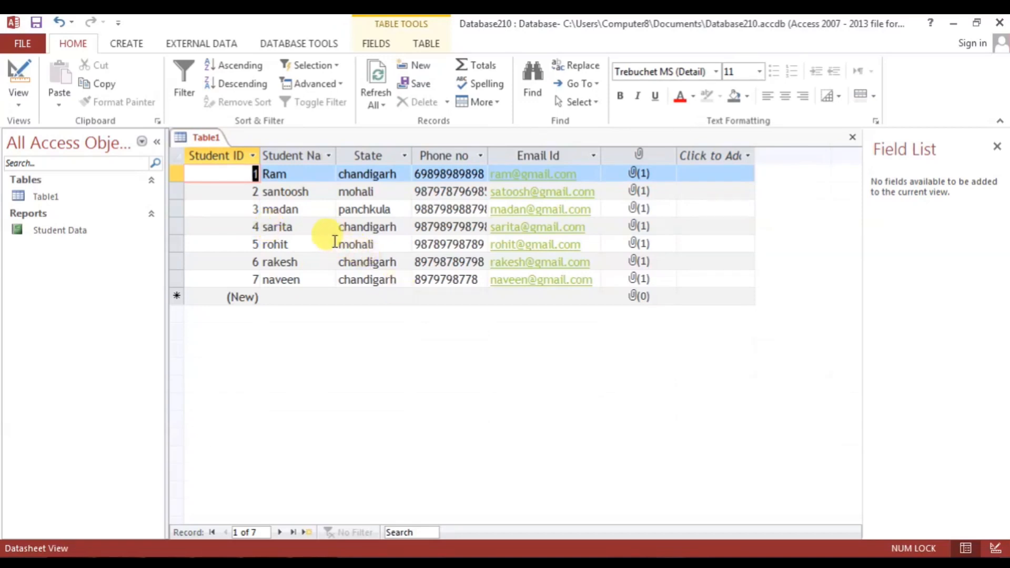
- Generate a new report from Table1 with Create > Report
{"action": "left_click", "coordinate": [323, 48]}
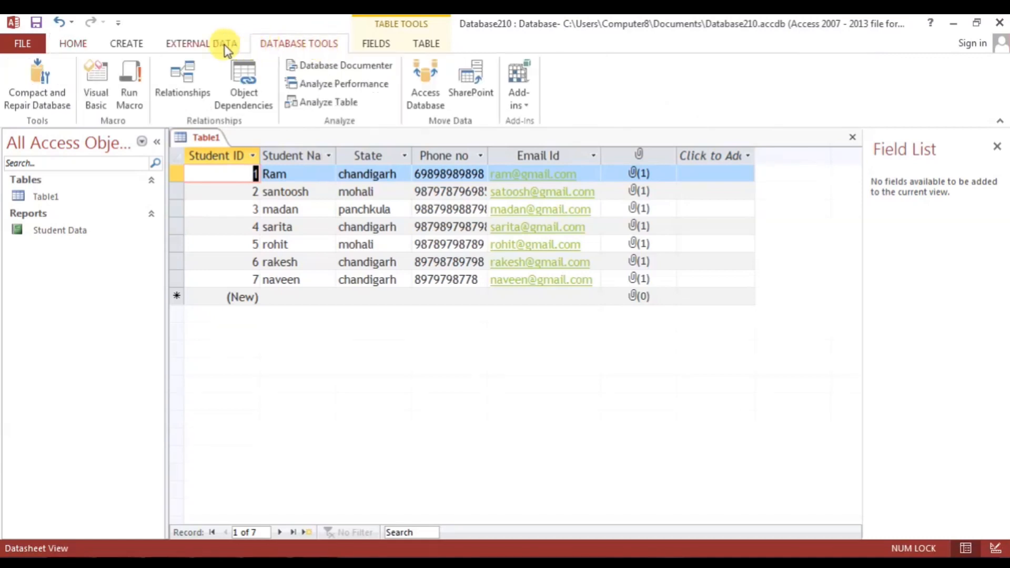
{"action": "left_click", "coordinate": [128, 45]}
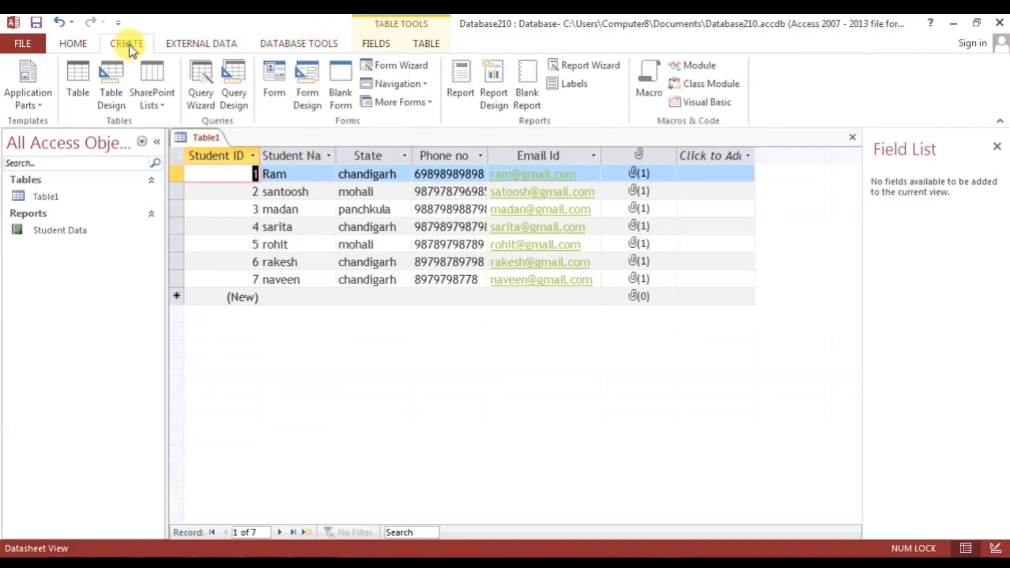
{"action": "left_click", "coordinate": [461, 79]}
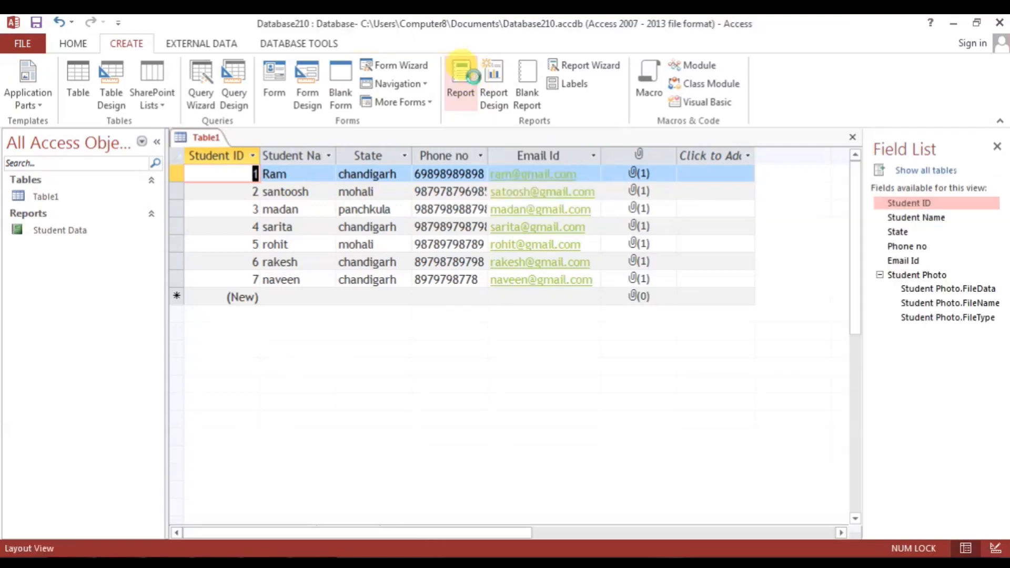
- Select the Student ID column and its record count total in the new report
{"action": "scroll", "coordinate": [476, 361], "scroll_direction": "down", "scroll_amount": 3}
{"action": "left_click", "coordinate": [254, 445]}
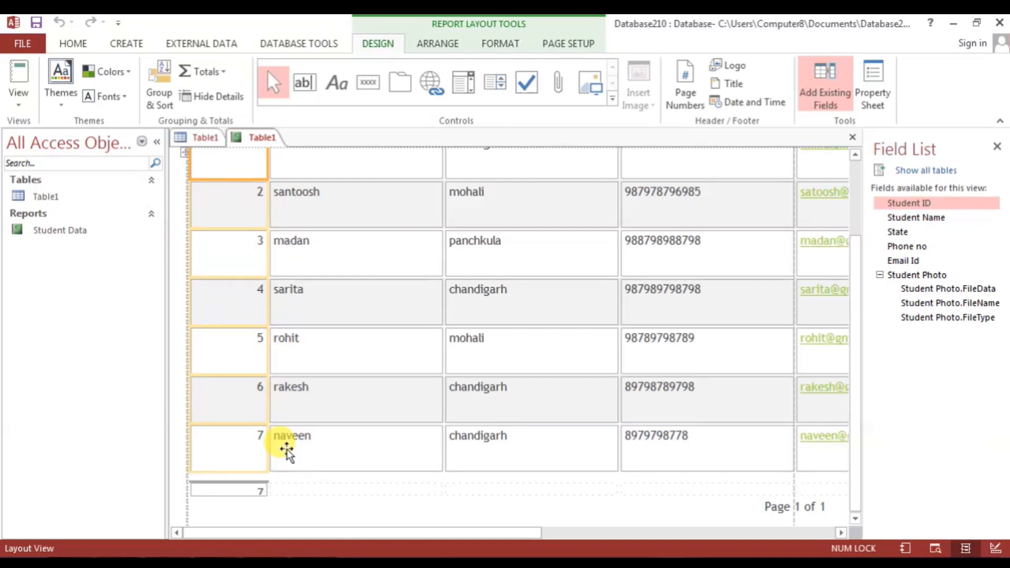
{"action": "left_click", "coordinate": [232, 490]}
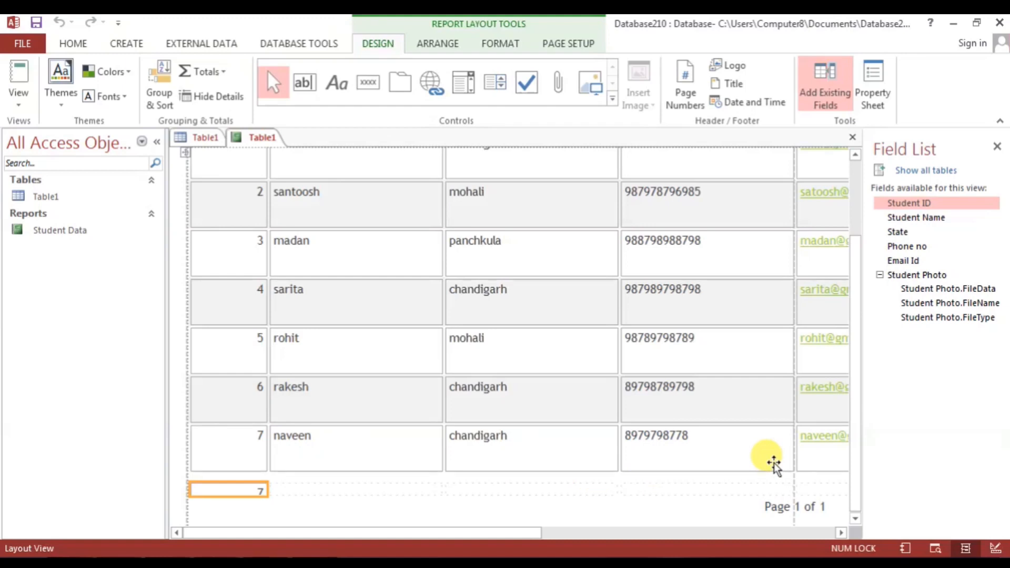
{"action": "scroll", "coordinate": [773, 463], "scroll_direction": "up", "scroll_amount": 5}
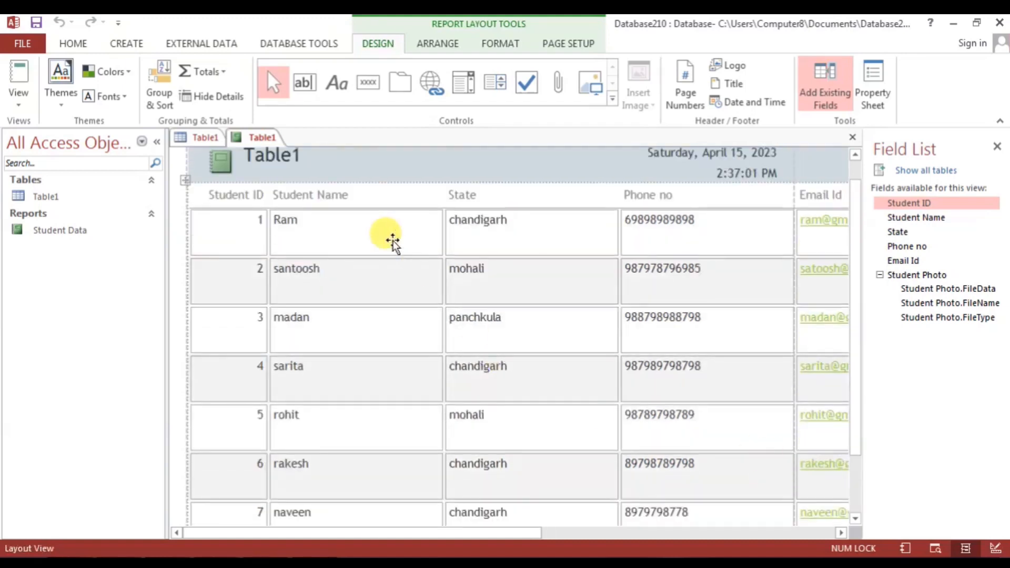
- Narrow the Student Name, State, Phone no and Email Id columns so Student Photo fits
{"action": "left_click", "coordinate": [393, 242]}
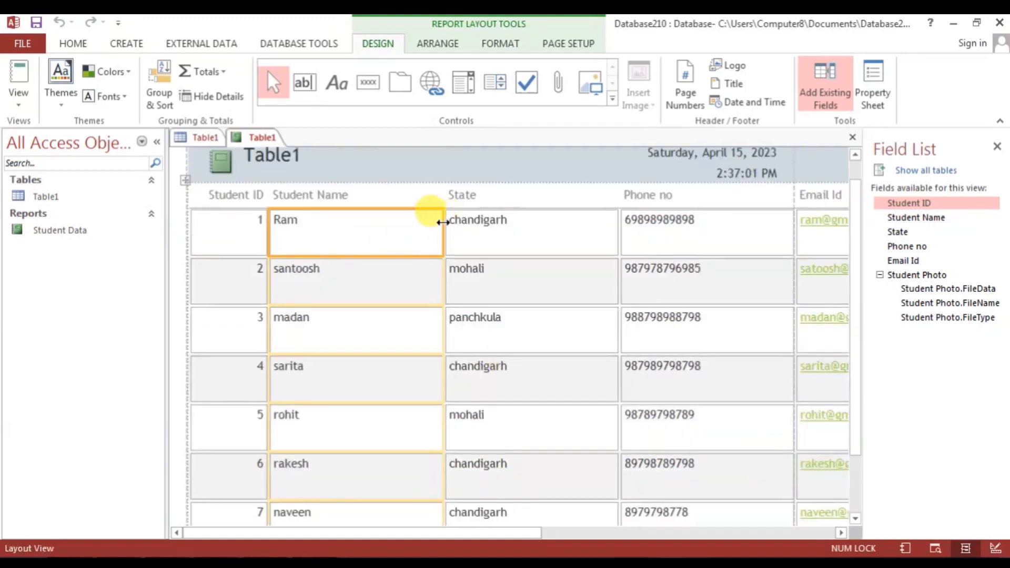
{"action": "left_click_drag", "start_coordinate": [442, 220], "coordinate": [363, 221]}
{"action": "left_click", "coordinate": [468, 247]}
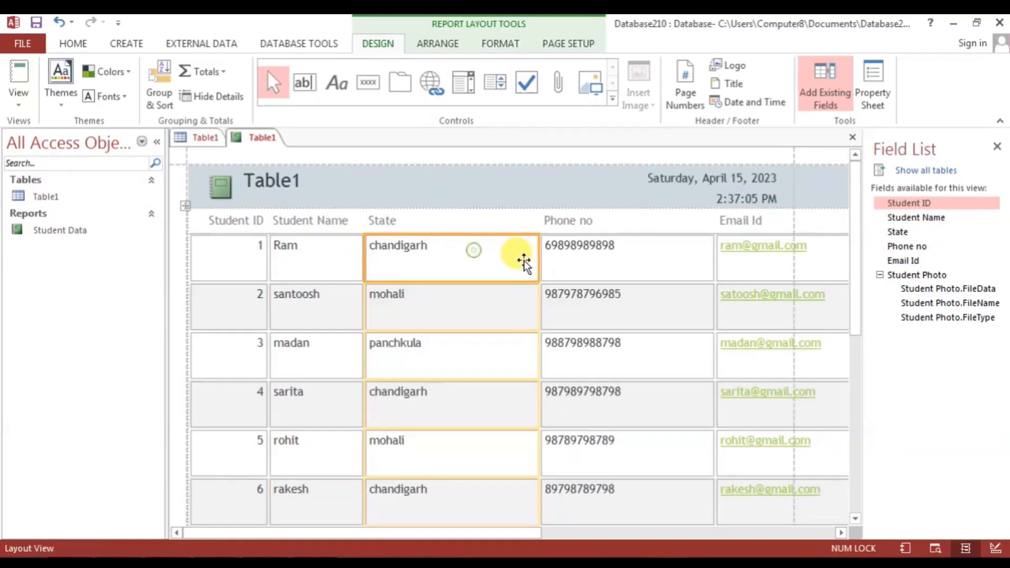
{"action": "left_click_drag", "start_coordinate": [539, 257], "coordinate": [469, 256]}
{"action": "left_click", "coordinate": [561, 262]}
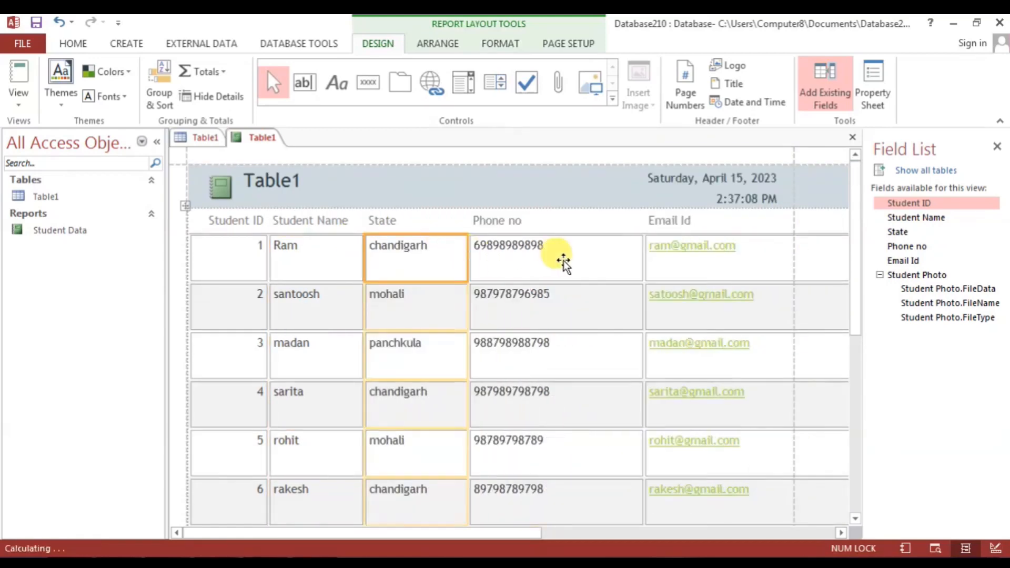
{"action": "left_click_drag", "start_coordinate": [642, 251], "coordinate": [575, 247]}
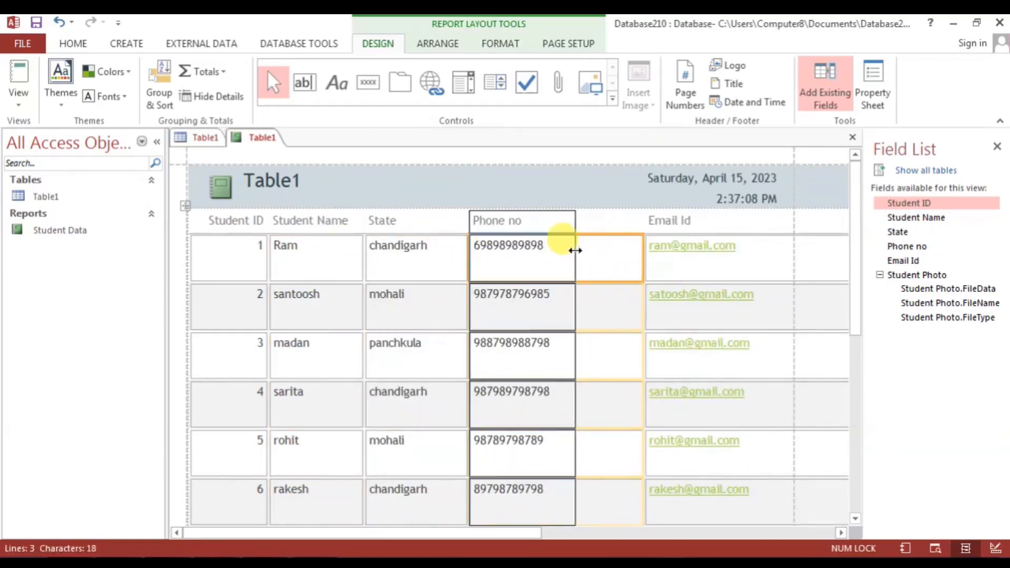
{"action": "left_click", "coordinate": [673, 255]}
{"action": "left_click_drag", "start_coordinate": [793, 257], "coordinate": [704, 252]}
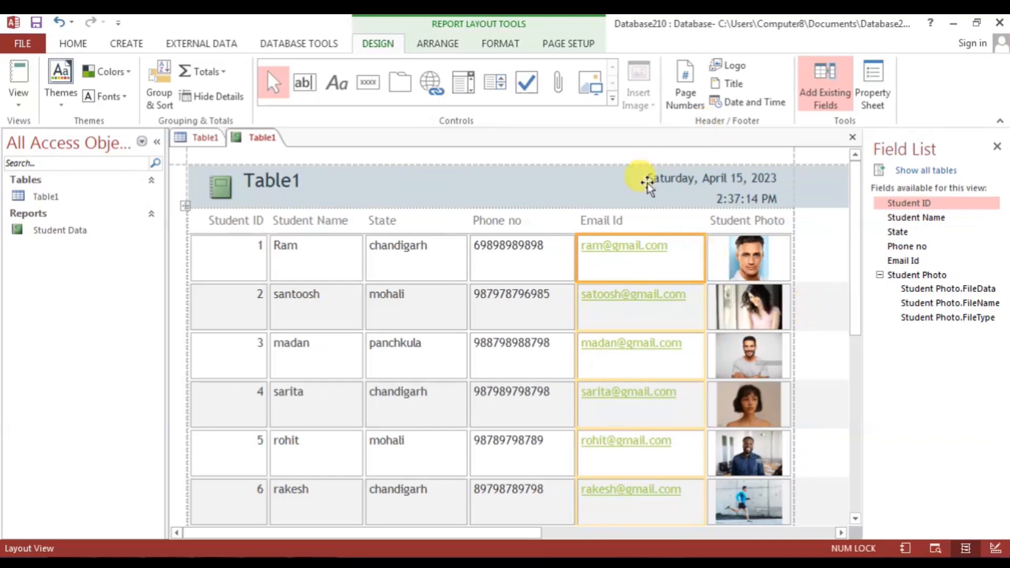
- Change the report title from Table1 to 'Shally computers' and open the Colors list
{"action": "left_click", "coordinate": [260, 176]}
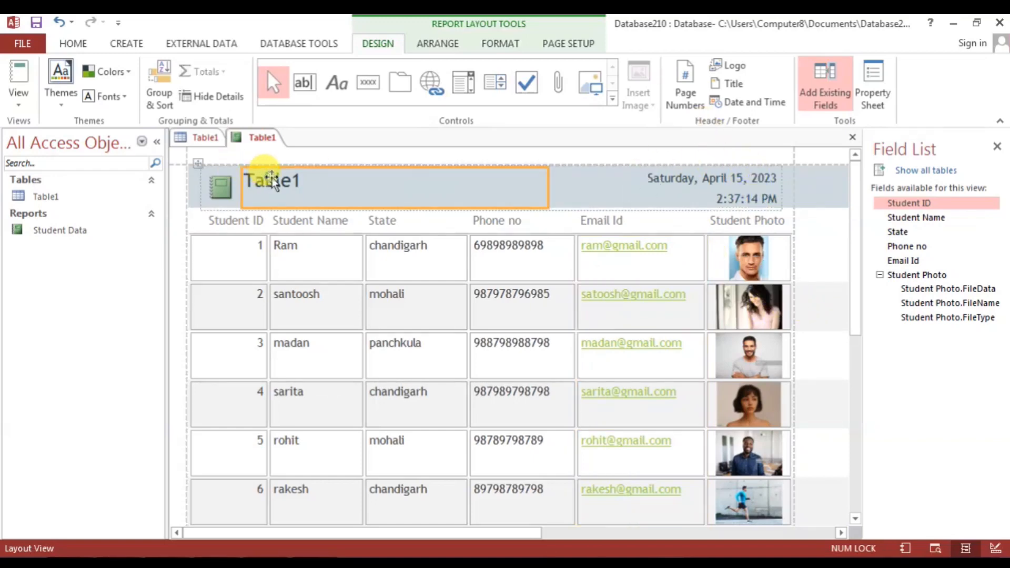
{"action": "double_click", "coordinate": [266, 180]}
{"action": "type", "text": "Sh"}
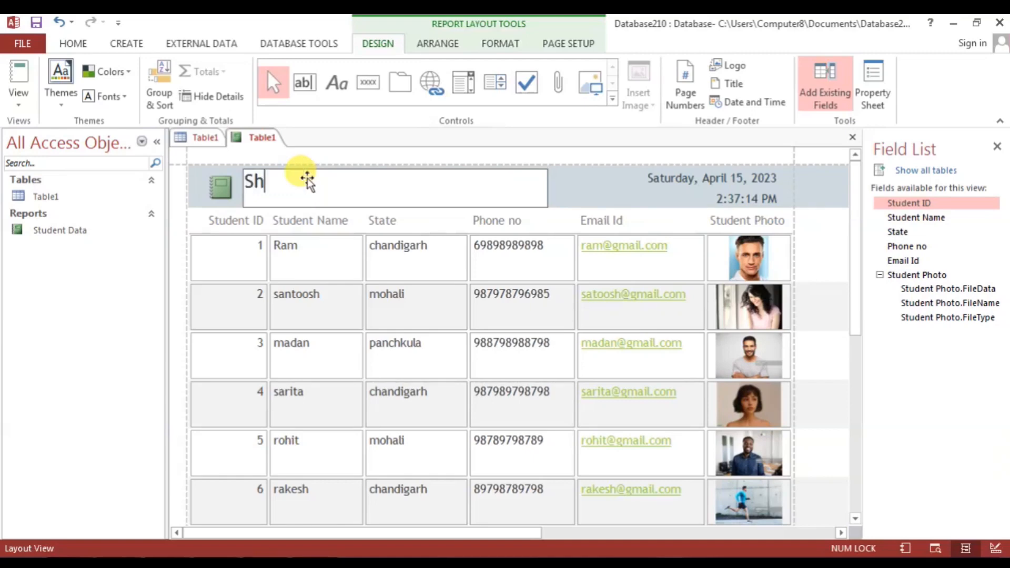
{"action": "type", "text": "ally computers"}
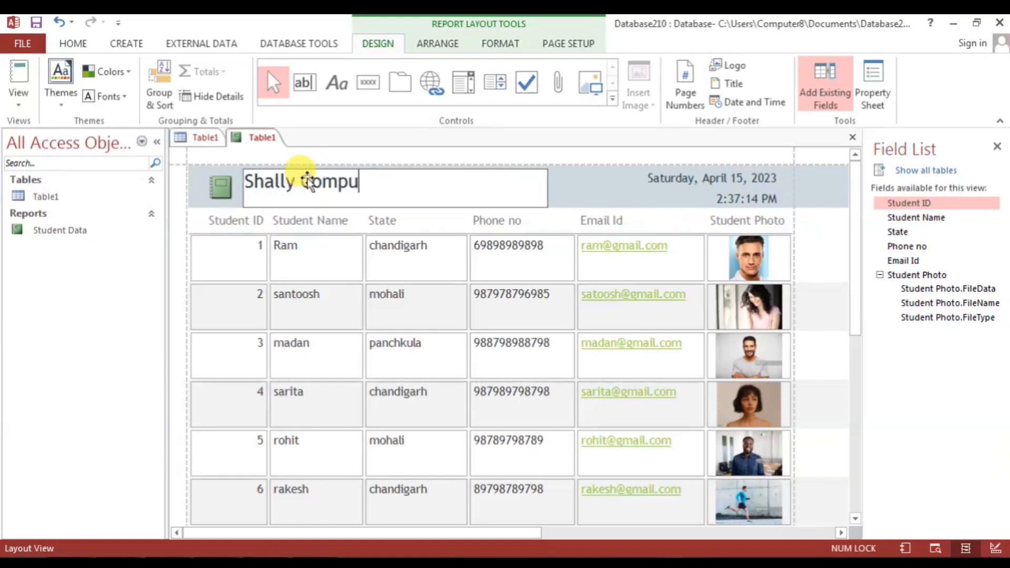
{"action": "left_click", "coordinate": [581, 199]}
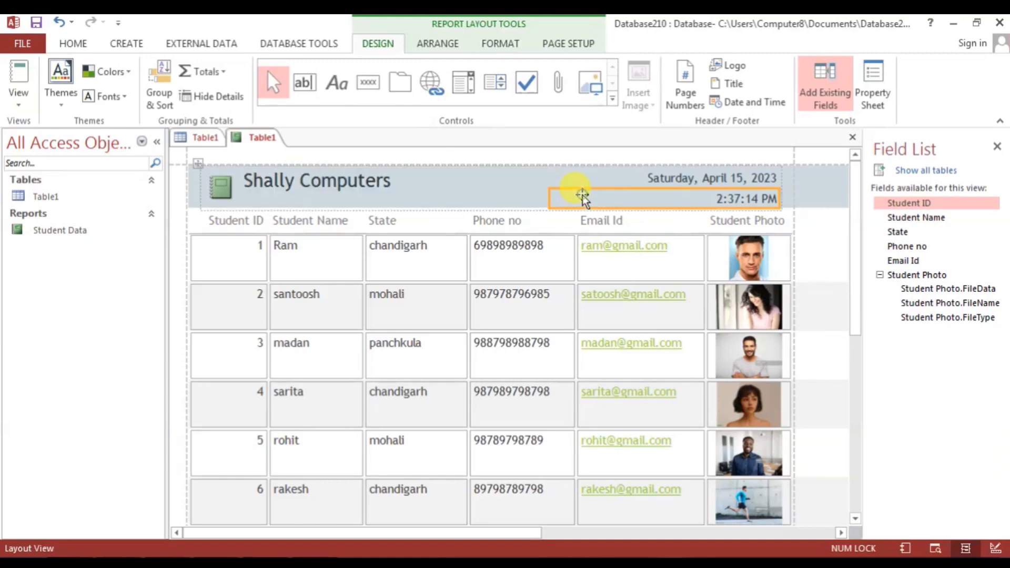
{"action": "left_click", "coordinate": [252, 188]}
{"action": "left_click", "coordinate": [111, 71]}
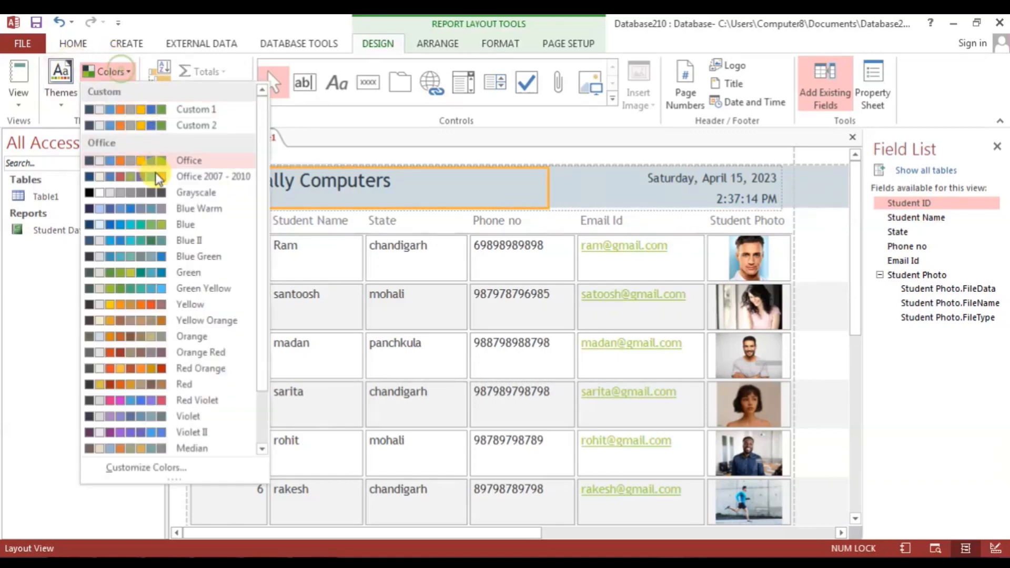